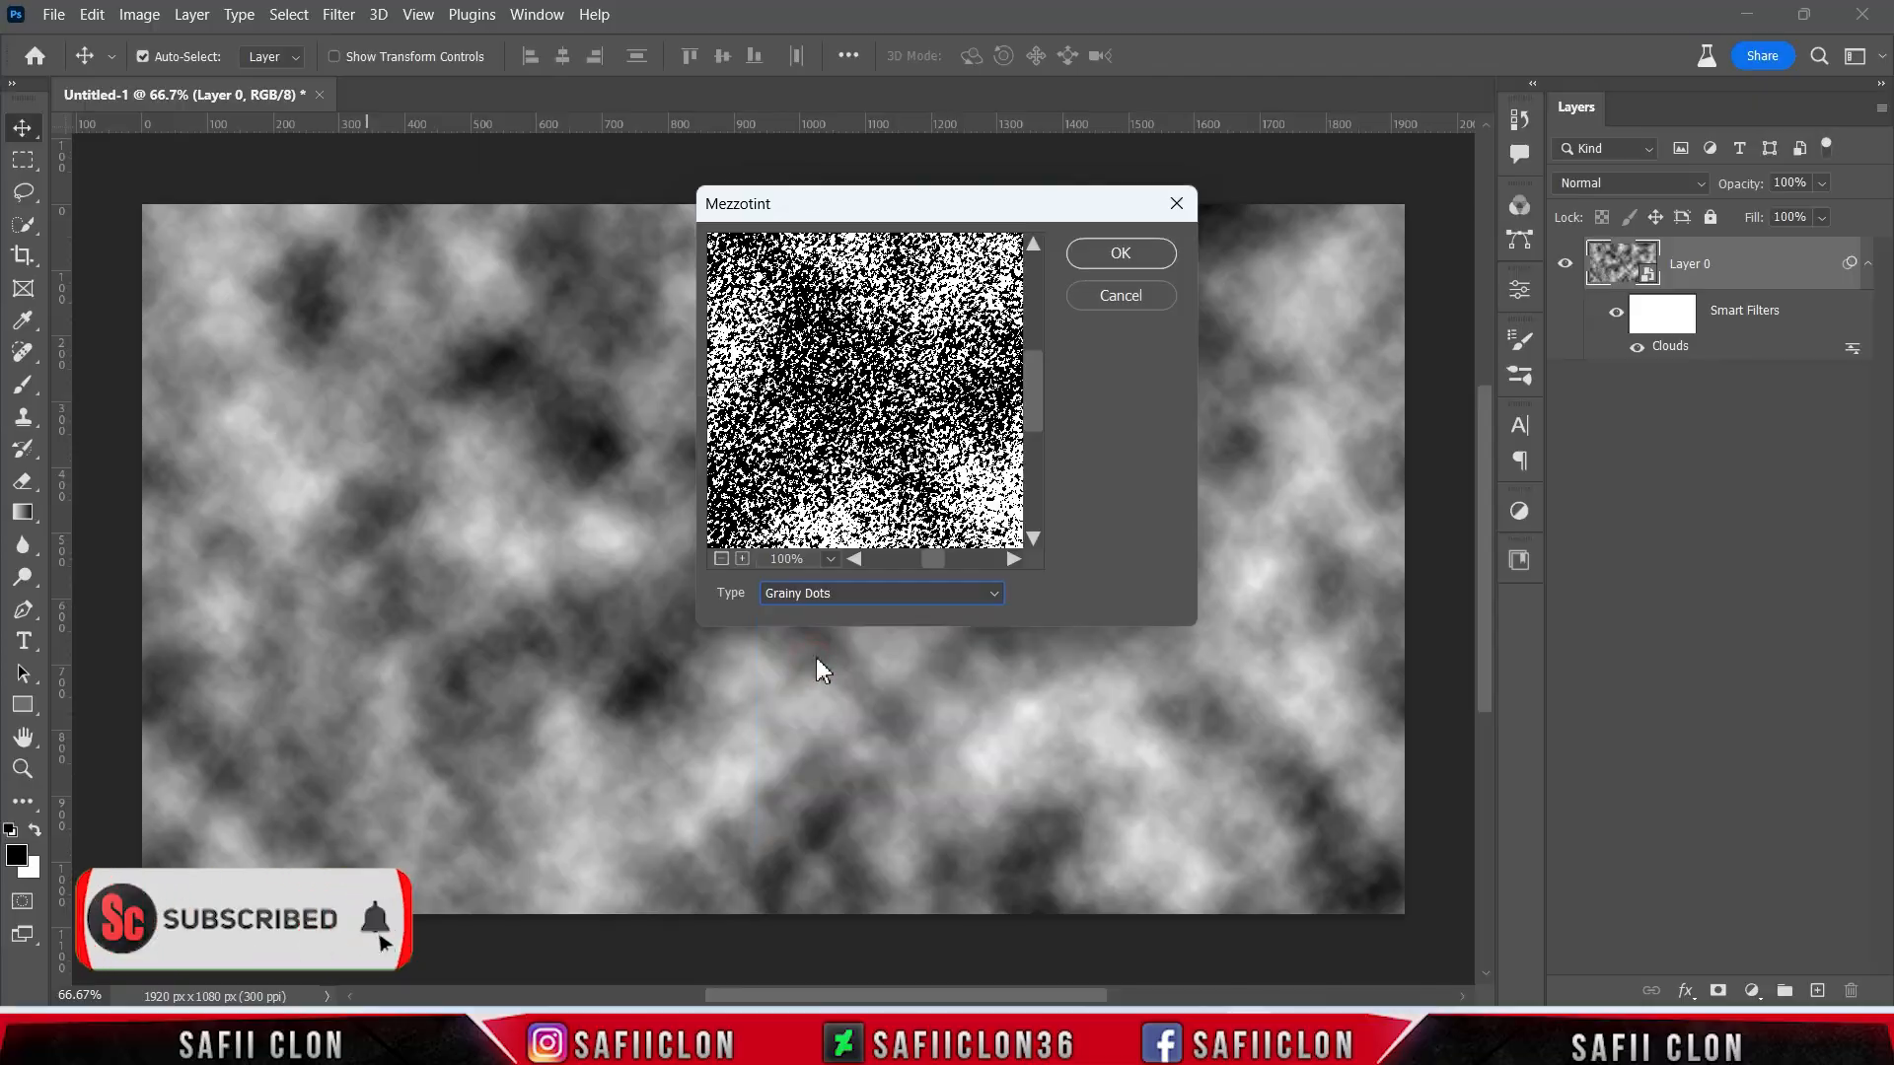
- Apply the Grainy Dots Mezzotint to Layer 0 and add 66.38% uniform, monochromatic noise
left_click(1120, 254)
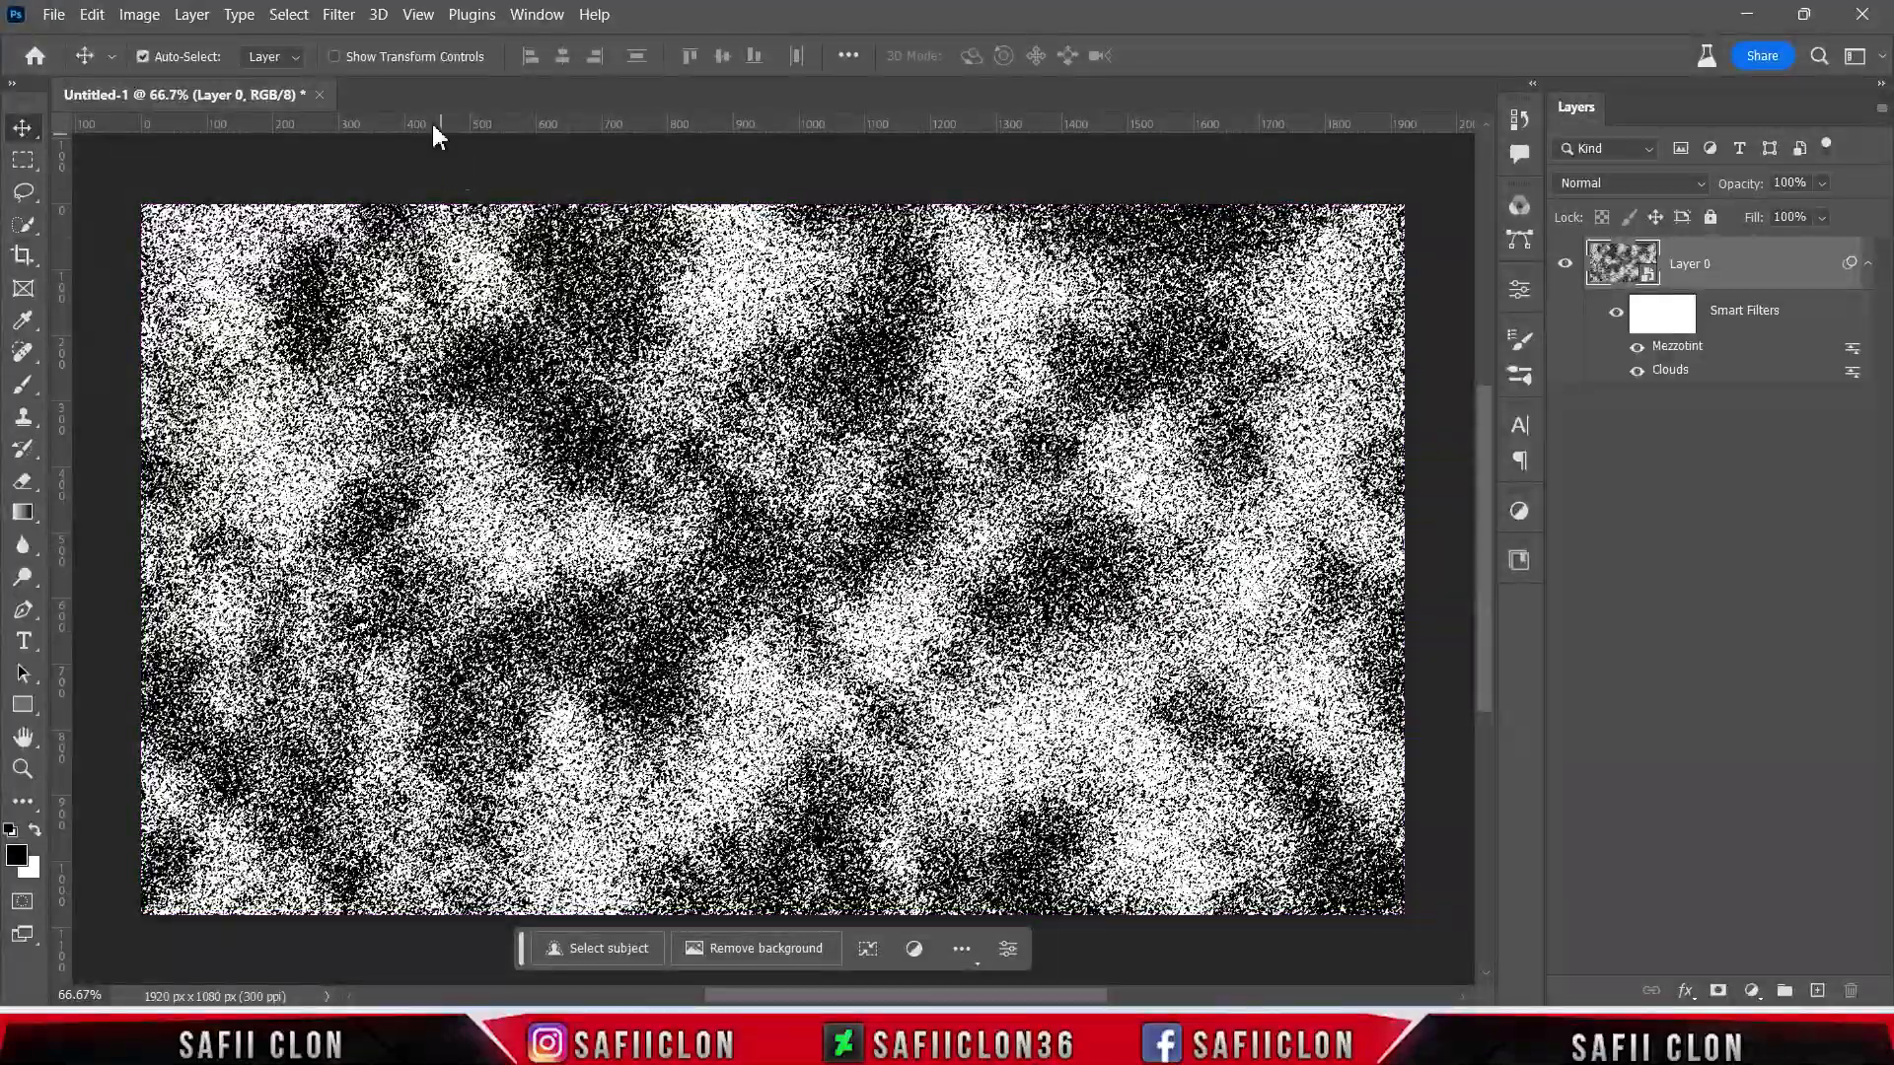
left_click(340, 16)
mouse_move(390, 381)
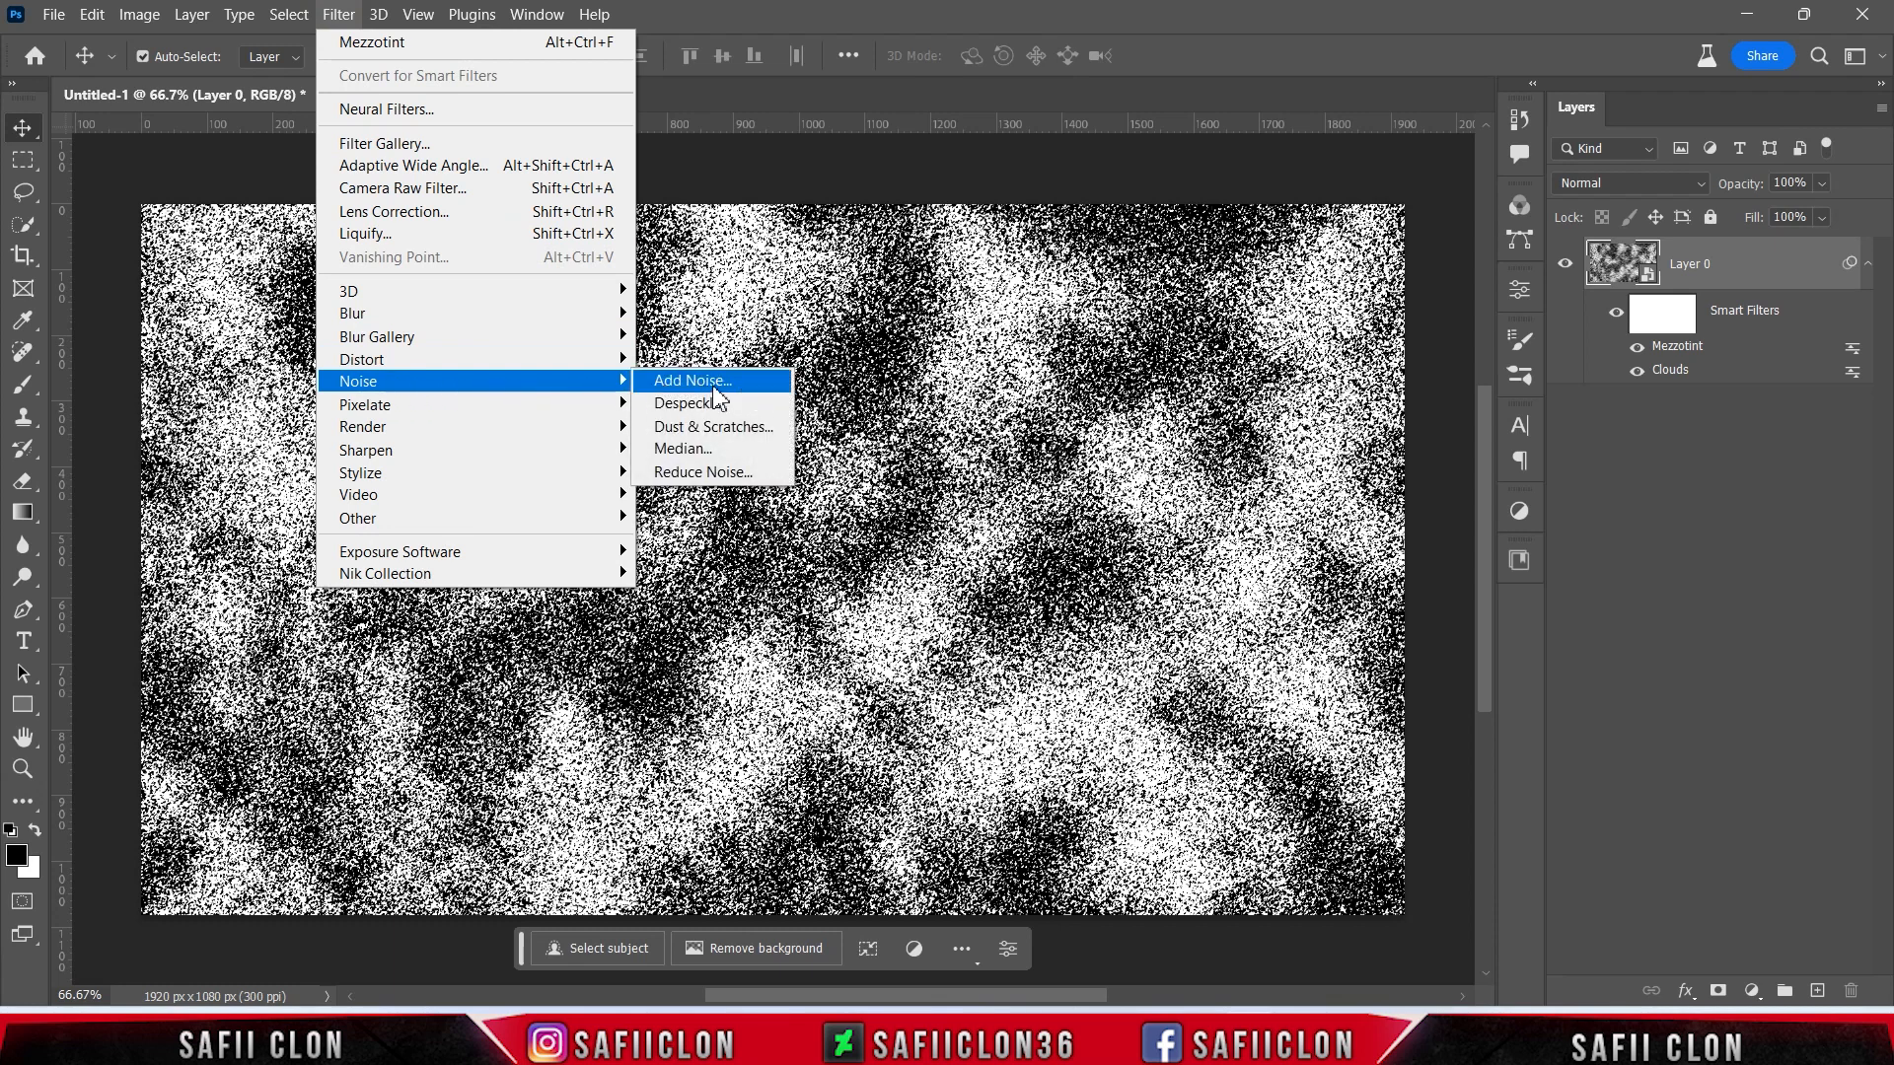
left_click(712, 383)
left_click(836, 572)
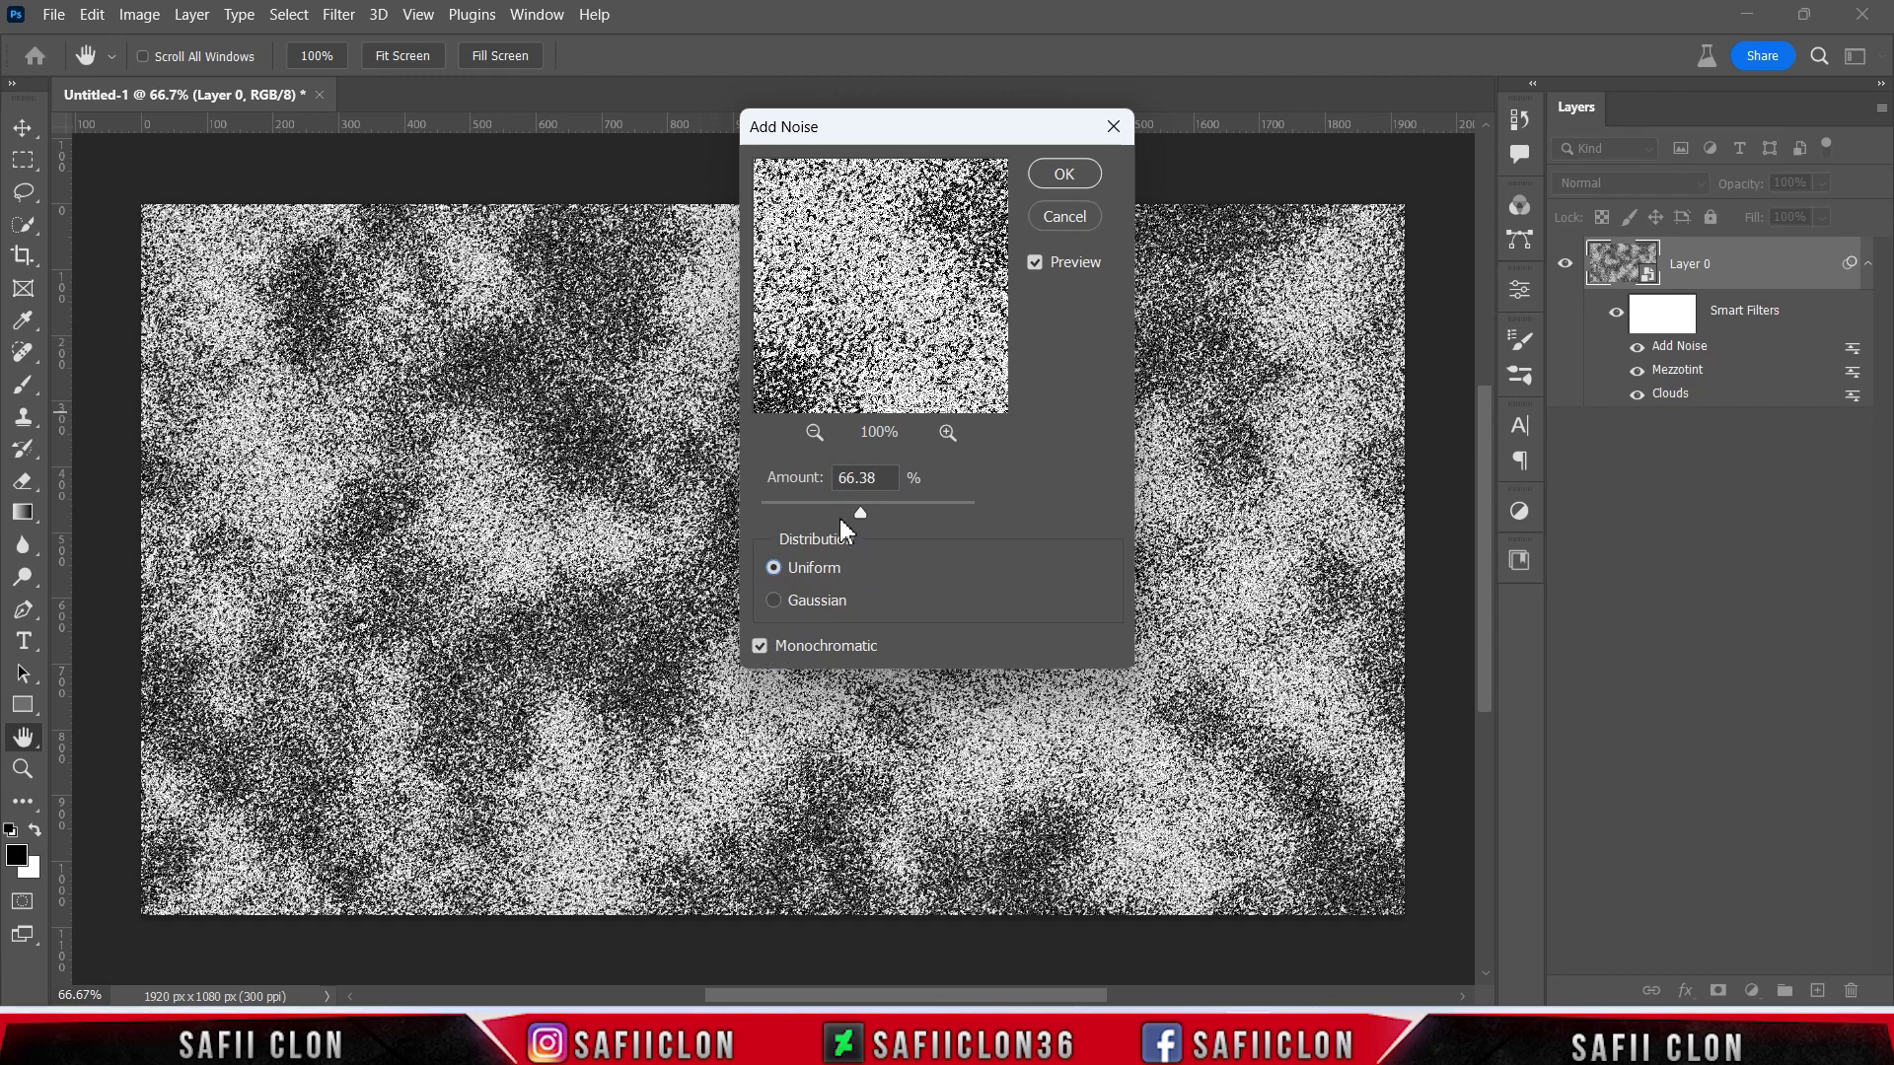
mouse_move(868, 510)
left_mouse_down()
mouse_move(893, 509)
mouse_move(793, 510)
mouse_move(862, 507)
left_mouse_up()
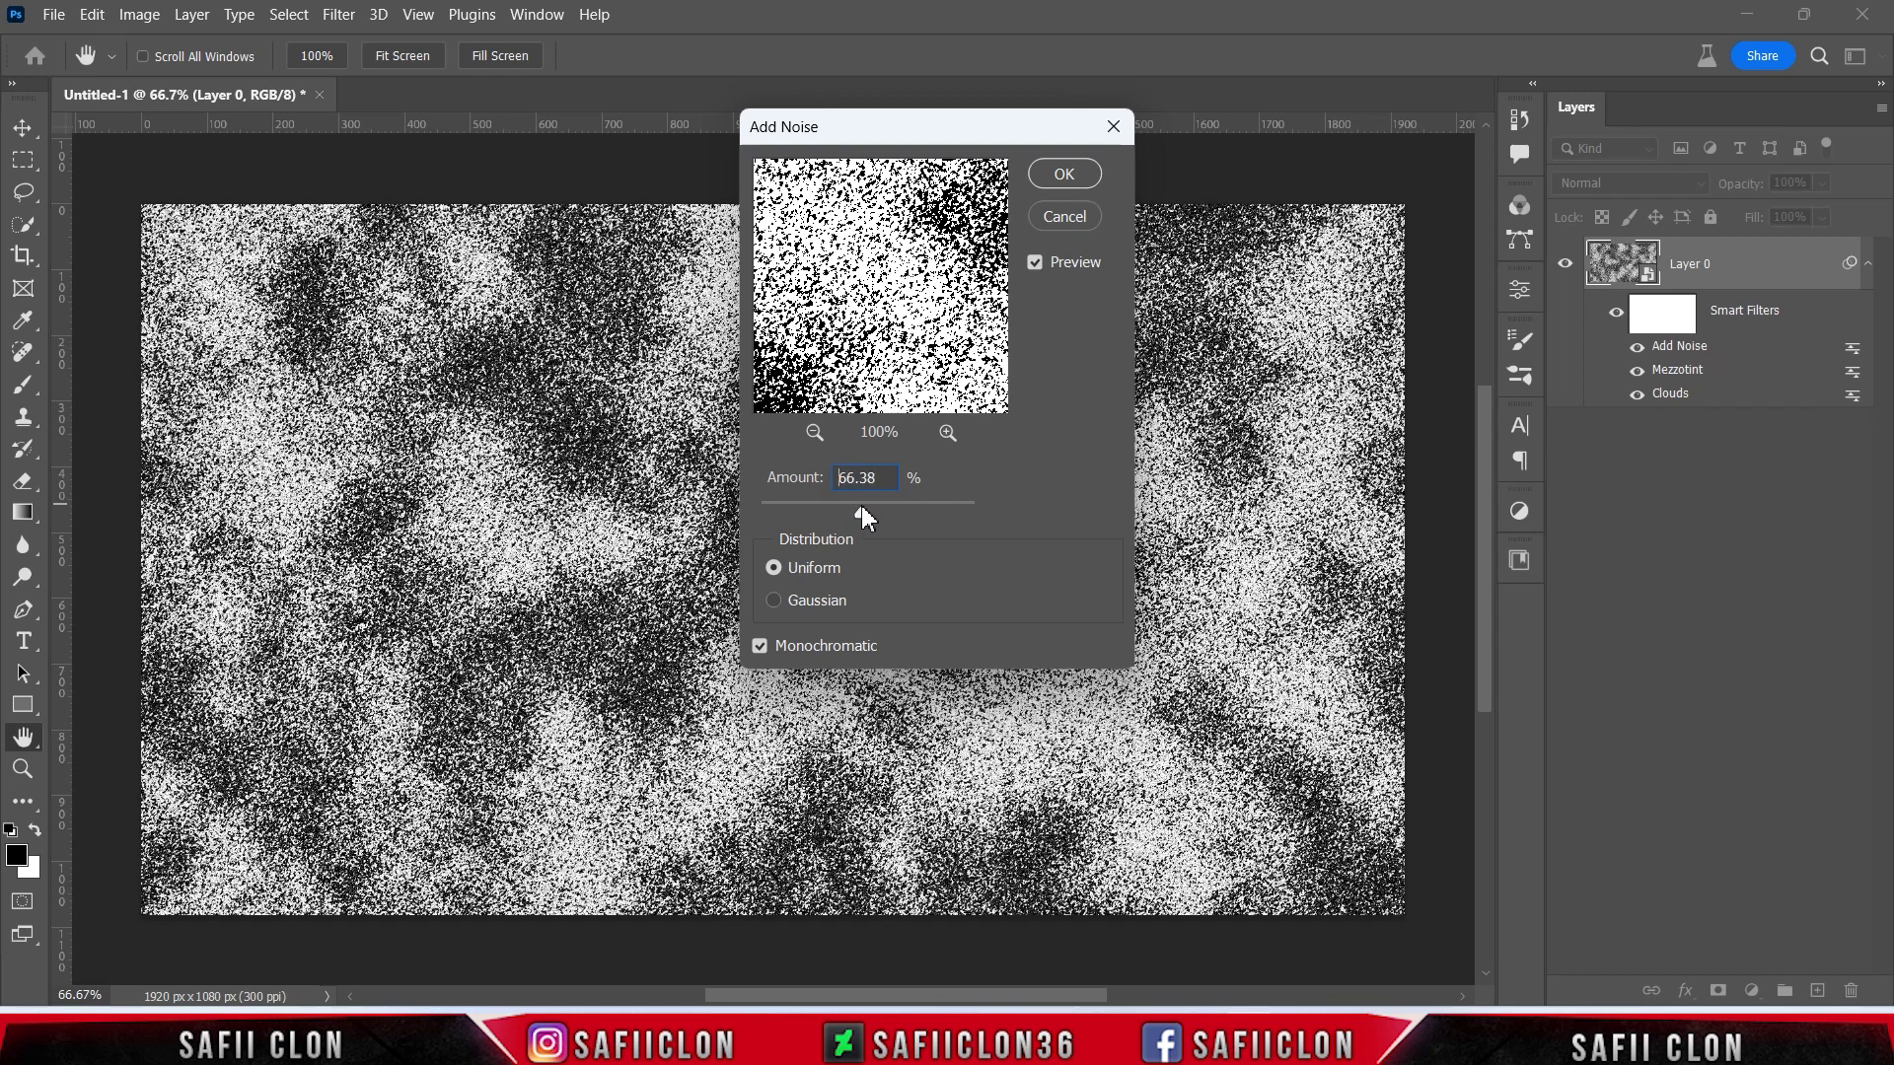
left_click(1069, 180)
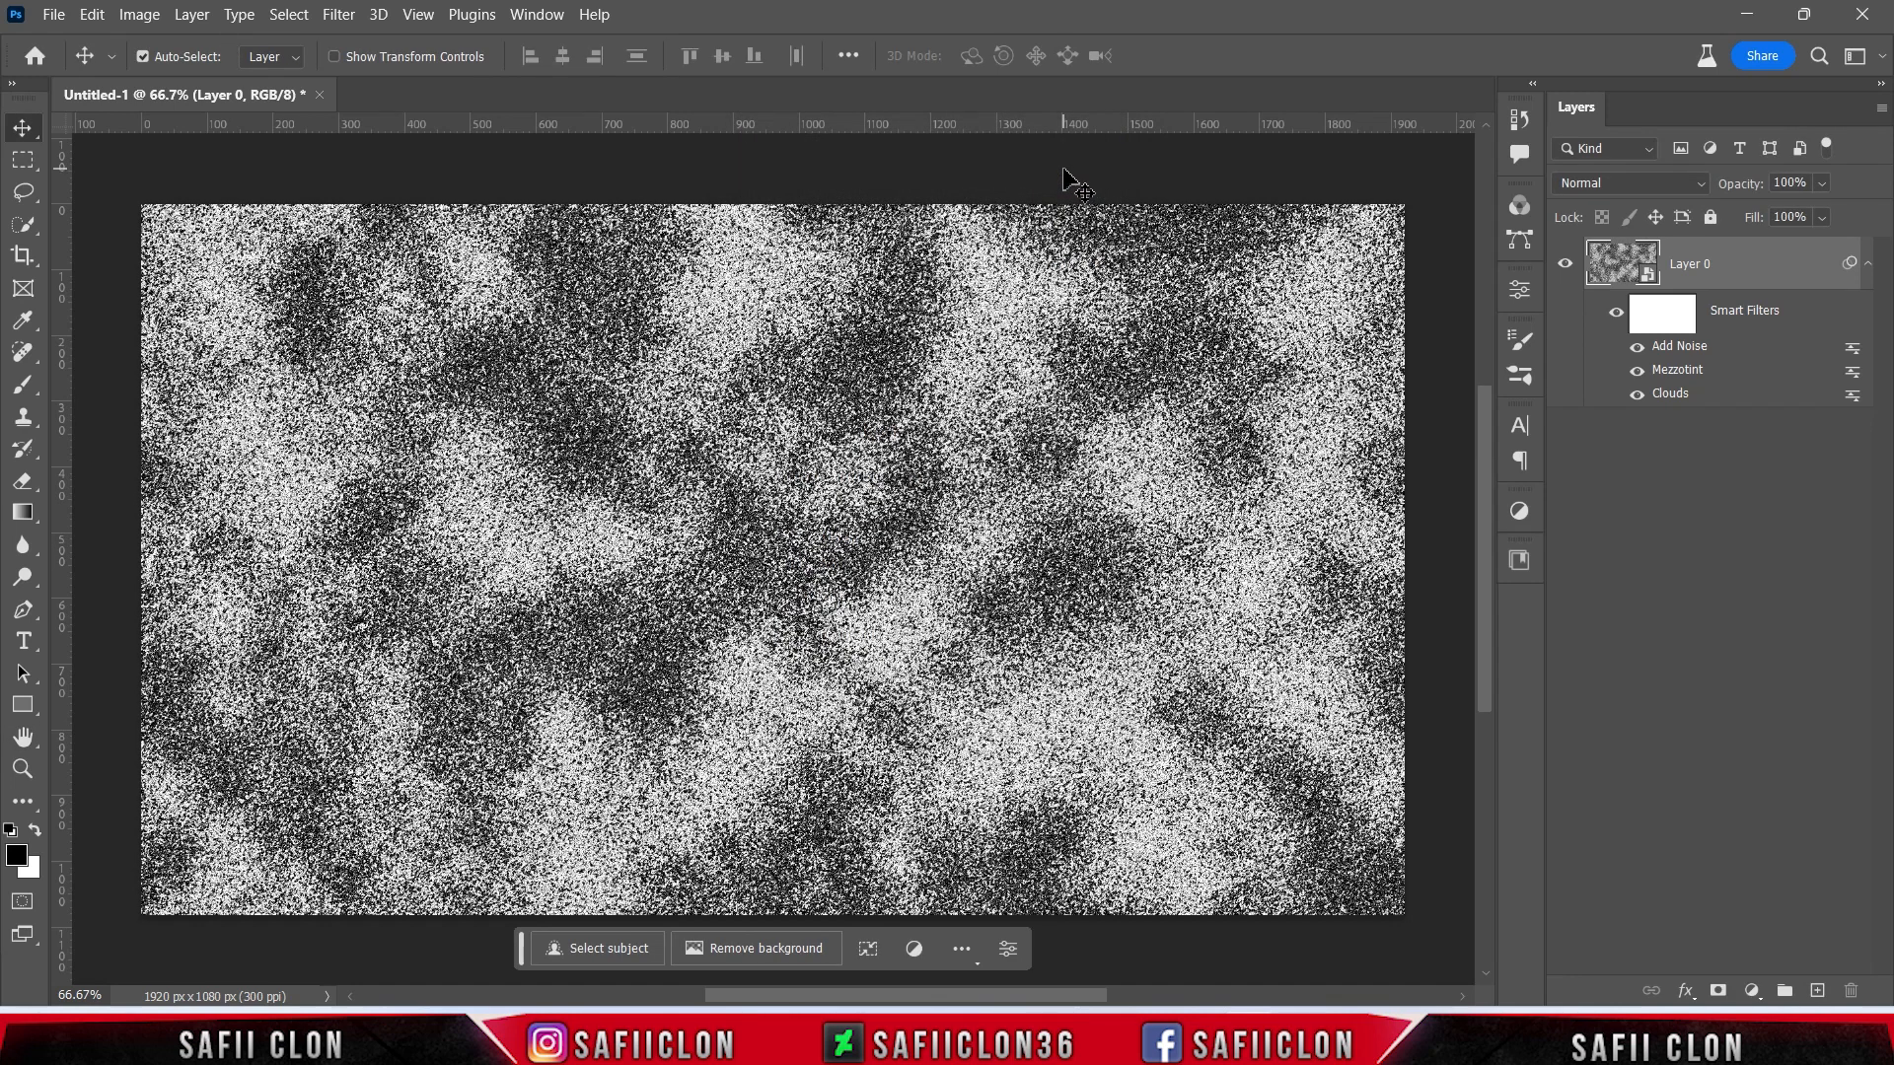
left_click(1567, 264)
left_click(1566, 264)
- Create an inverted Color Range selection of the highlights with 23% fuzziness and a range of 187
left_click(288, 14)
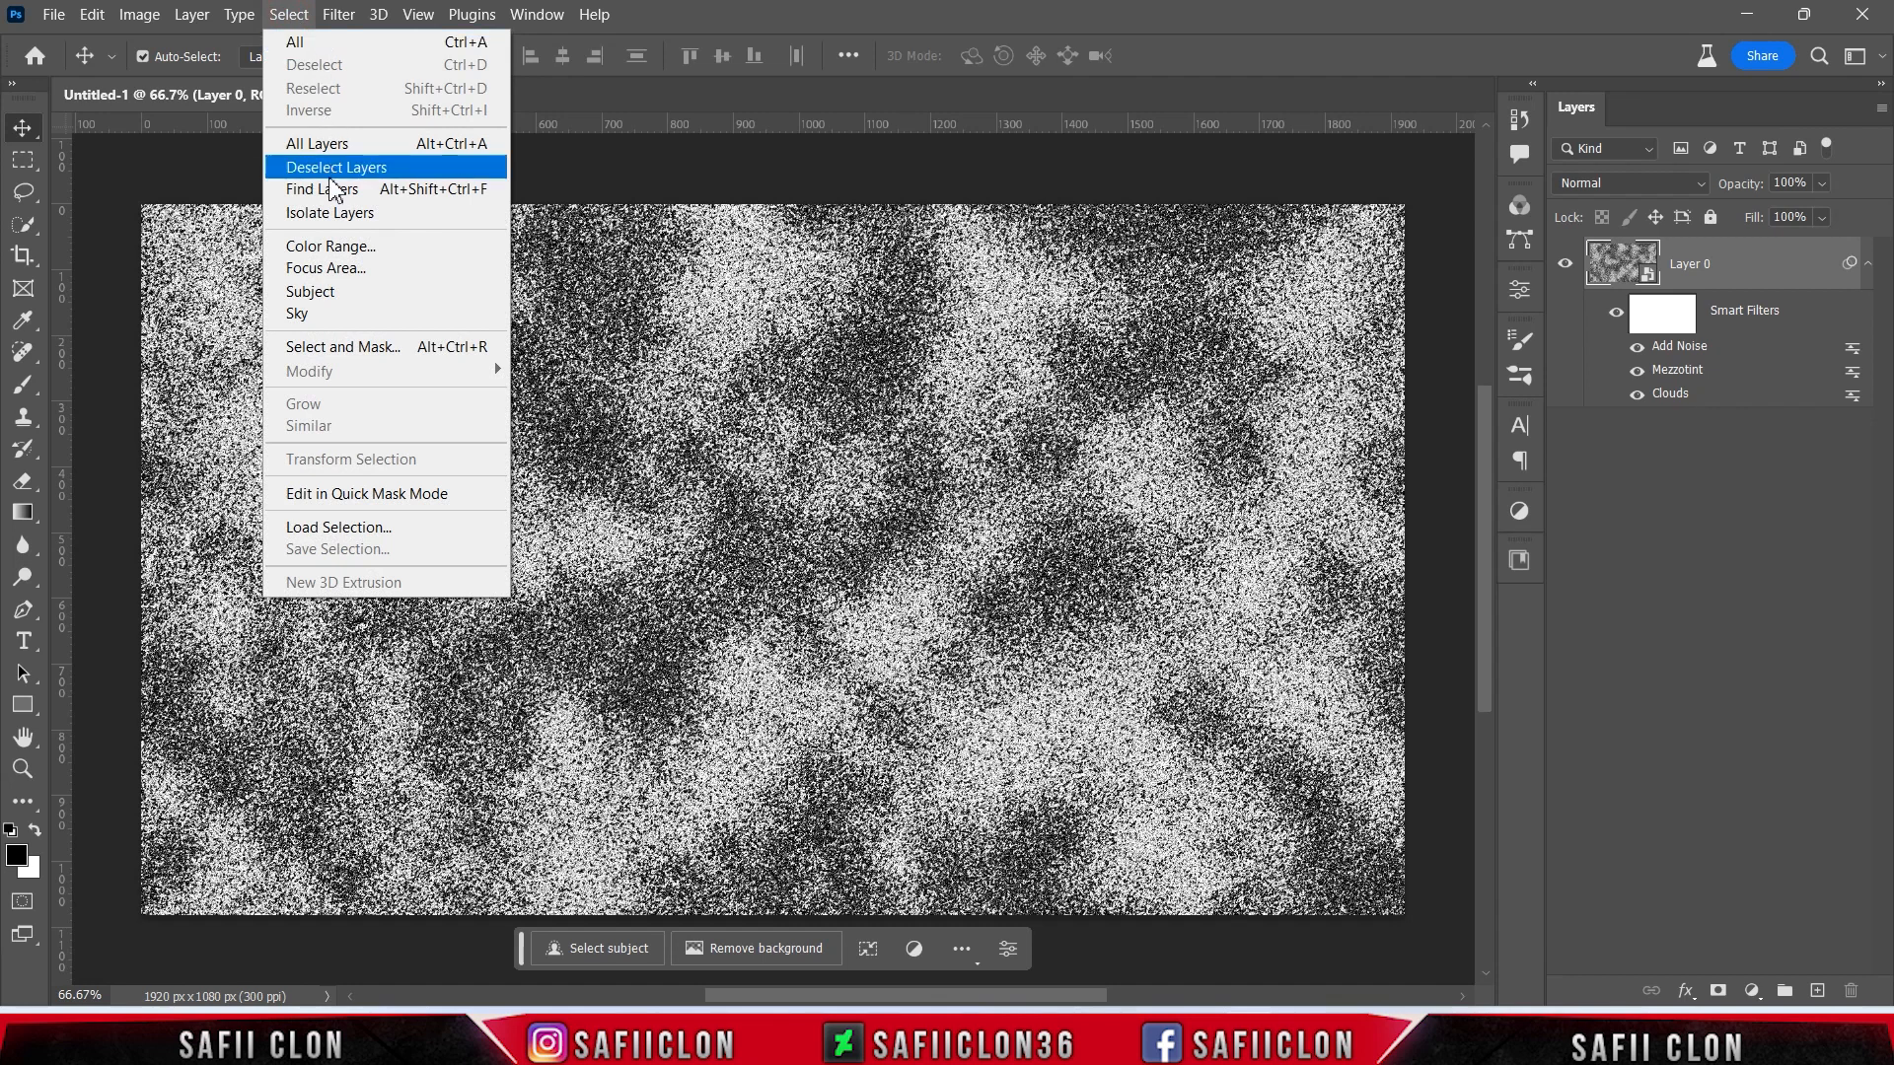
left_click(395, 255)
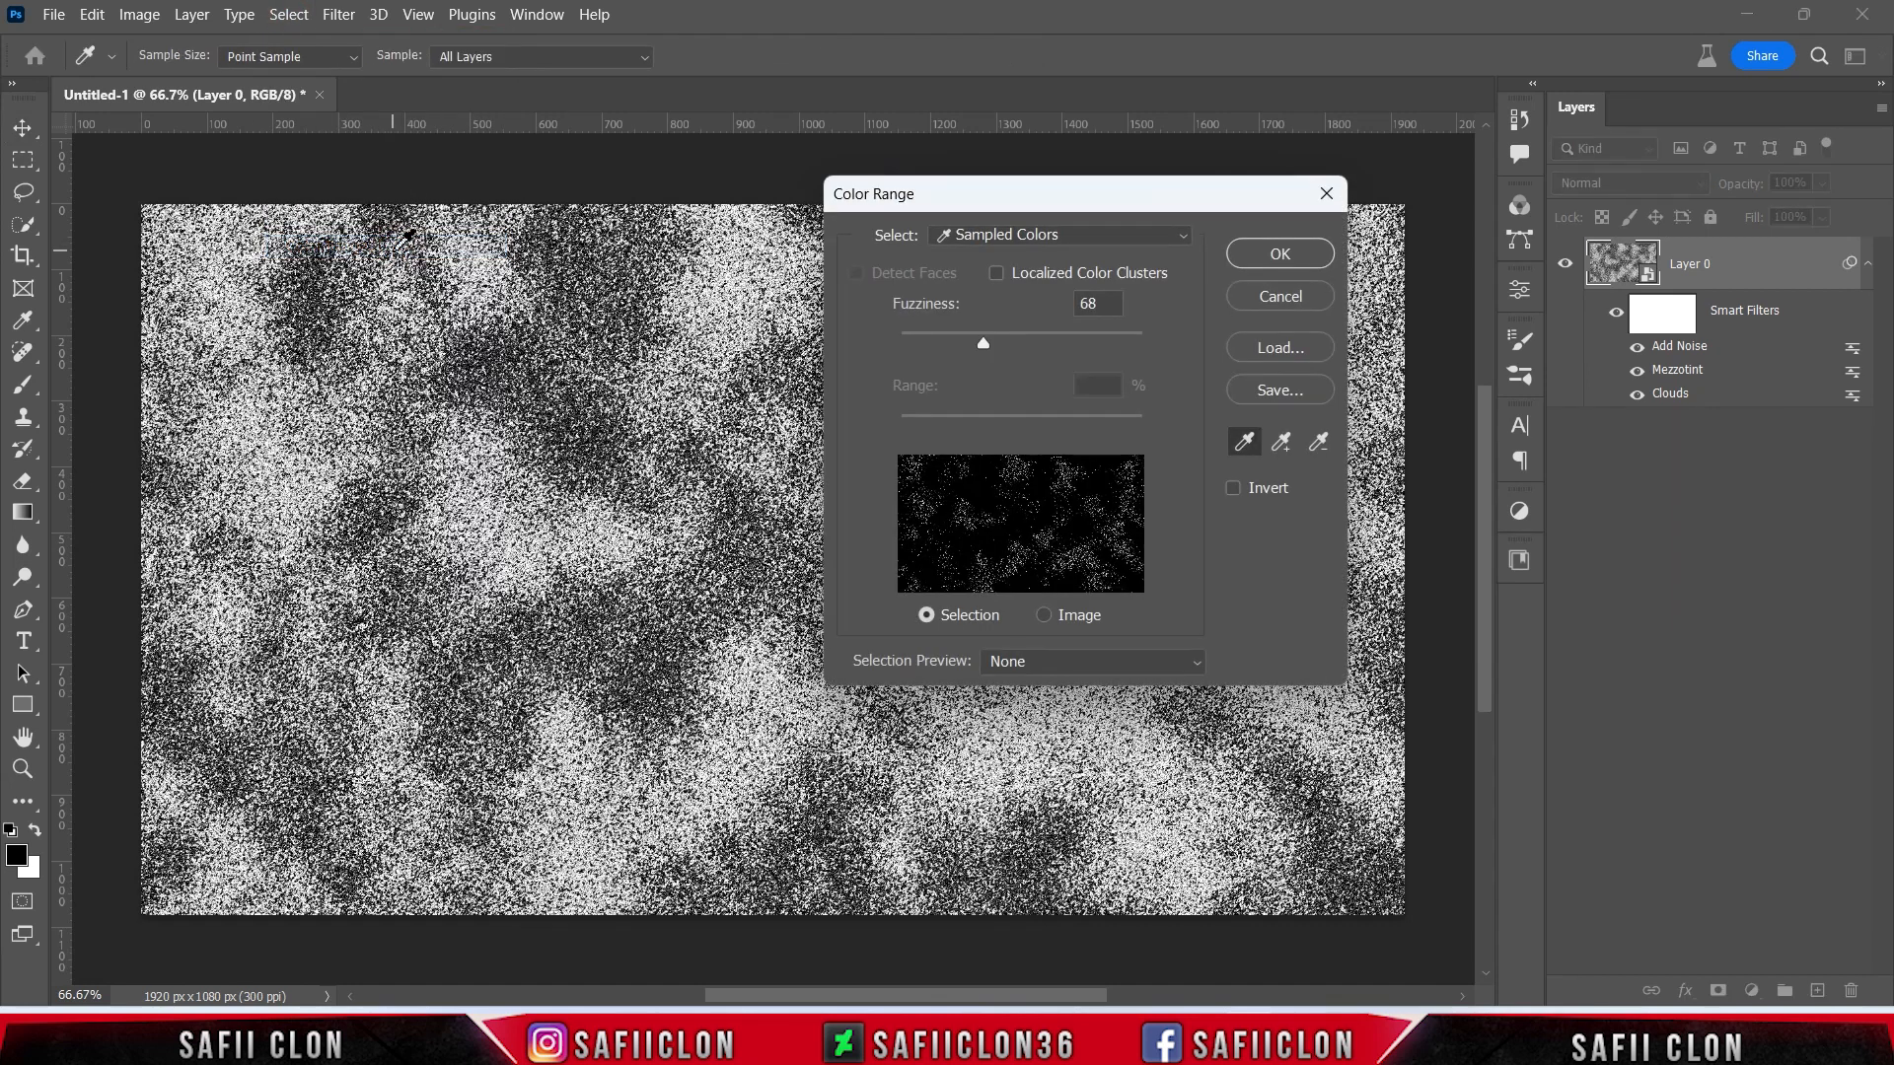
left_click(1040, 235)
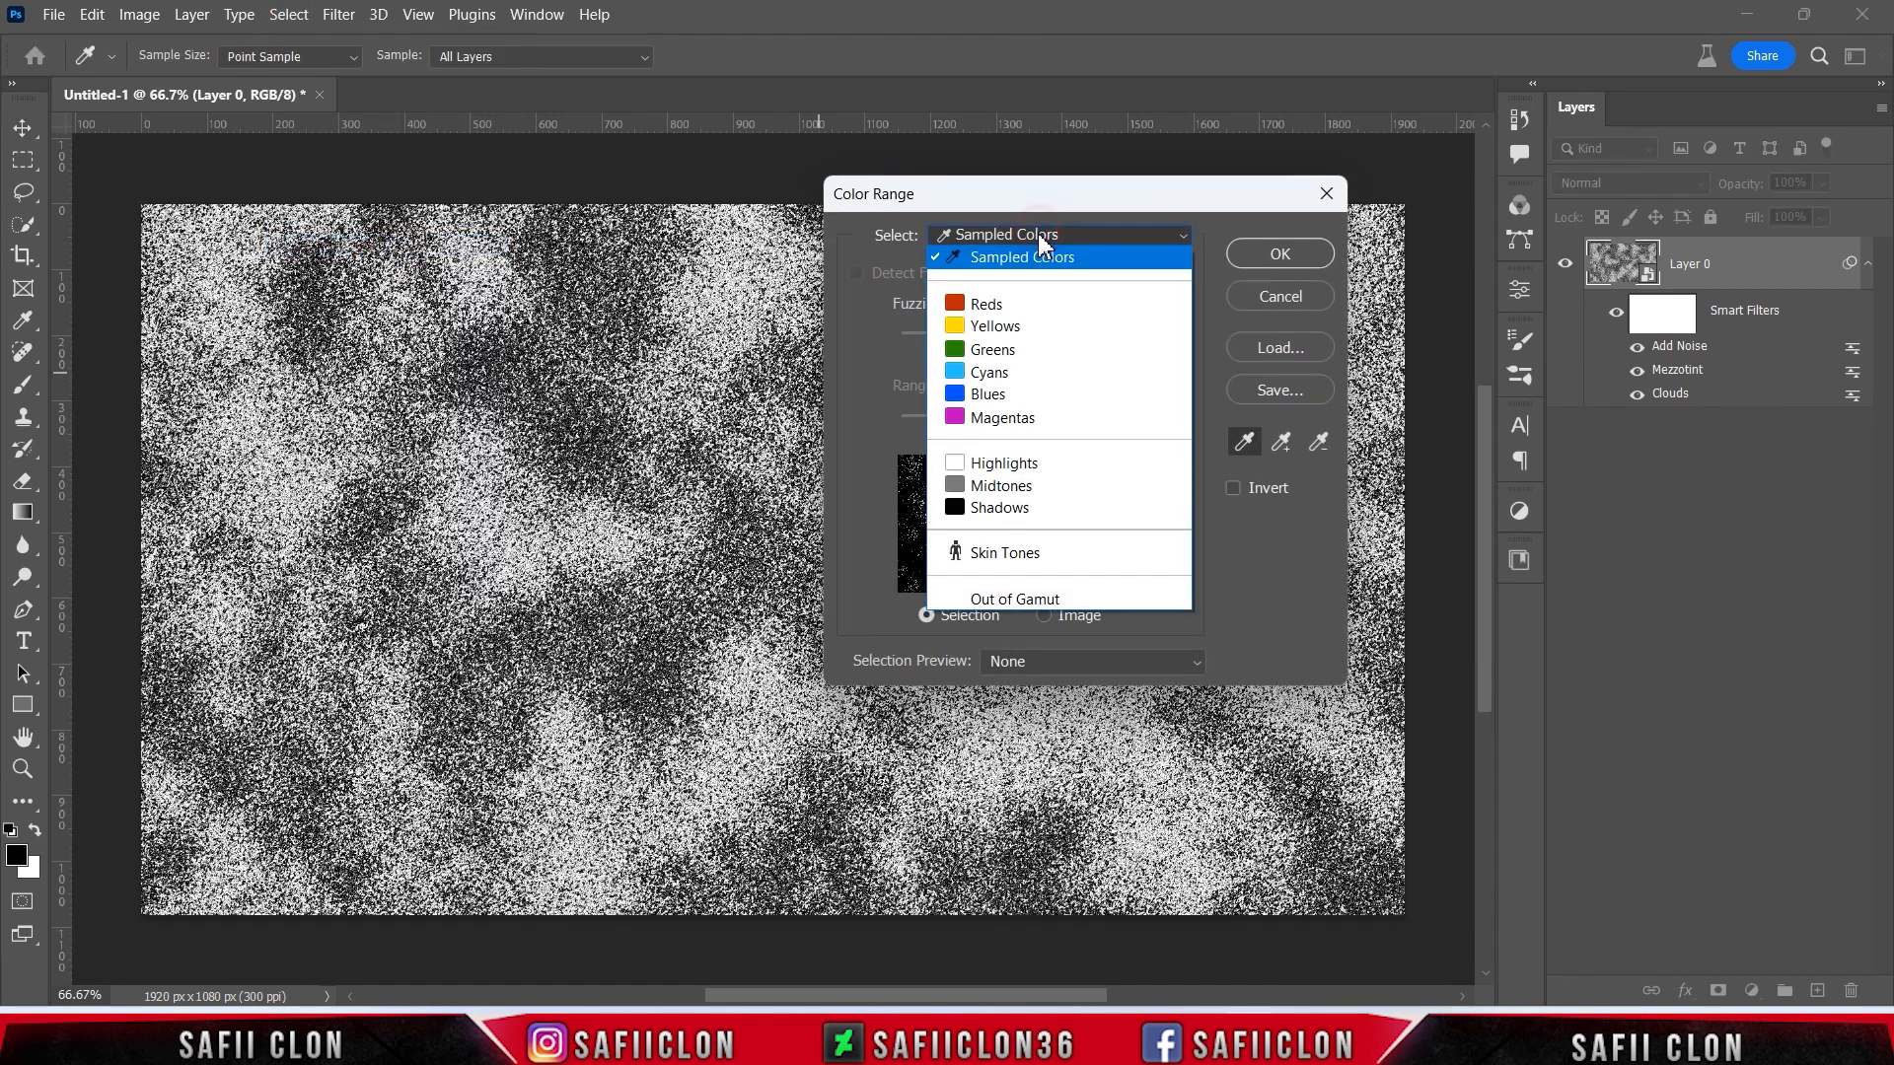
left_click(1034, 463)
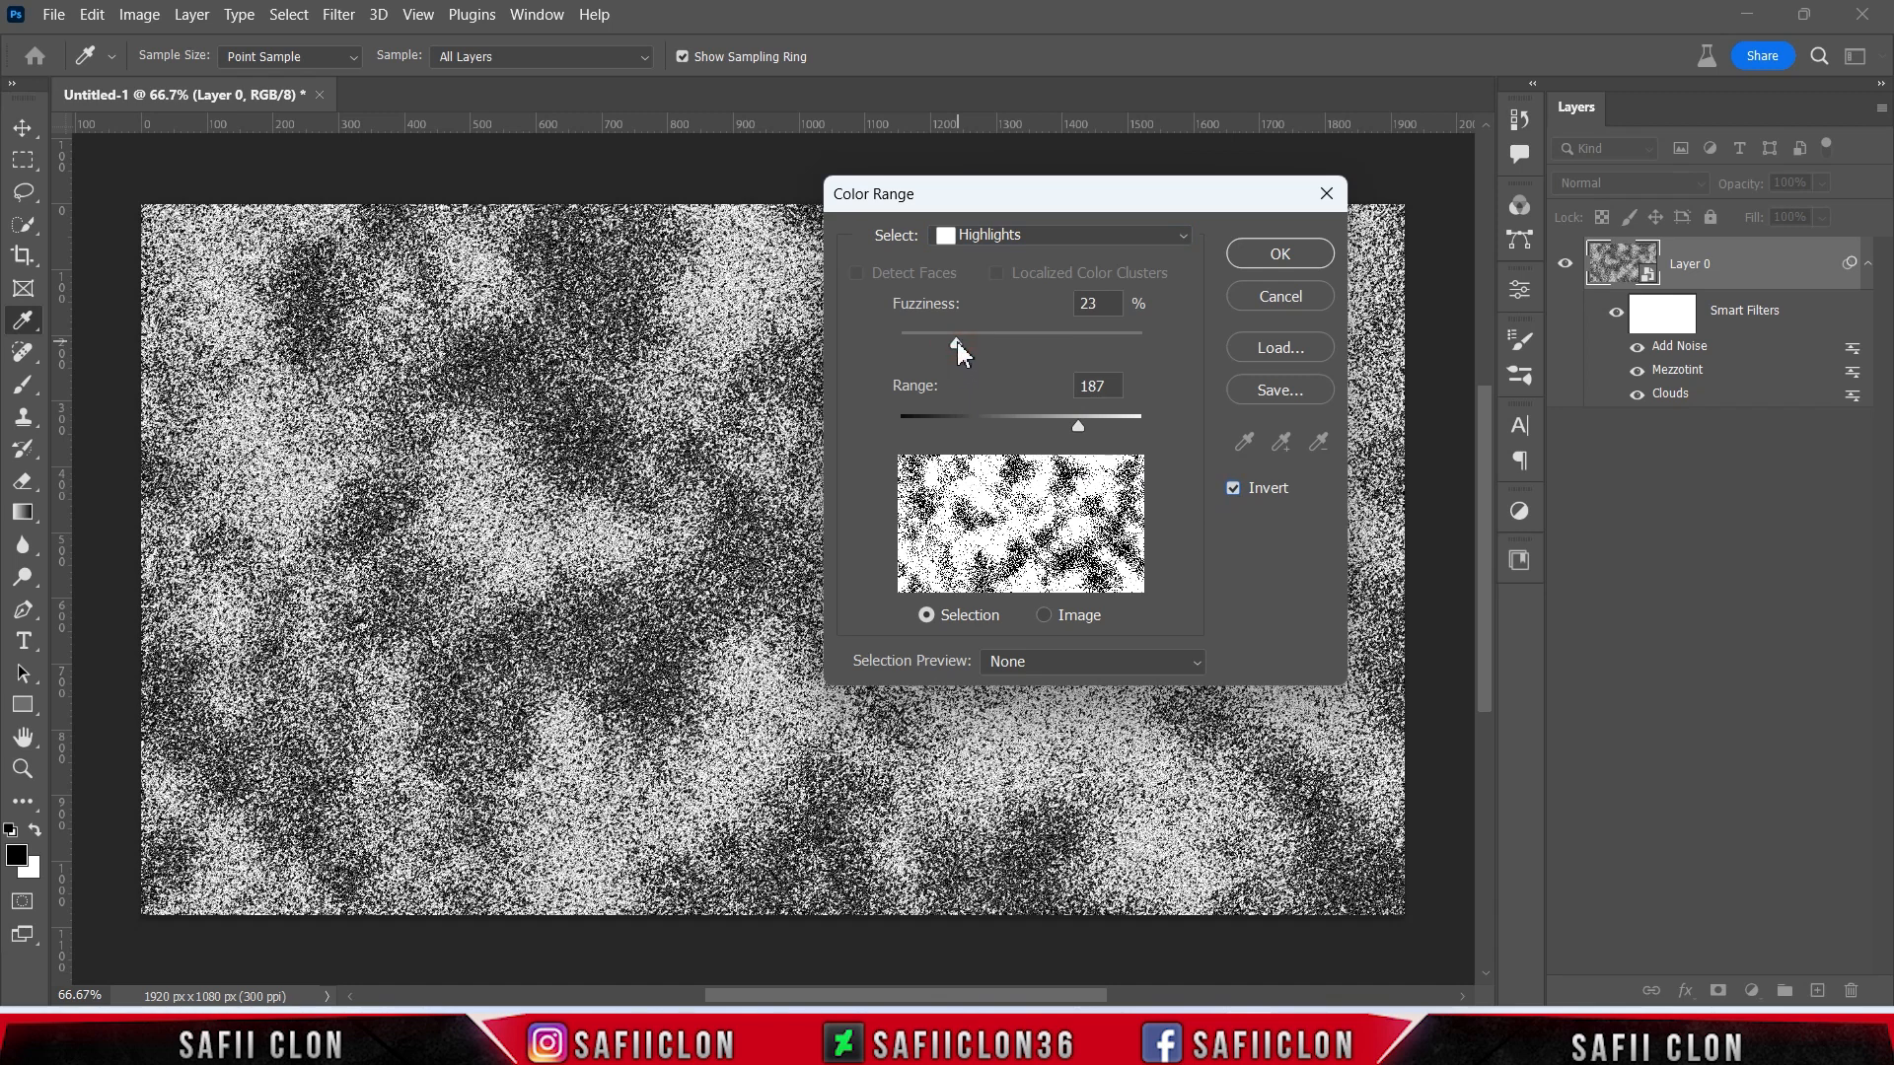
left_click(957, 341)
mouse_move(1079, 424)
left_mouse_down()
mouse_move(1039, 424)
mouse_move(1079, 424)
left_mouse_up()
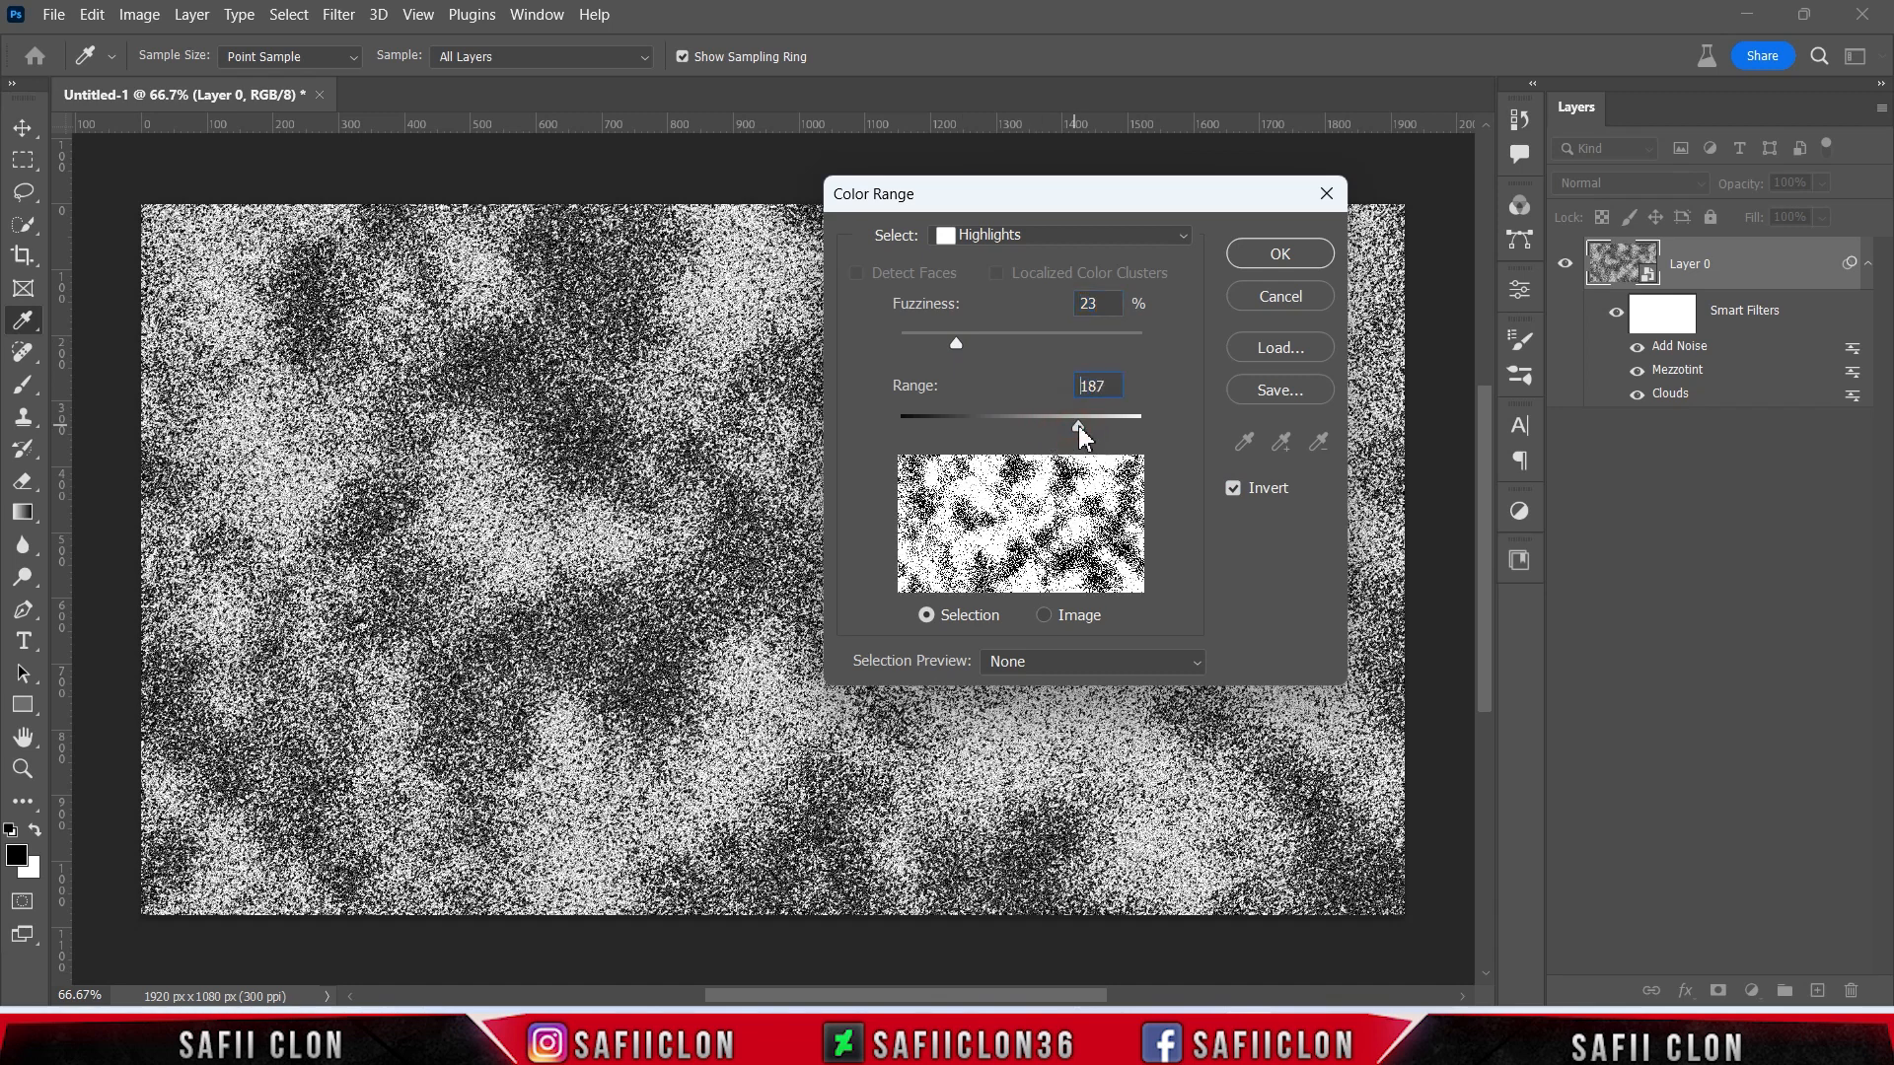
left_click(1256, 252)
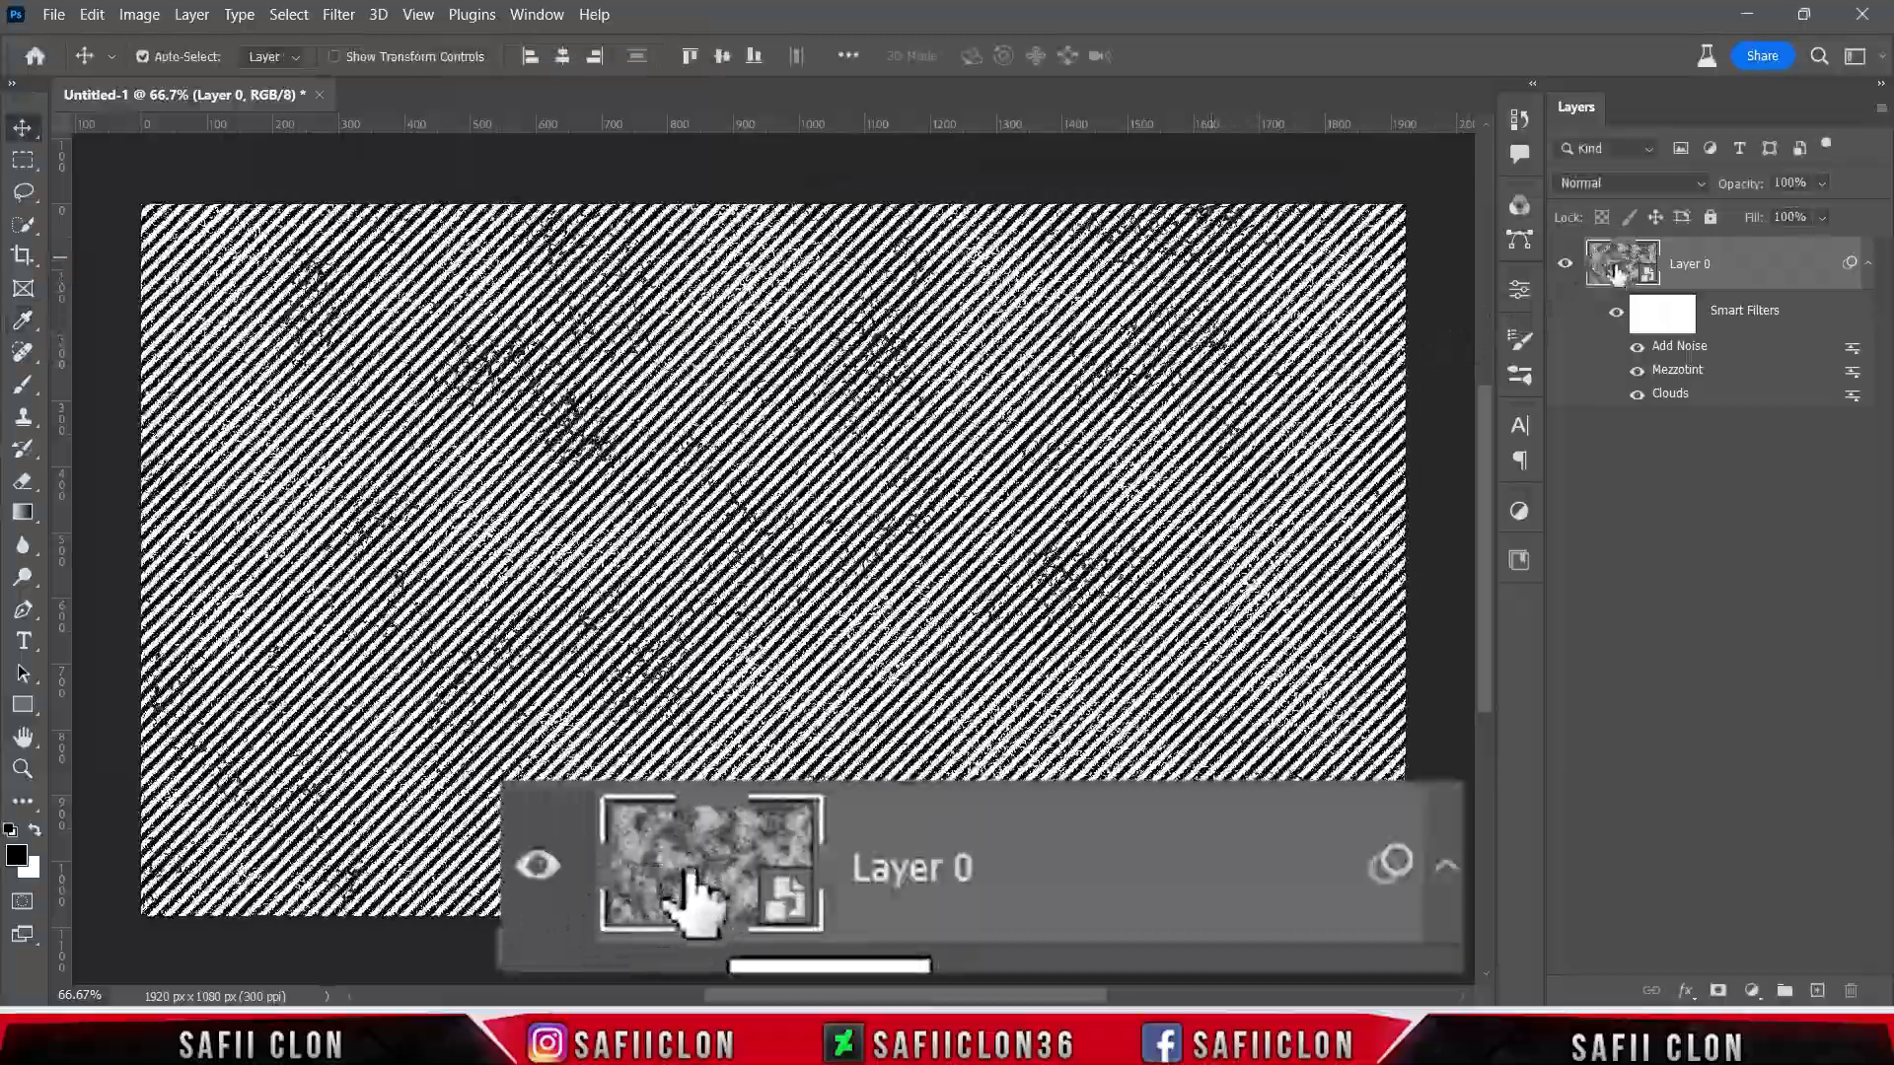
- Copy the selected pixels of Layer 0 to a new layer and duplicate that new layer under the default name
key("ctrl+j")
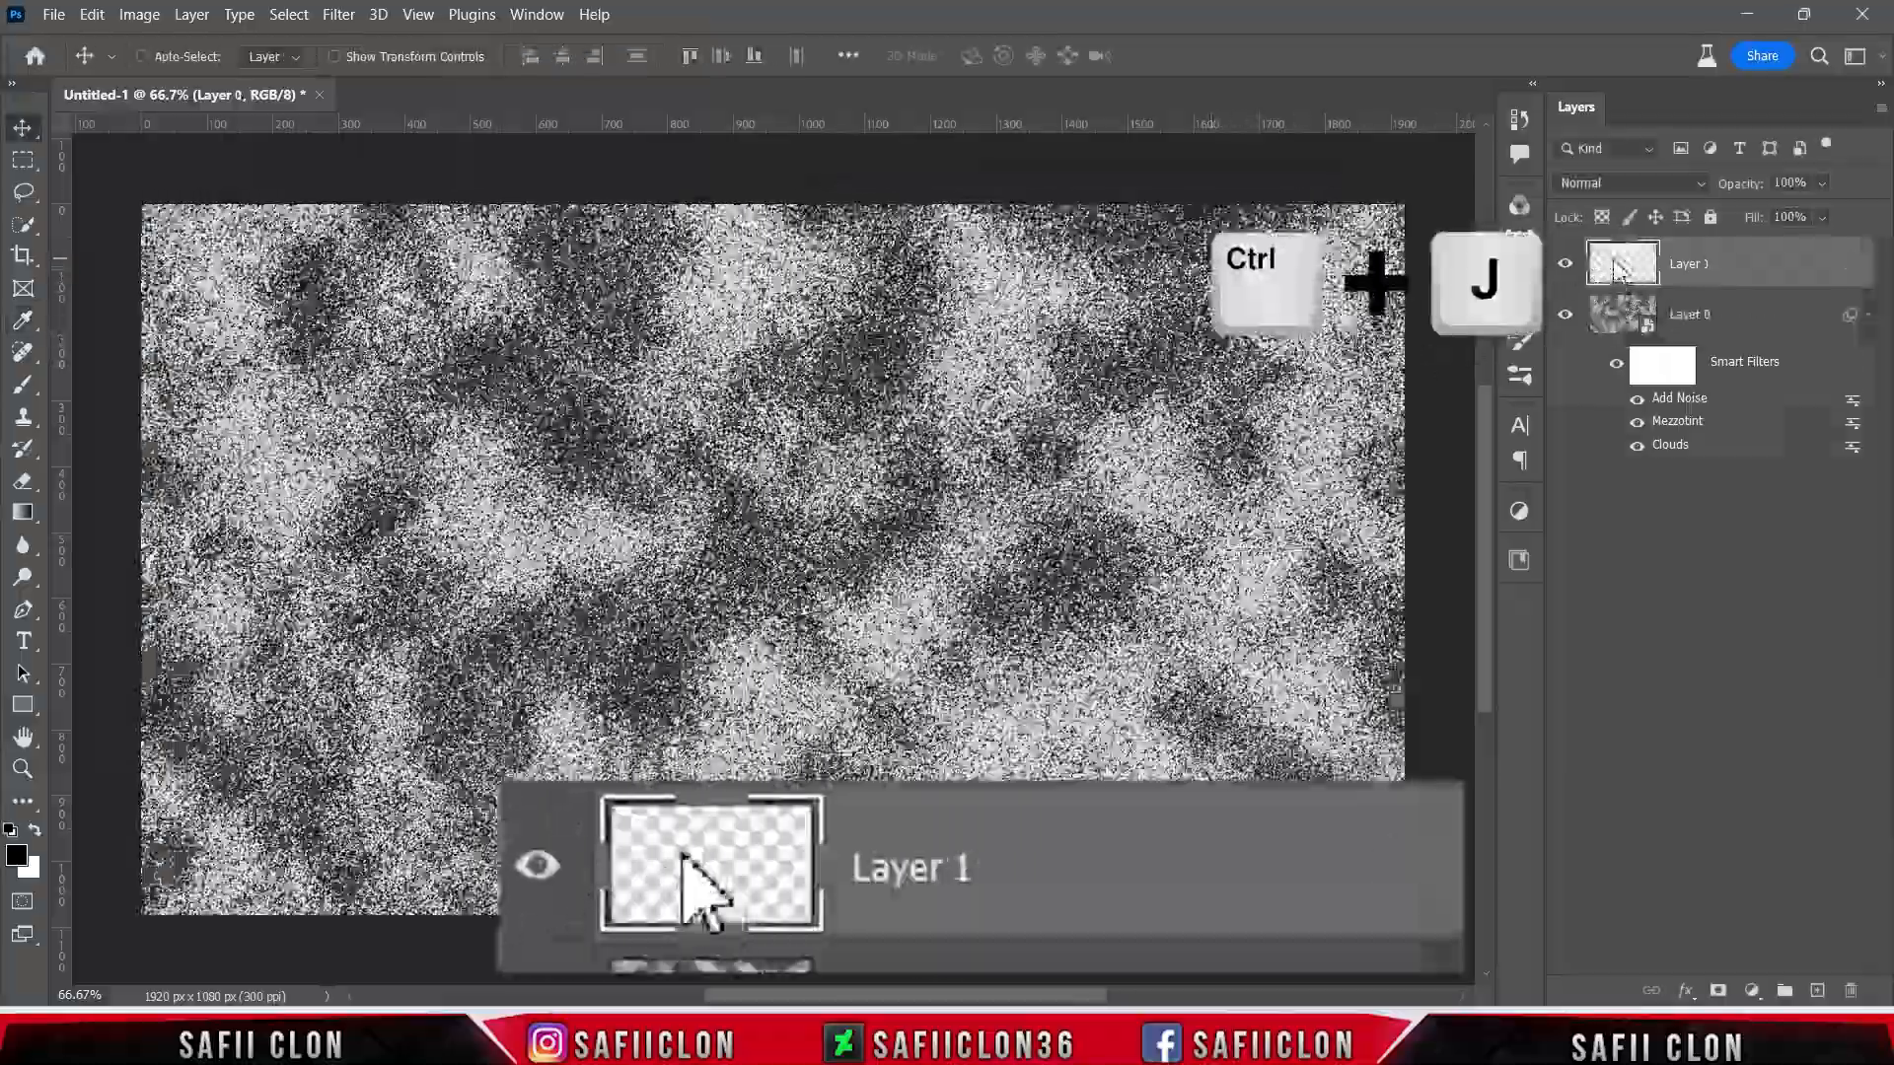
right_click(1747, 273)
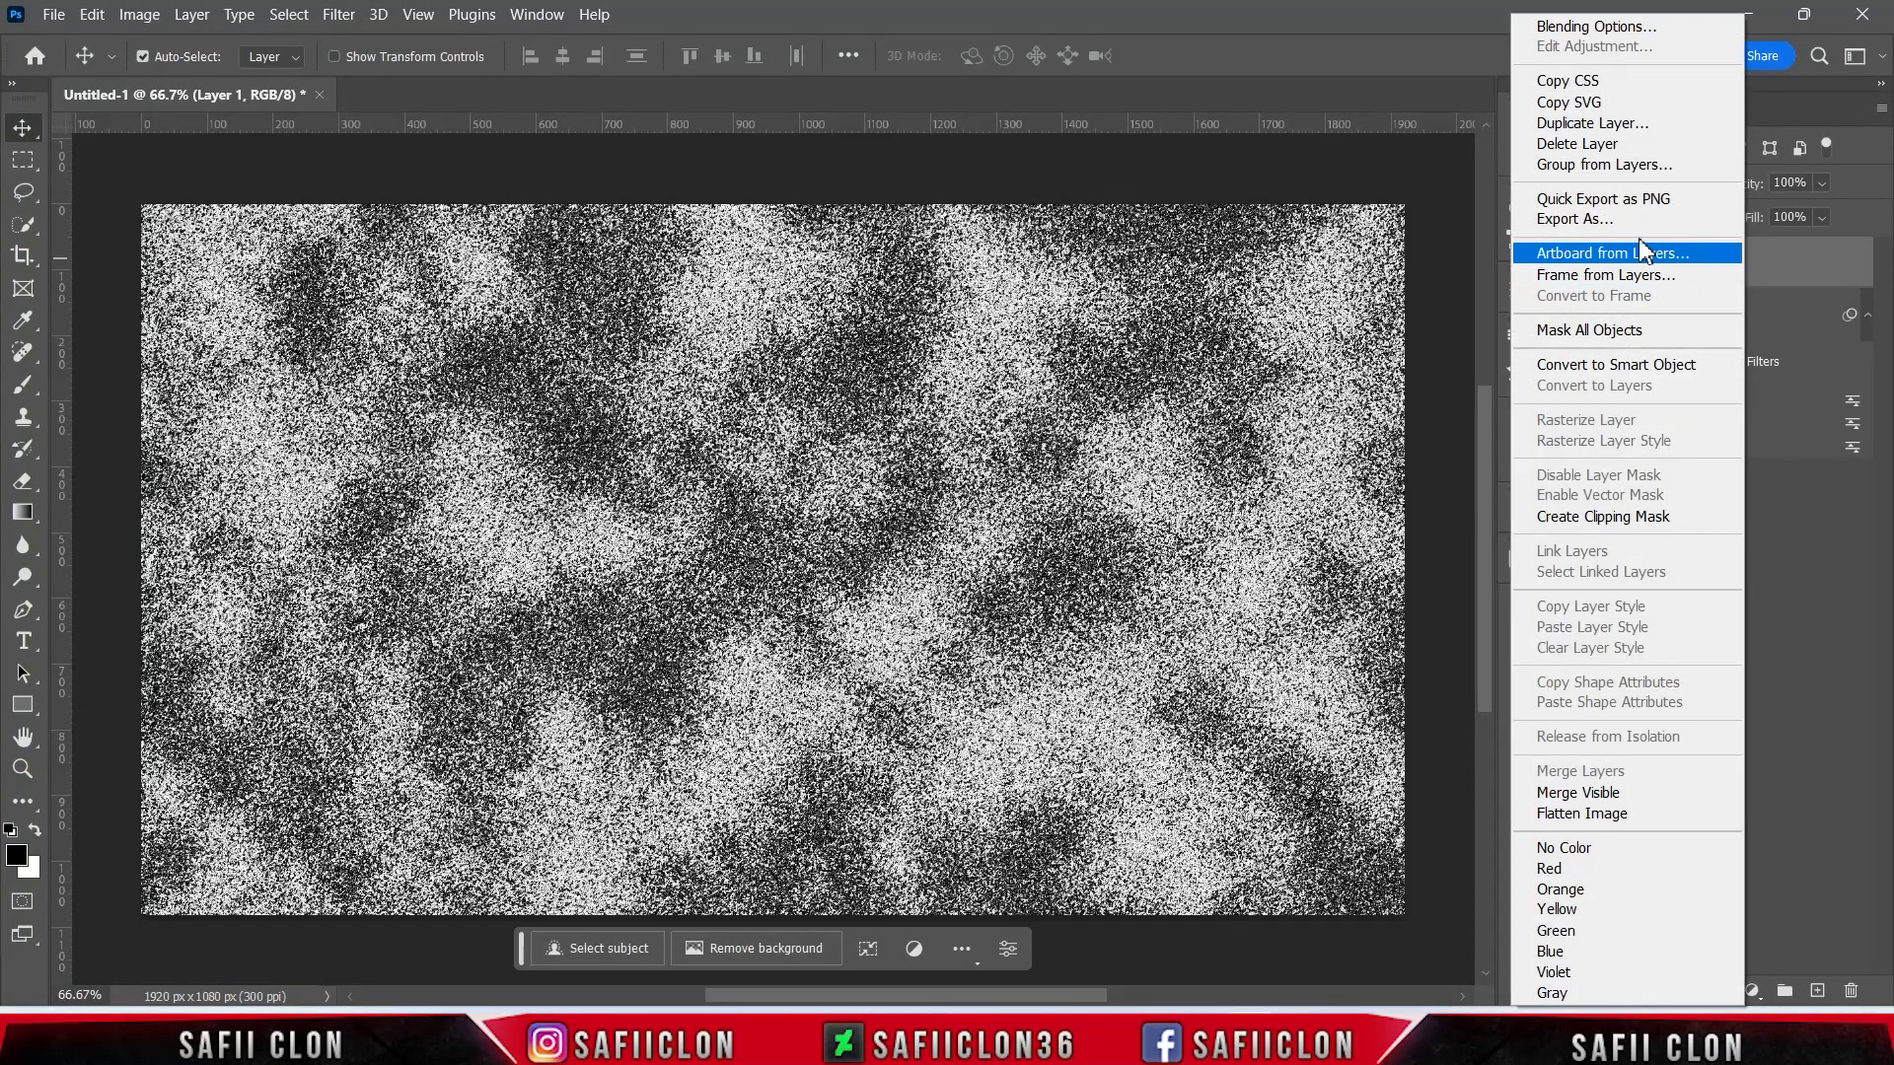
left_click(1578, 125)
left_click(1151, 272)
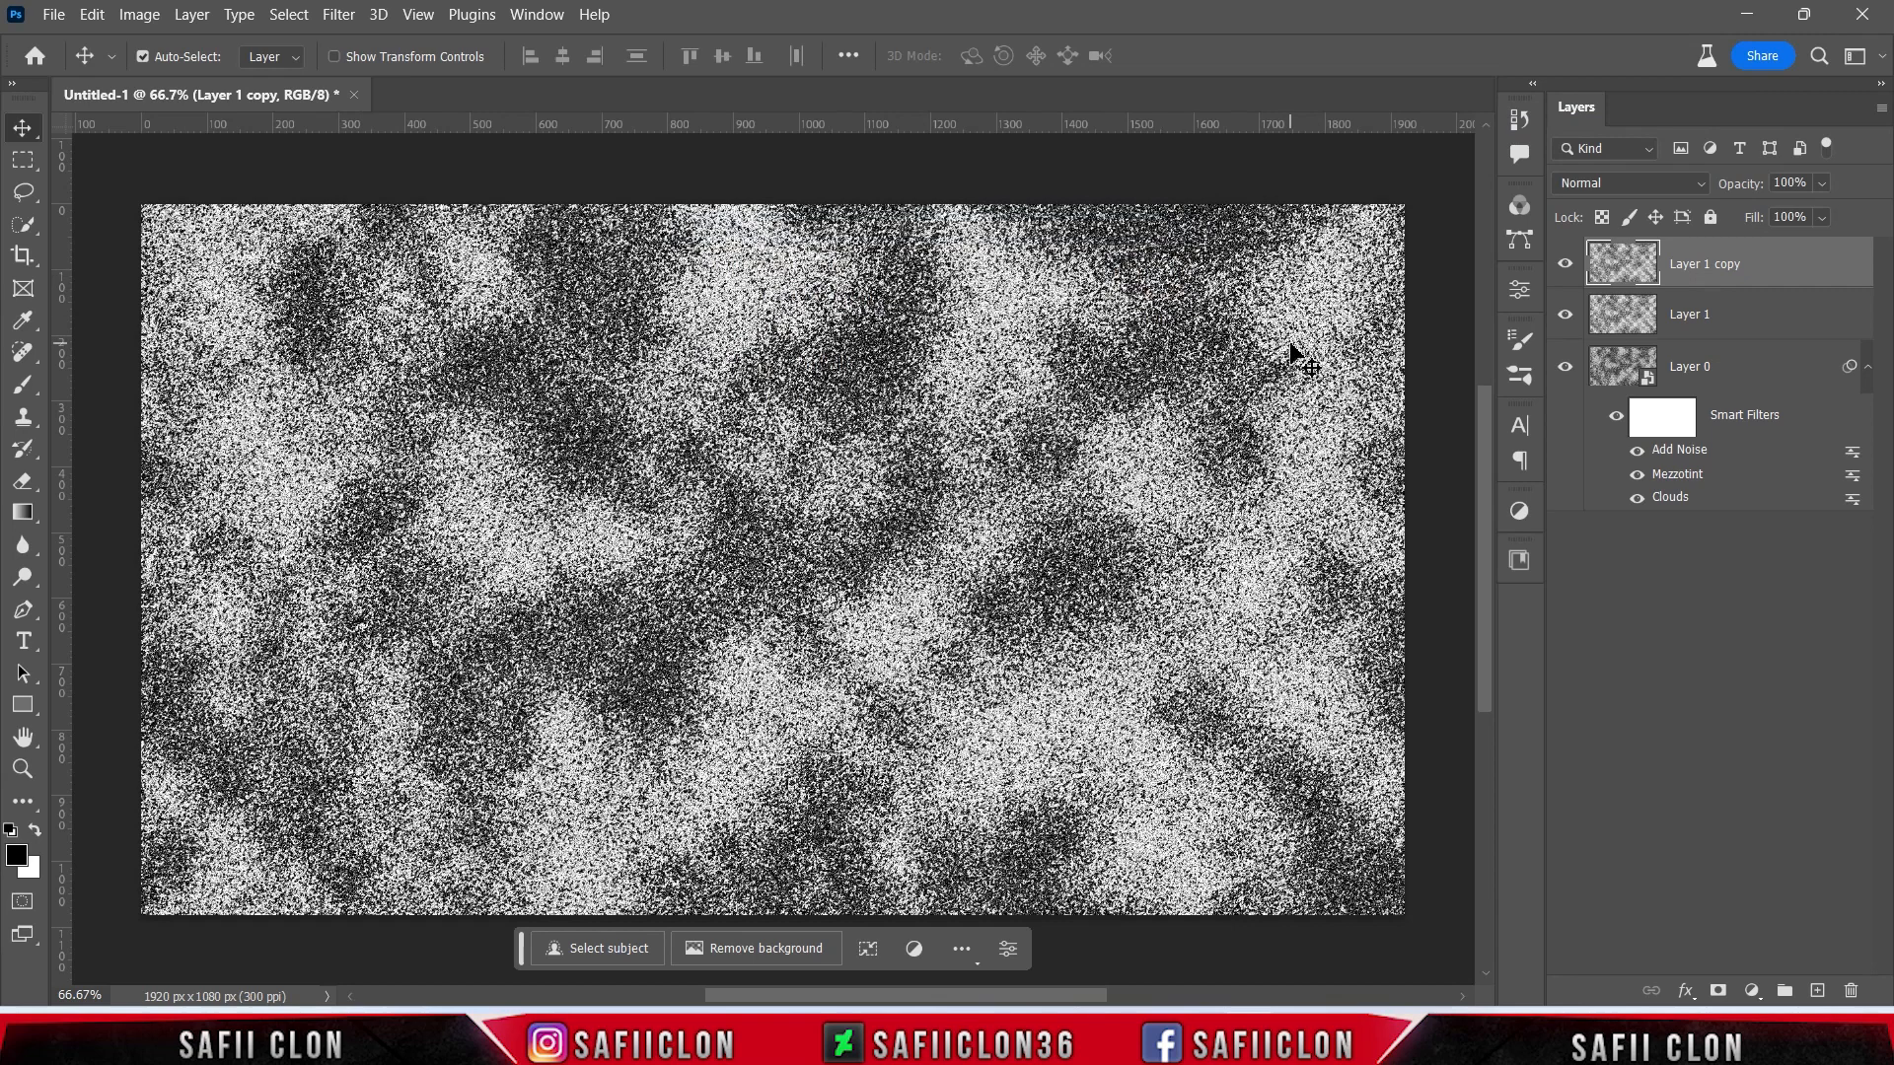
- Rename the duplicated top layer to 1 and the layer directly beneath it to 2
double_click(1699, 273)
type("1")
key("Return")
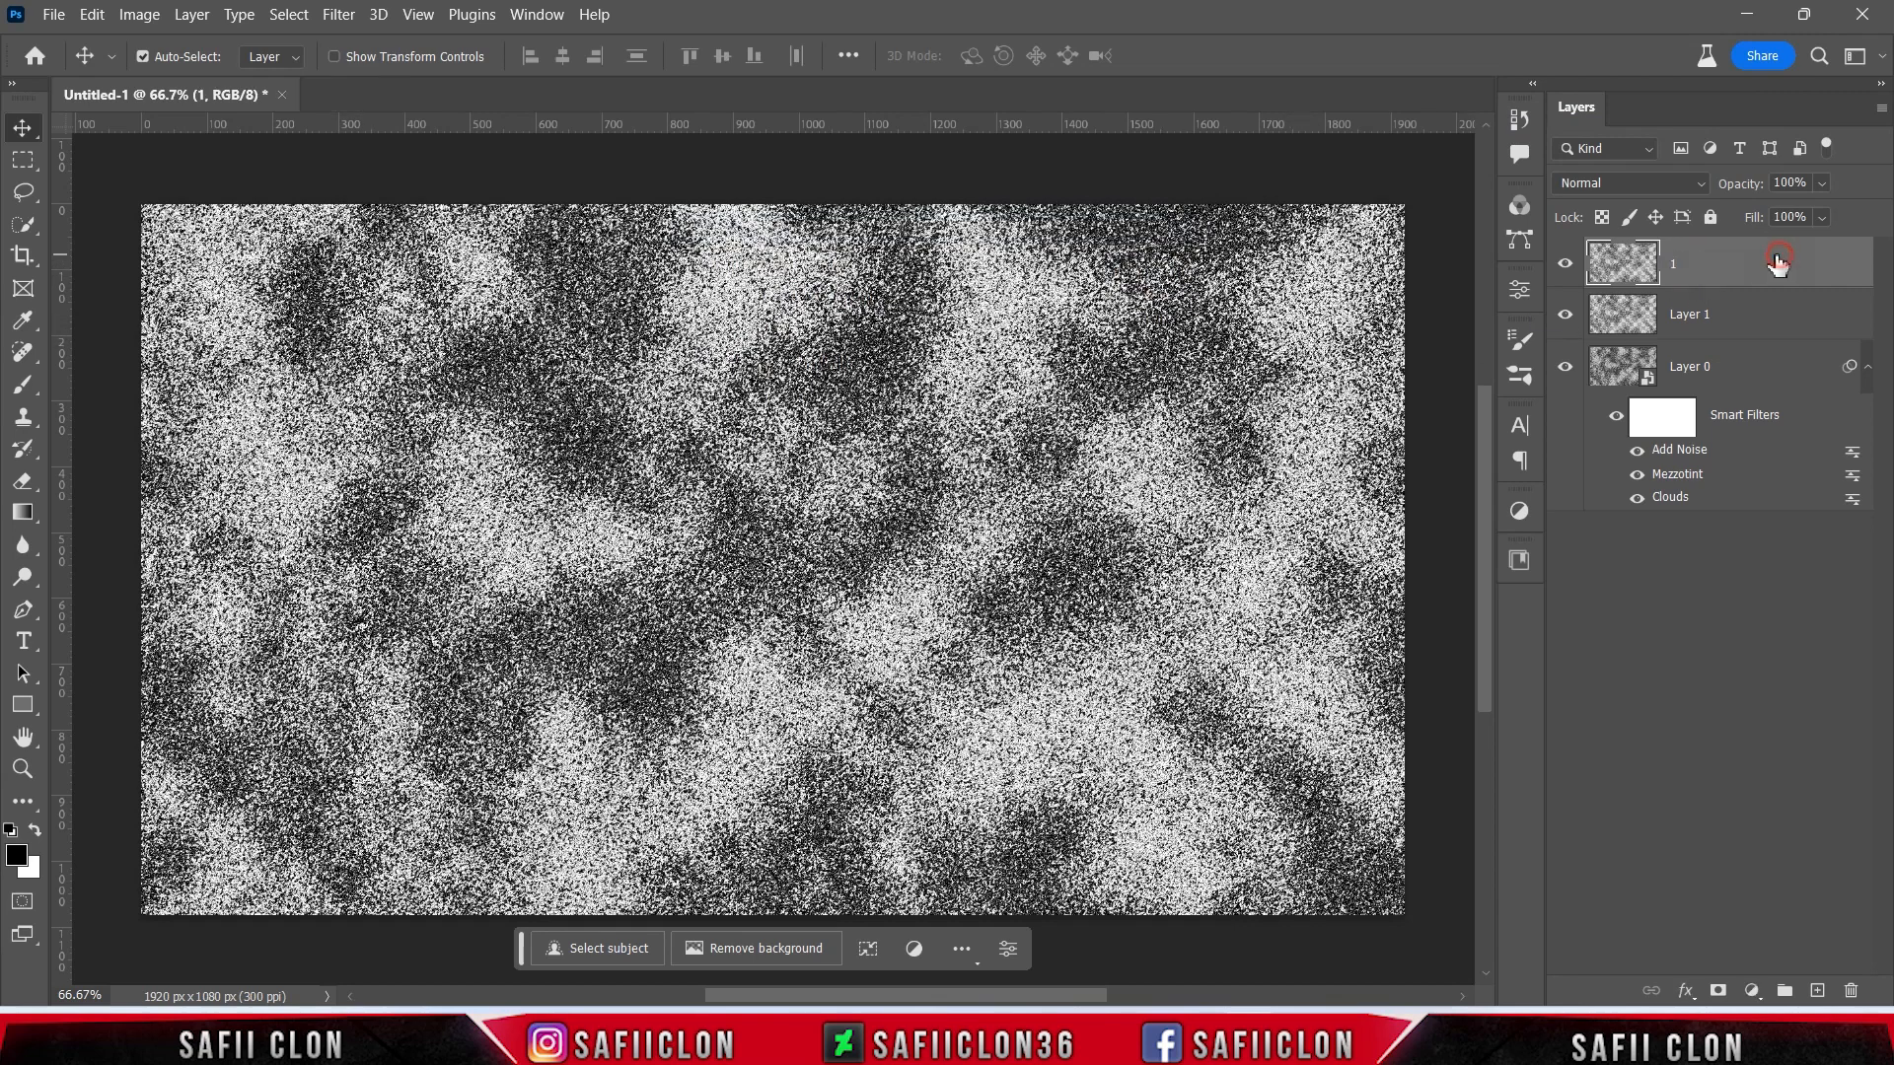
left_click(1699, 316)
double_click(1688, 314)
type("2")
key("Return")
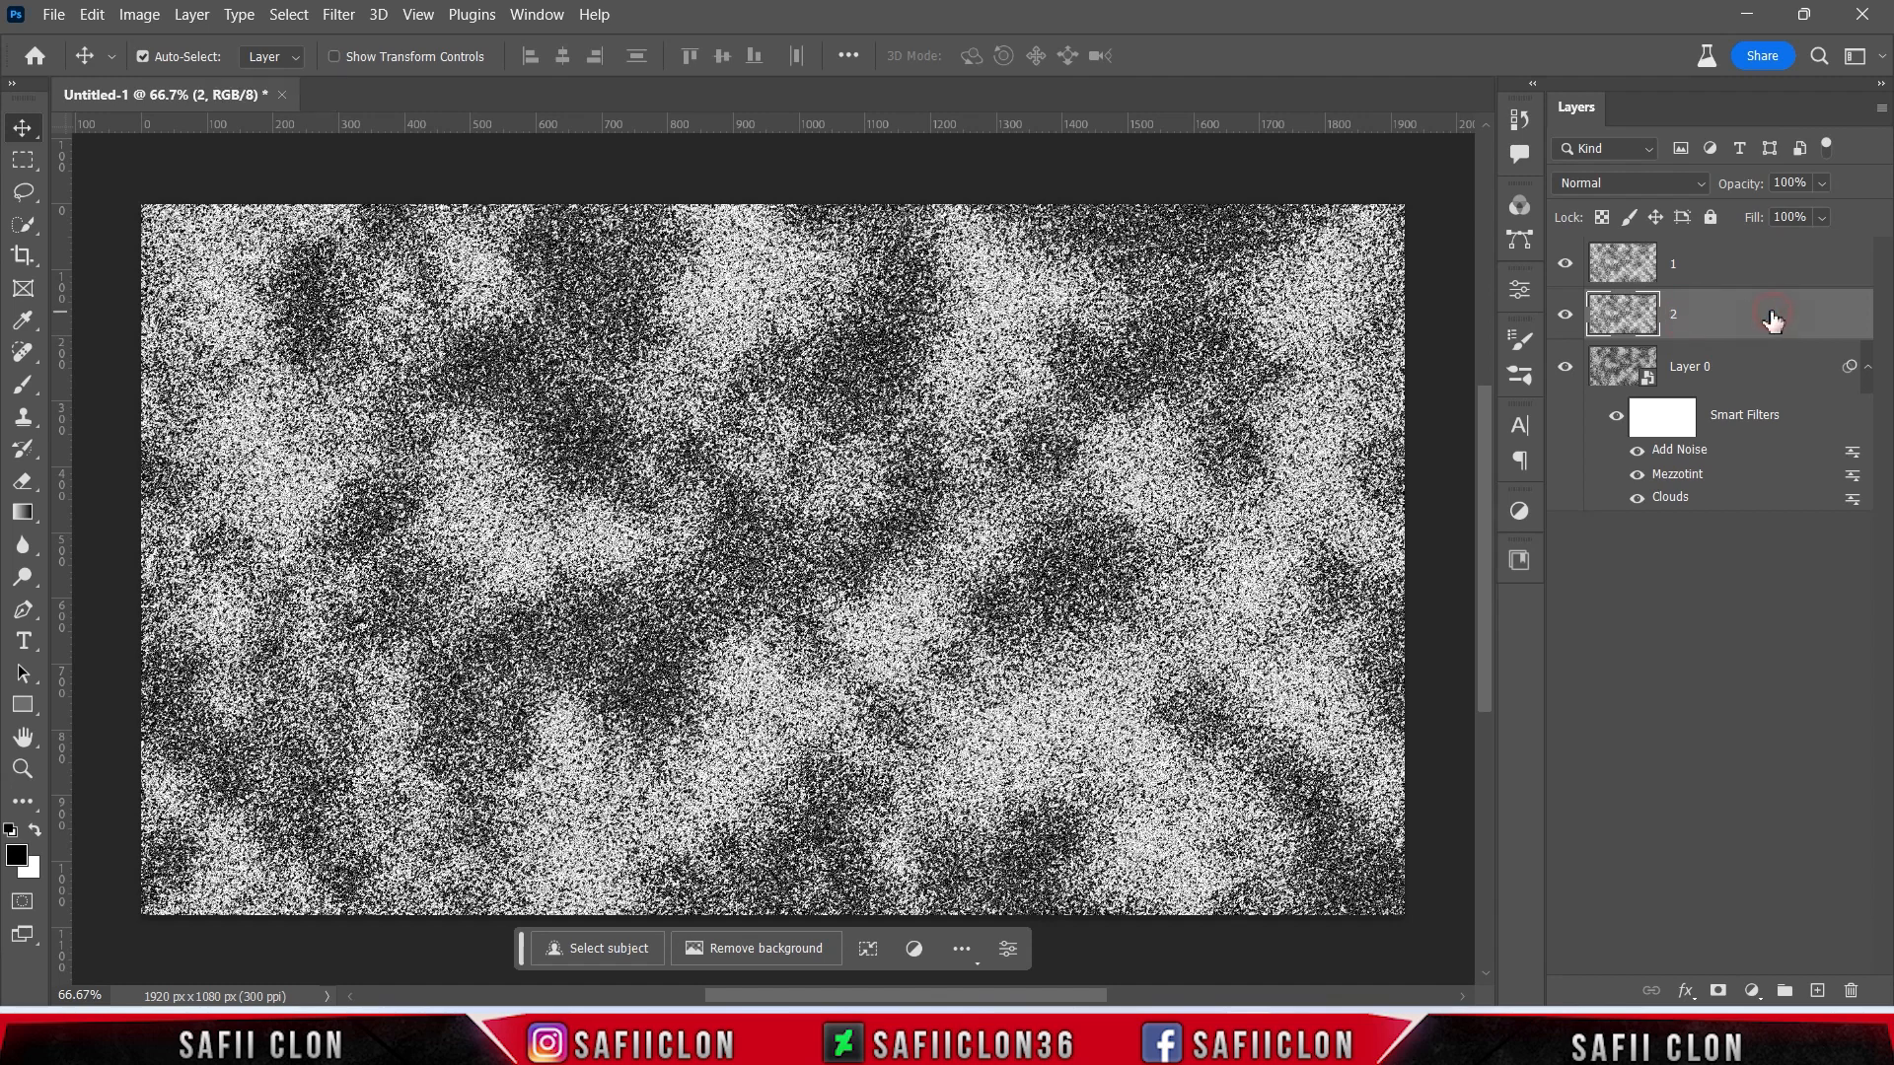
- Hide layer 1 and apply a Gaussian Blur with a radius of about 5 pixels to layer 2
left_click(1565, 266)
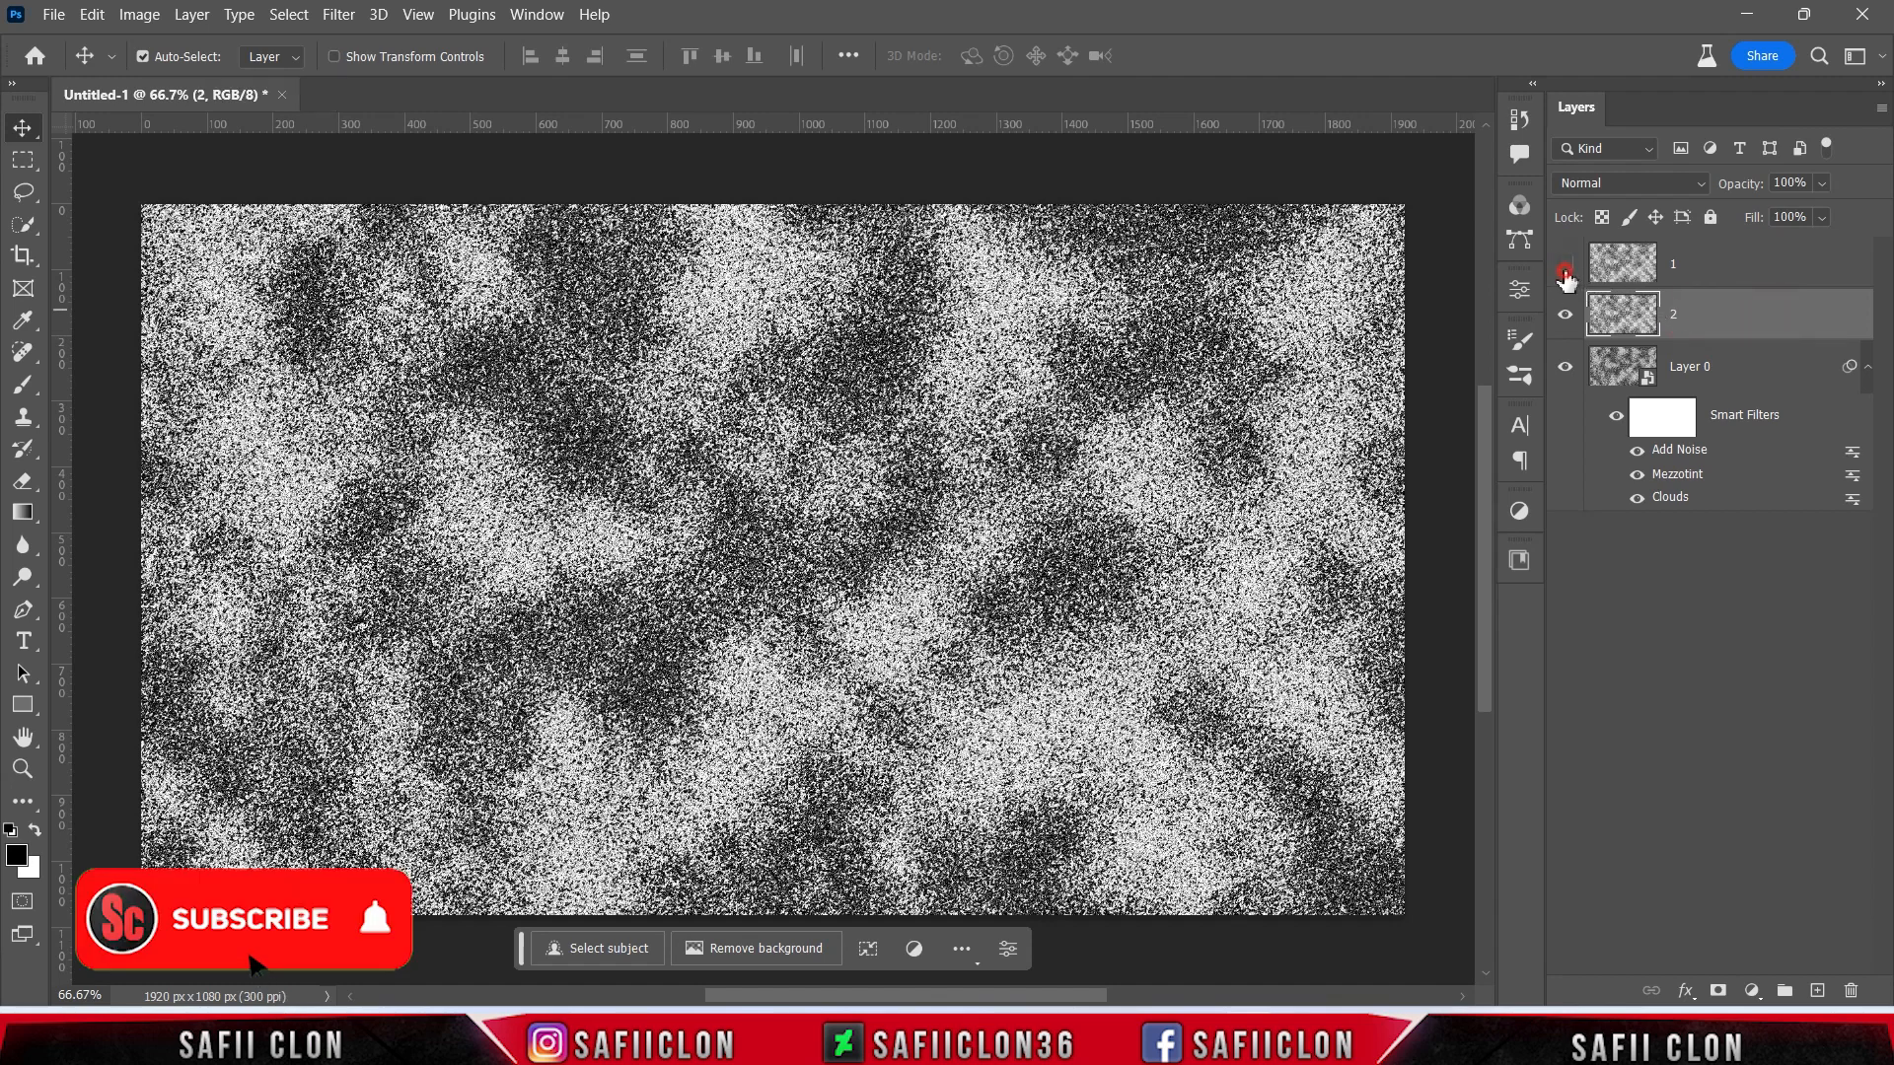
left_click(1701, 315)
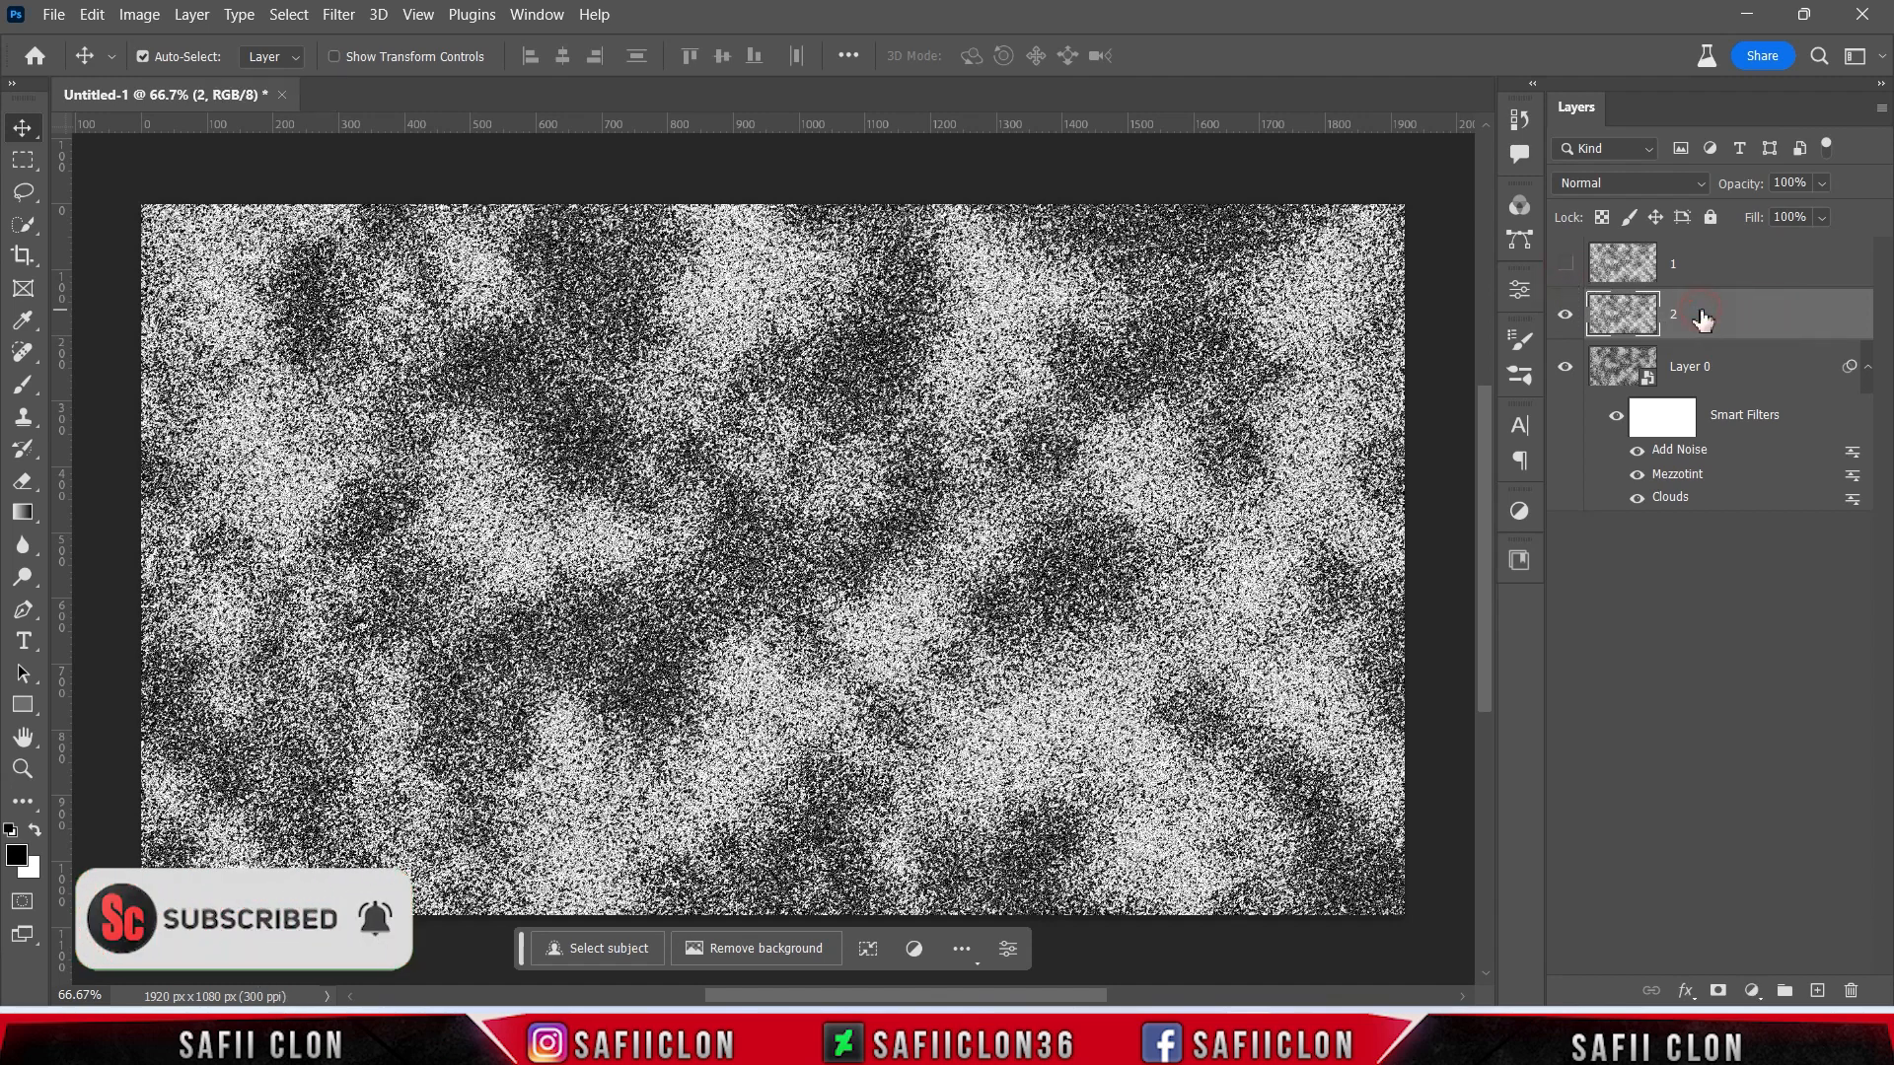
left_click(341, 20)
mouse_move(598, 315)
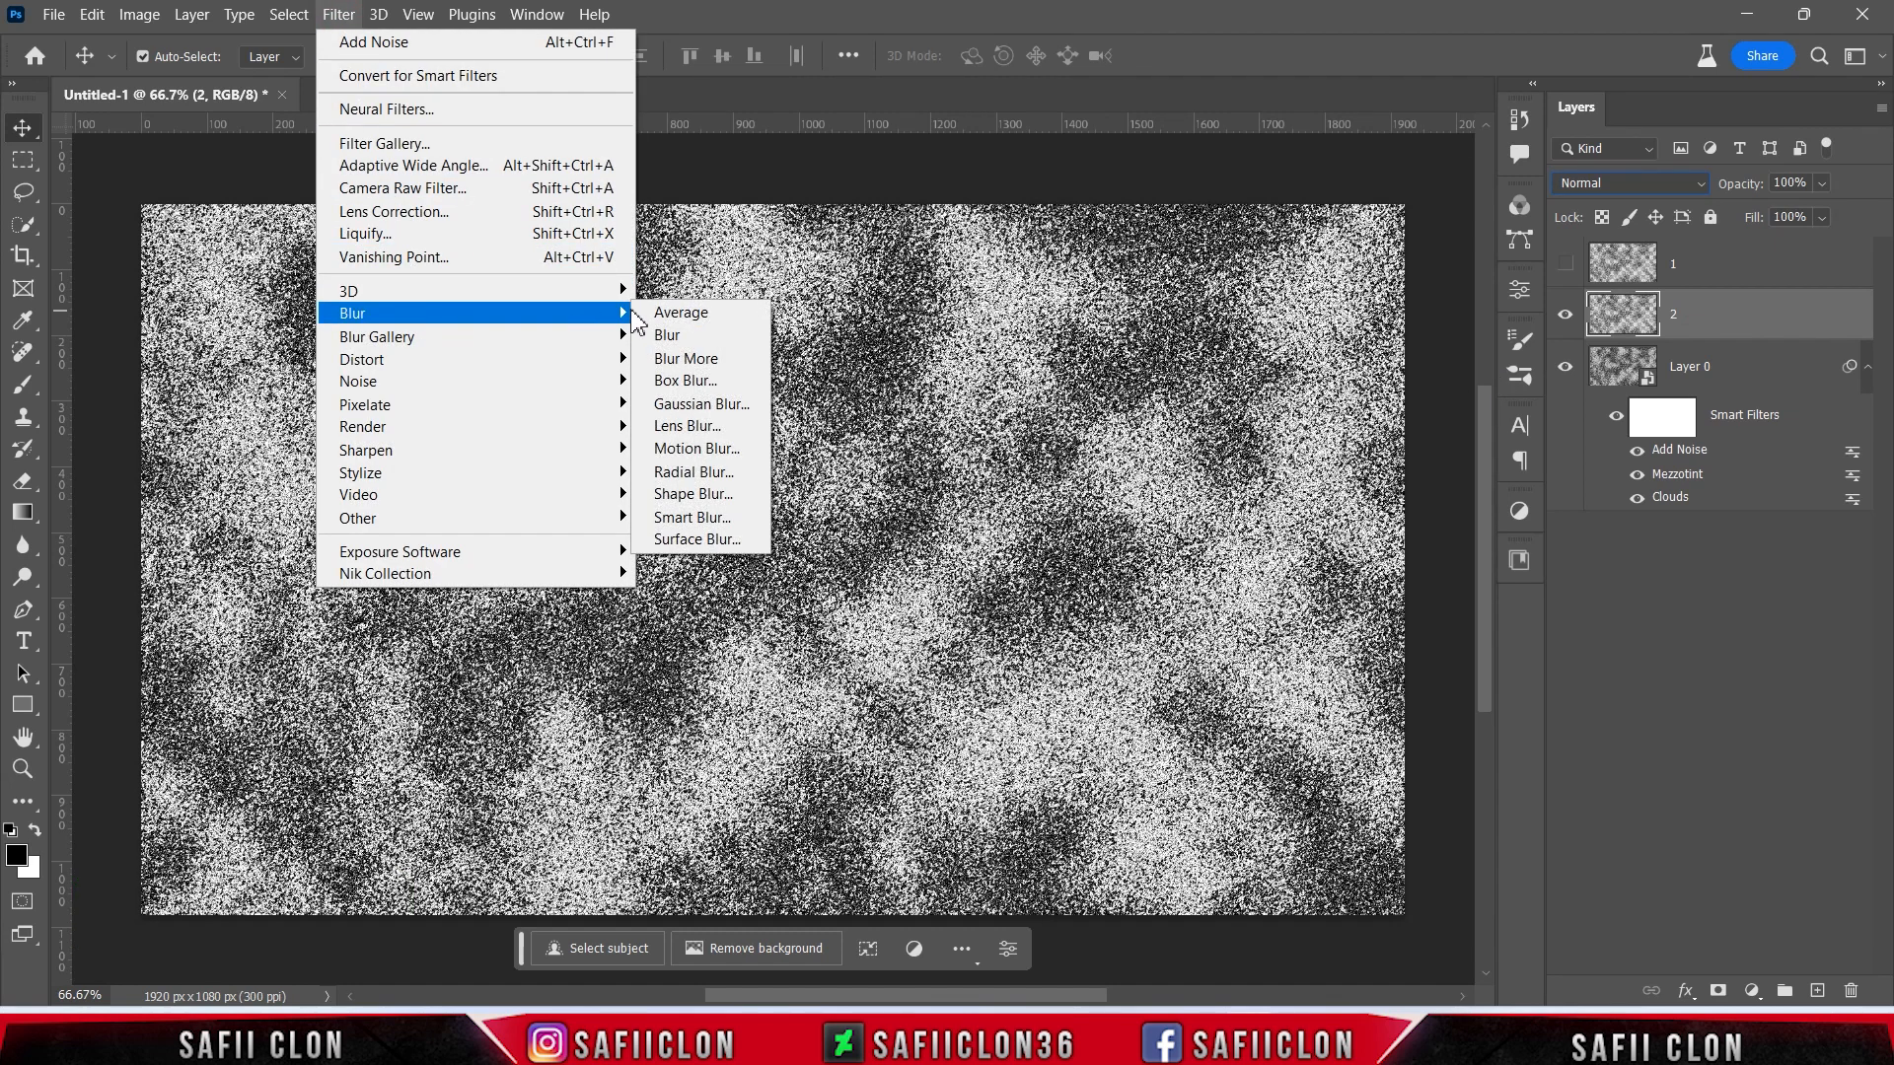
left_click(703, 405)
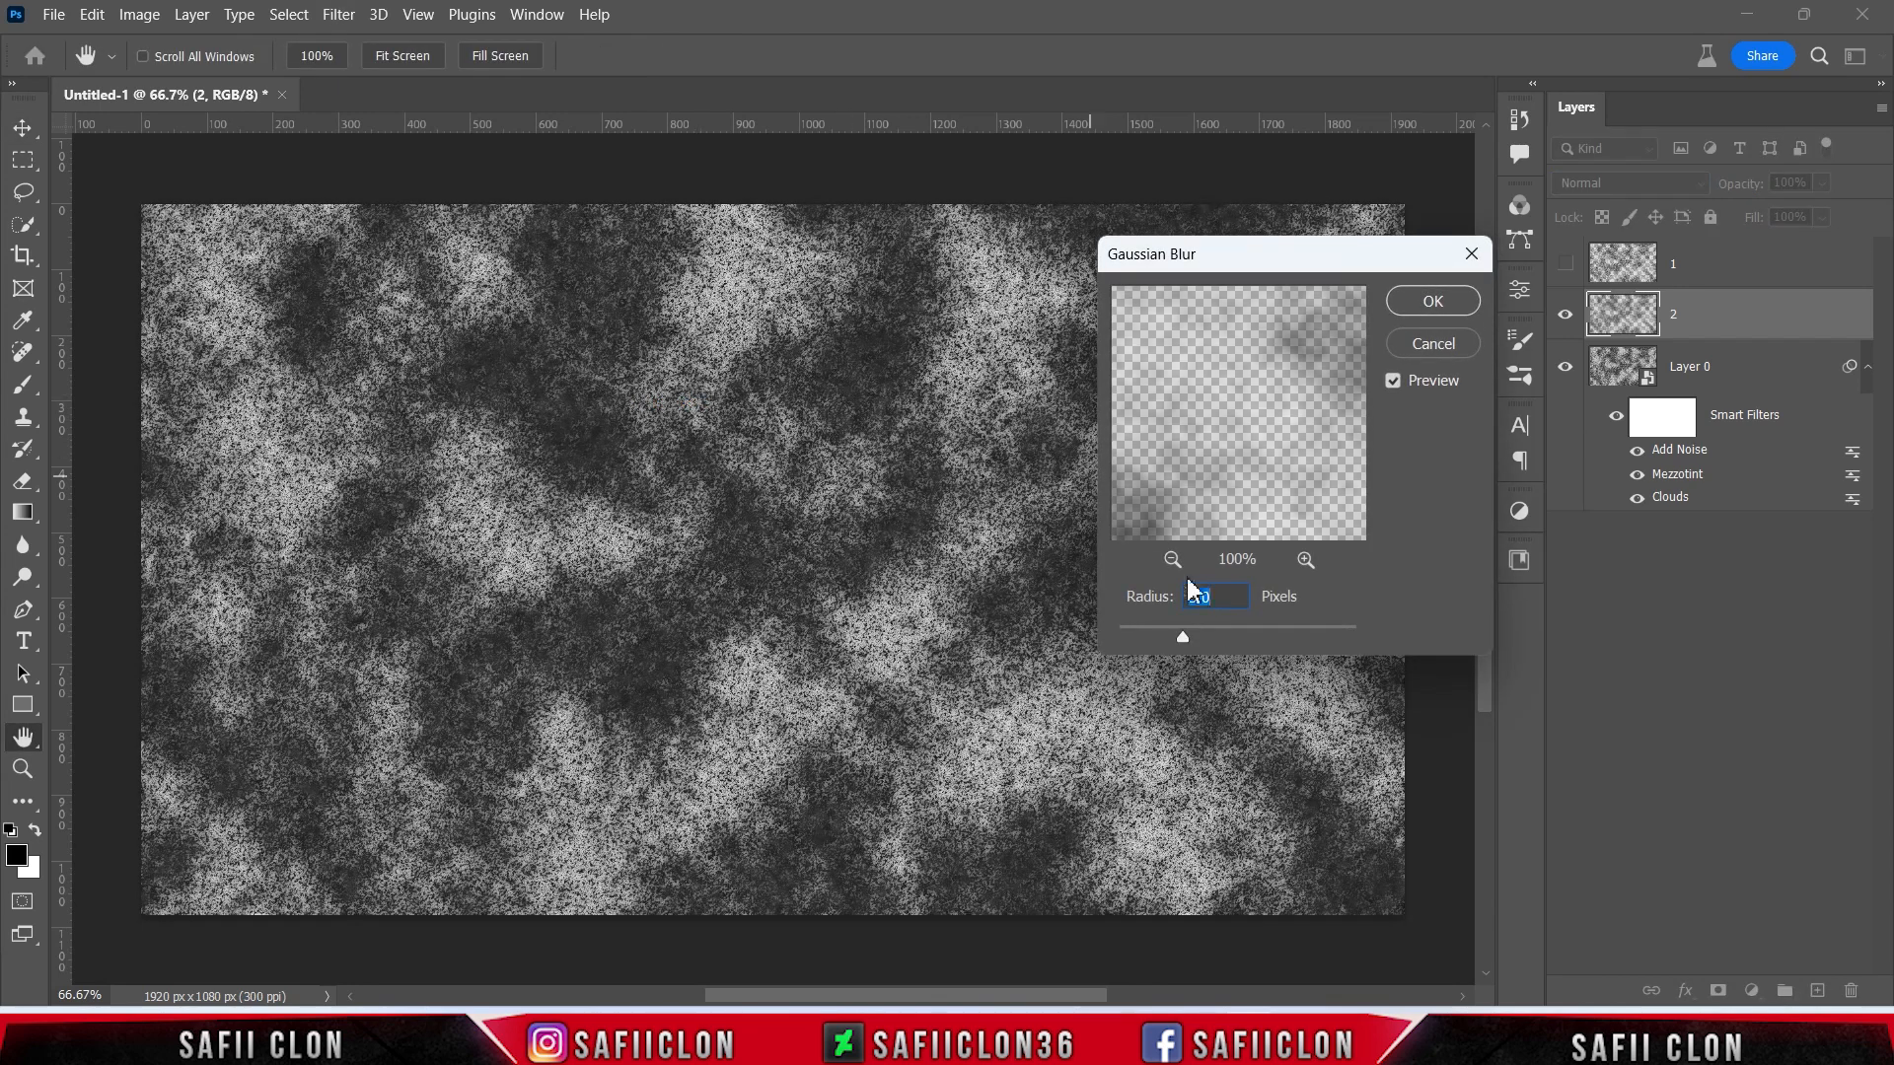
left_click_drag(1195, 637, 1186, 635)
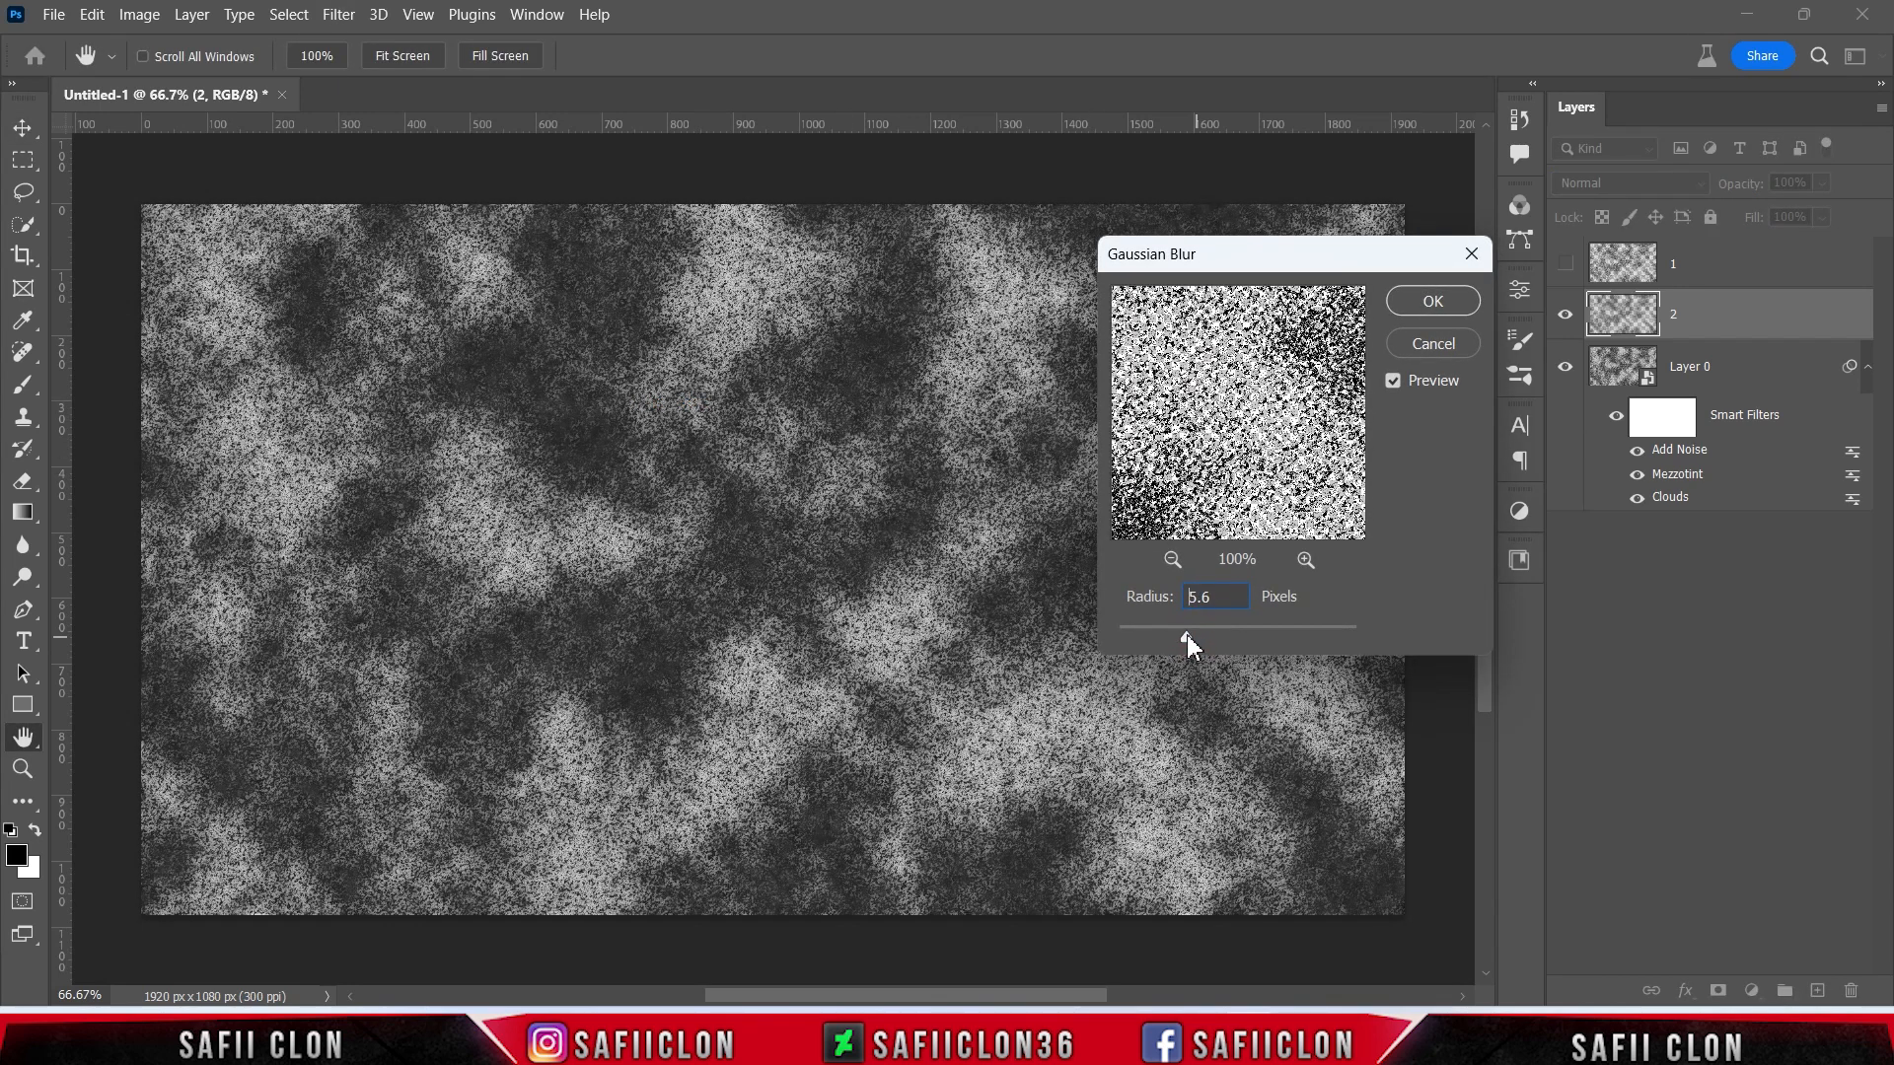
left_click_drag(1185, 635, 1181, 635)
left_click(1414, 302)
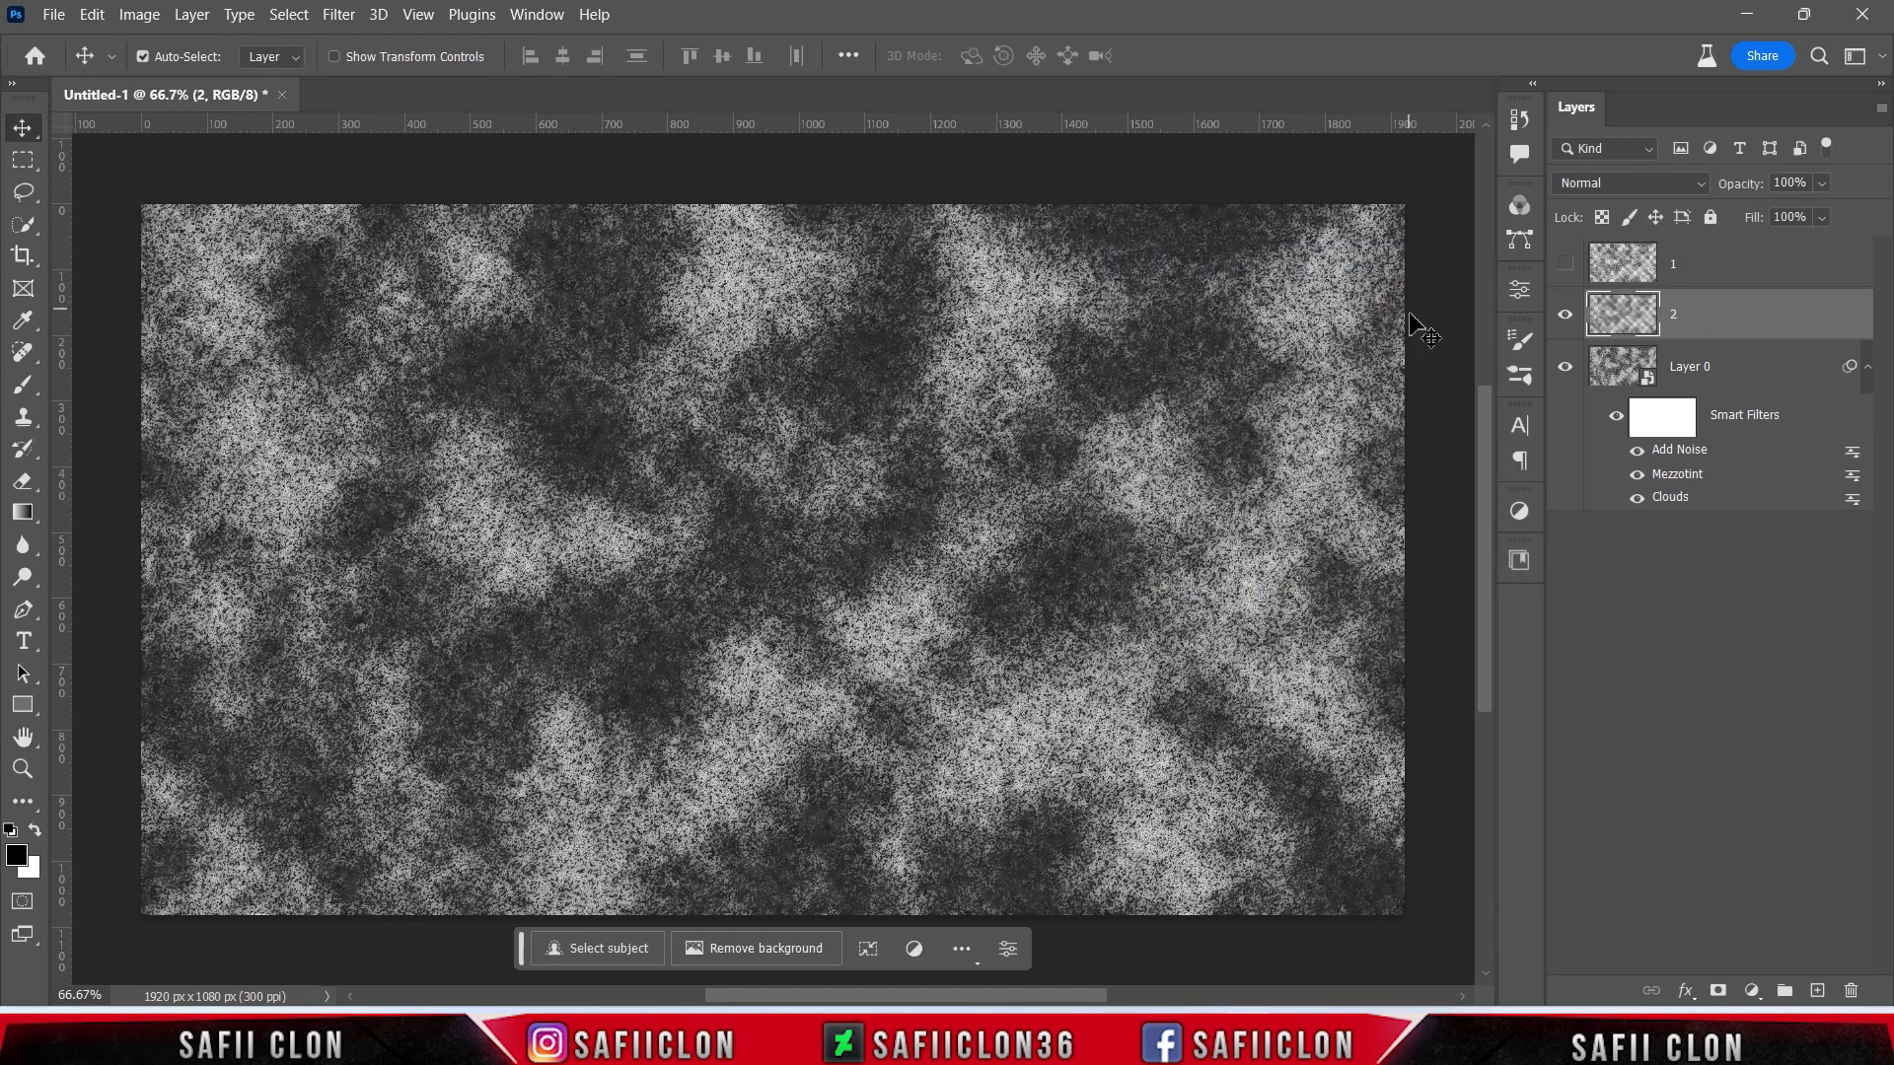
- Set layer 2's blend mode to Multiply and compare the image with and without that layer
left_click(1654, 182)
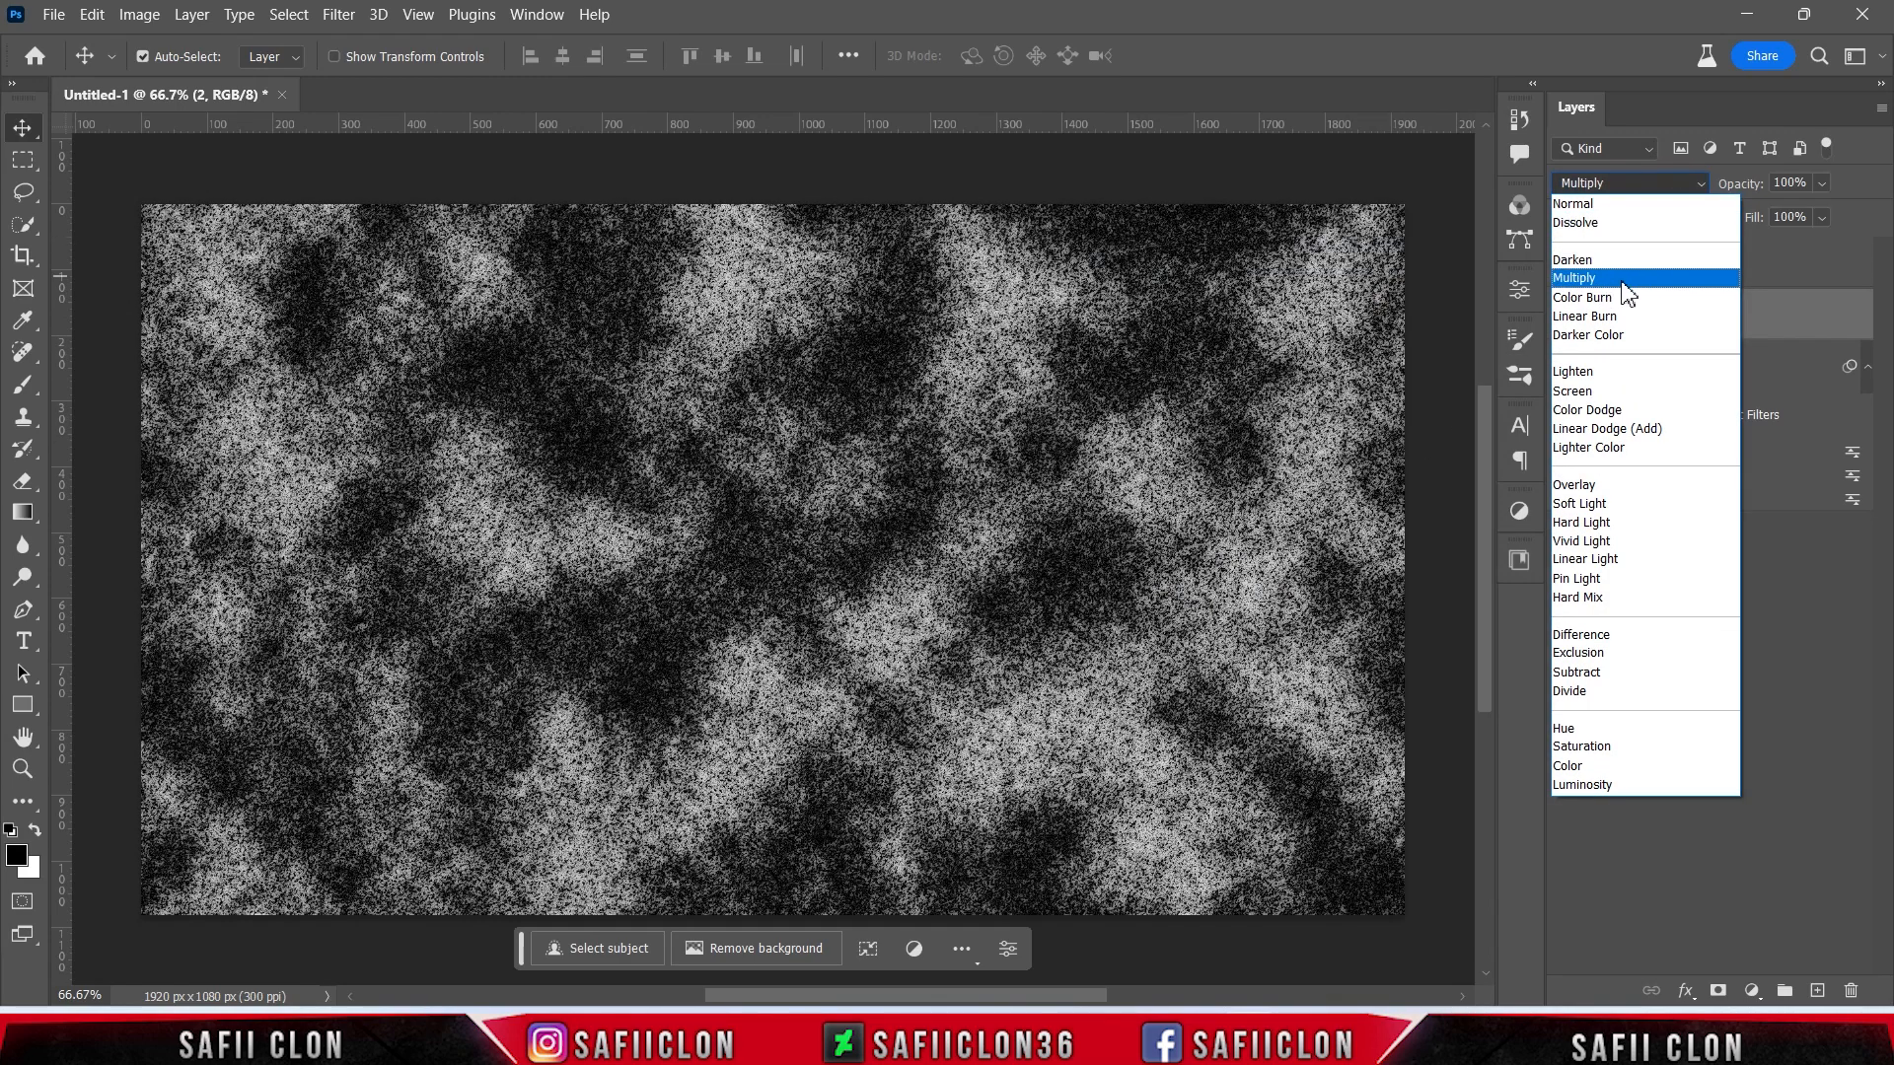
left_click(1623, 282)
left_click(1566, 318)
left_click(1566, 317)
left_click(1567, 317)
left_click(1566, 318)
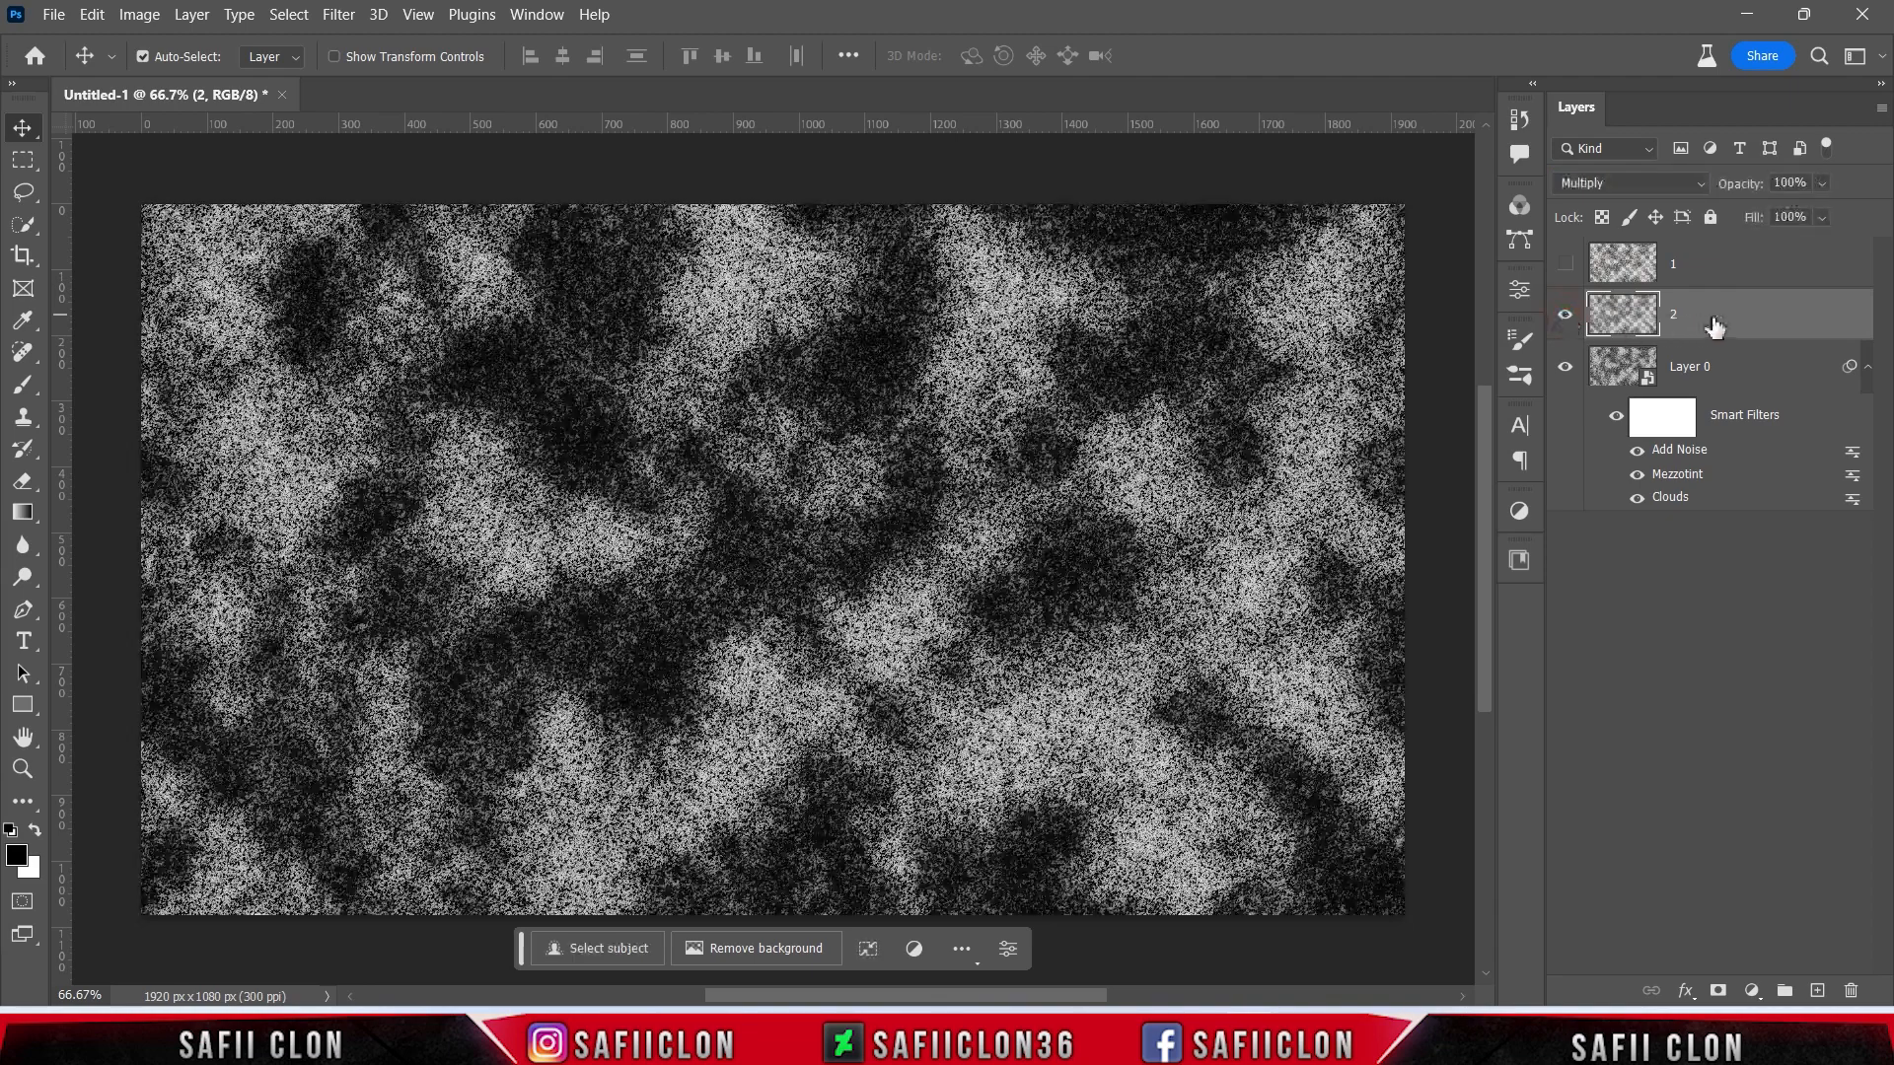
- Make layer 1 visible again and set its blend mode to Overlay
left_click(1760, 266)
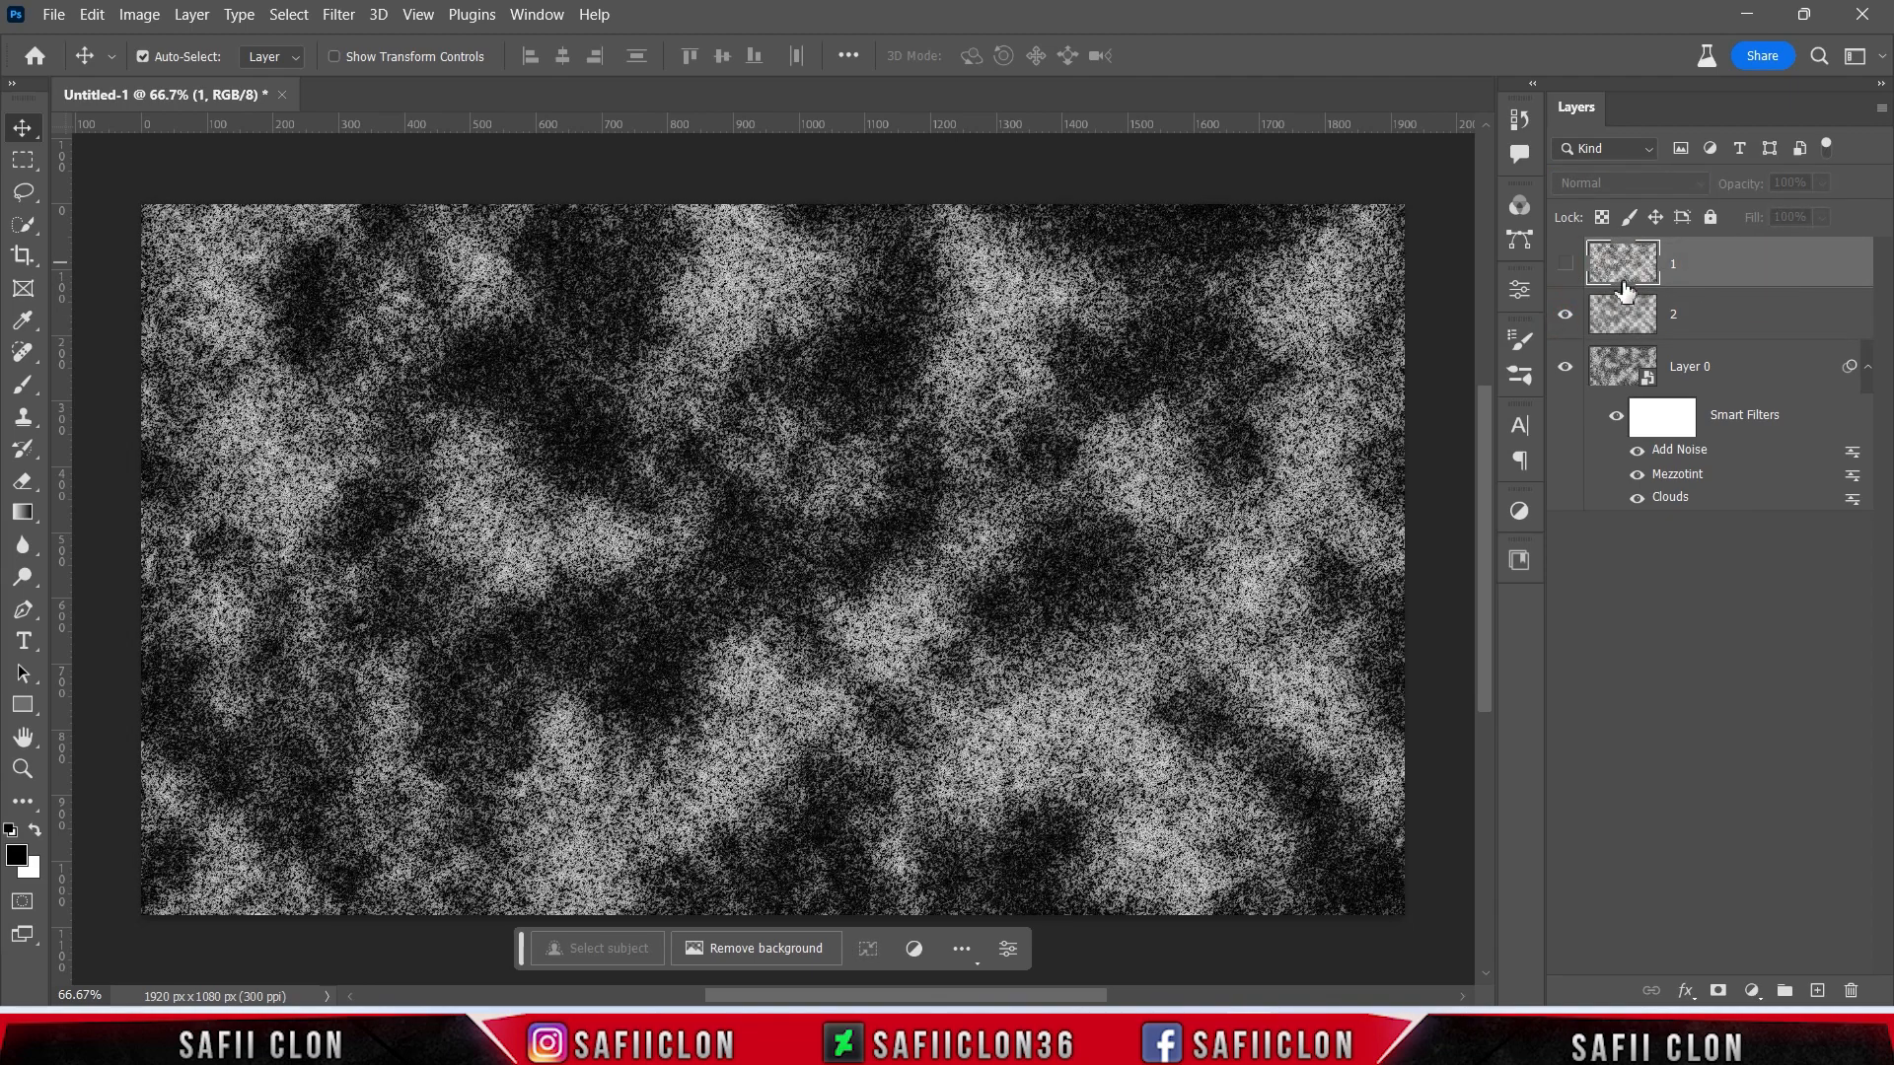
left_click(1566, 264)
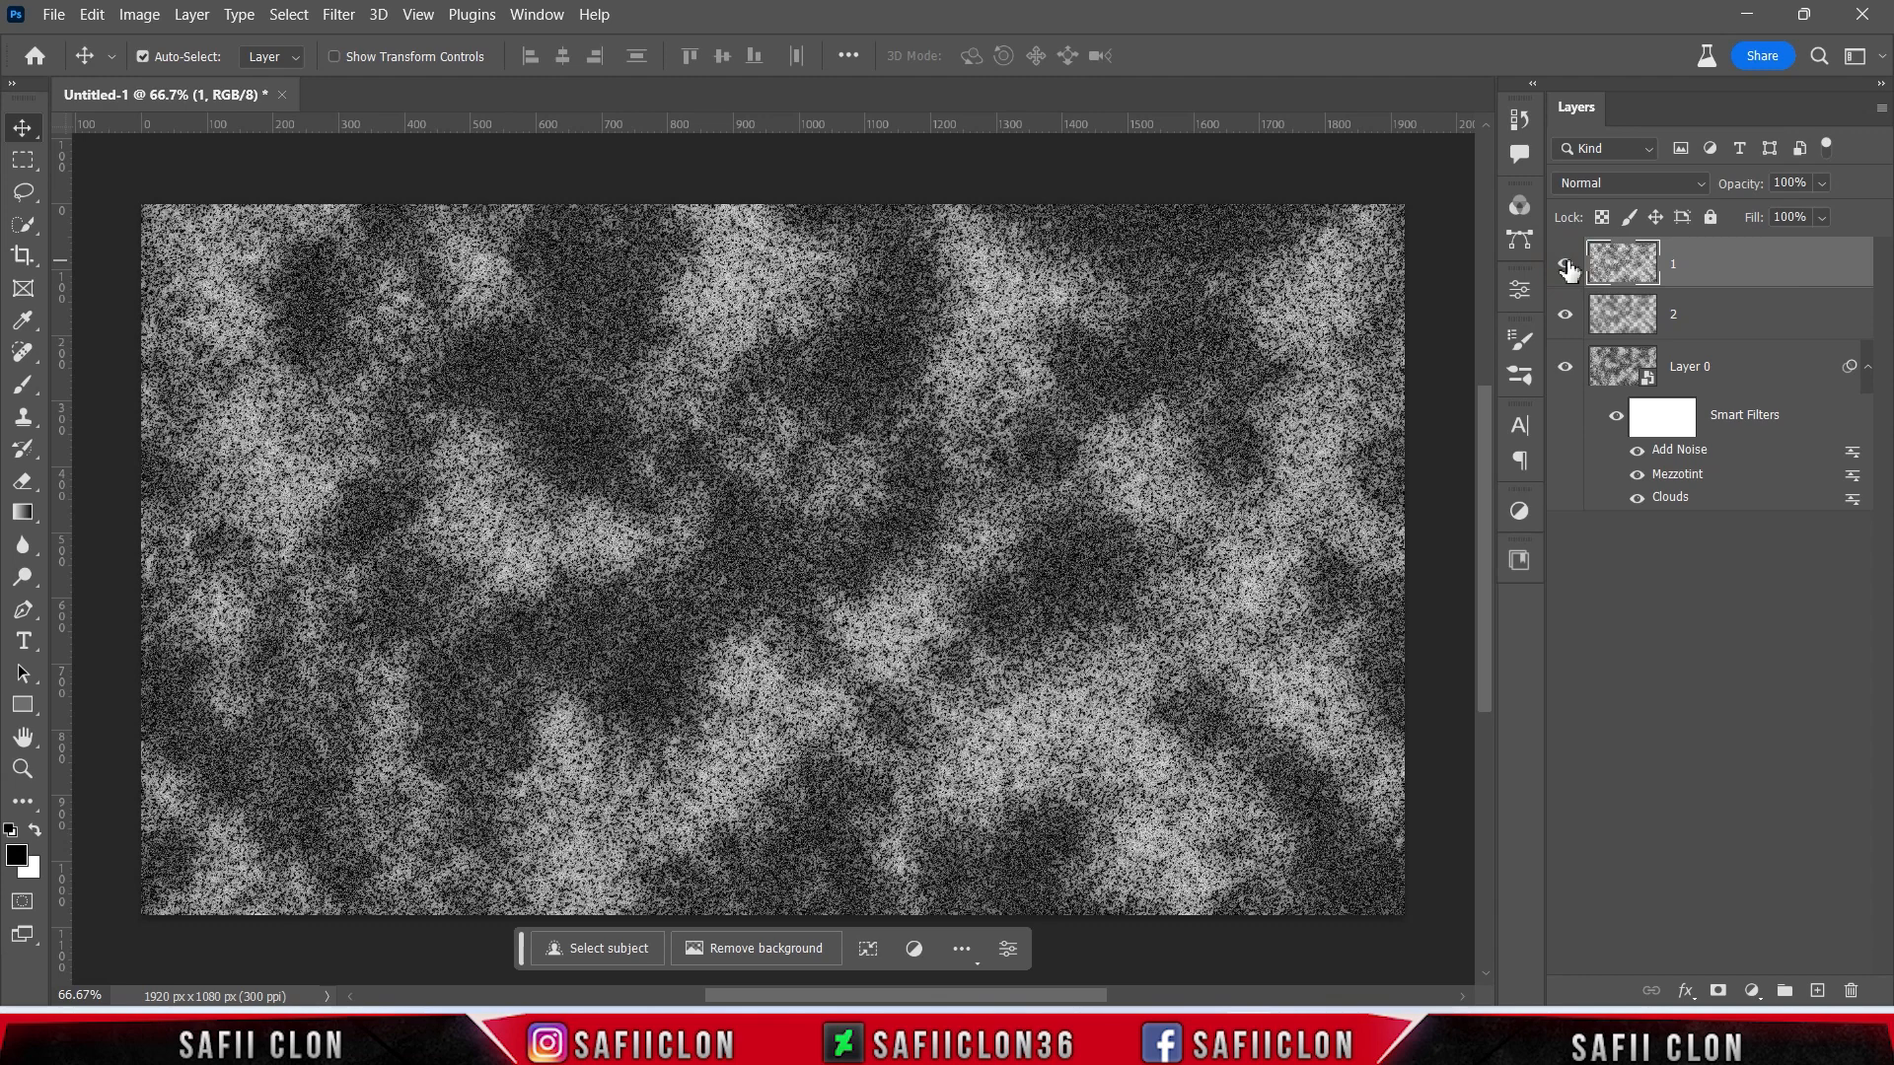
left_click(1643, 182)
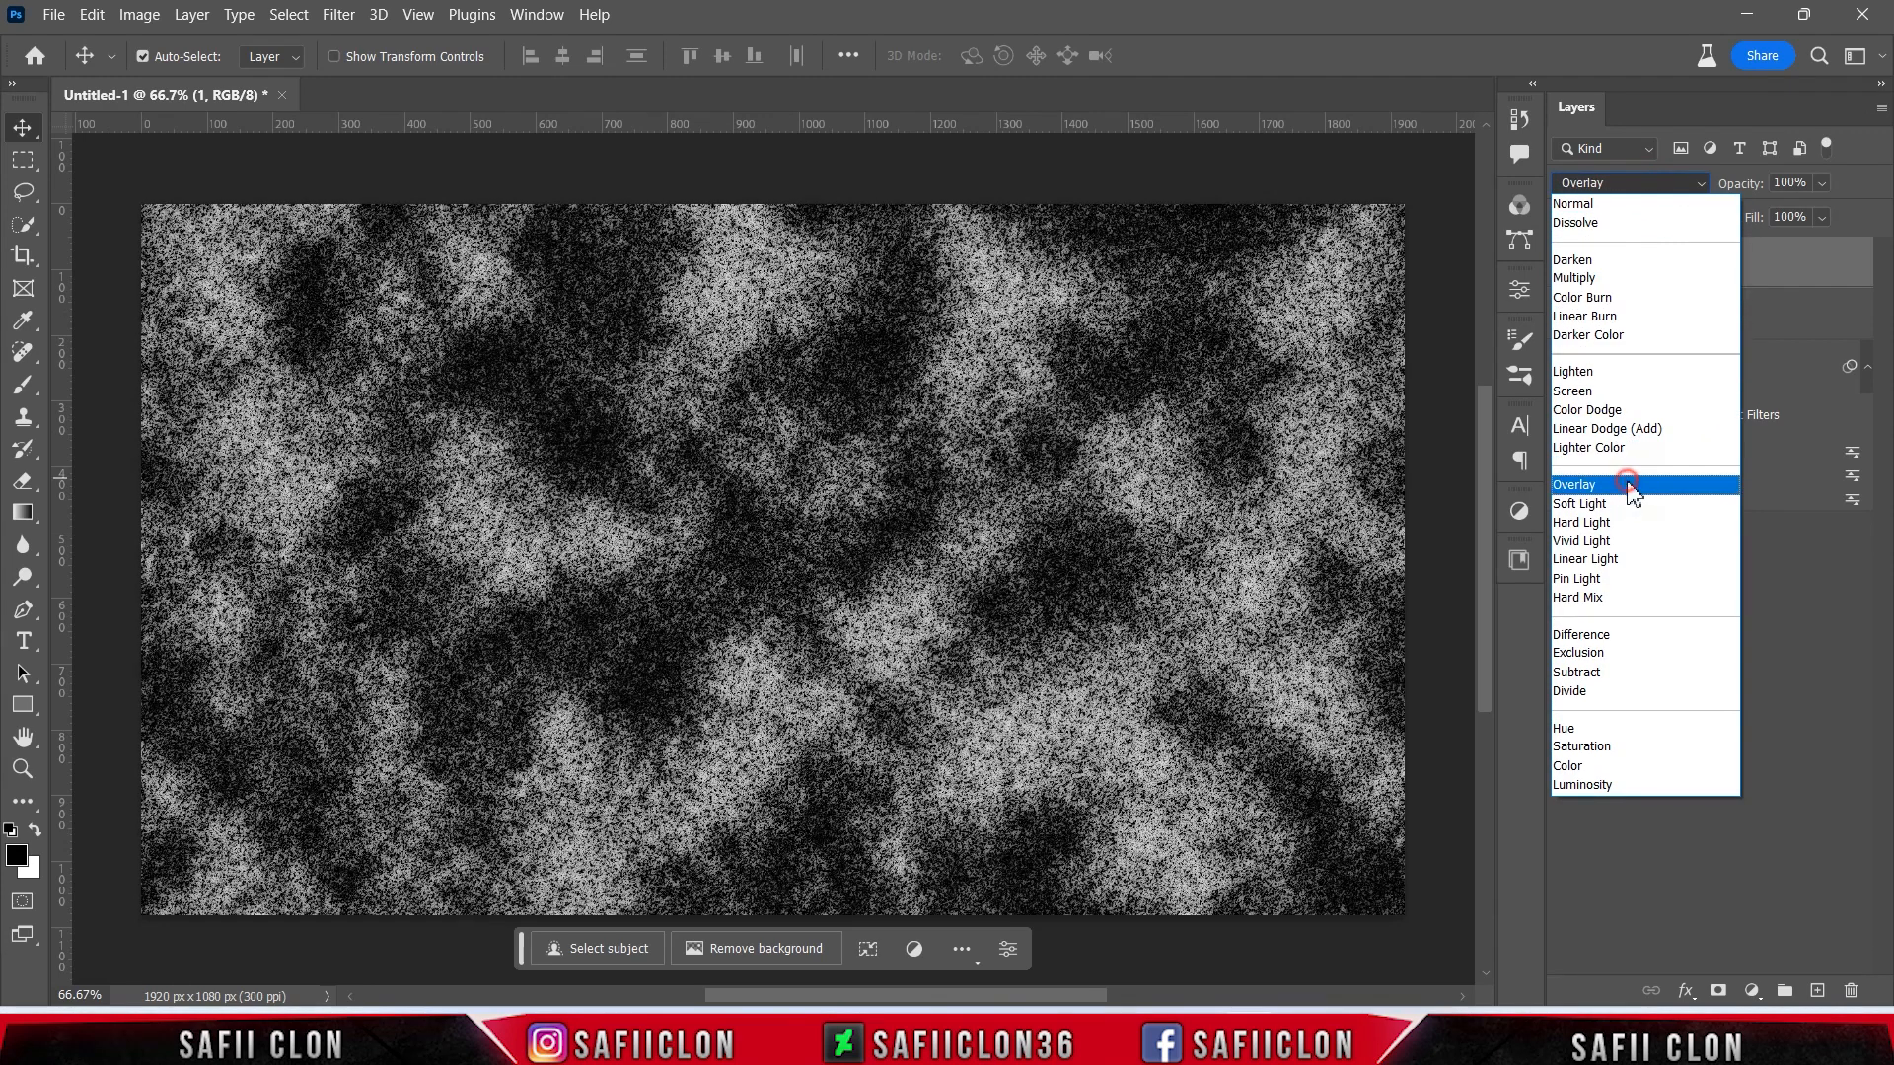
left_click(1622, 484)
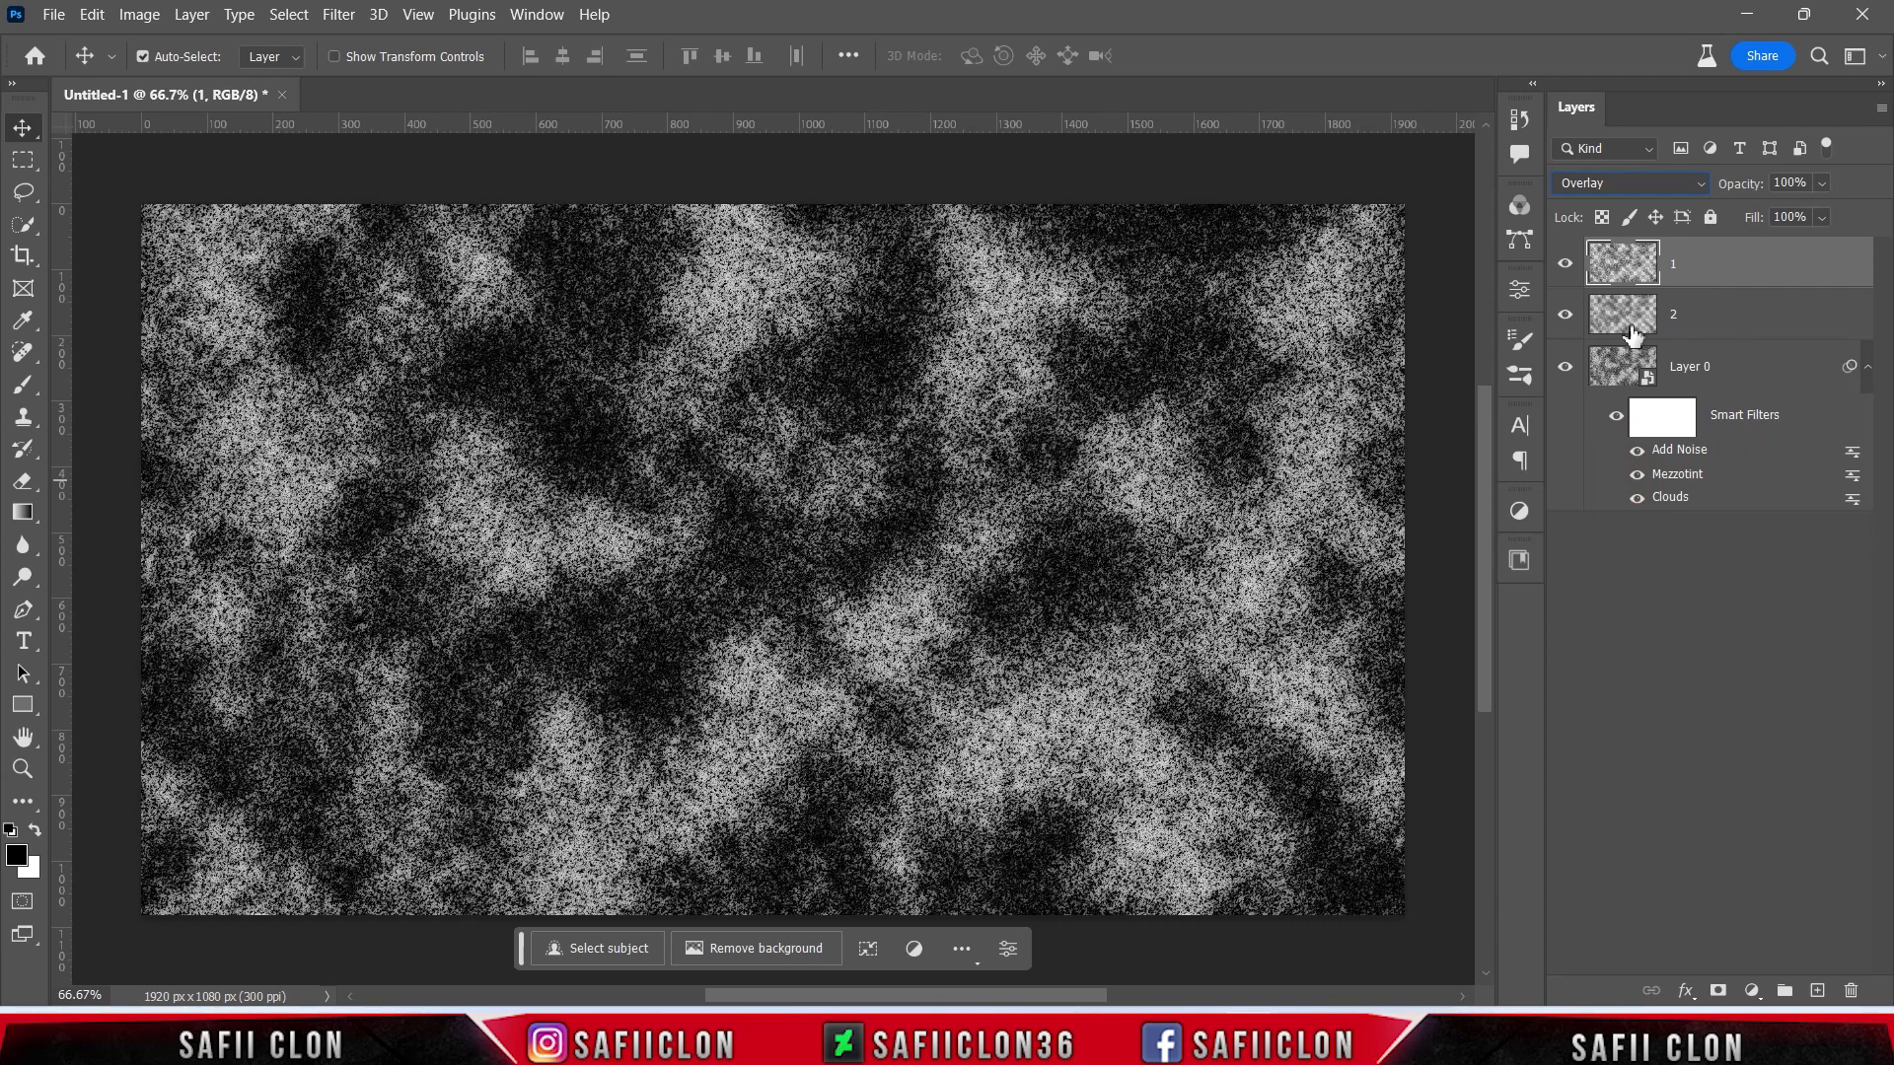
- Add a Gradient Overlay to layer 1 with the Normal blend mode and 50% opacity
right_click(1725, 270)
left_click(1562, 30)
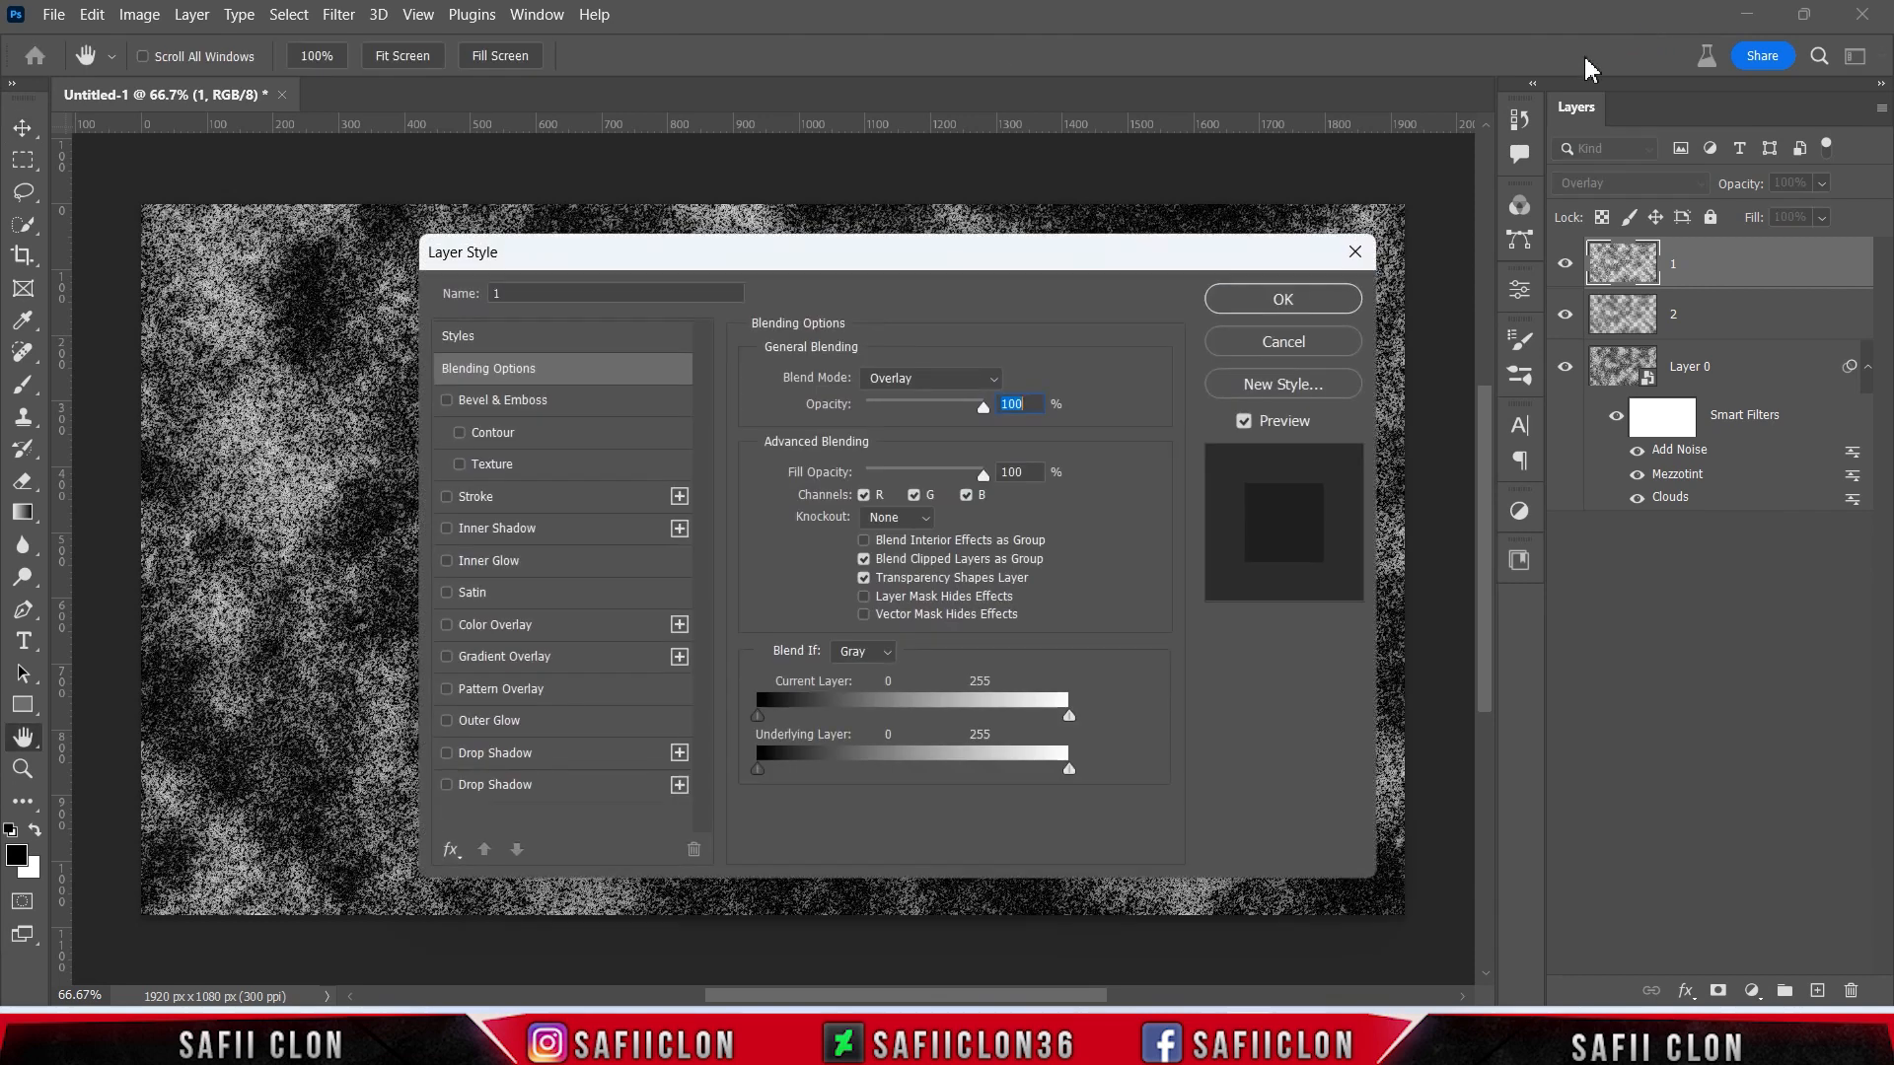
left_click_drag(791, 269, 1483, 264)
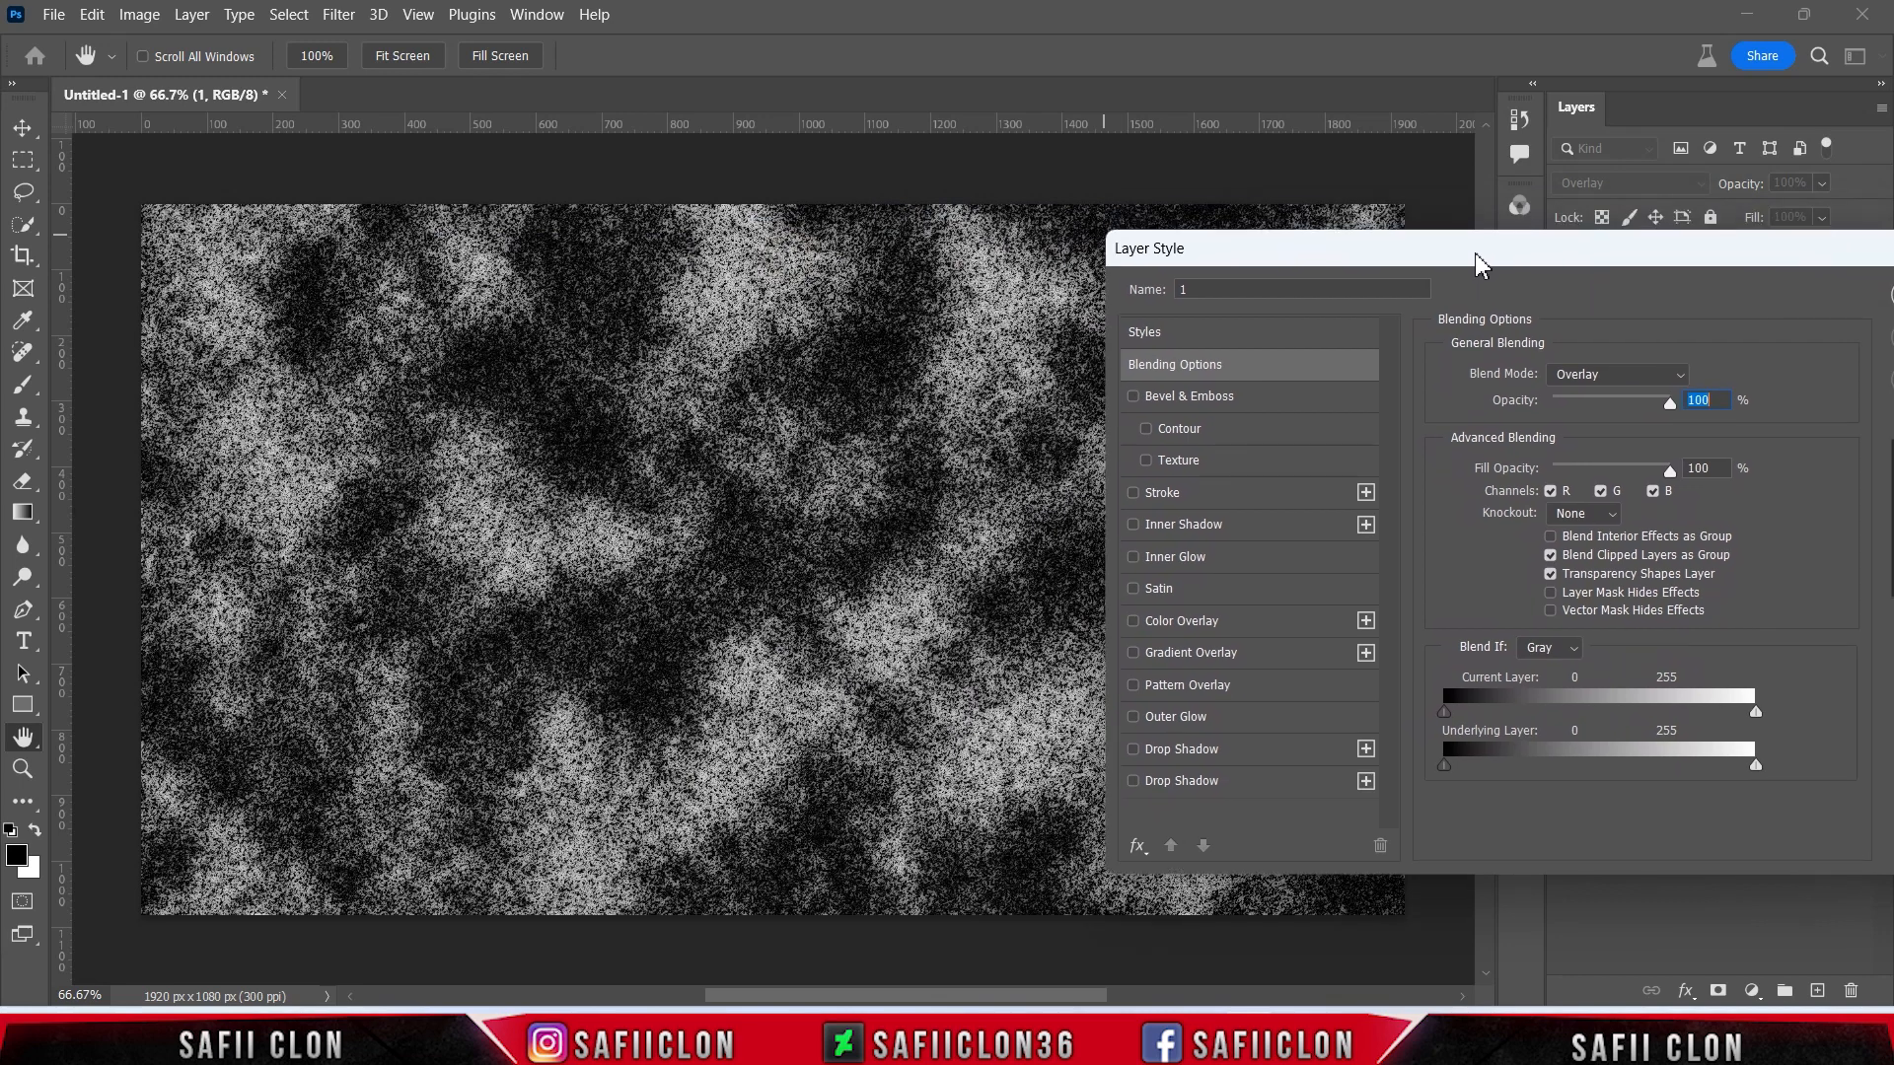
left_click(1221, 654)
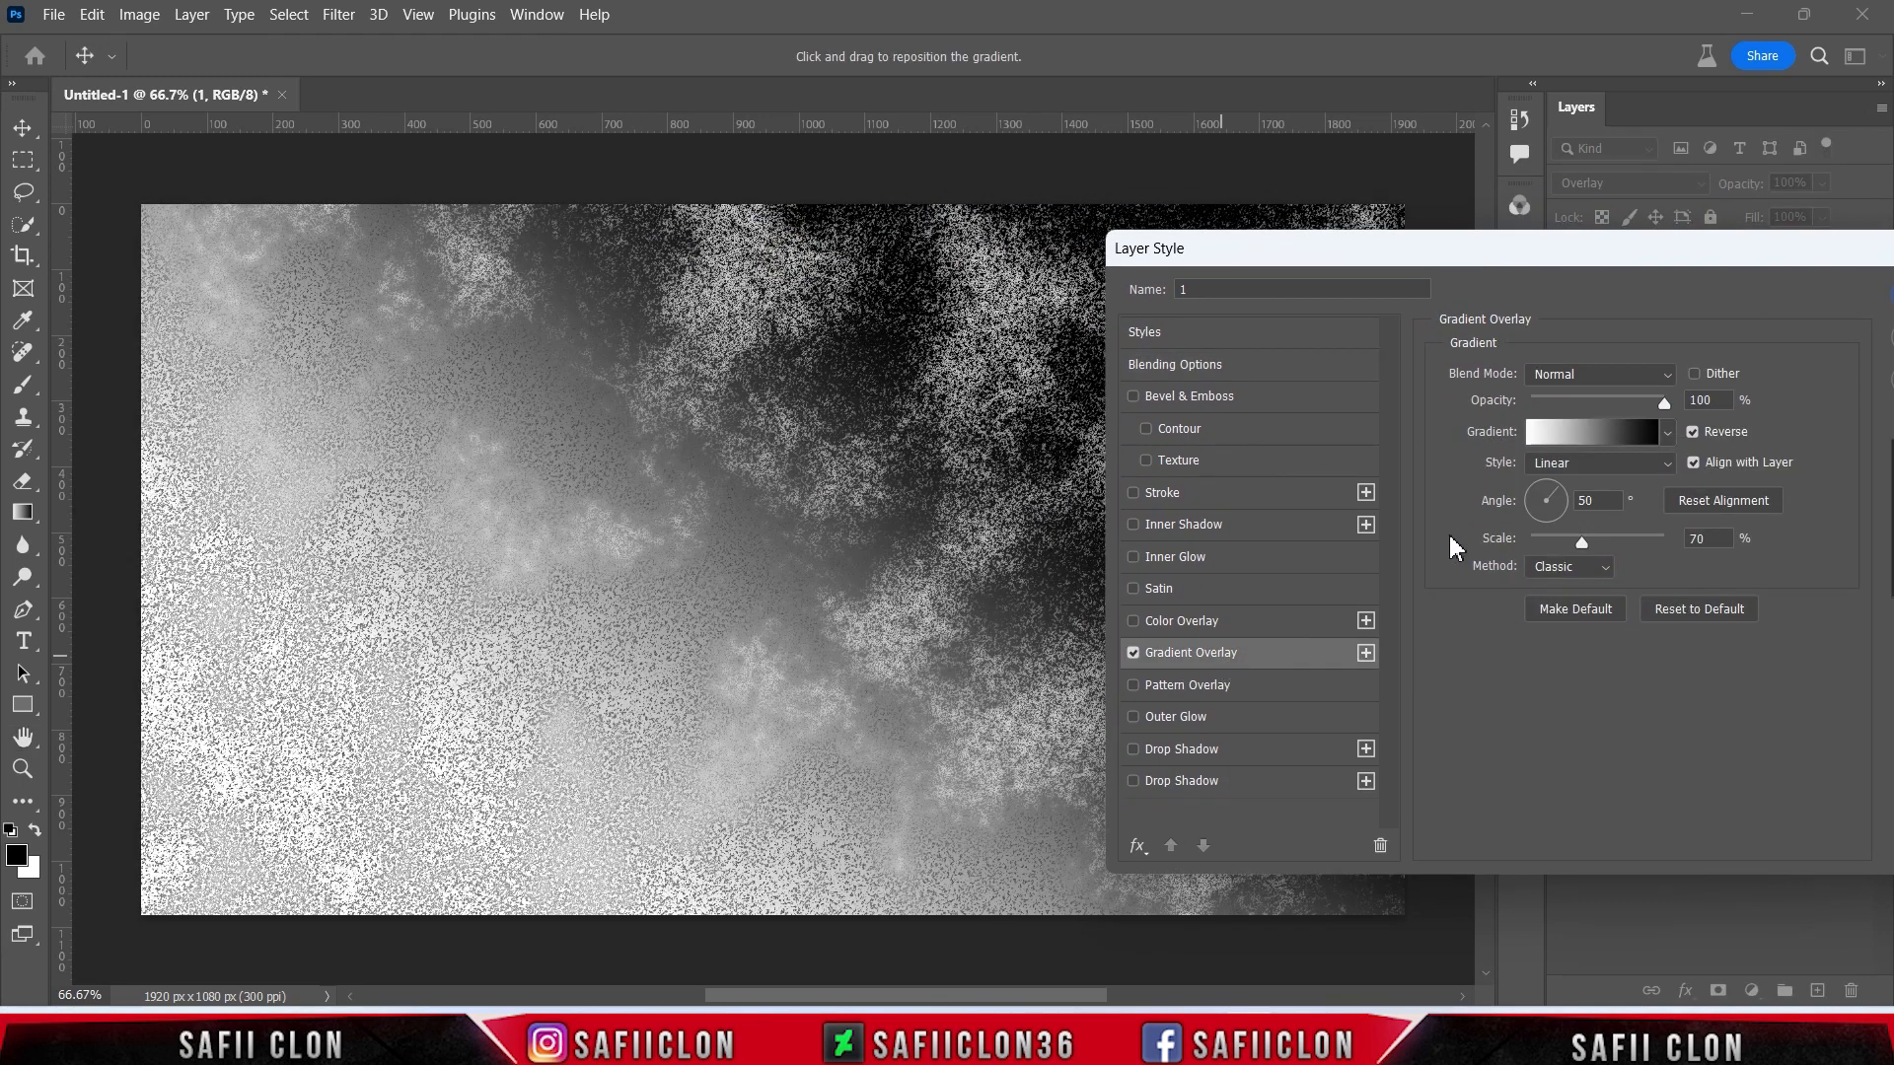
left_click(1608, 386)
left_click(1605, 406)
left_click_drag(1663, 402, 1590, 415)
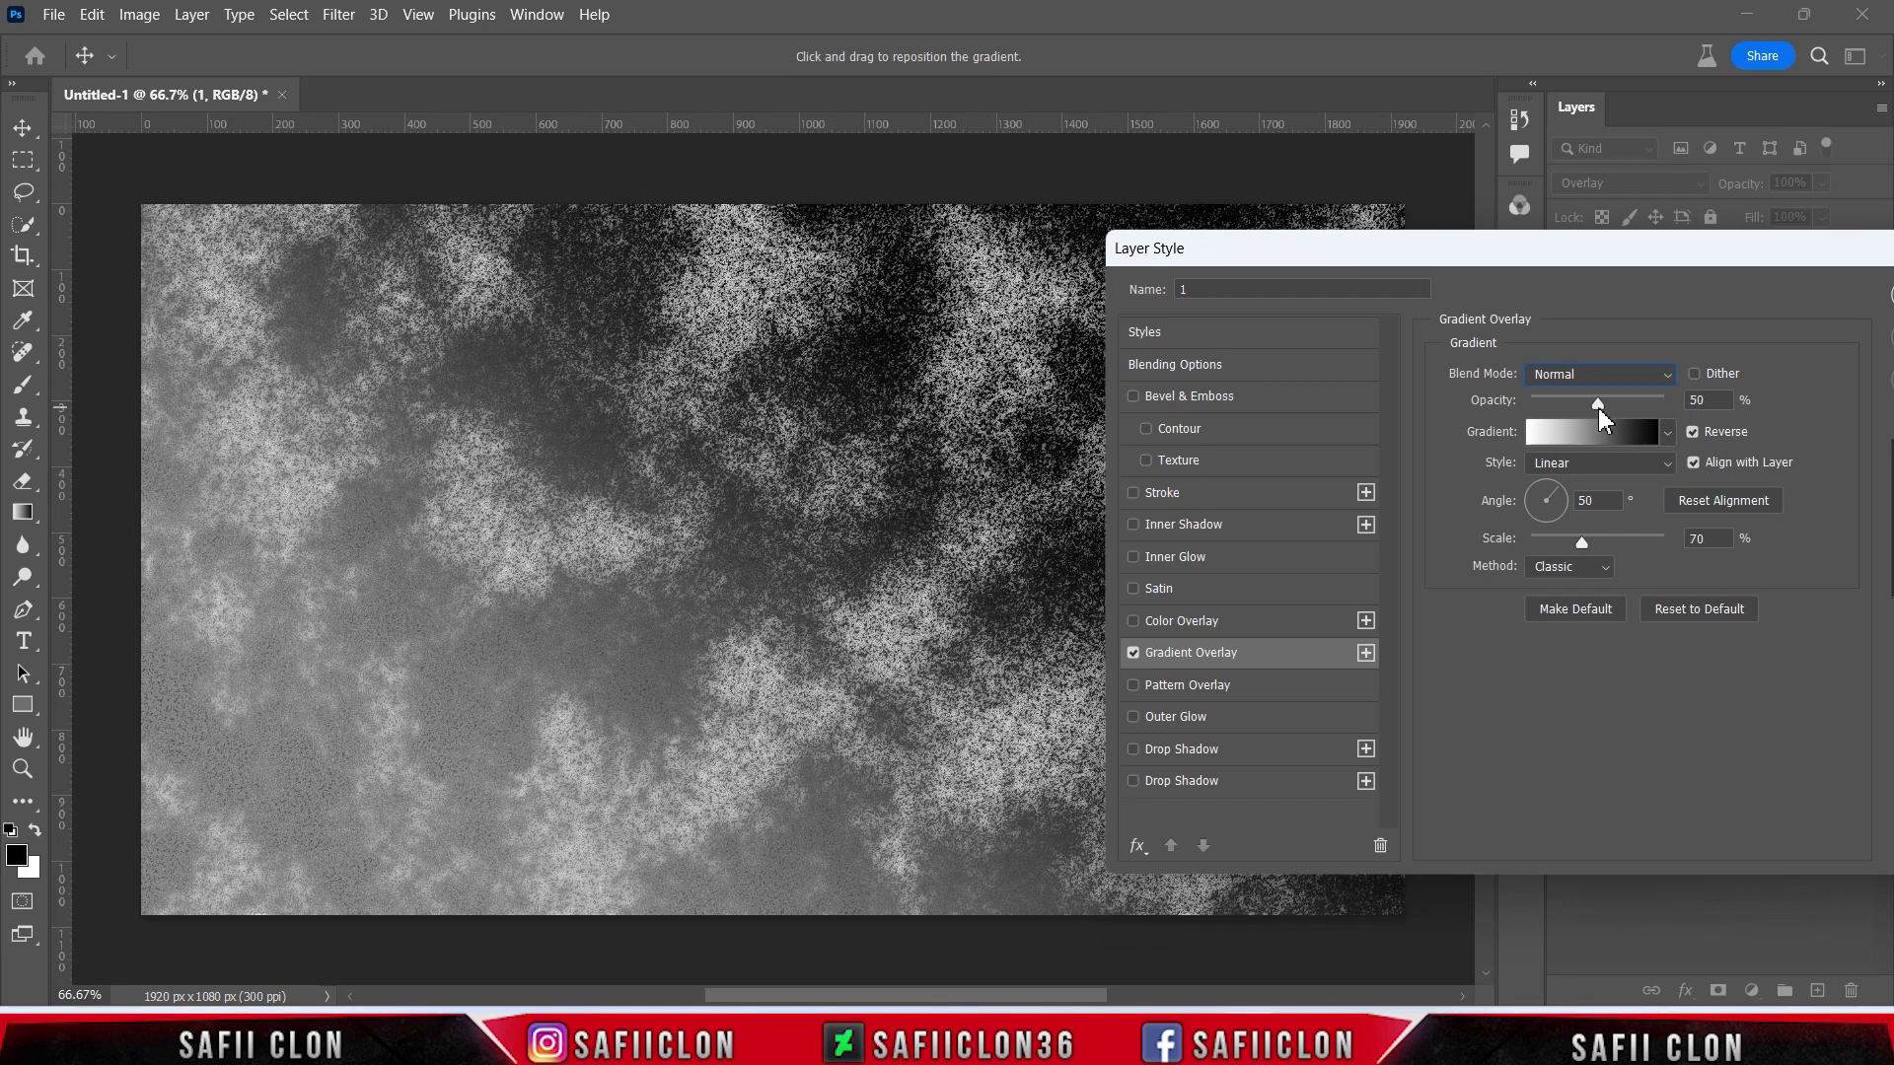
- Turn off Reverse for the gradient overlay and choose the Black, White preset from the Basics gradients
left_click(1694, 432)
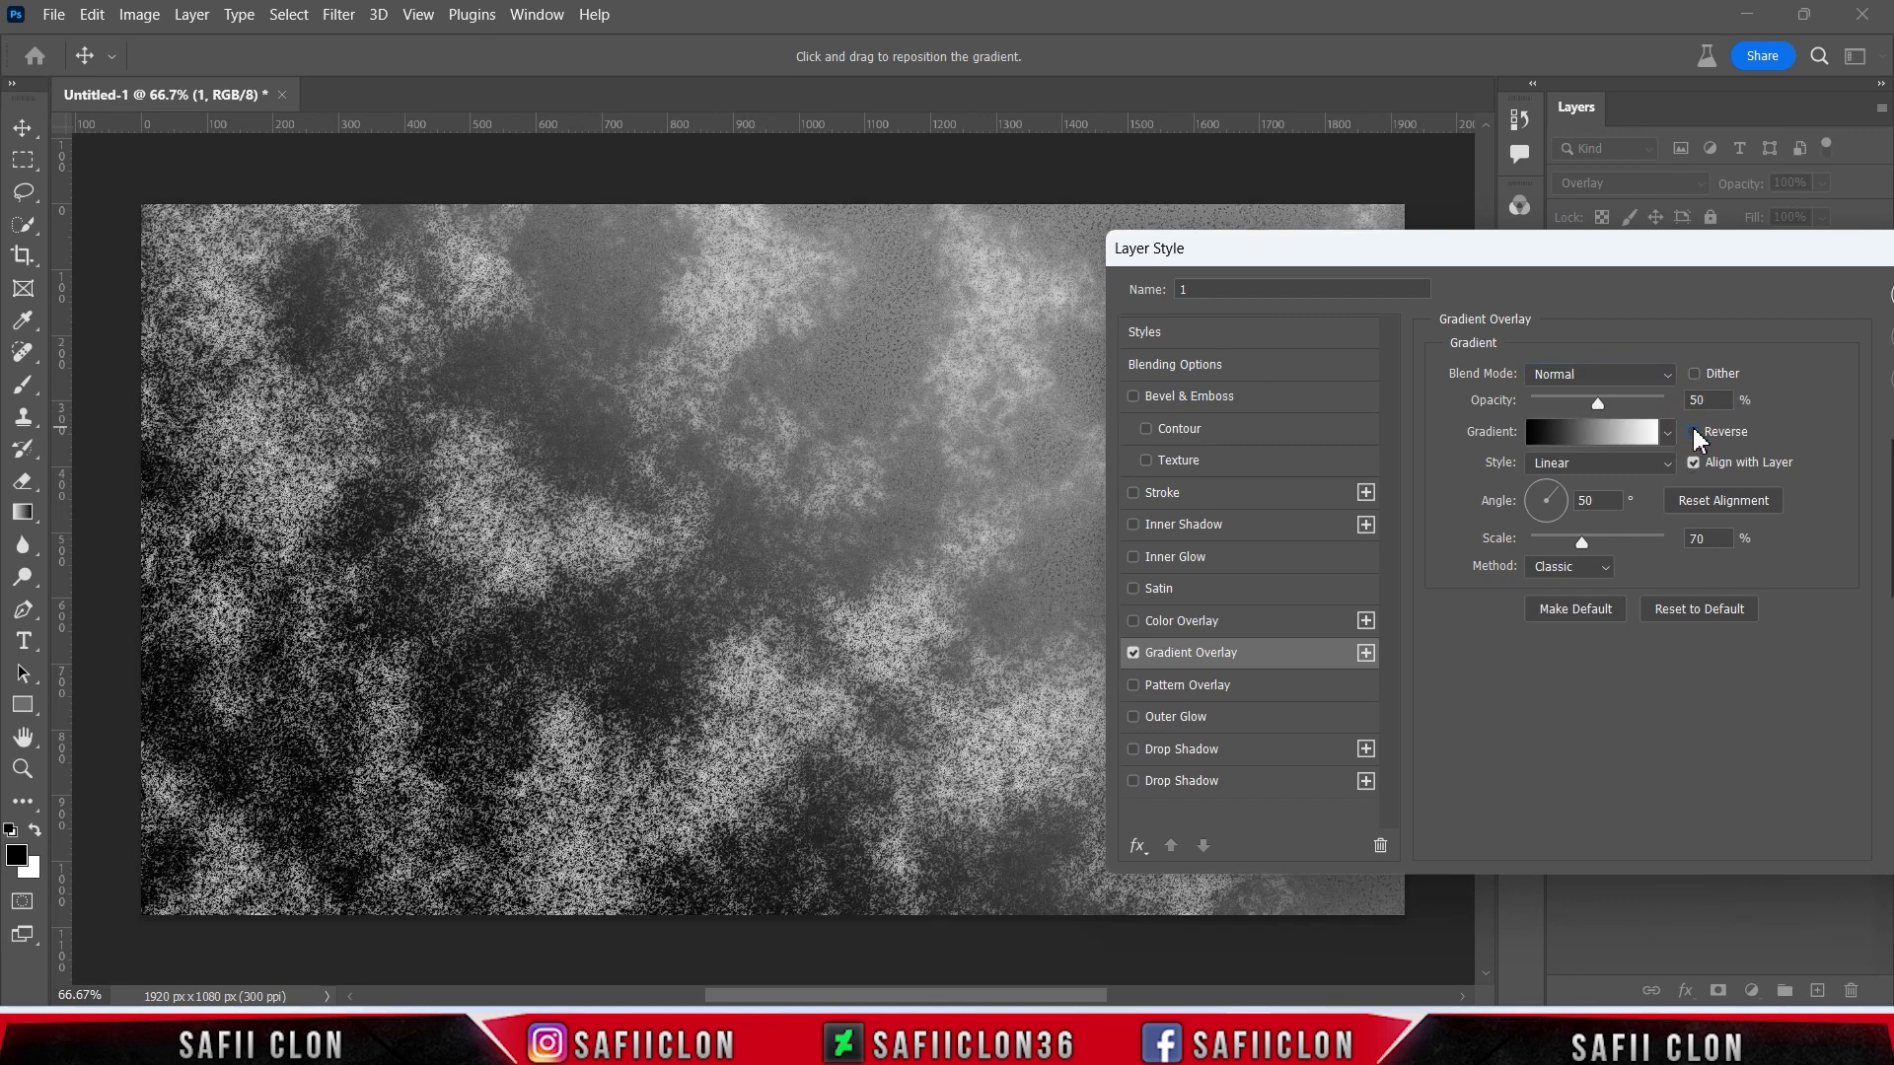
left_click(1598, 437)
left_click(1155, 230)
left_click(1276, 266)
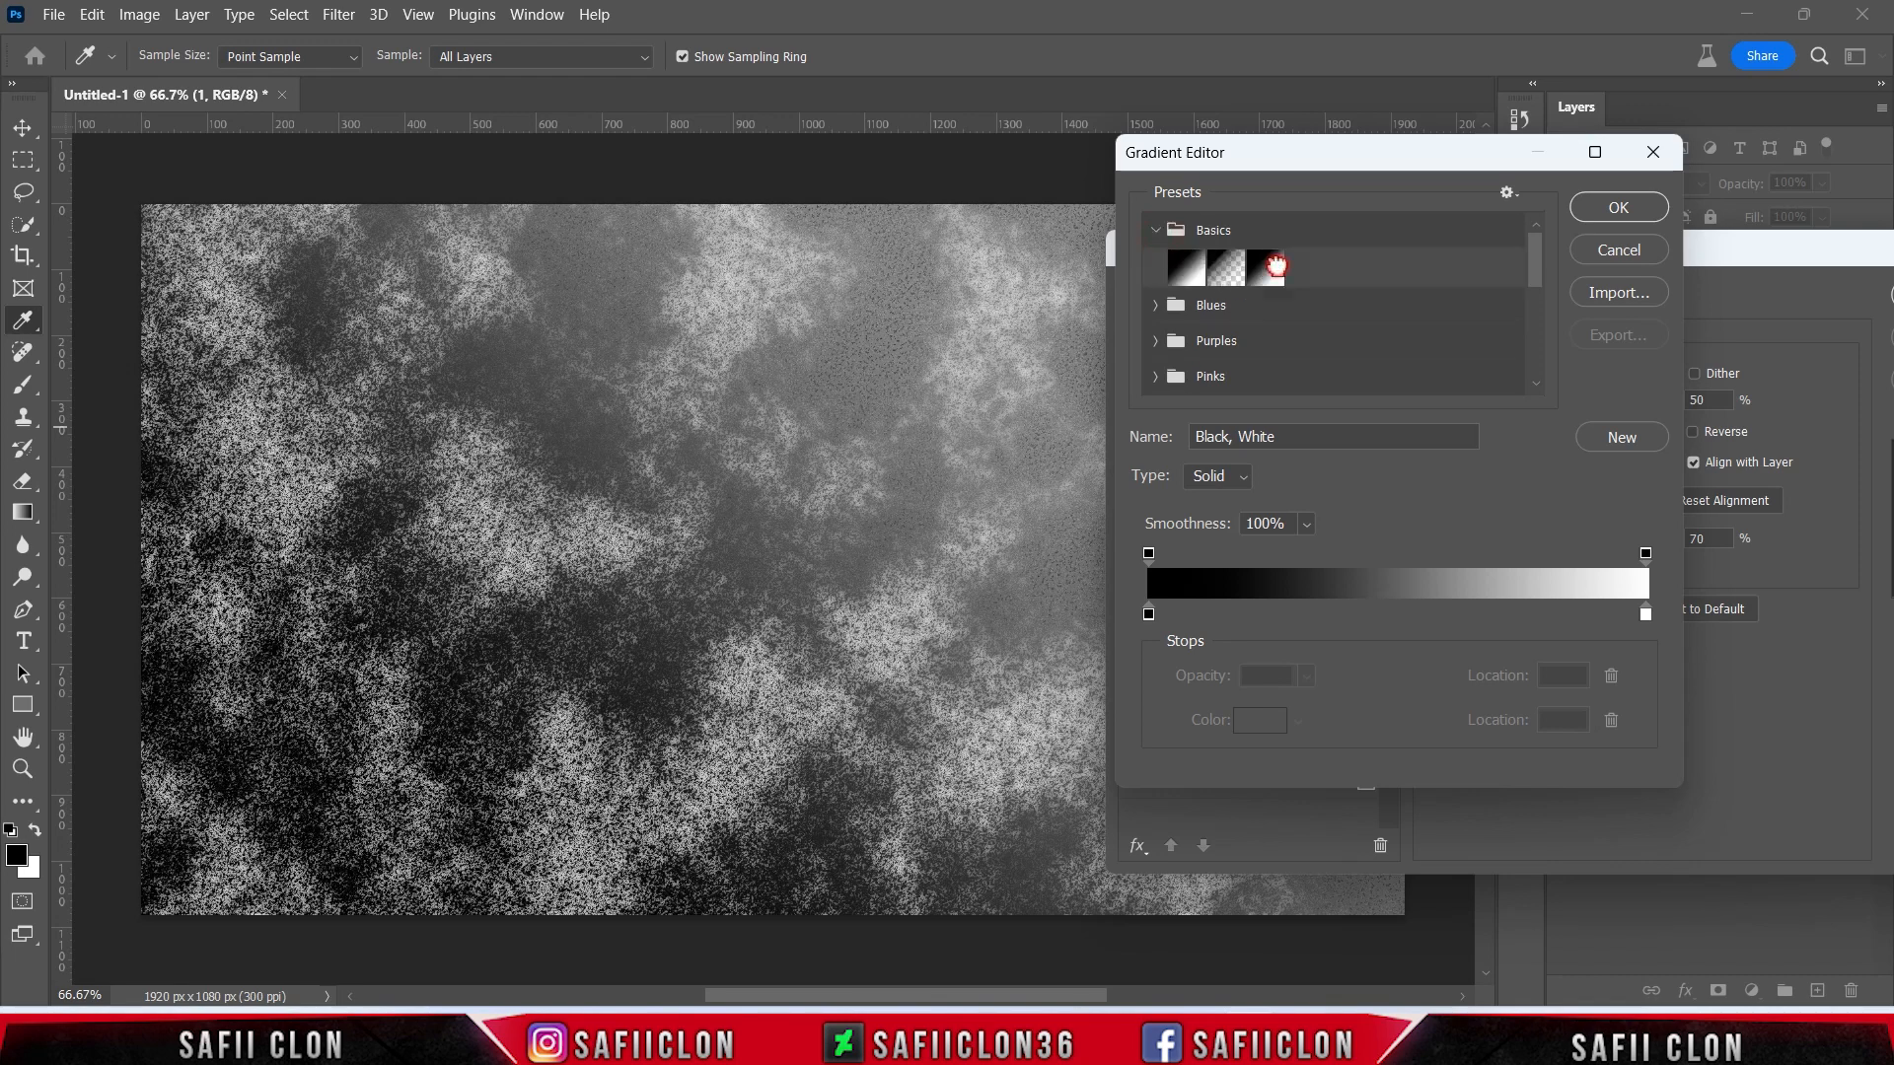
left_click(1619, 206)
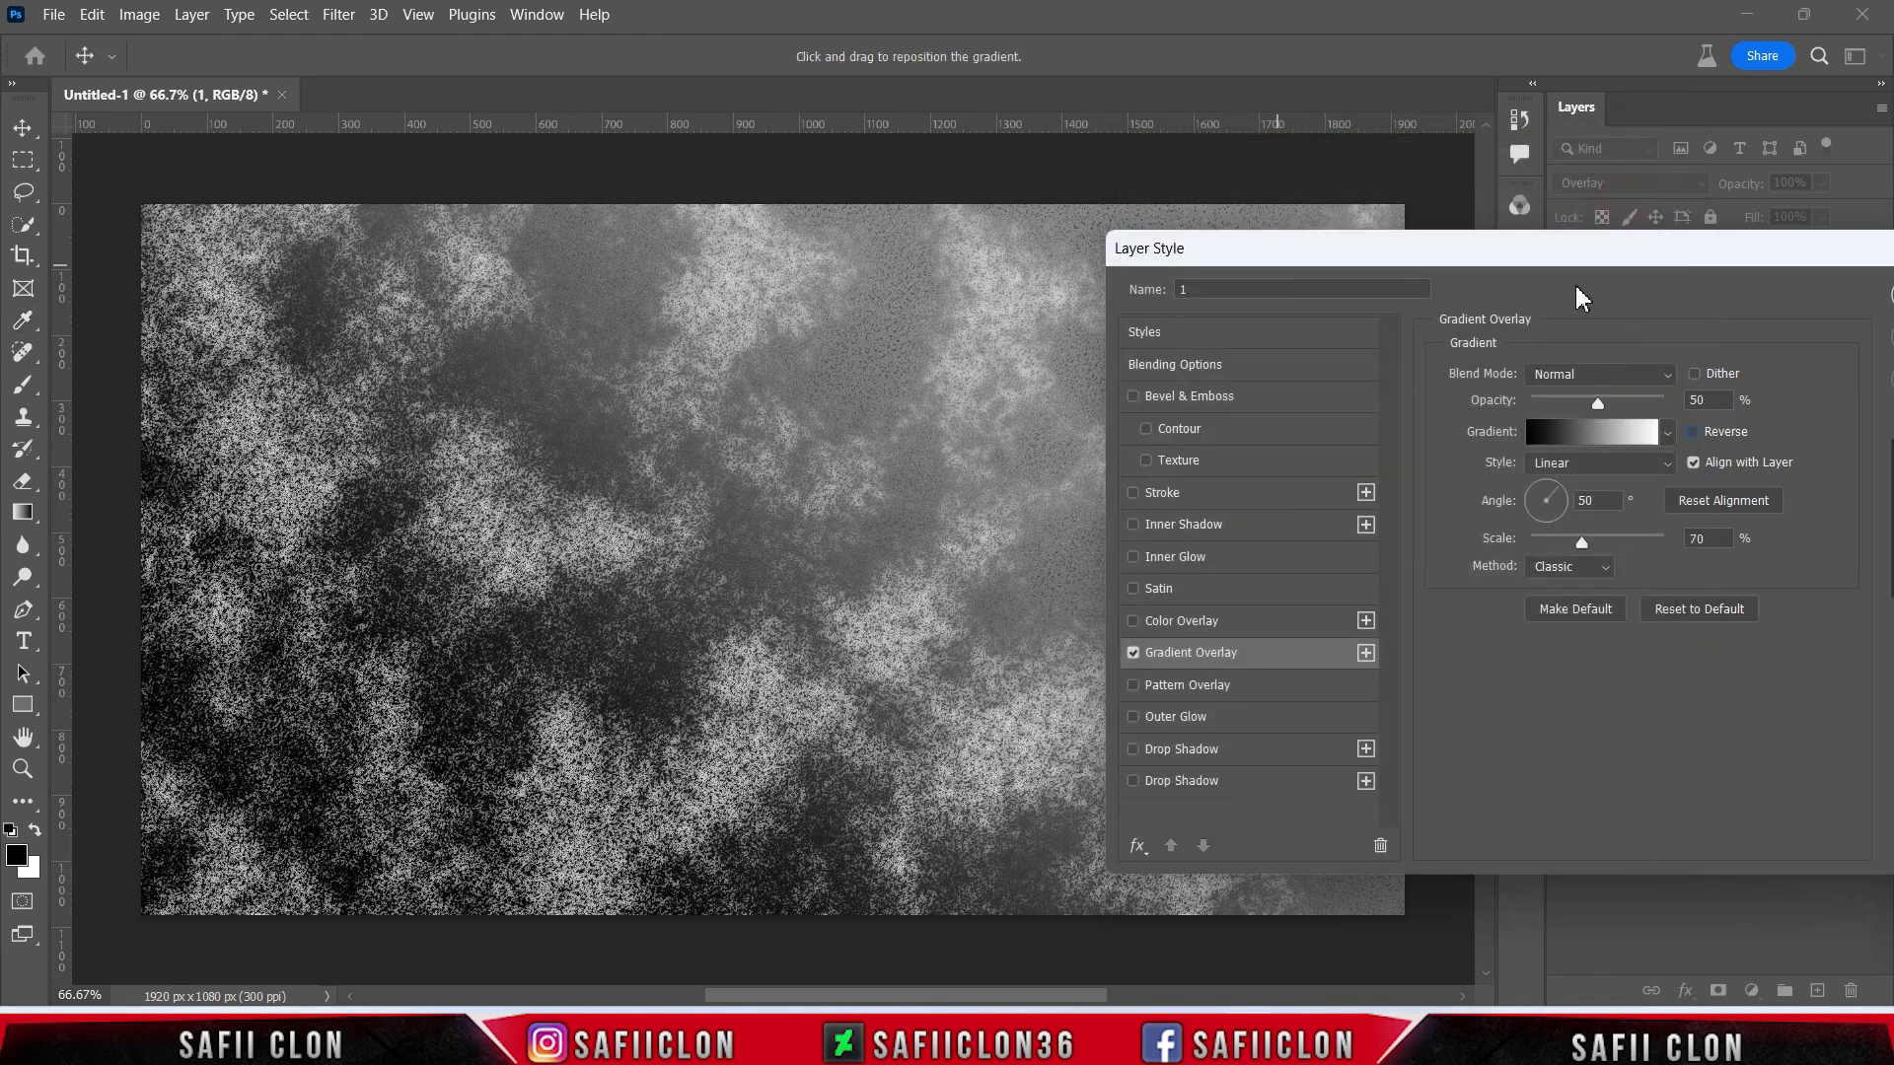
- Give the gradient overlay the Linear style, a 127° angle and a 150% scale
left_click(1572, 466)
left_click(1556, 484)
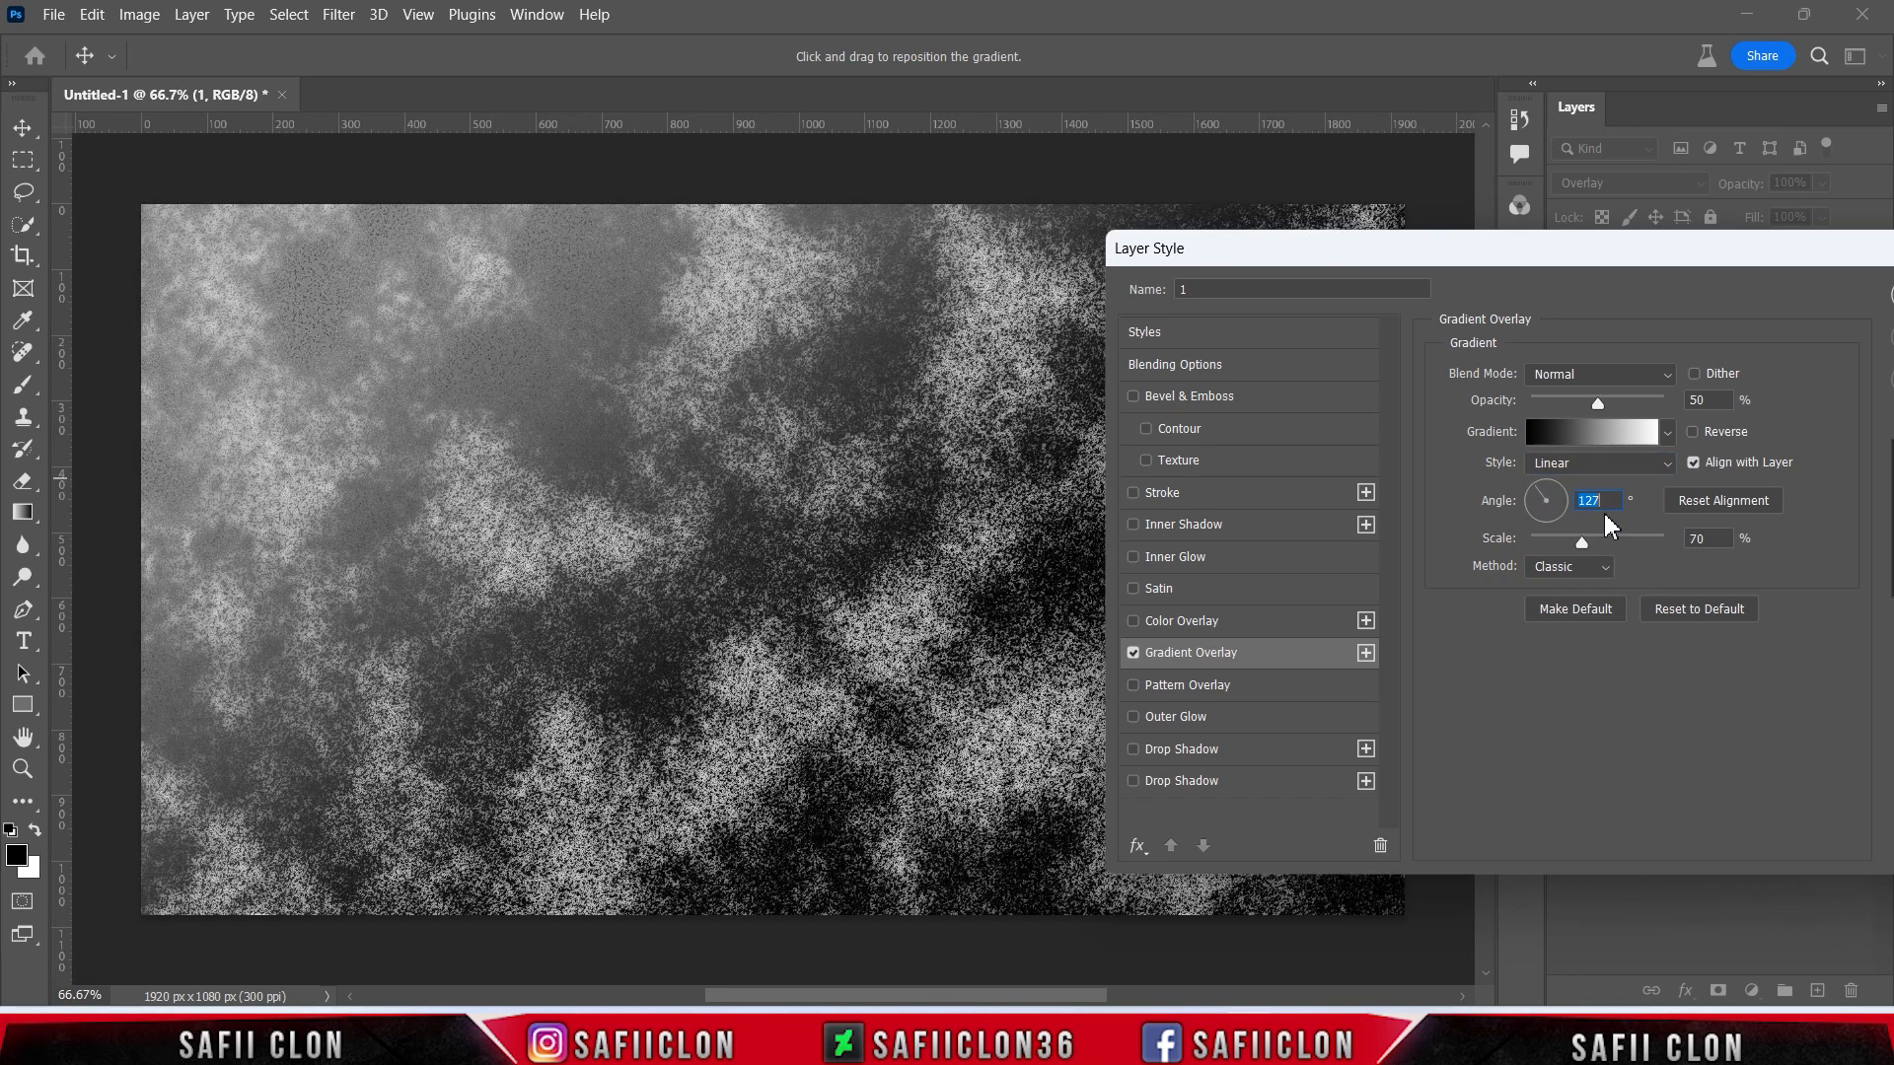
left_click_drag(541, 479, 442, 461)
left_click_drag(1582, 543, 1678, 546)
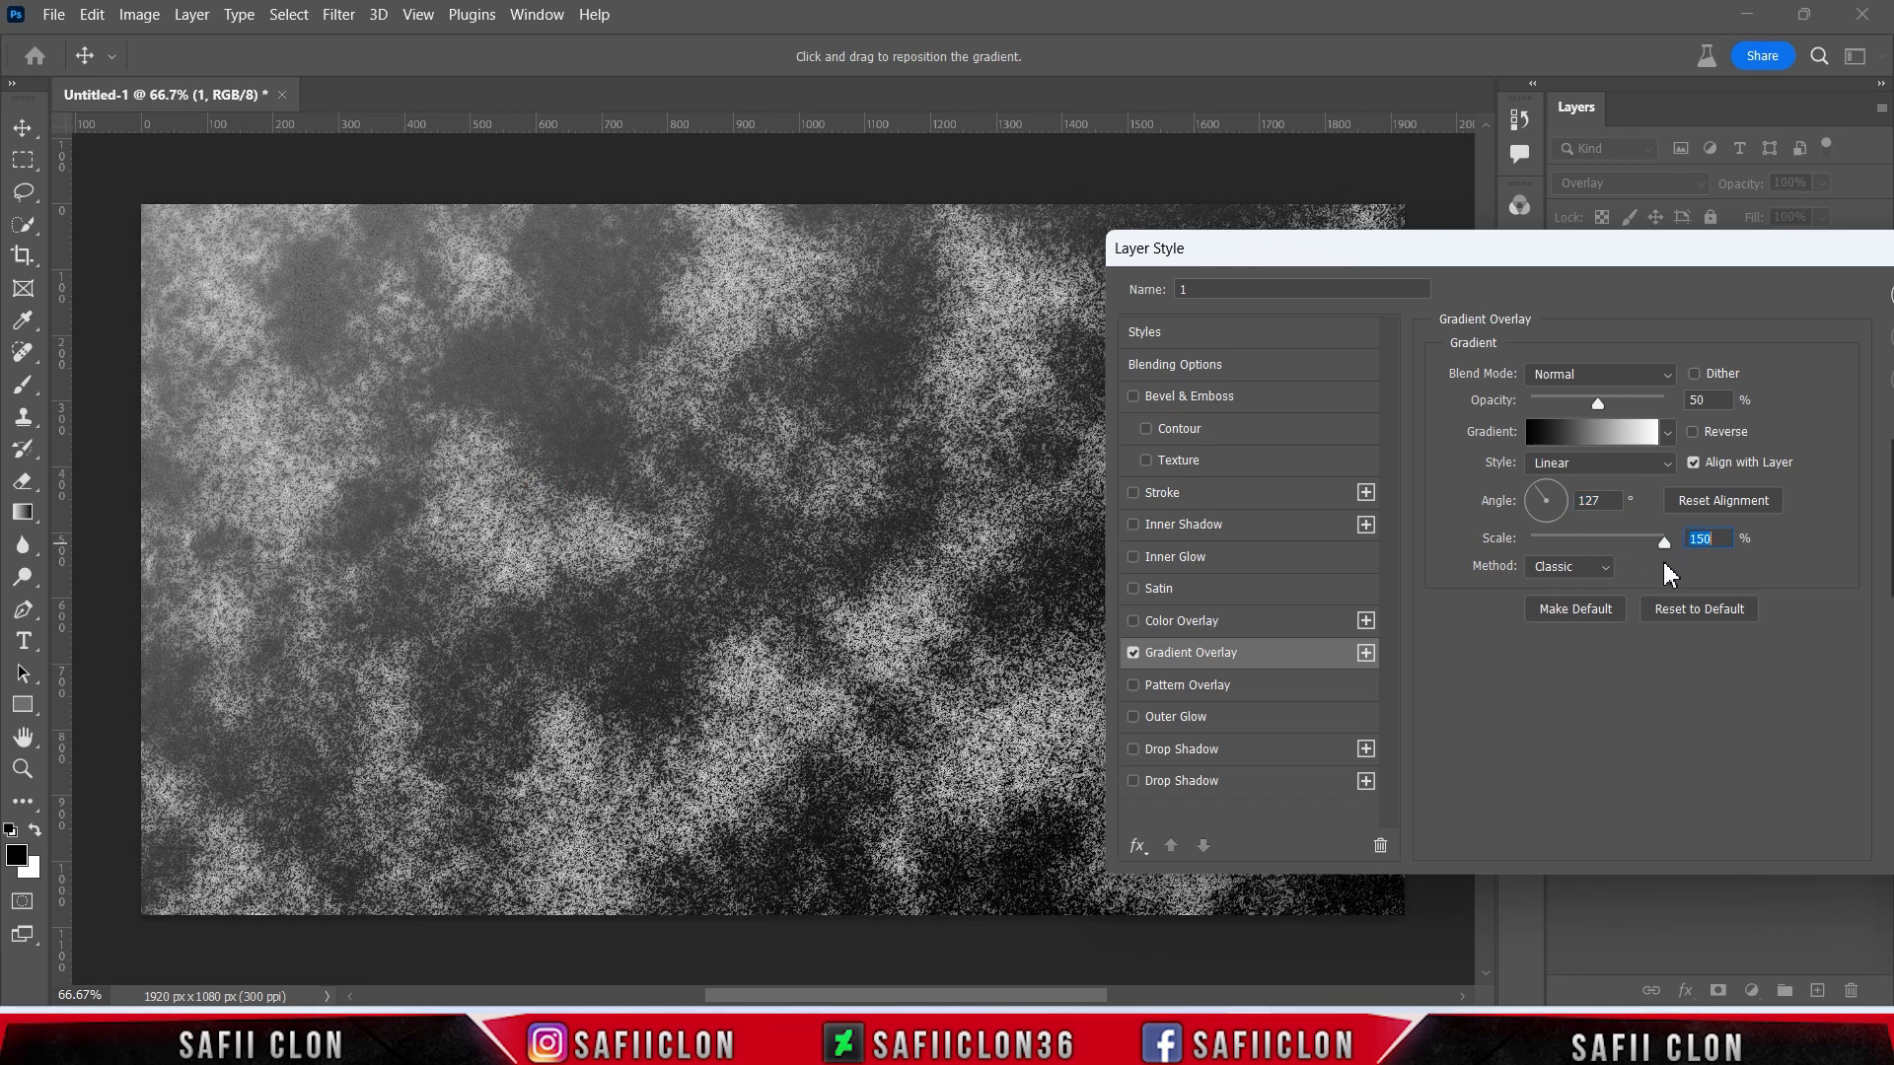
- Add Bevel & Emboss to layer 1 with the Inner Bevel style and the Chisel Hard technique
left_click(1208, 403)
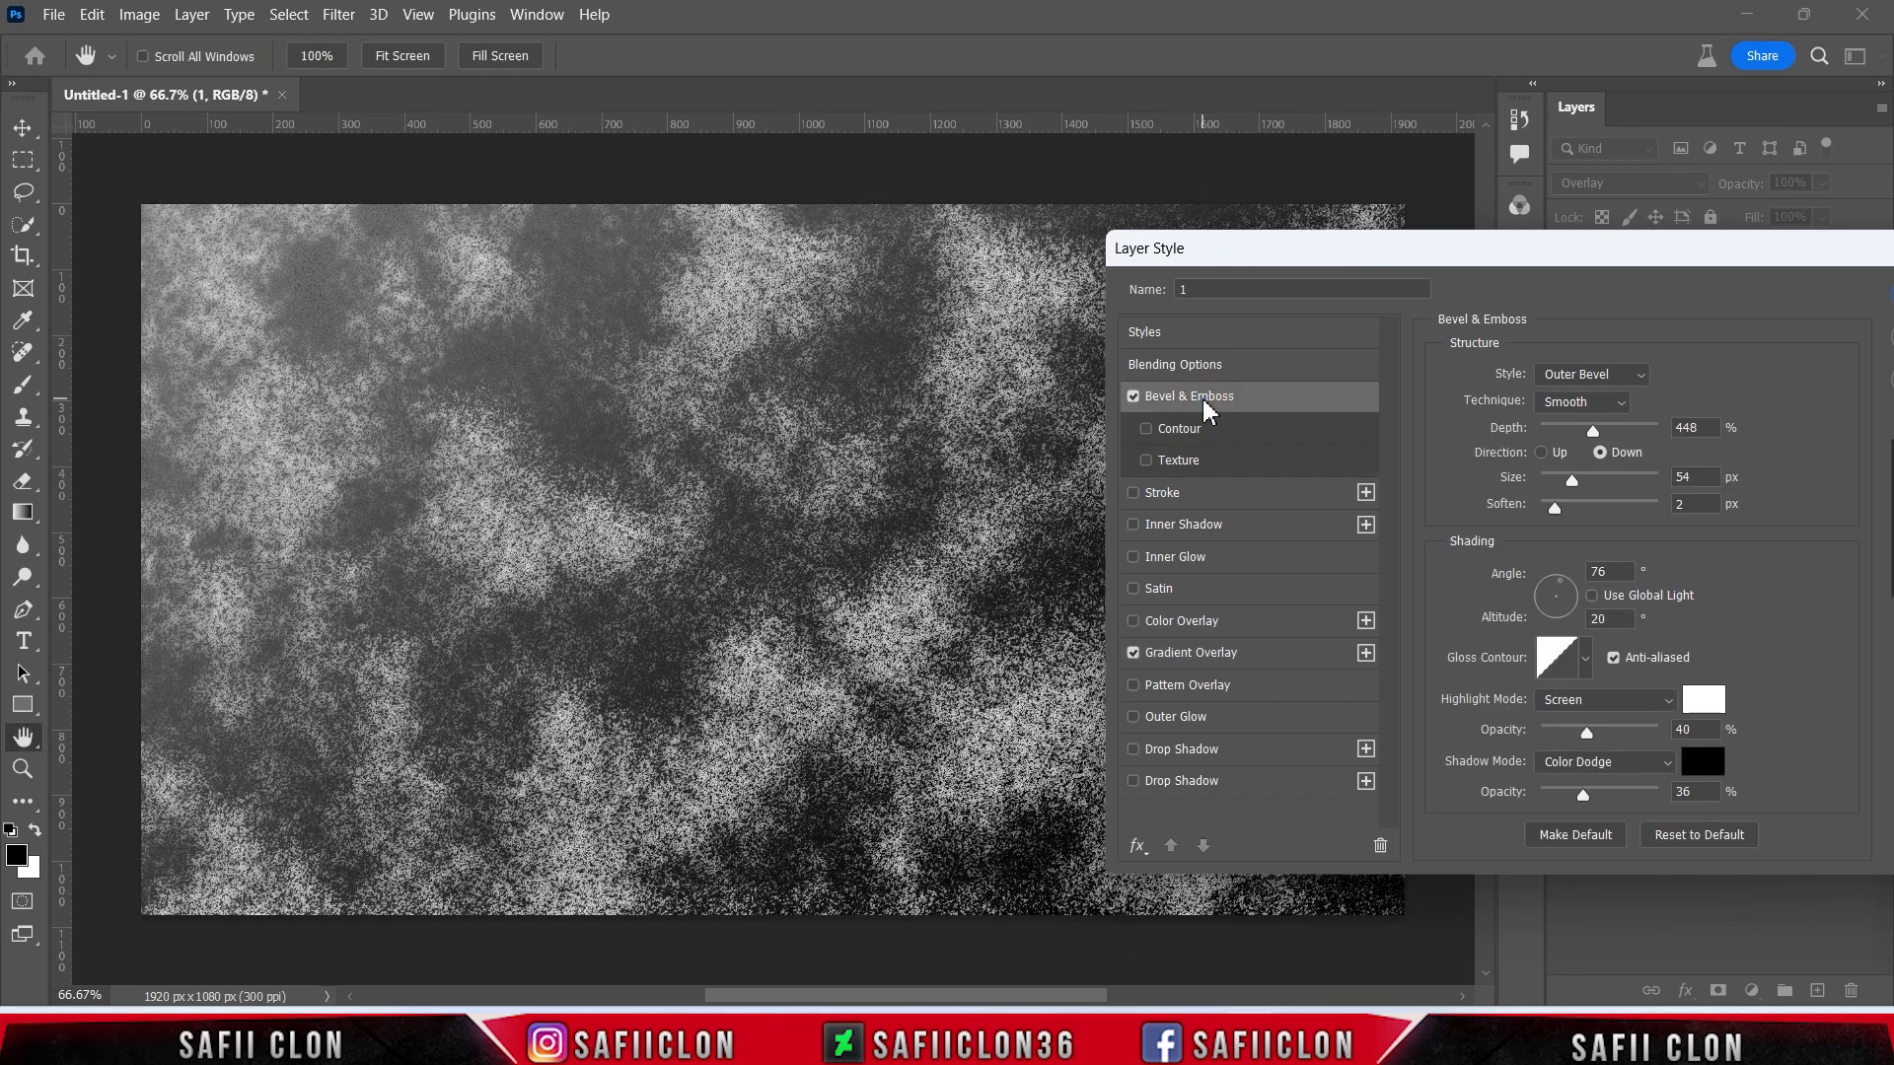
left_click(1591, 381)
left_click(1590, 414)
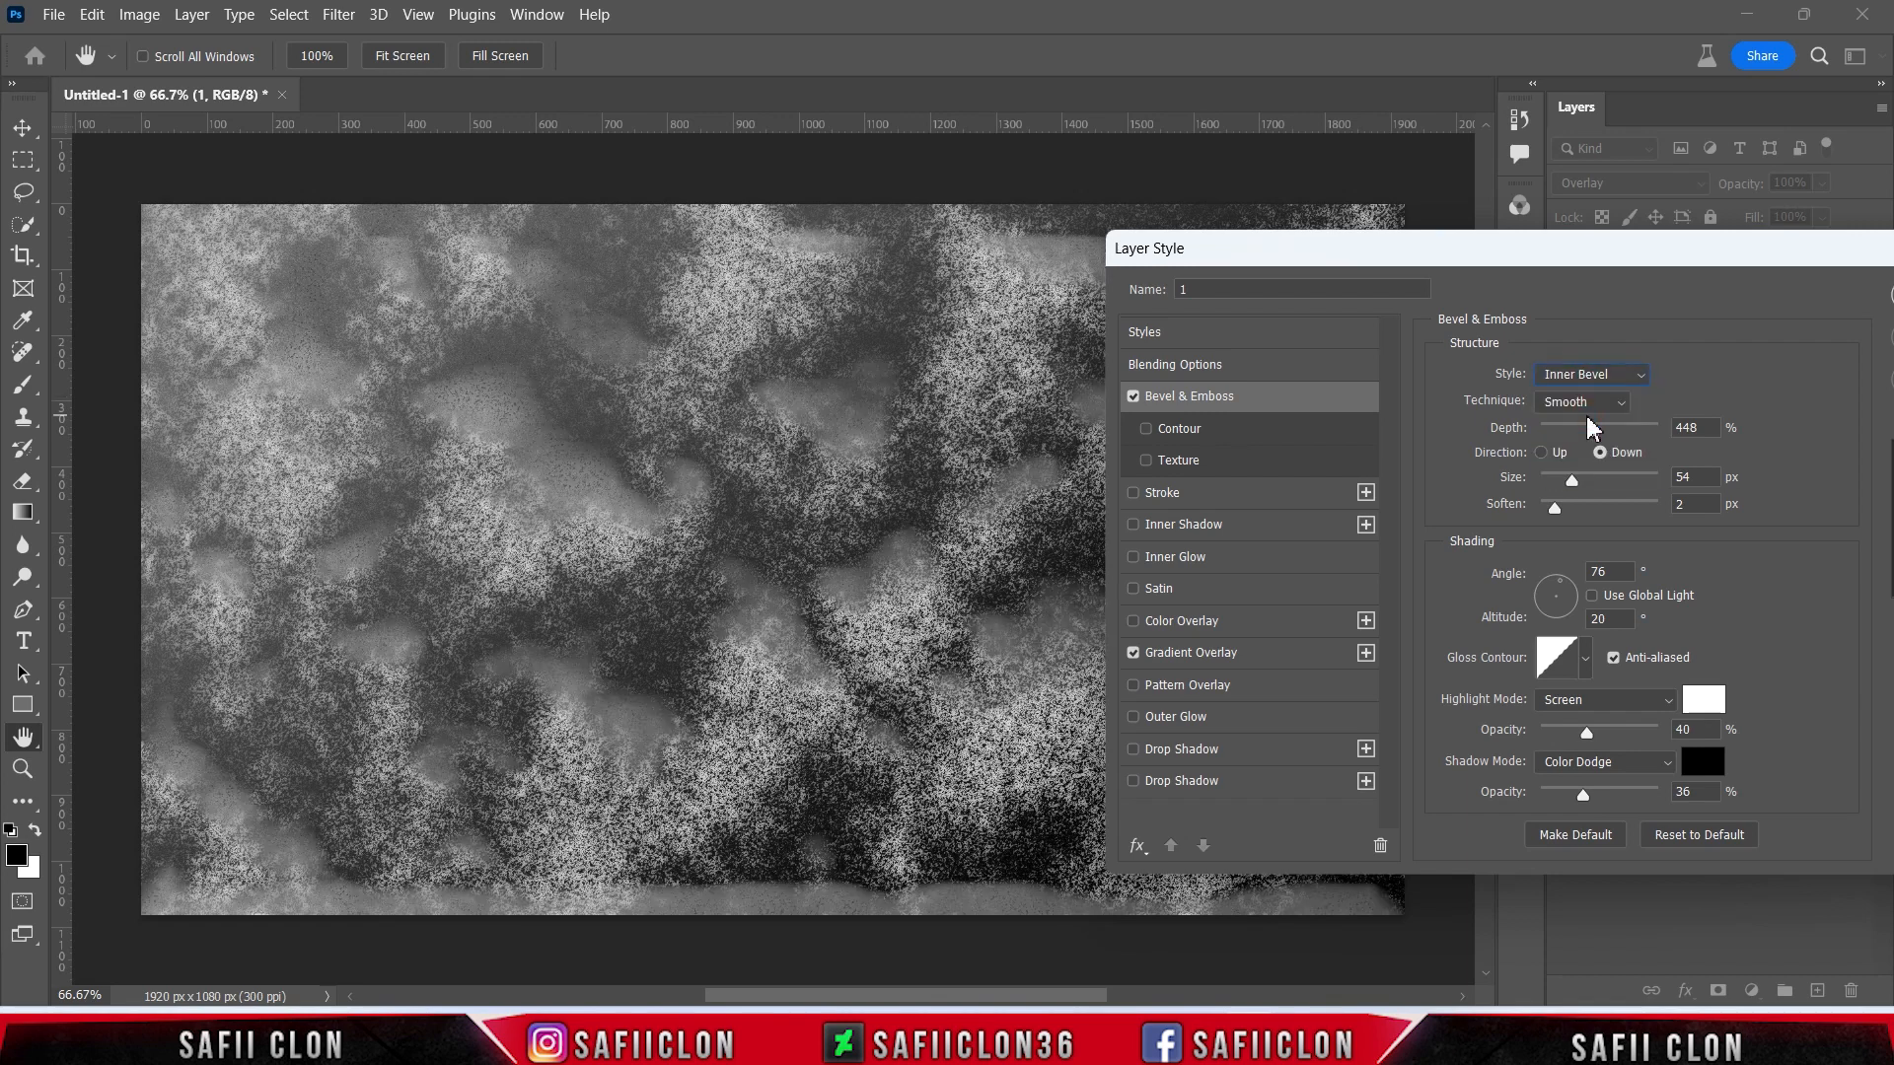
left_click(1593, 403)
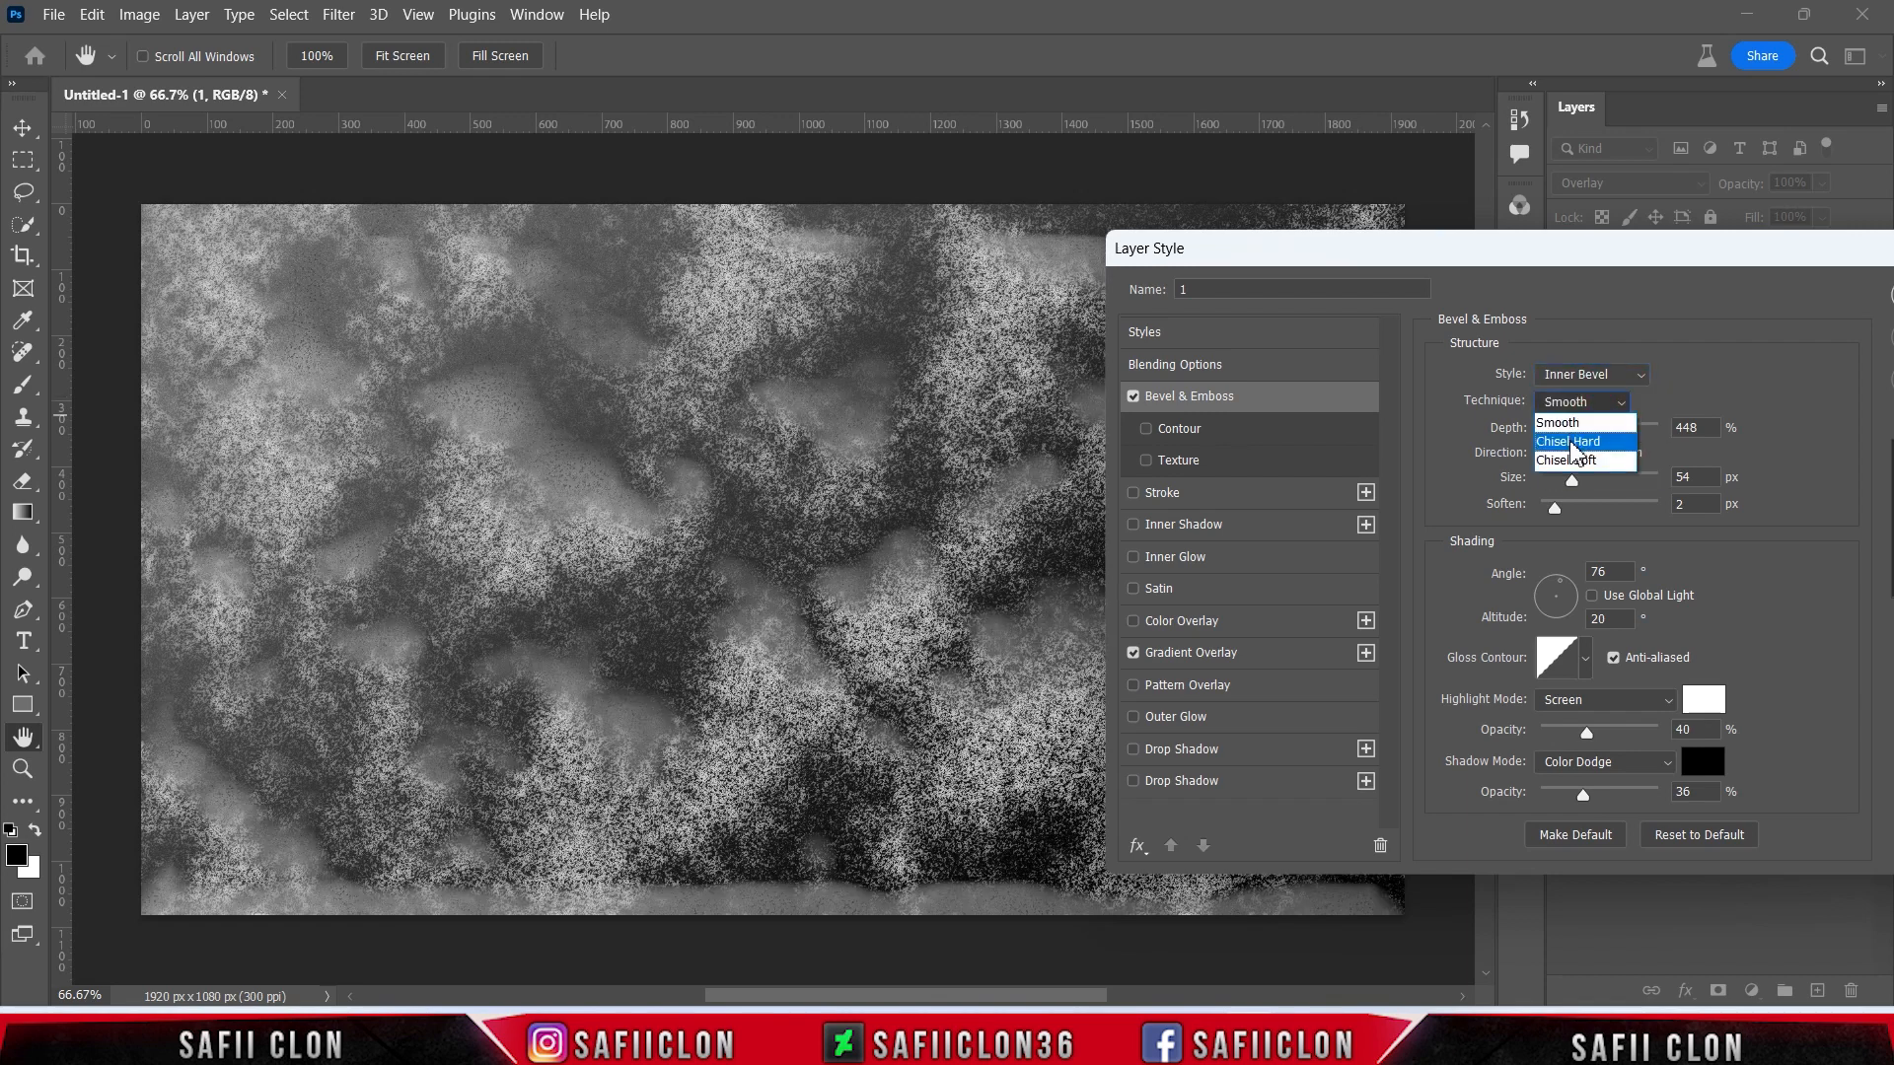
left_click(1583, 441)
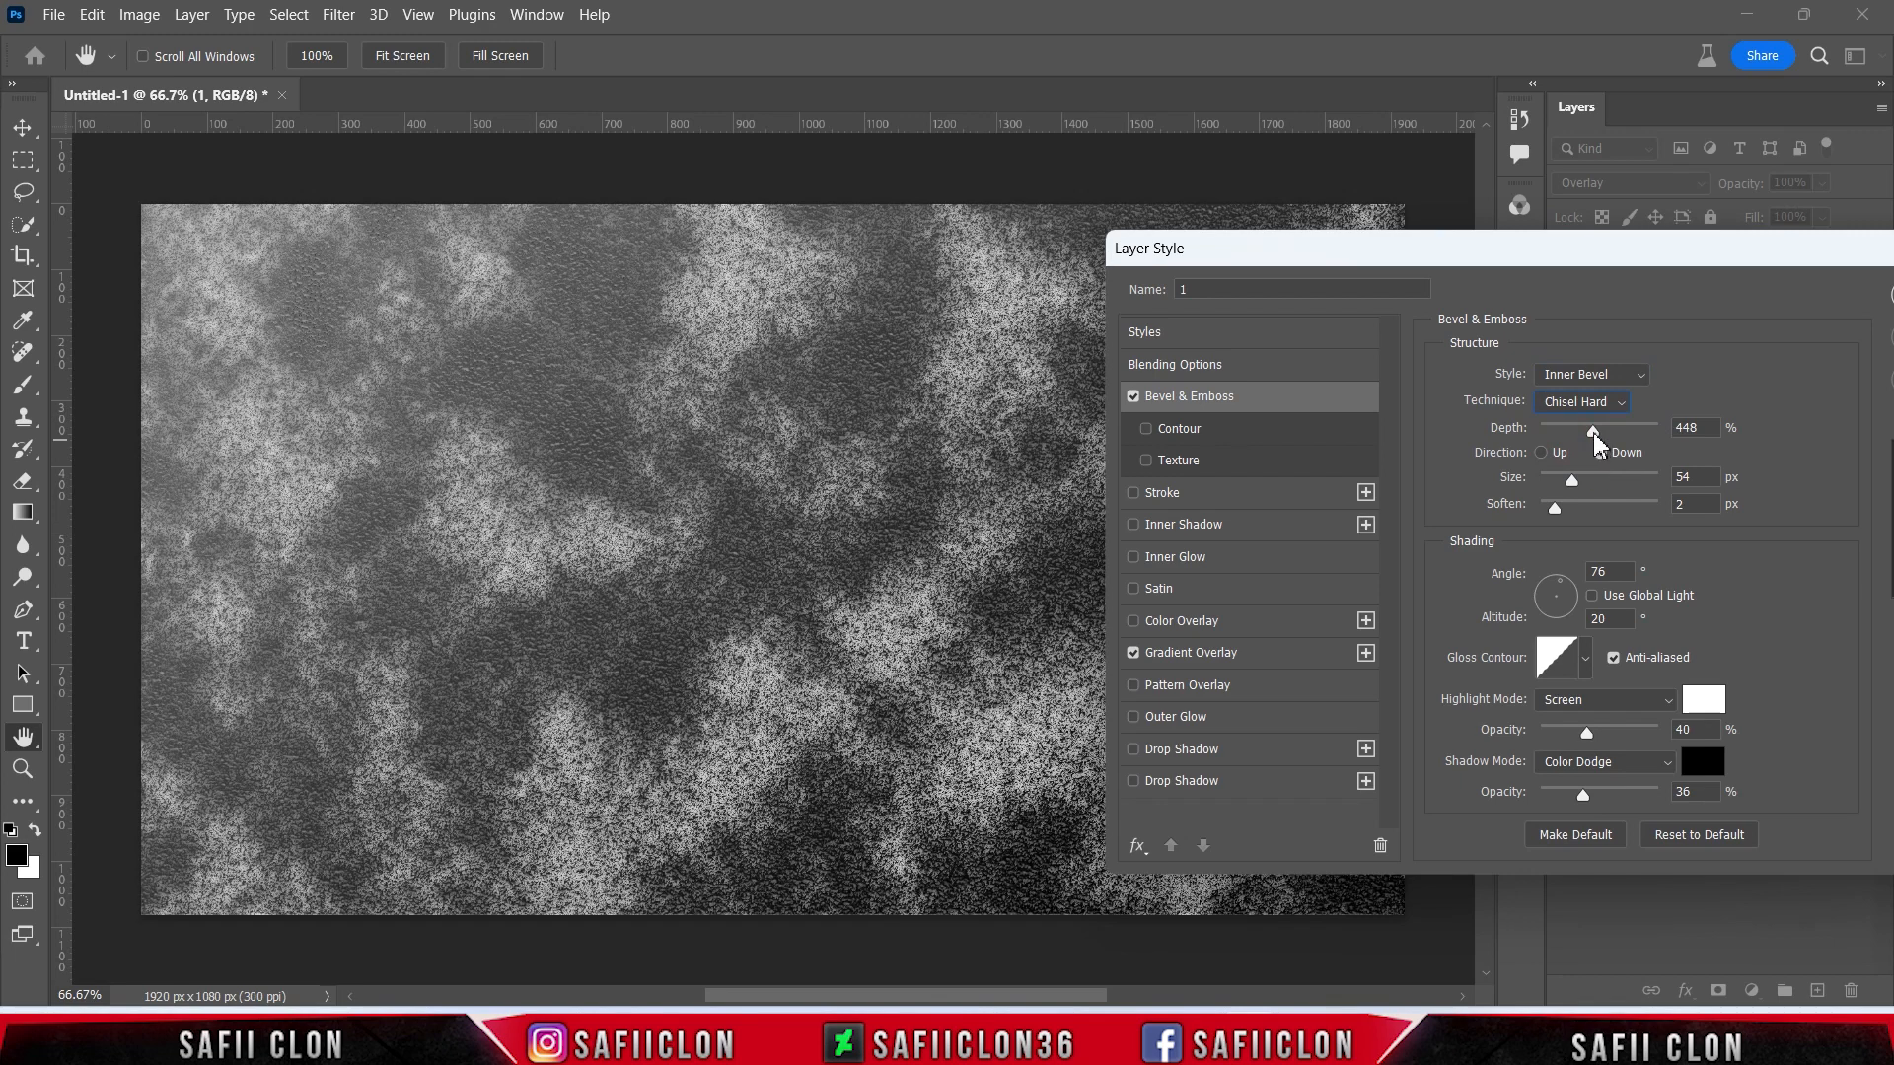
- Set the bevel's depth to 105%, direction to Up, size to 24 px and soften to 0 px
left_click_drag(1593, 432, 1553, 431)
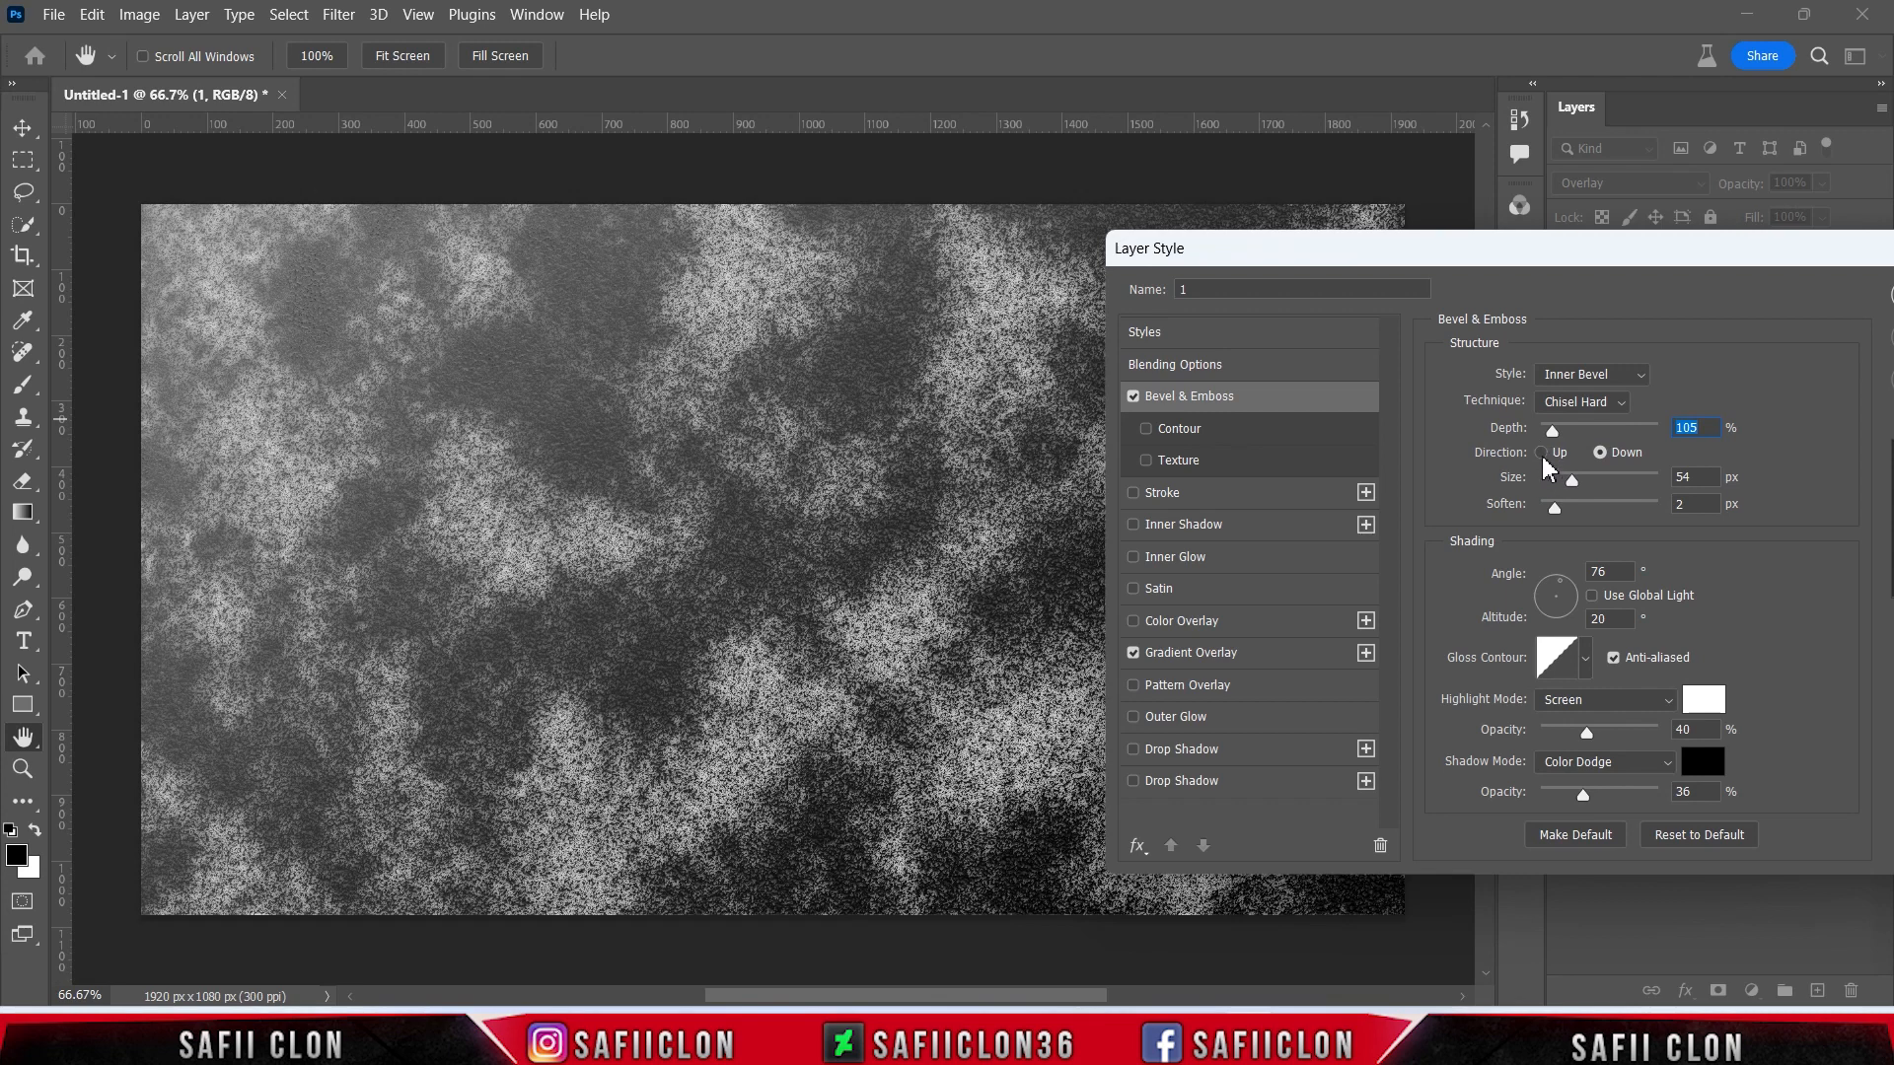
left_click(1542, 454)
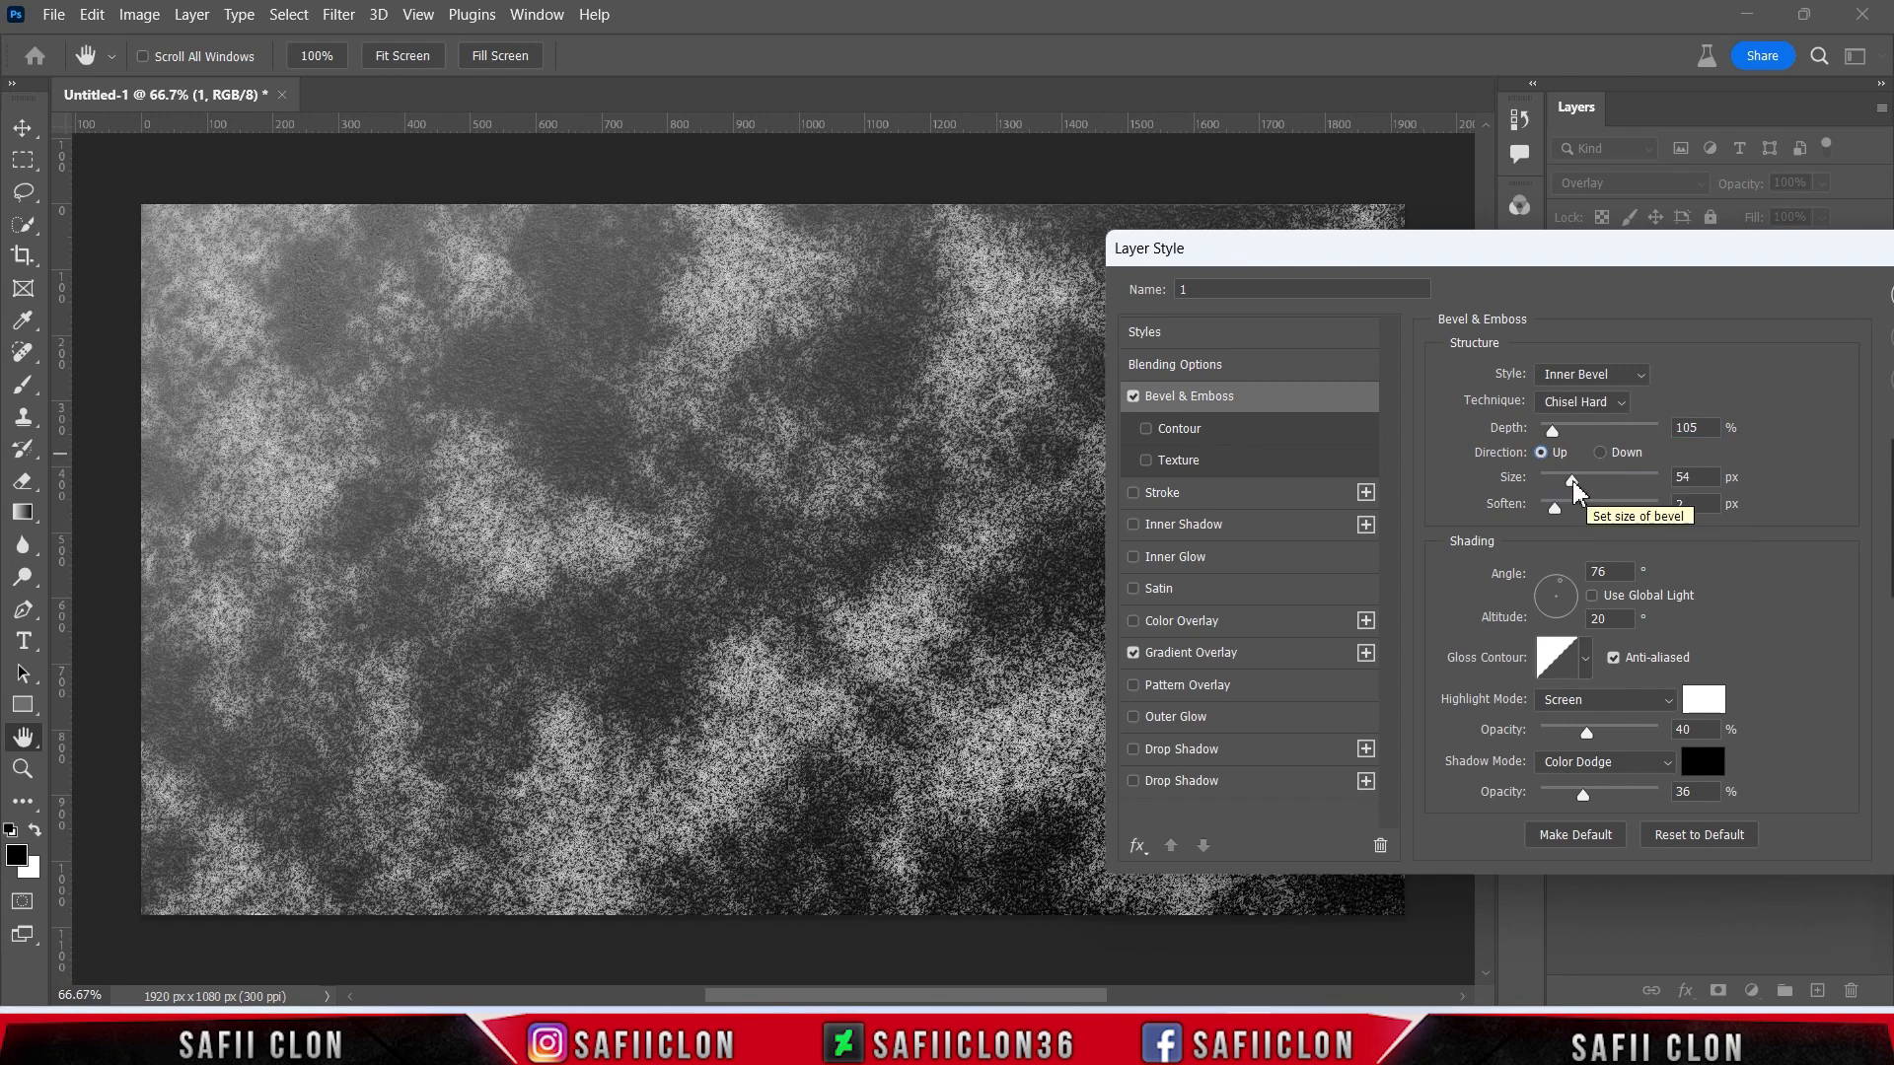
left_click_drag(1573, 480, 1570, 481)
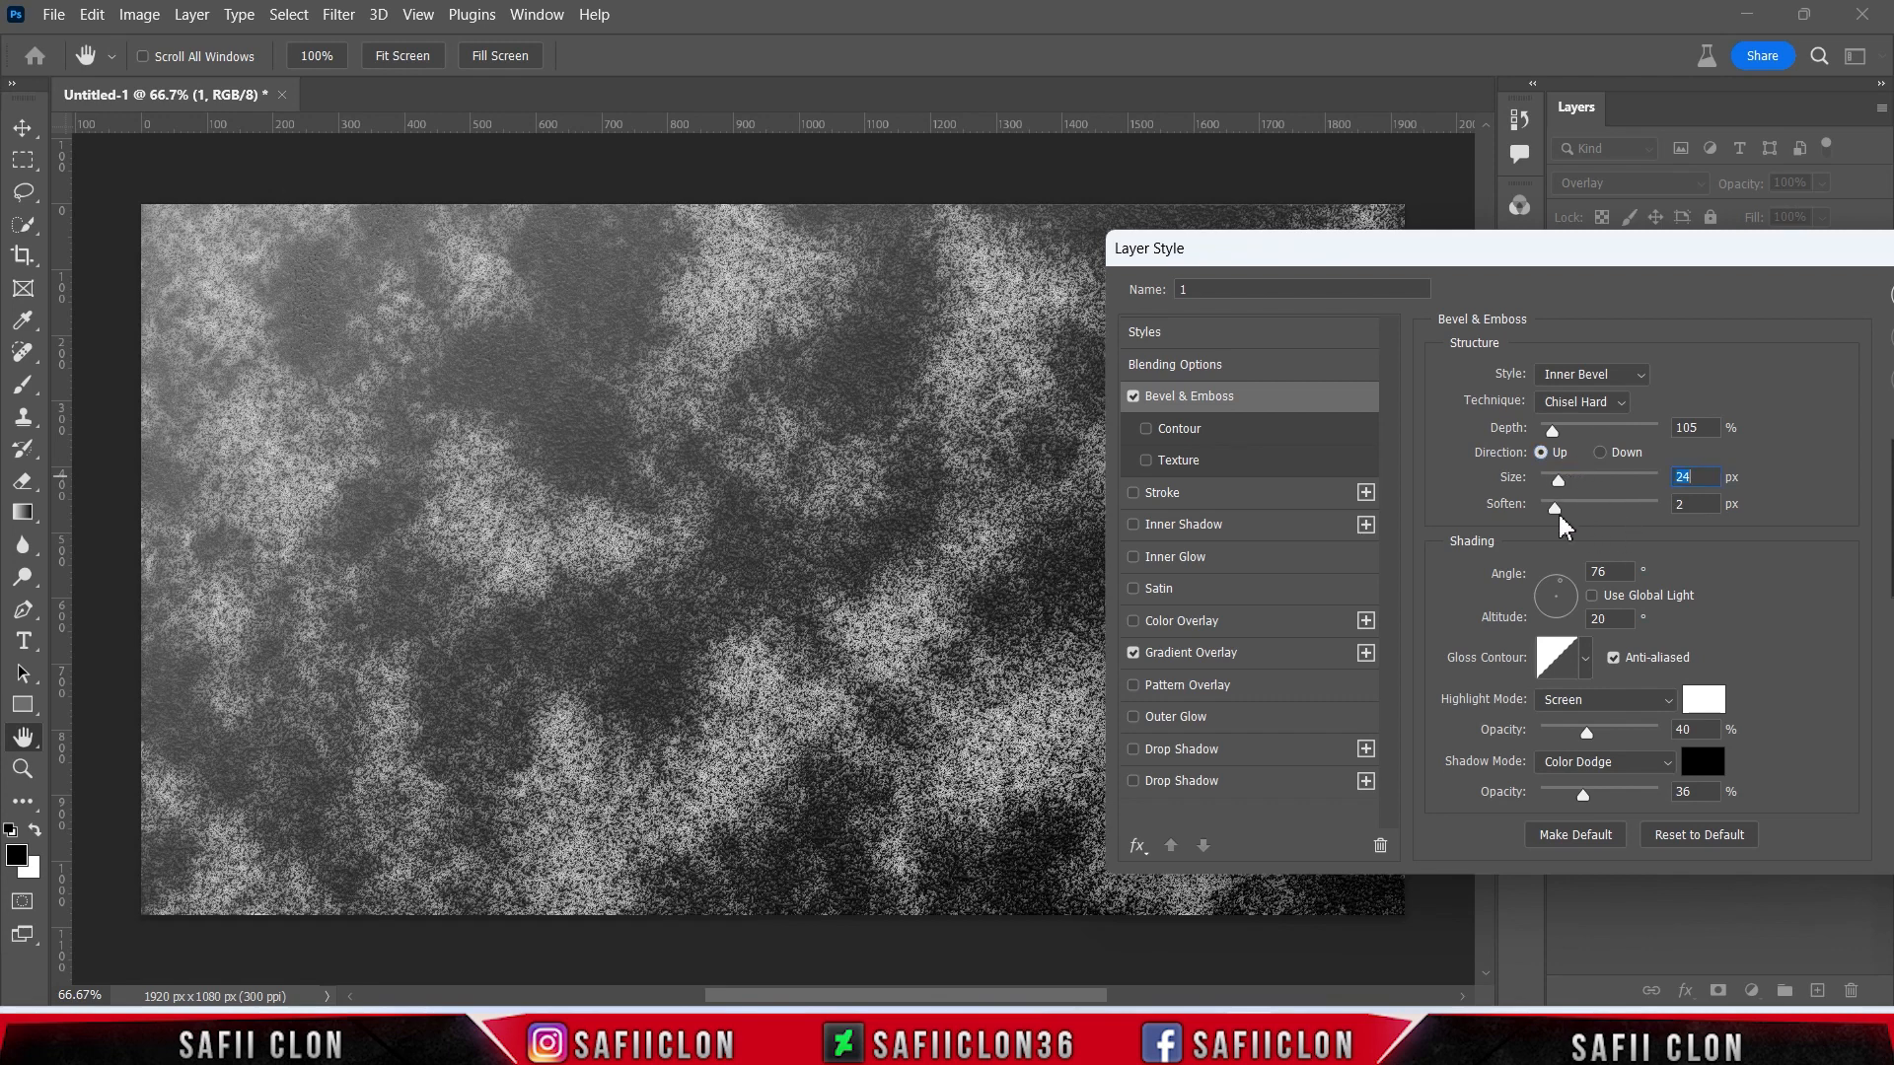
left_click_drag(1554, 507, 1540, 507)
- Set the bevel shading's angle to 120° and altitude to 60°, and check the texture up close
left_click_drag(1613, 572, 1548, 593)
left_click_drag(1546, 582, 1547, 581)
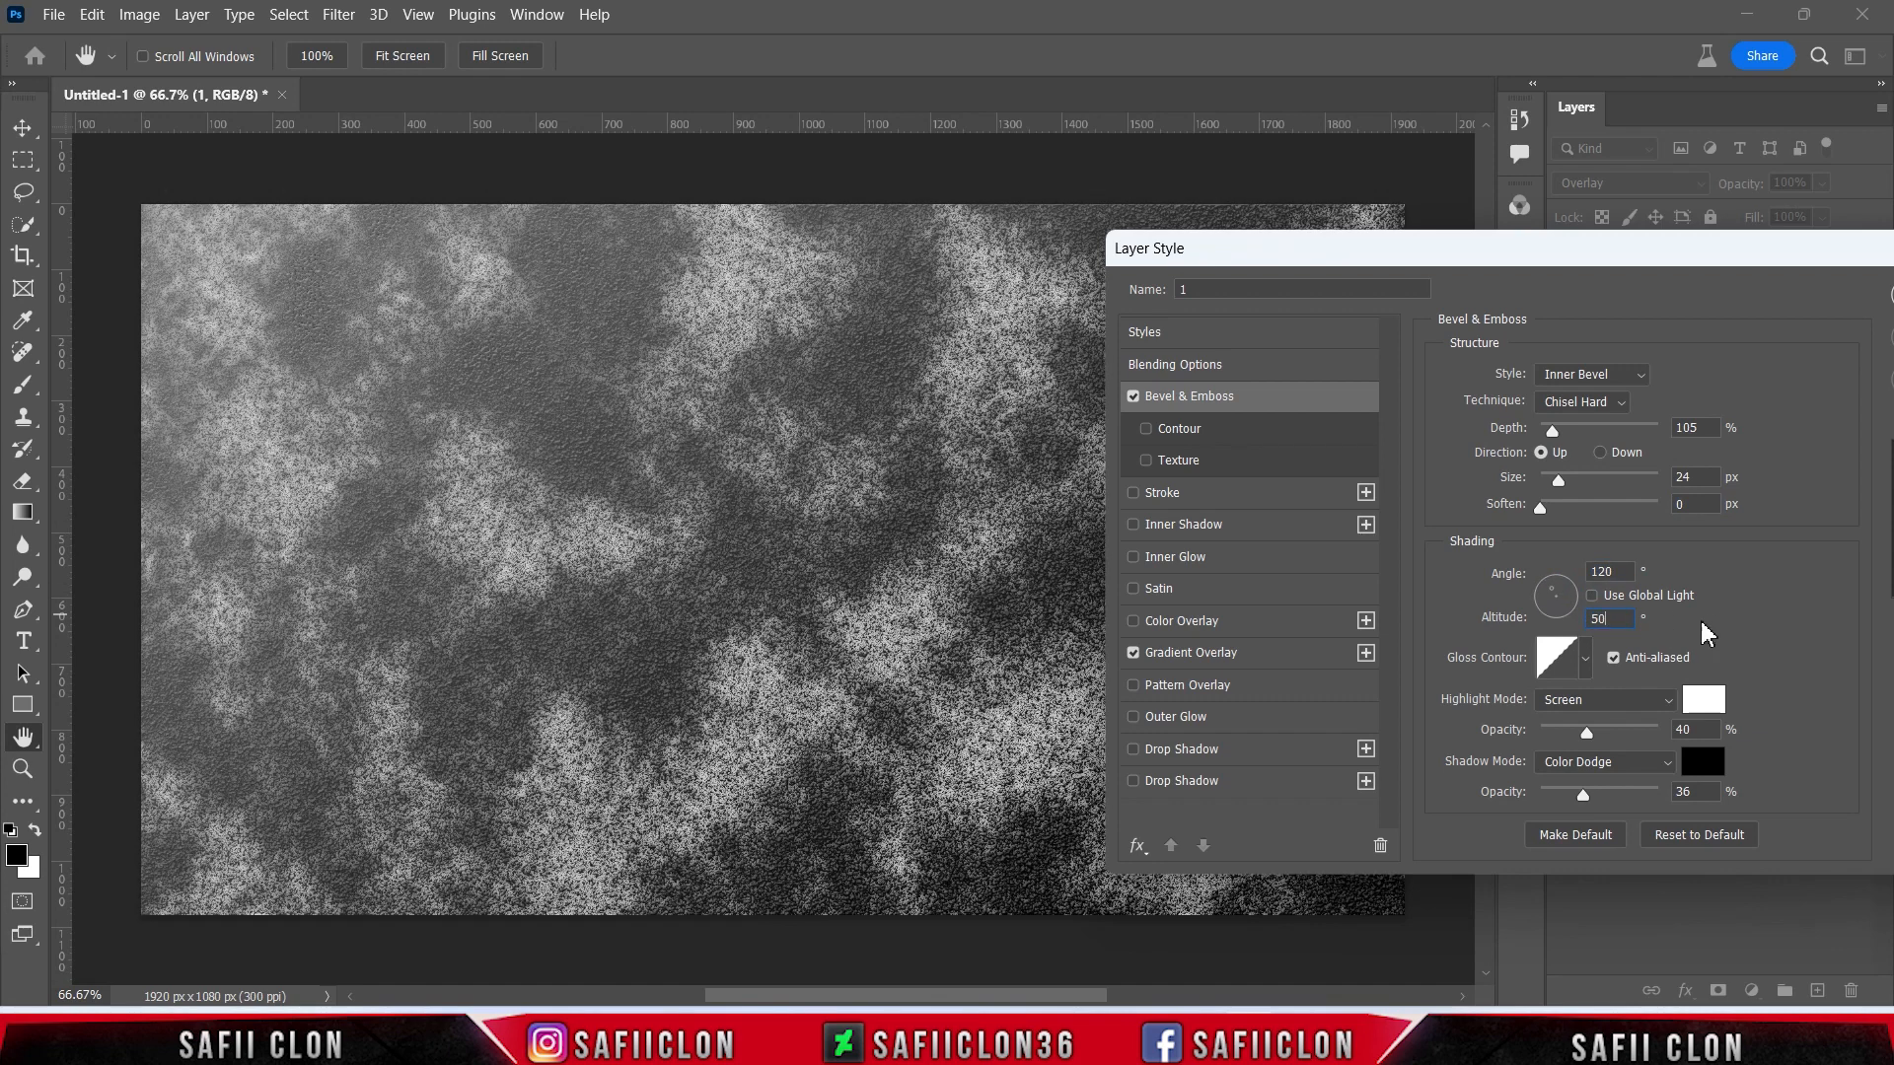
left_click_drag(1615, 622, 1579, 620)
type("60")
key("ctrl+plus")
key("ctrl+plus")
key("ctrl+plus")
key("ctrl+minus")
key("ctrl+minus")
key("ctrl+minus")
- Keep the bevel highlight on Screen with white (ffffff) and set its opacity to 61%
left_click(1585, 660)
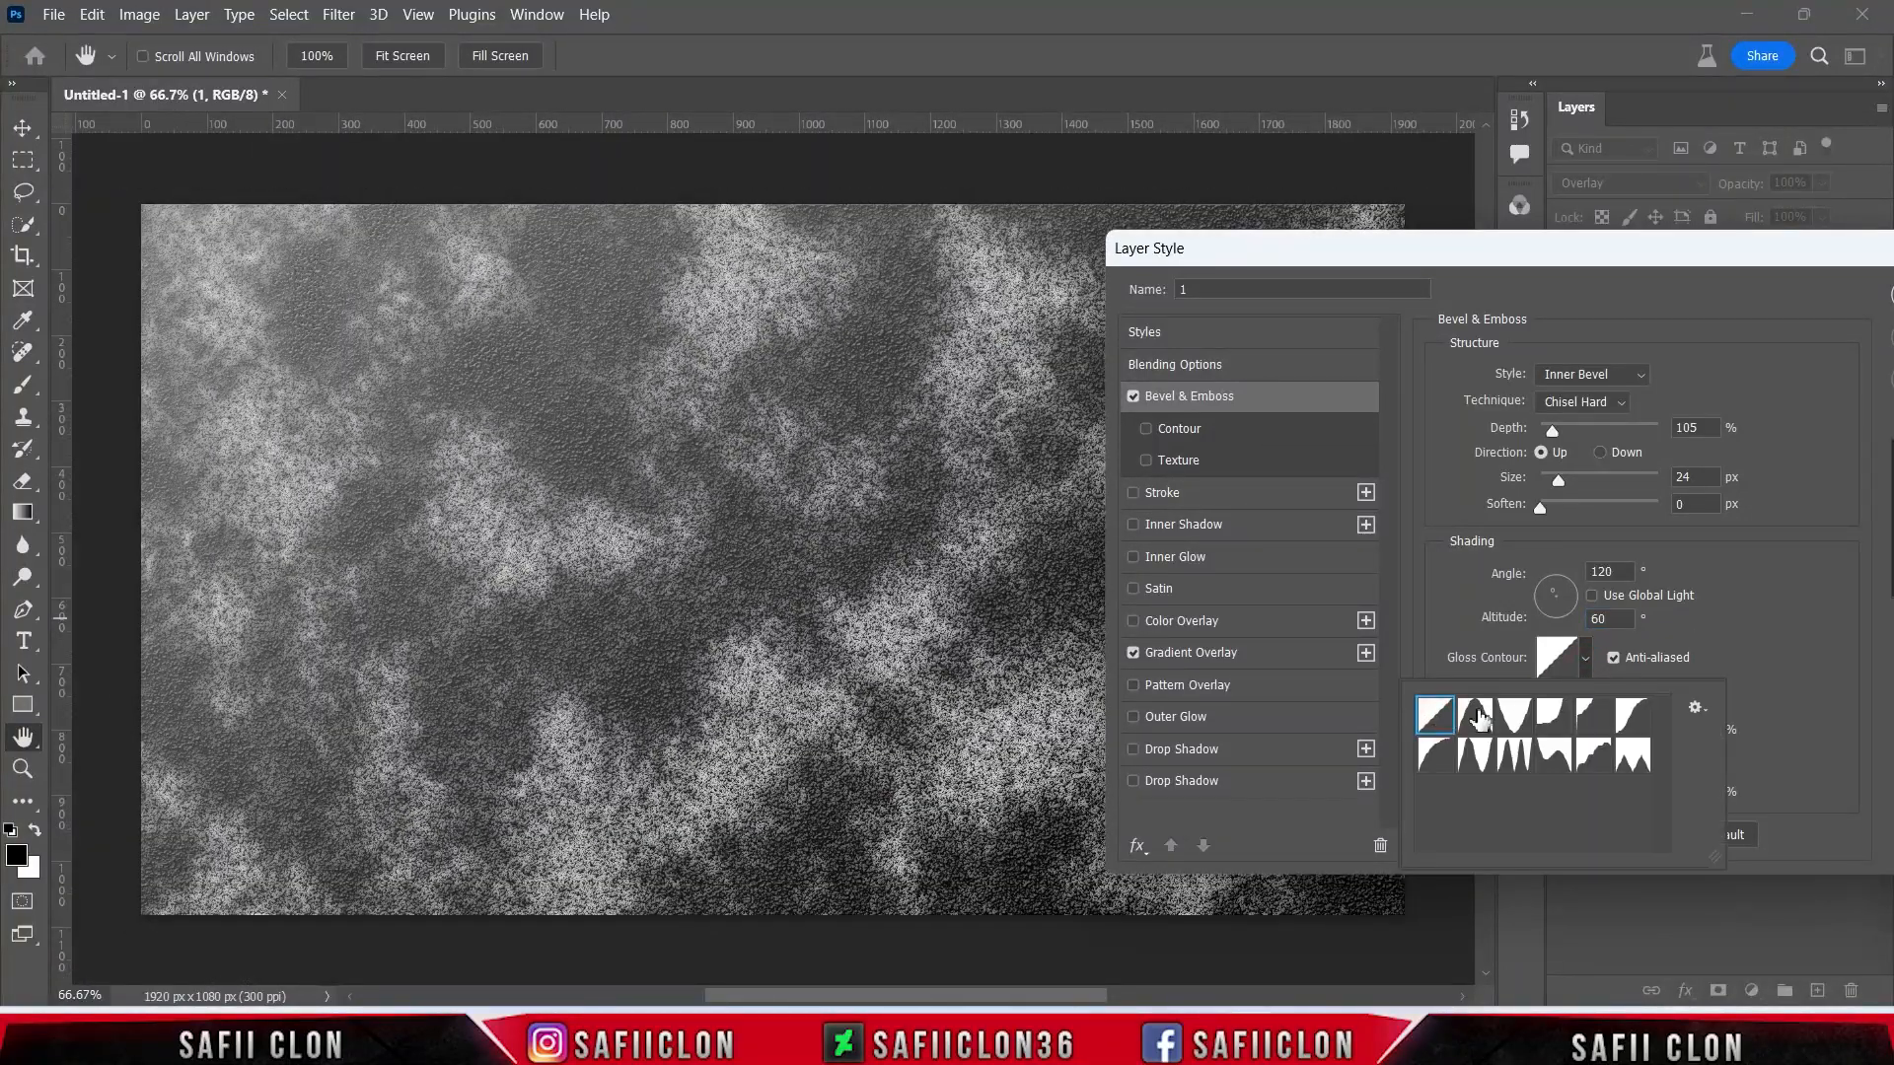
left_click(1586, 661)
left_click(1632, 712)
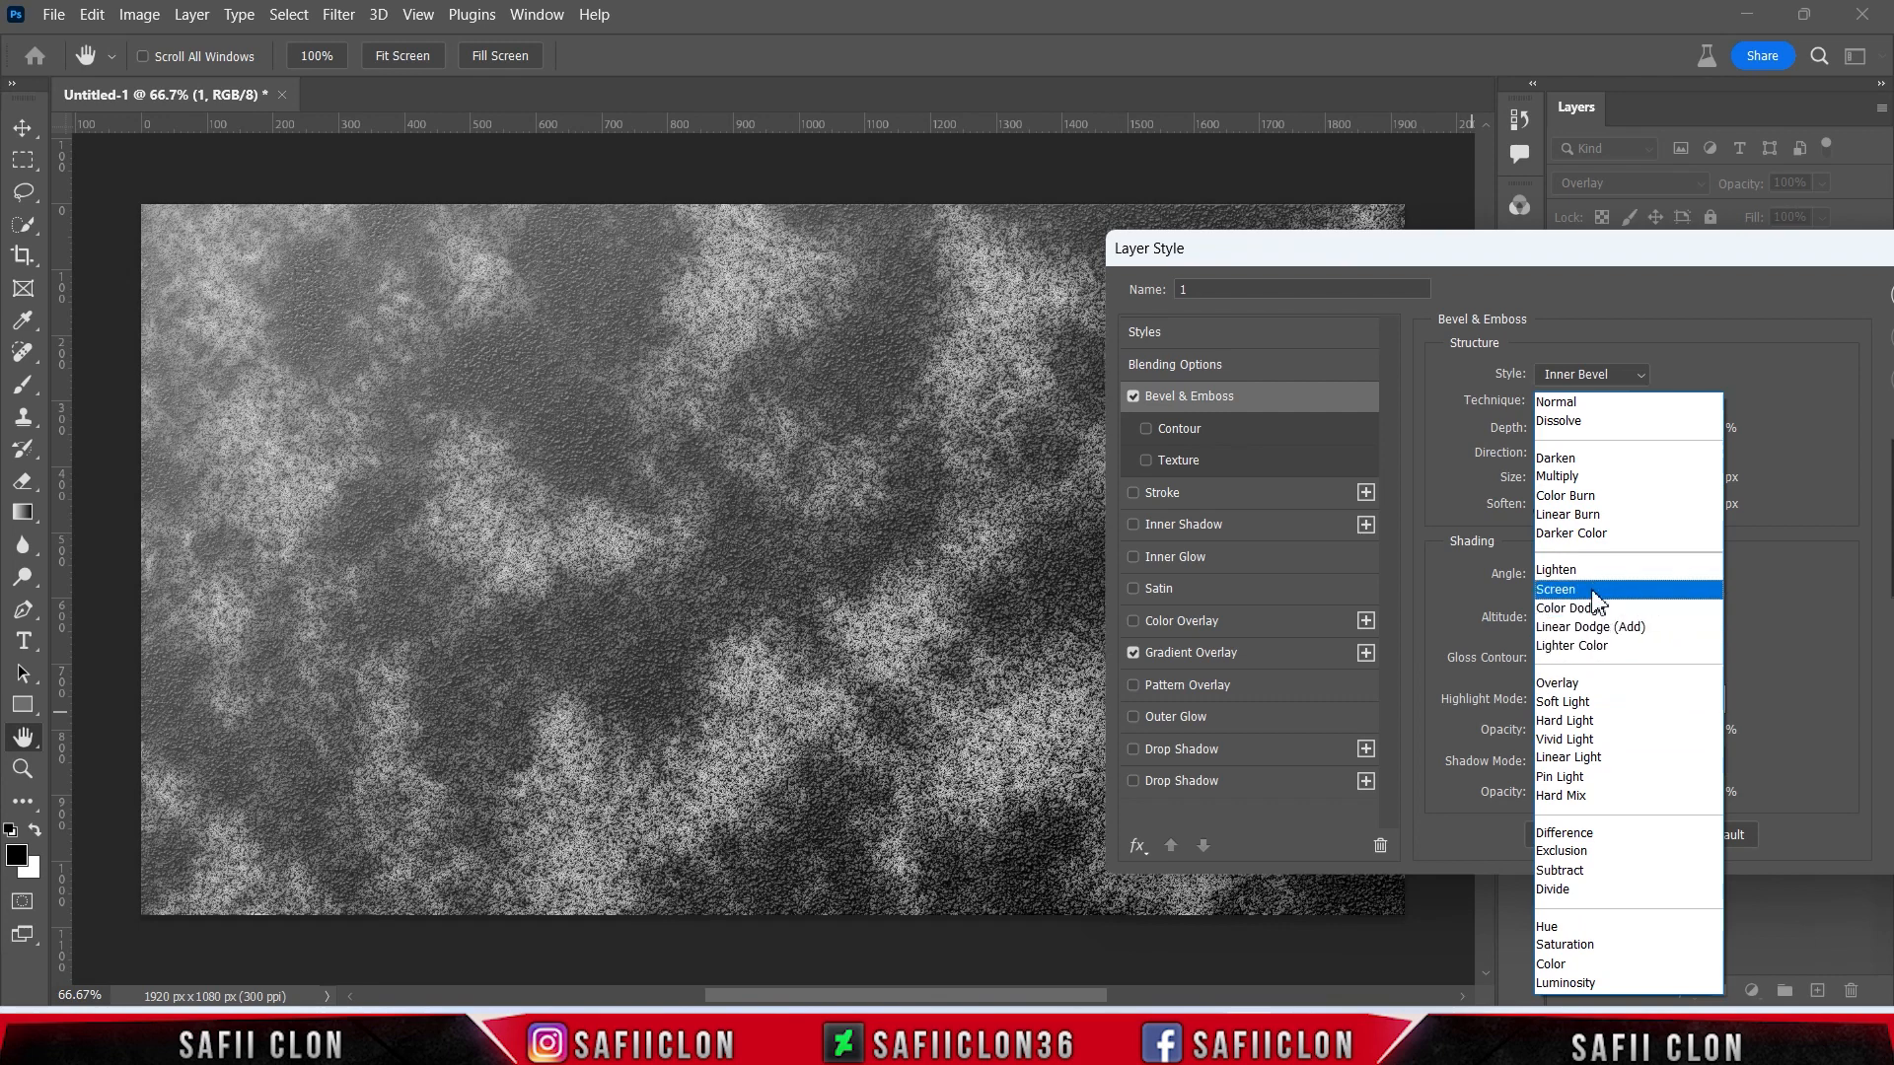
left_click(1721, 706)
left_click(1722, 706)
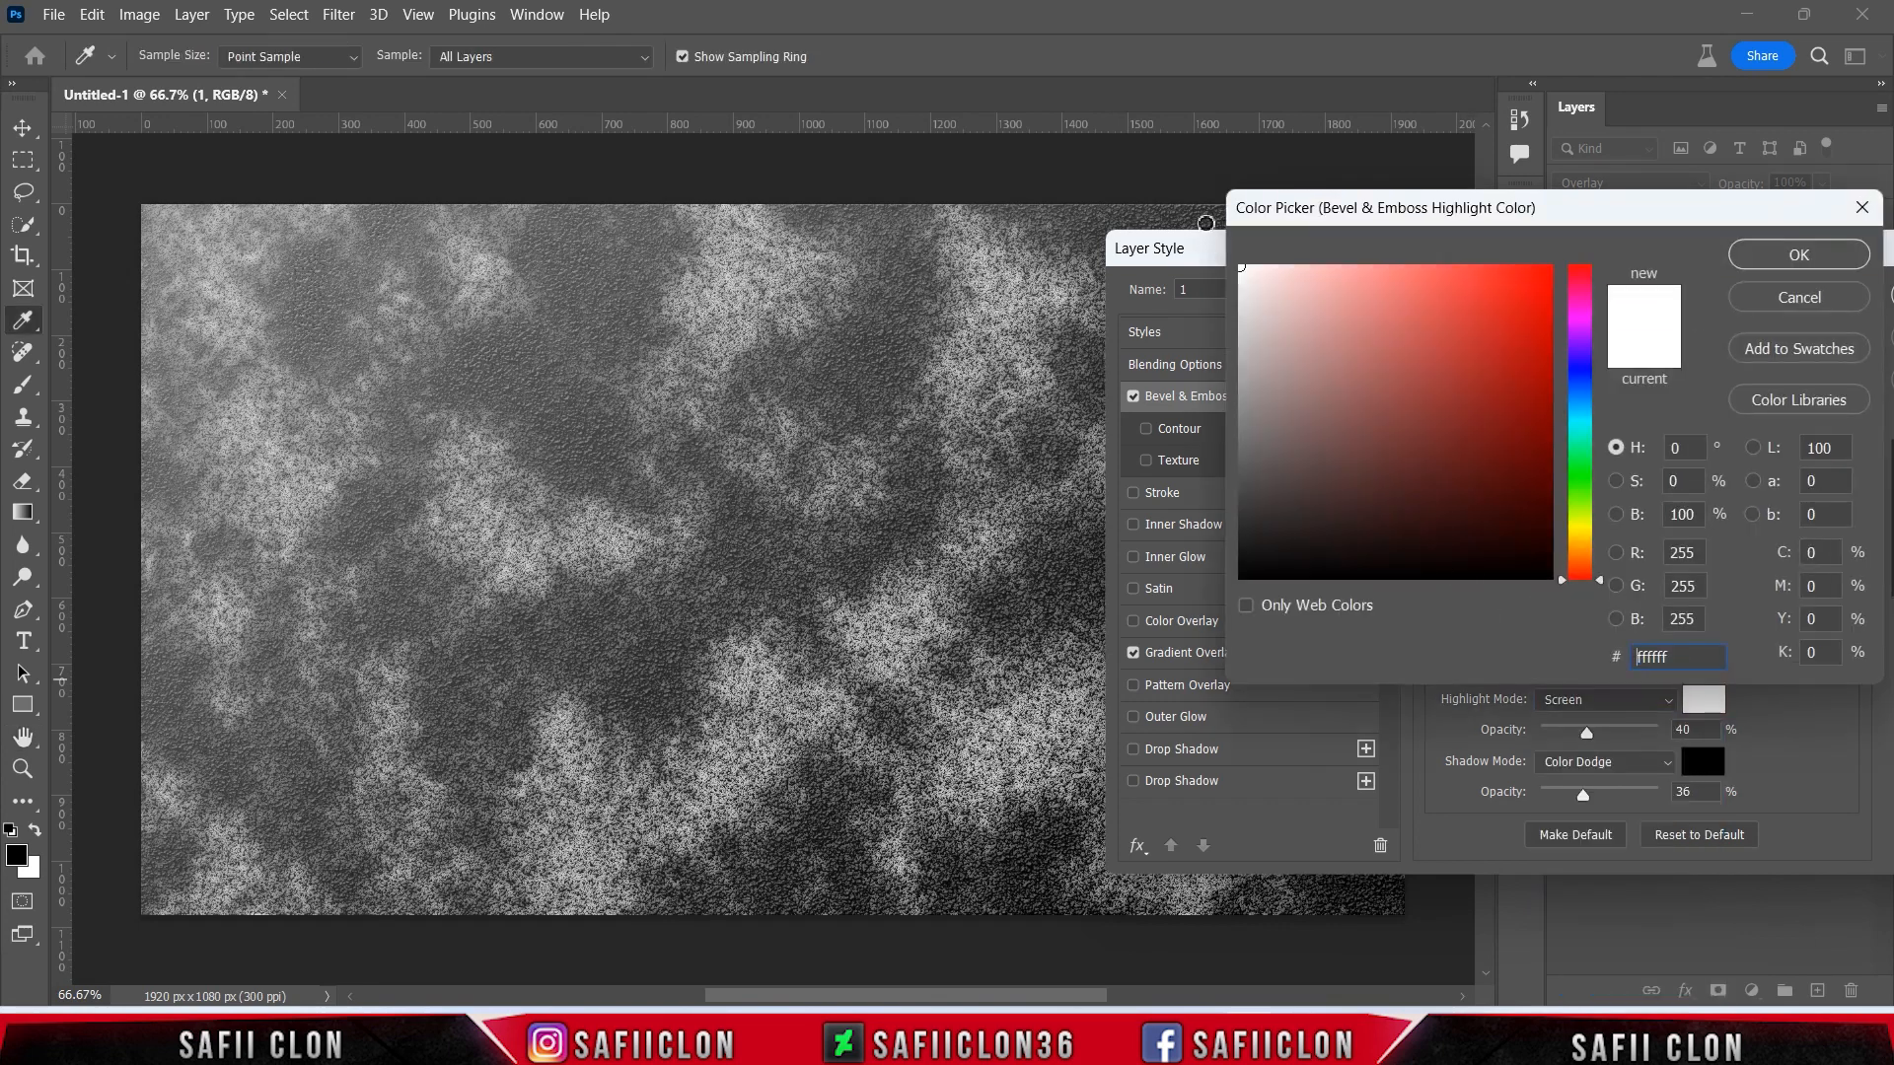
left_click(1786, 258)
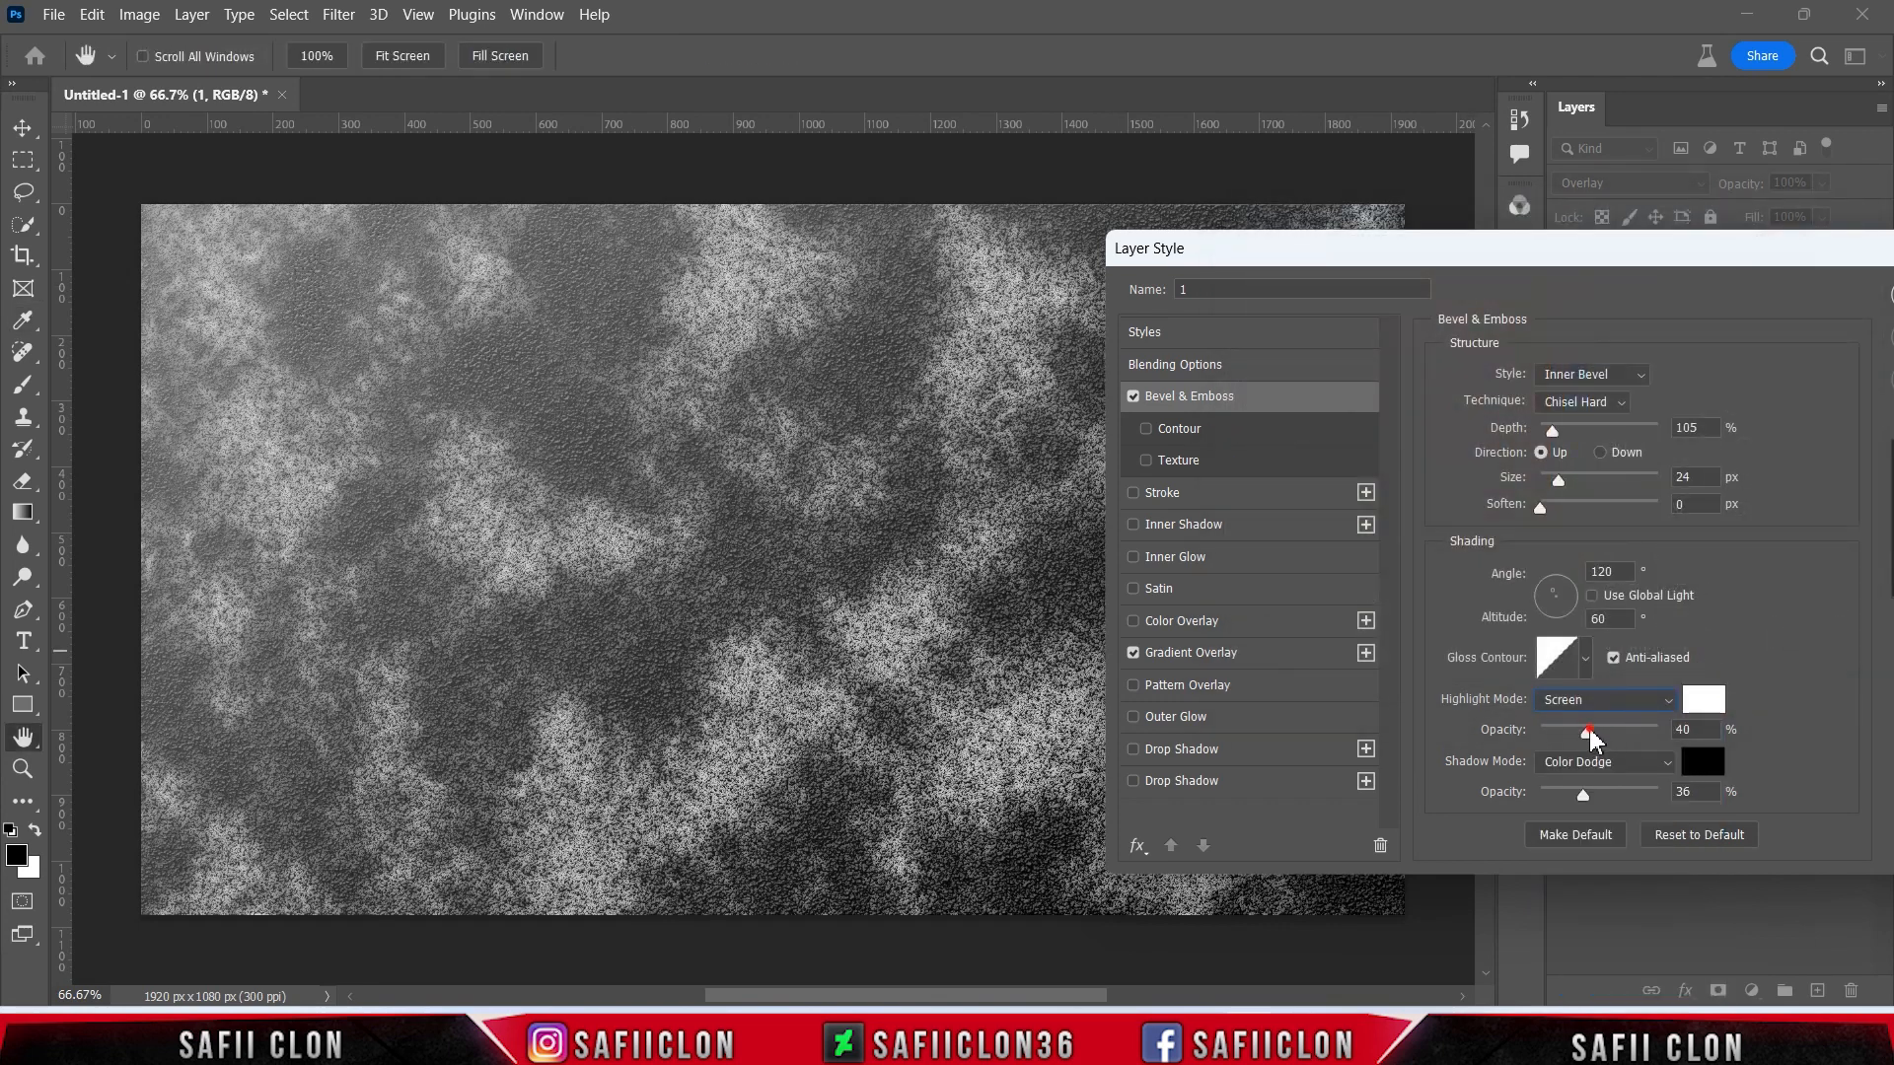
left_click_drag(1629, 735, 1637, 734)
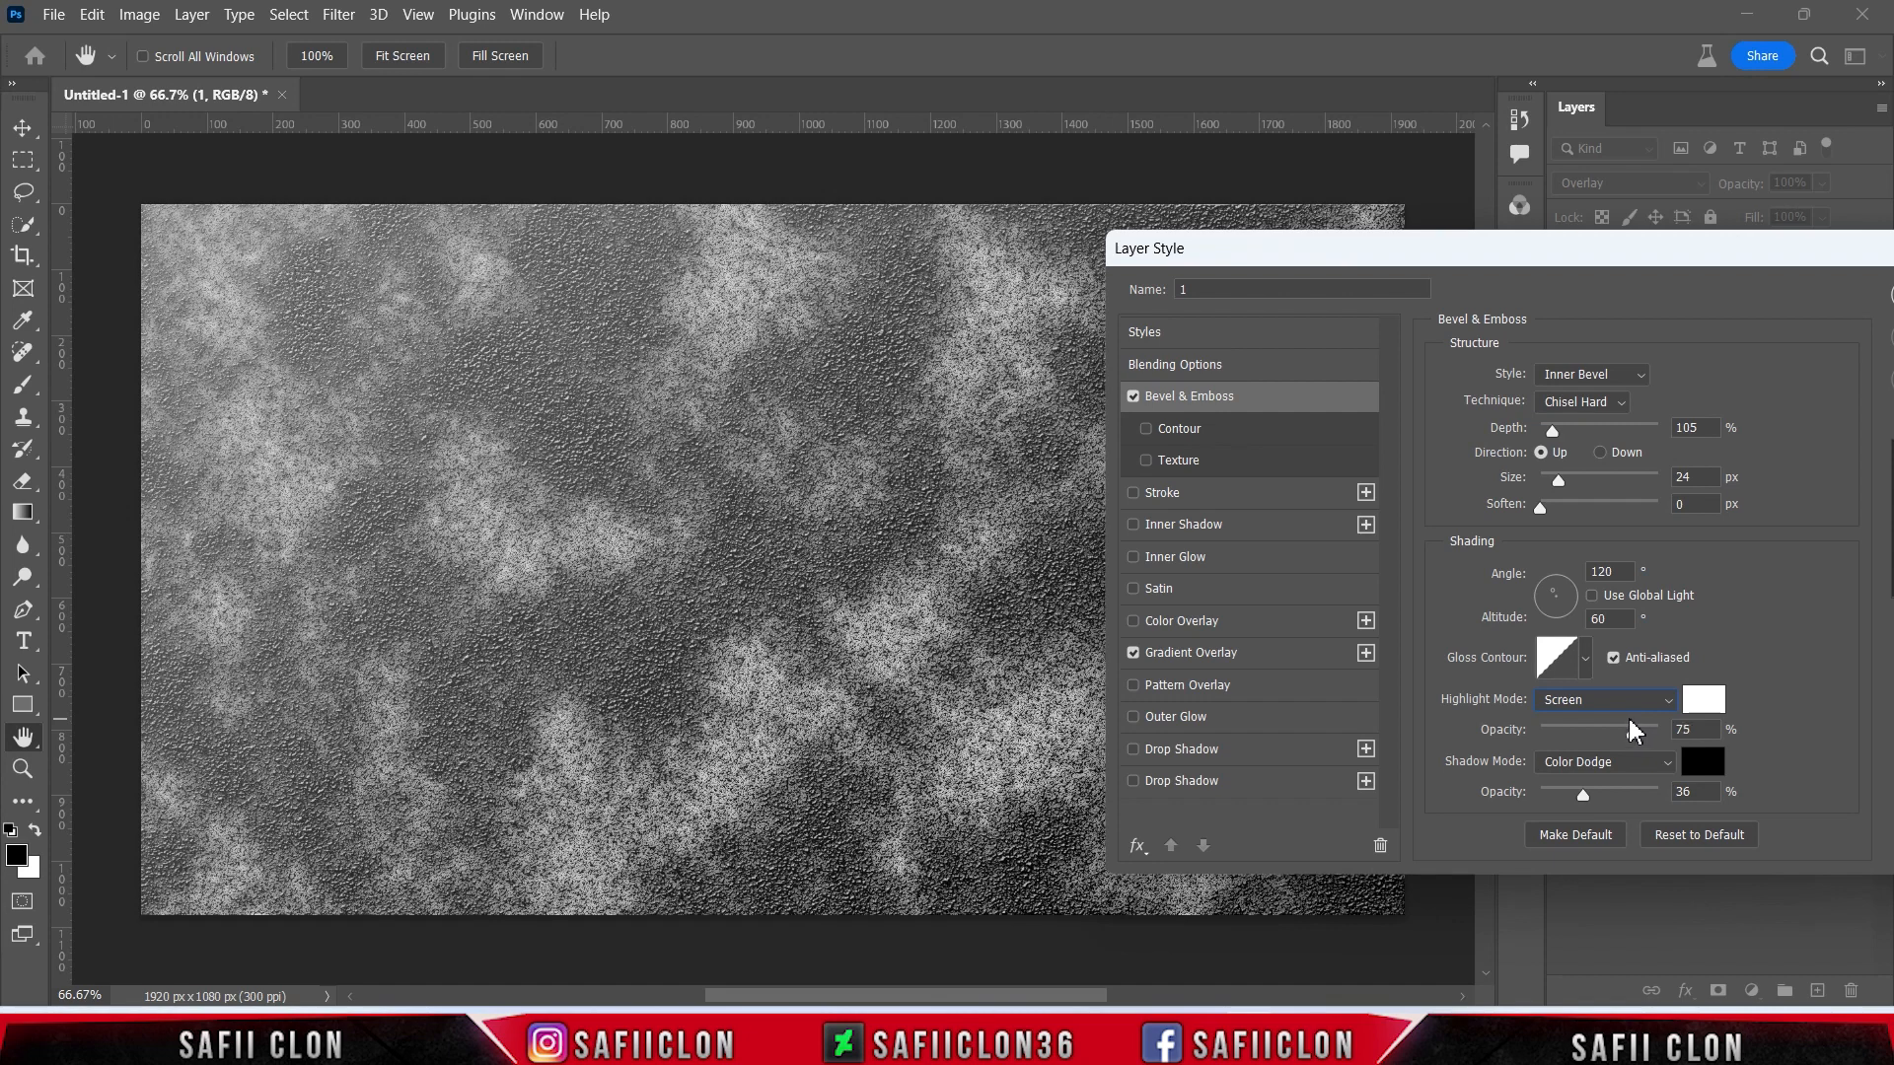
left_click_drag(1619, 722, 1613, 728)
- Set the bevel's shadow mode to Multiply with black and raise the shadow opacity
left_click(1674, 768)
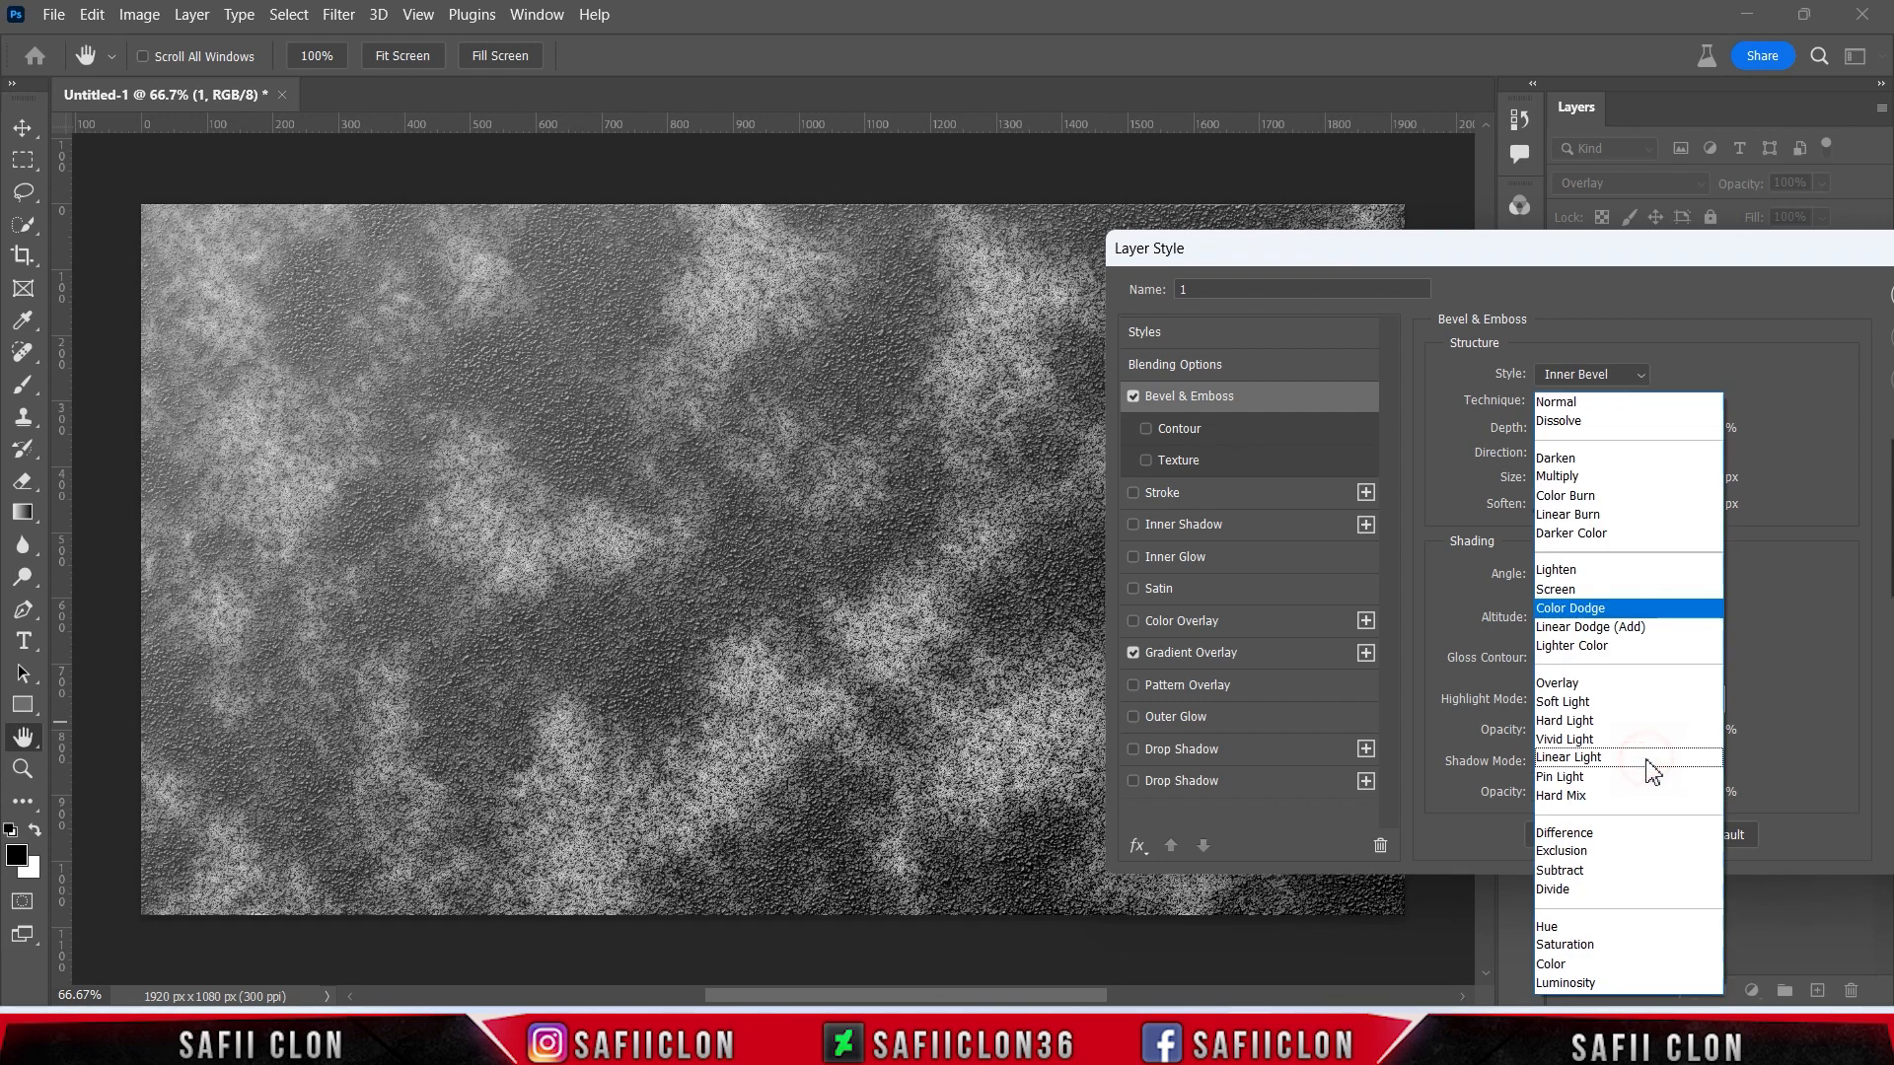
left_click(1578, 481)
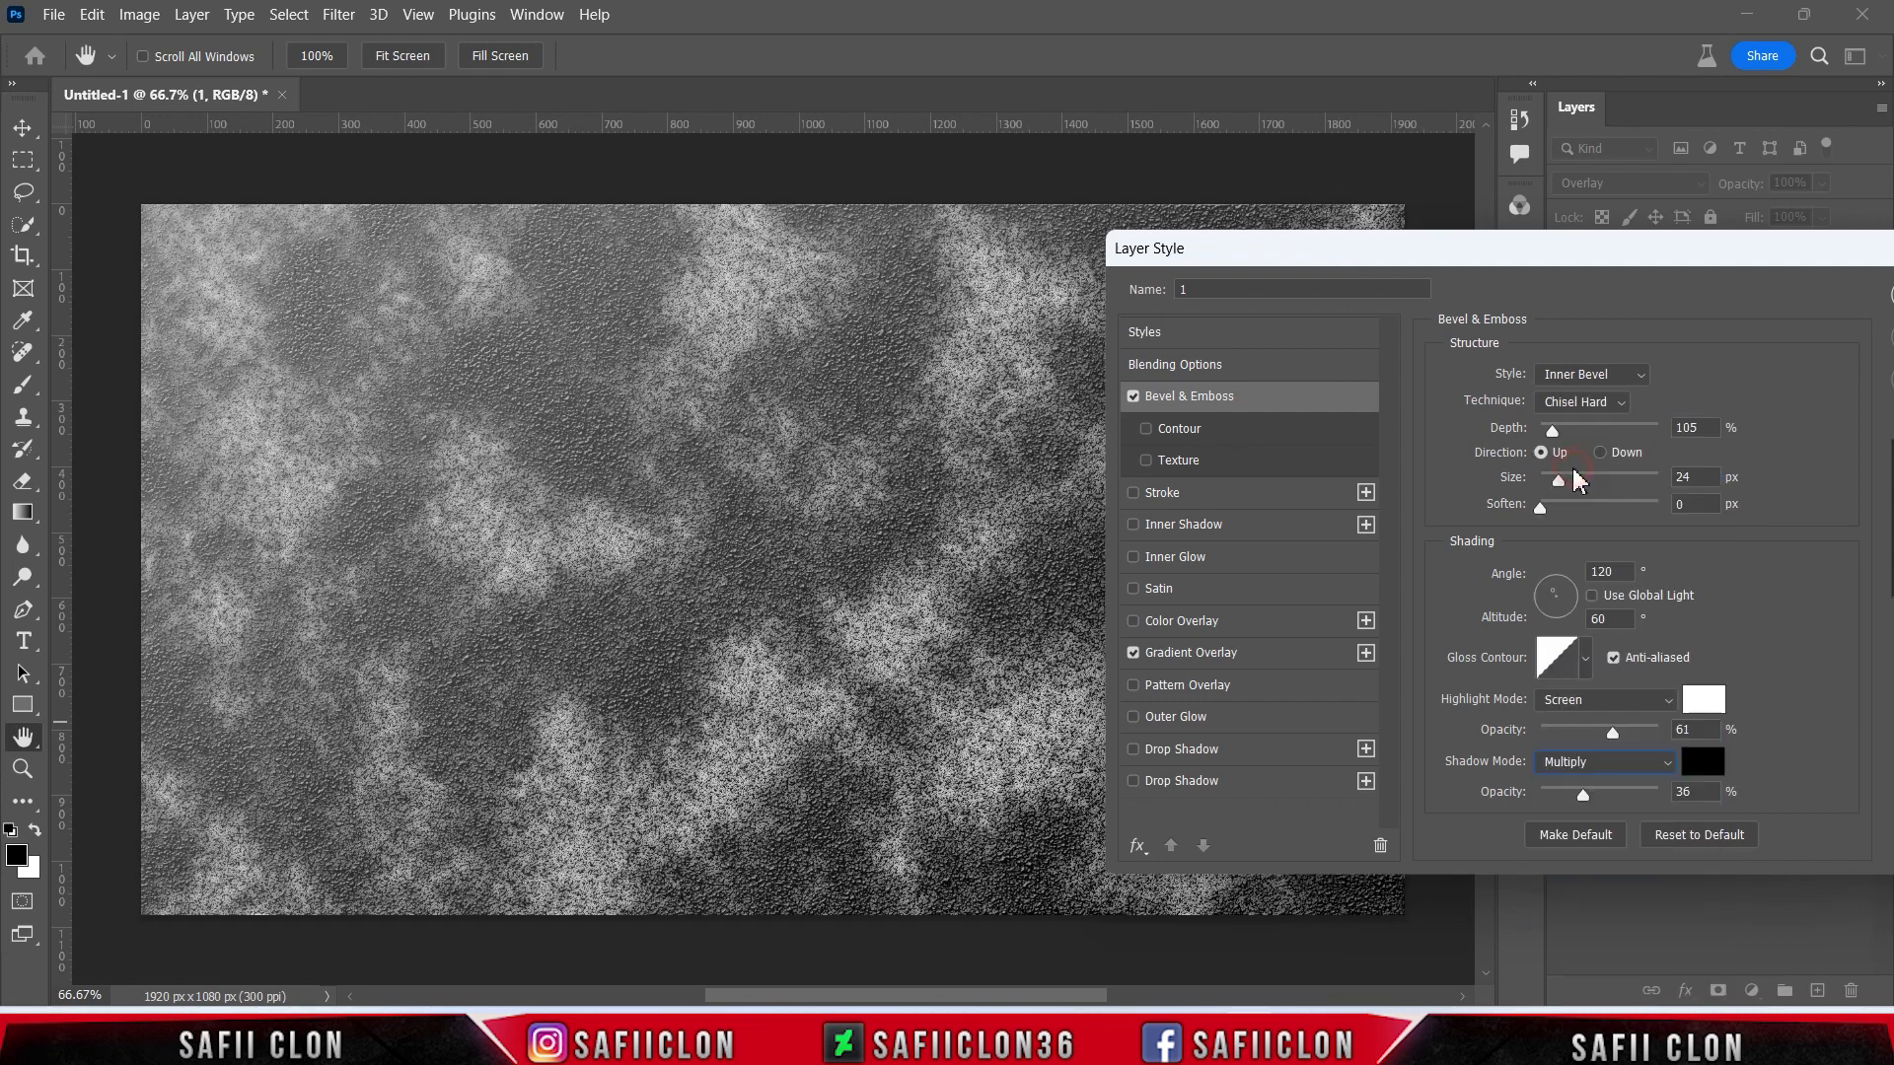
left_click(1703, 764)
left_click(1796, 254)
left_click_drag(1614, 792, 1650, 791)
- Enable Contour for the bevel with a 68% range, keeping the linear contour shape
left_click(1181, 431)
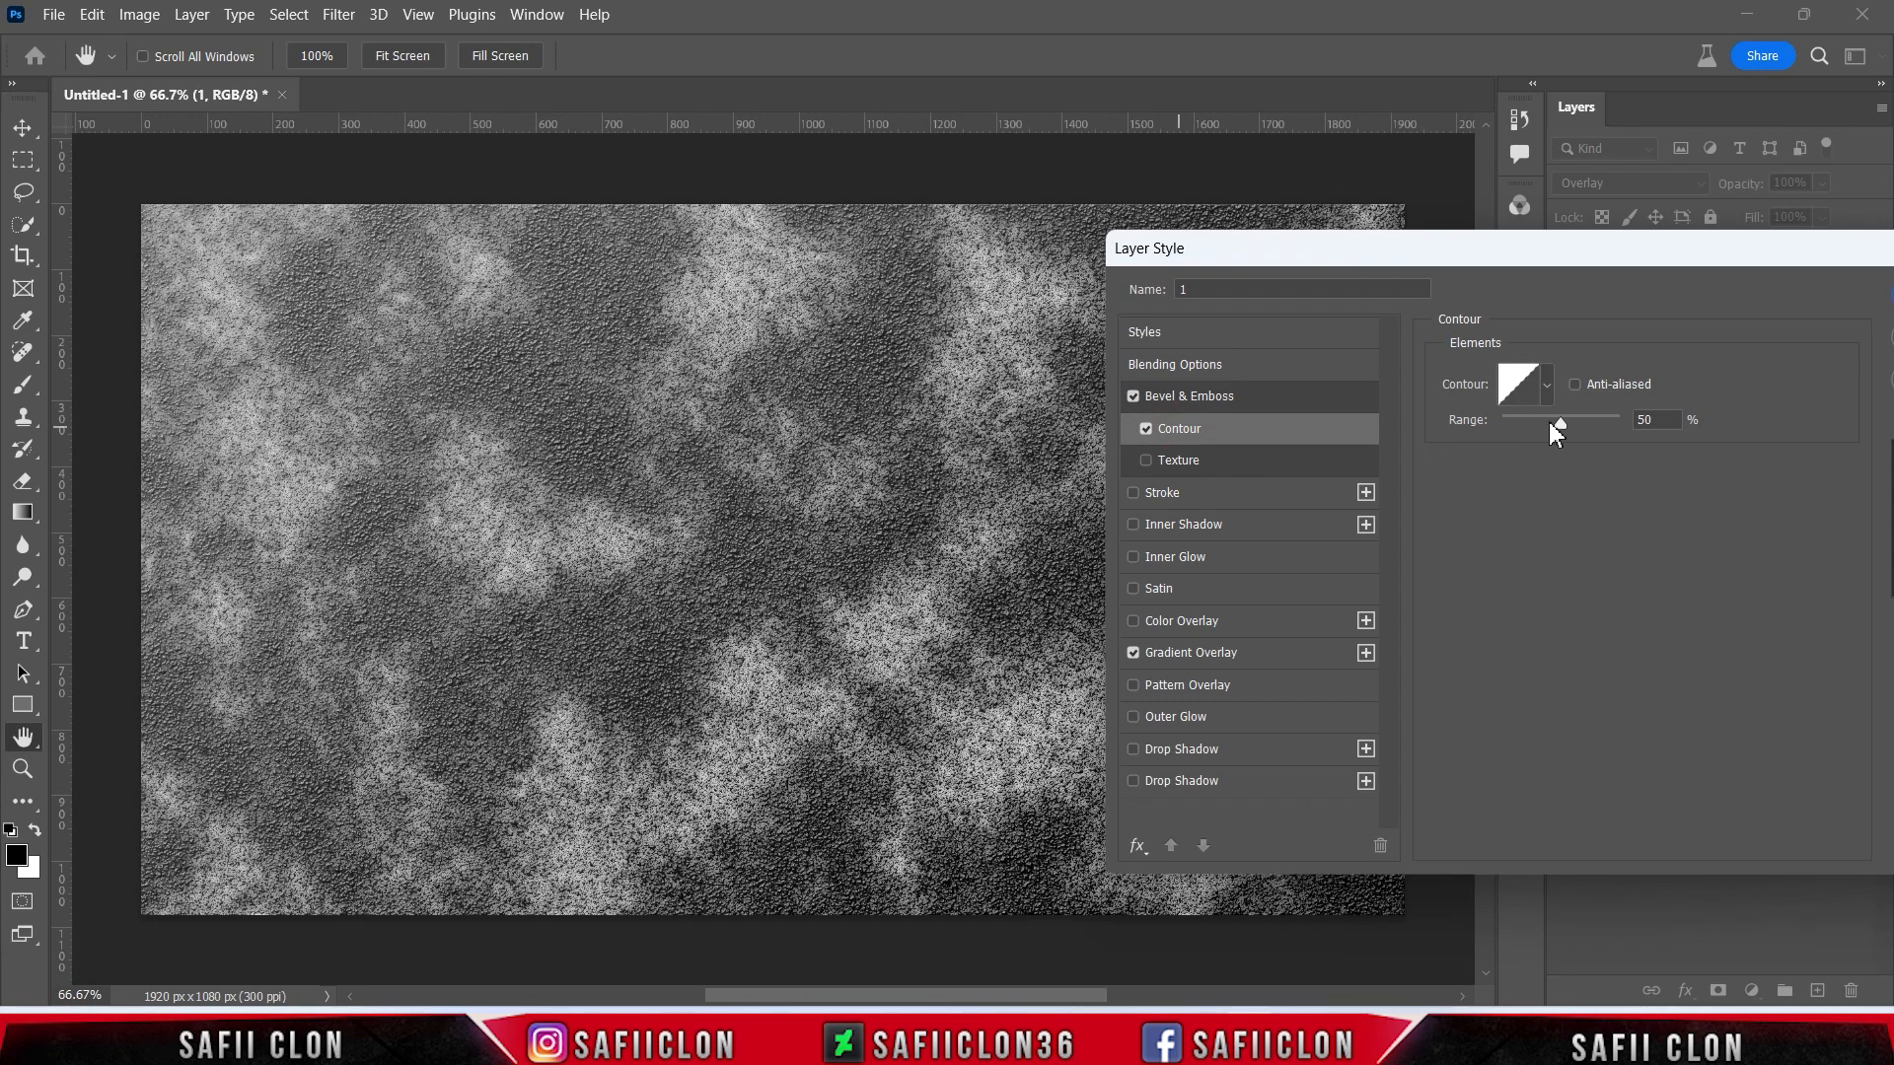
left_click_drag(1560, 424, 1578, 420)
left_click(1148, 430)
left_click(1148, 430)
left_click(1546, 387)
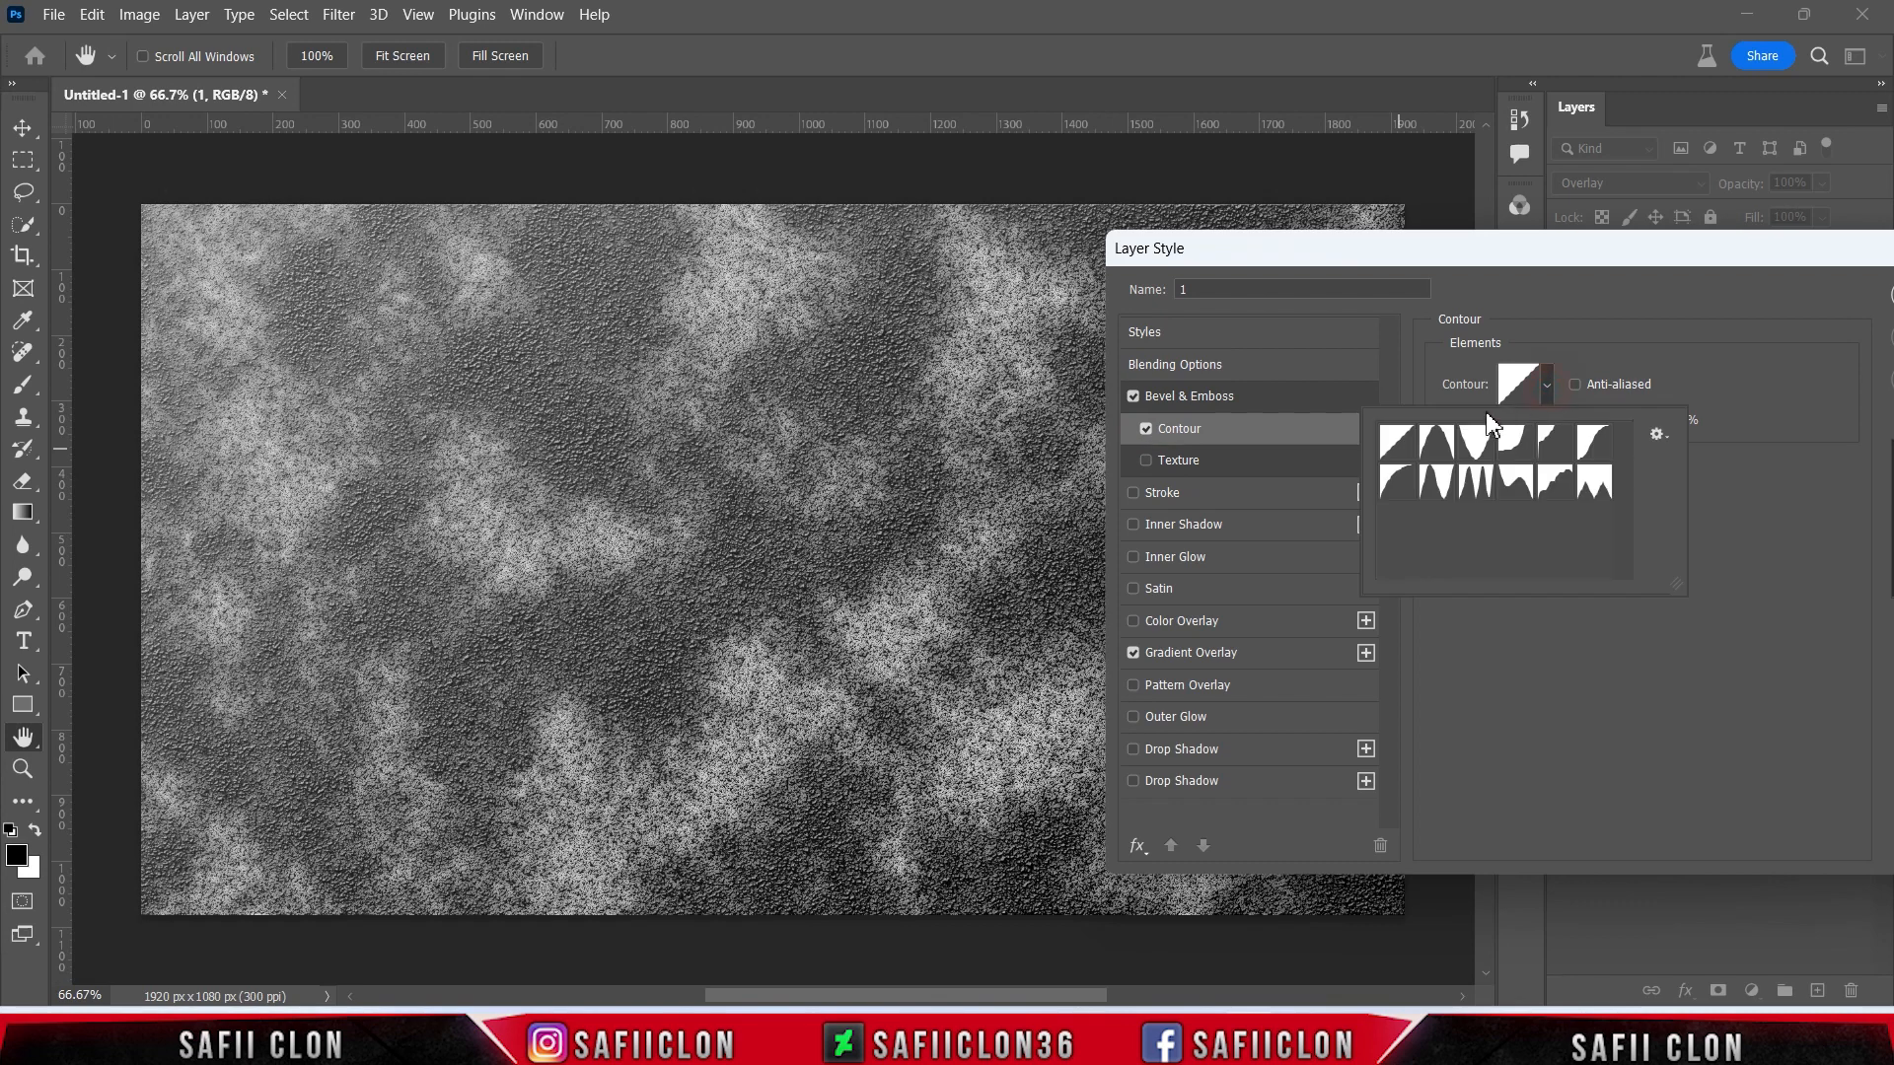
left_click(1548, 400)
- Apply the layer style to layer 1 and compare the image with and without that layer
left_click_drag(1738, 265, 1026, 292)
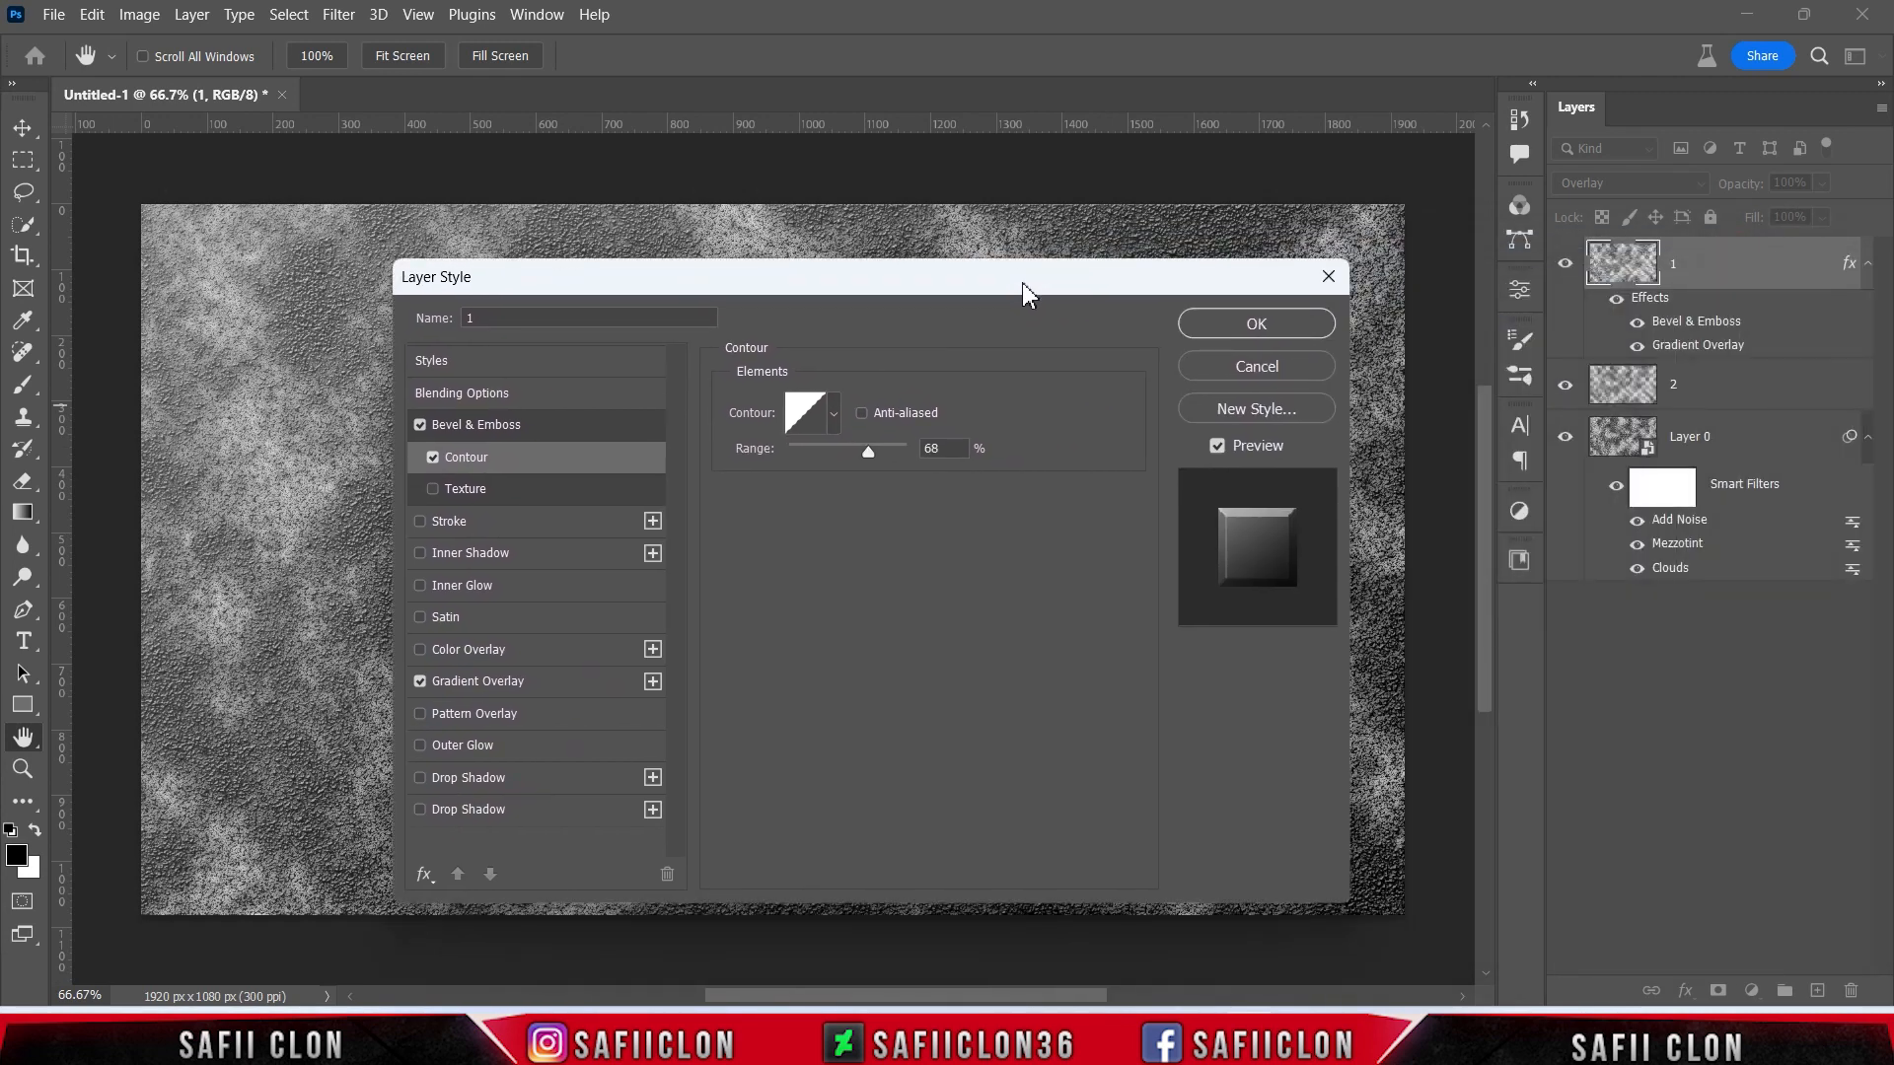
left_click(1287, 326)
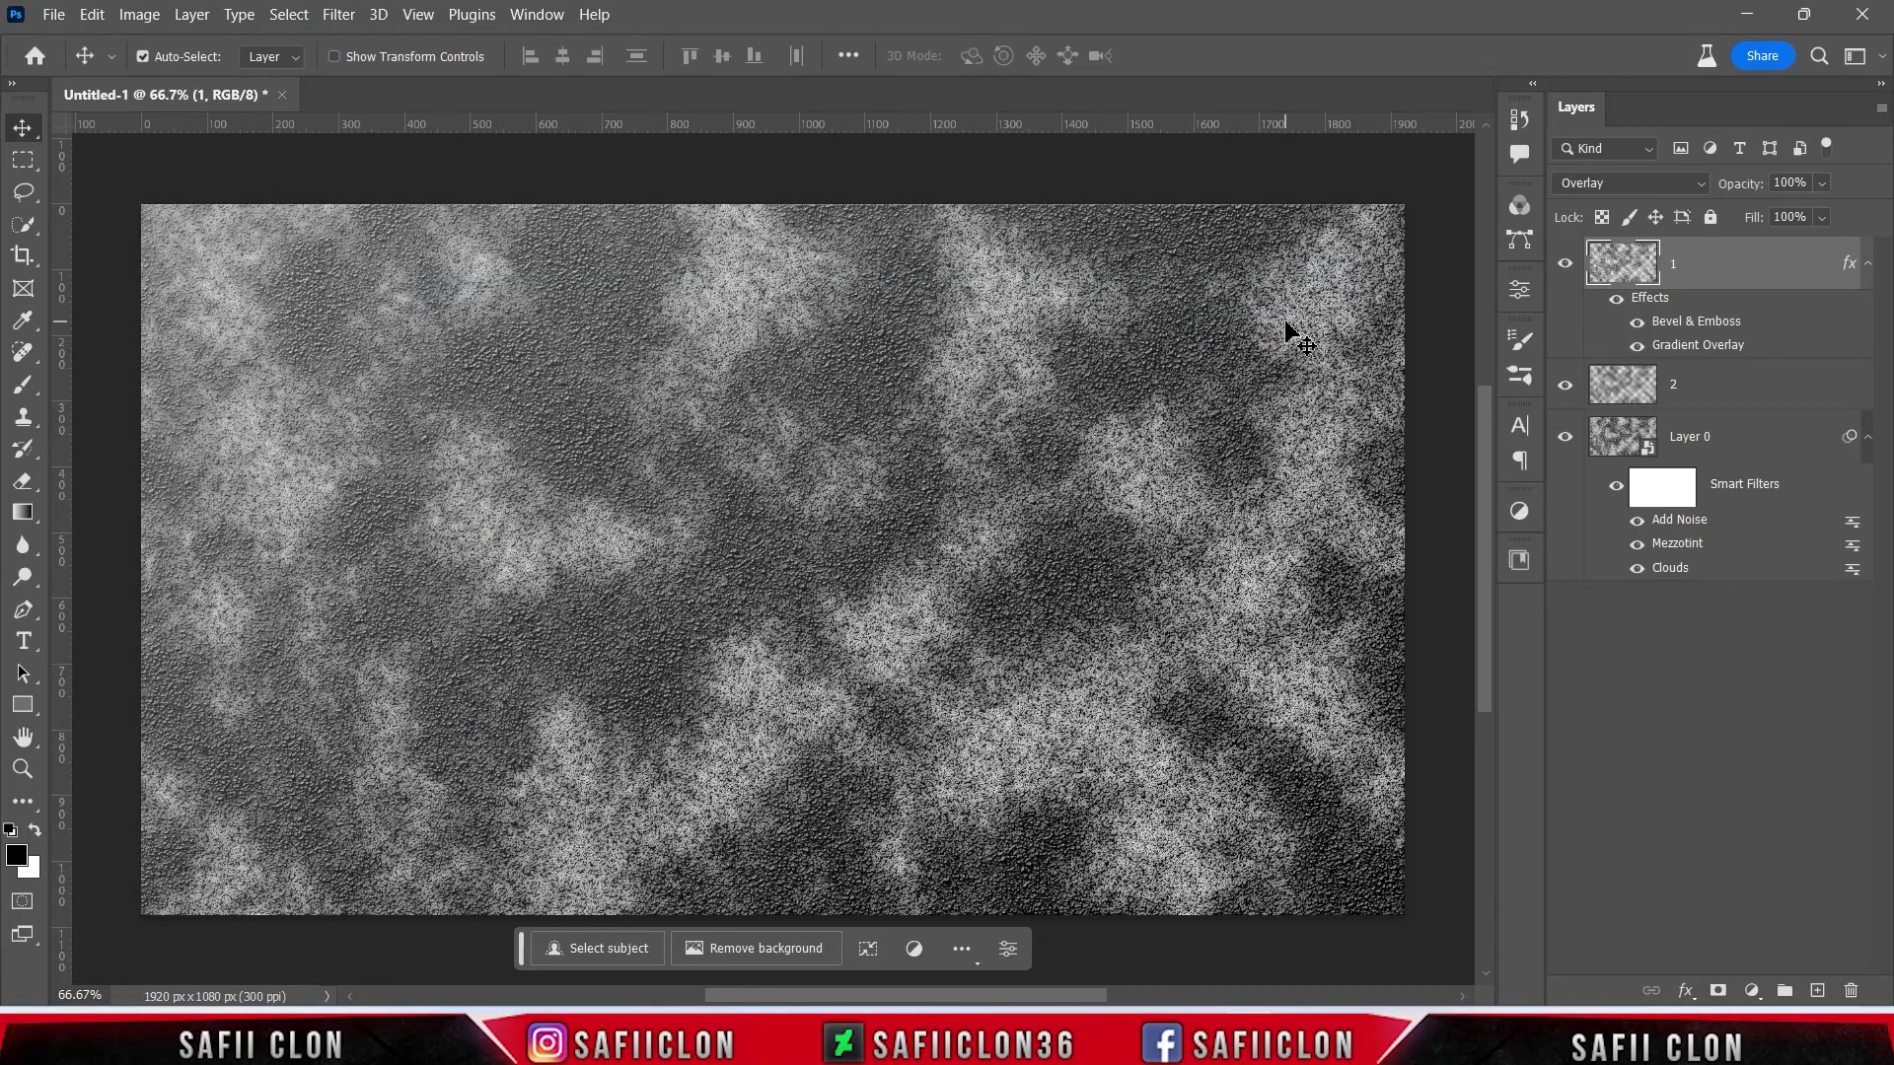
left_click(1566, 267)
left_click(1566, 266)
left_click(1566, 266)
left_click(1566, 266)
- Add a Gradient Map adjustment layer above layer 1 and choose the Black, White preset from the Basics gradients
left_click(1752, 990)
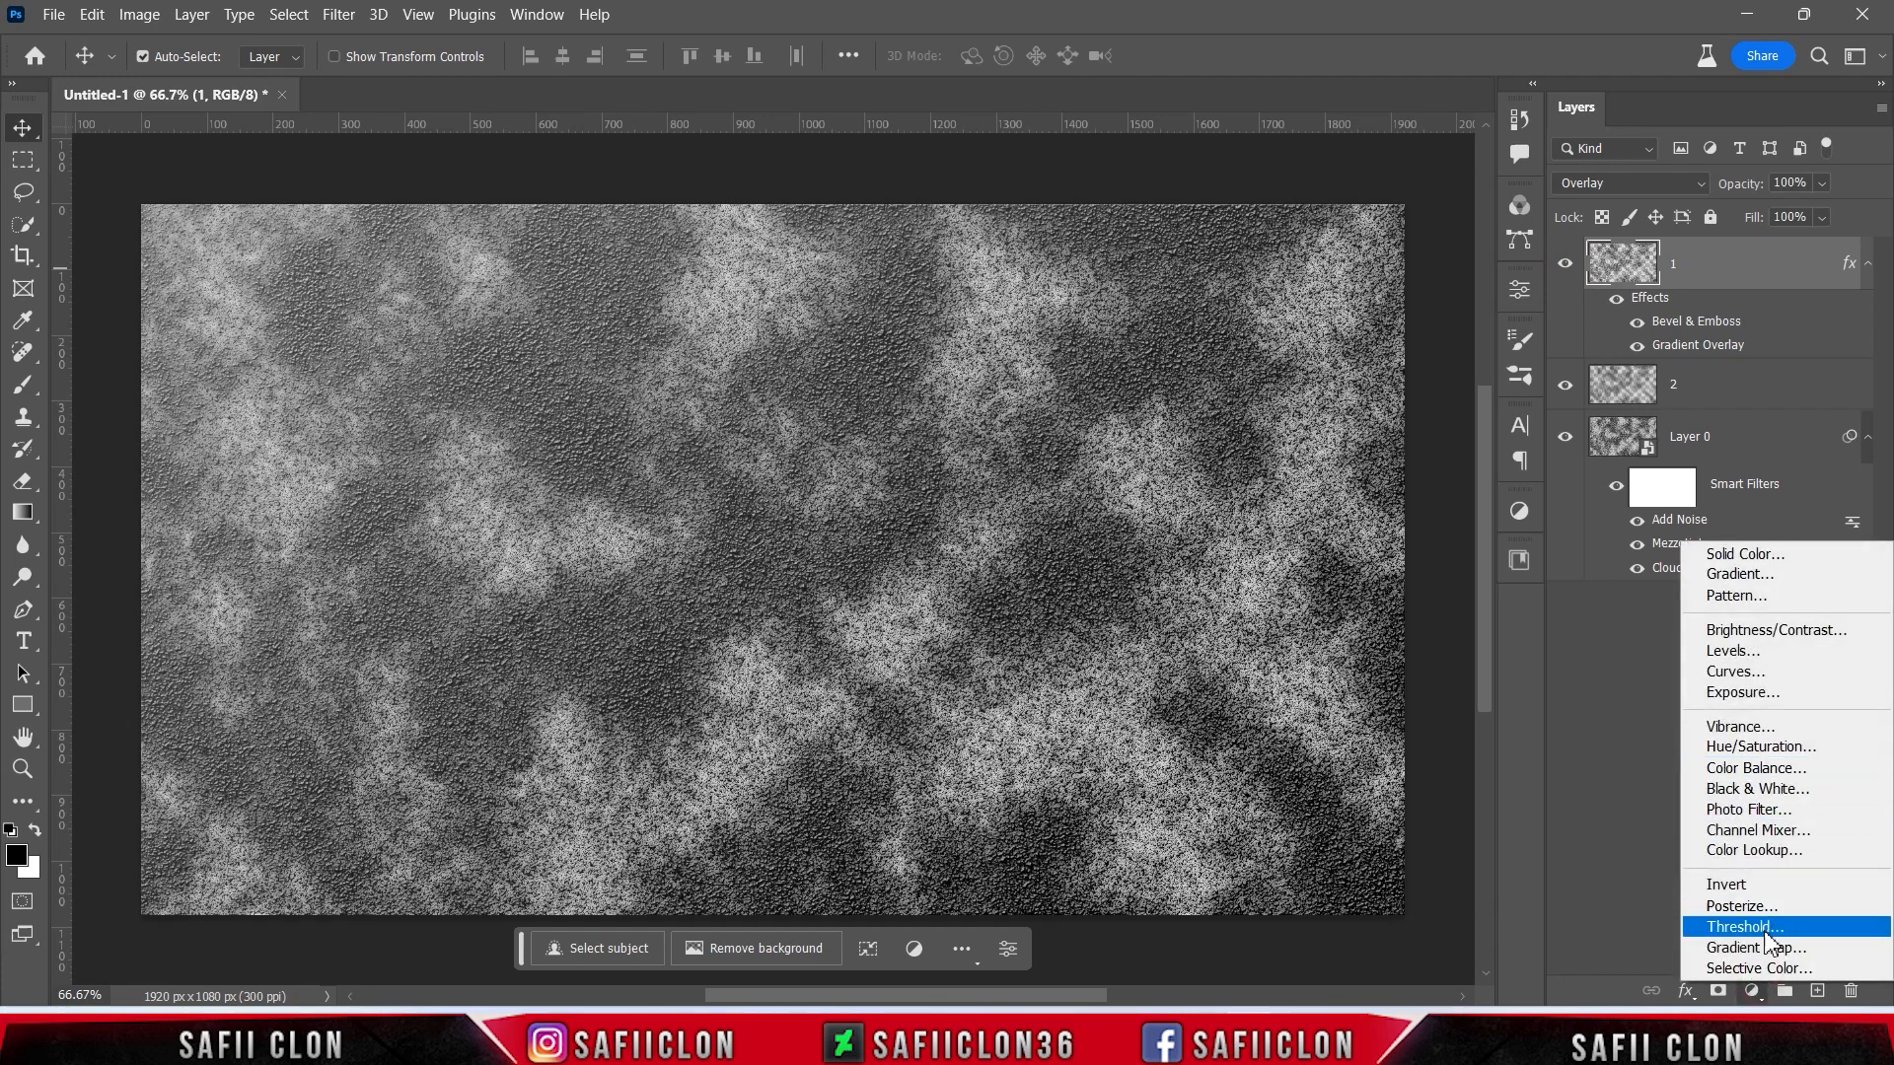
left_click(1775, 949)
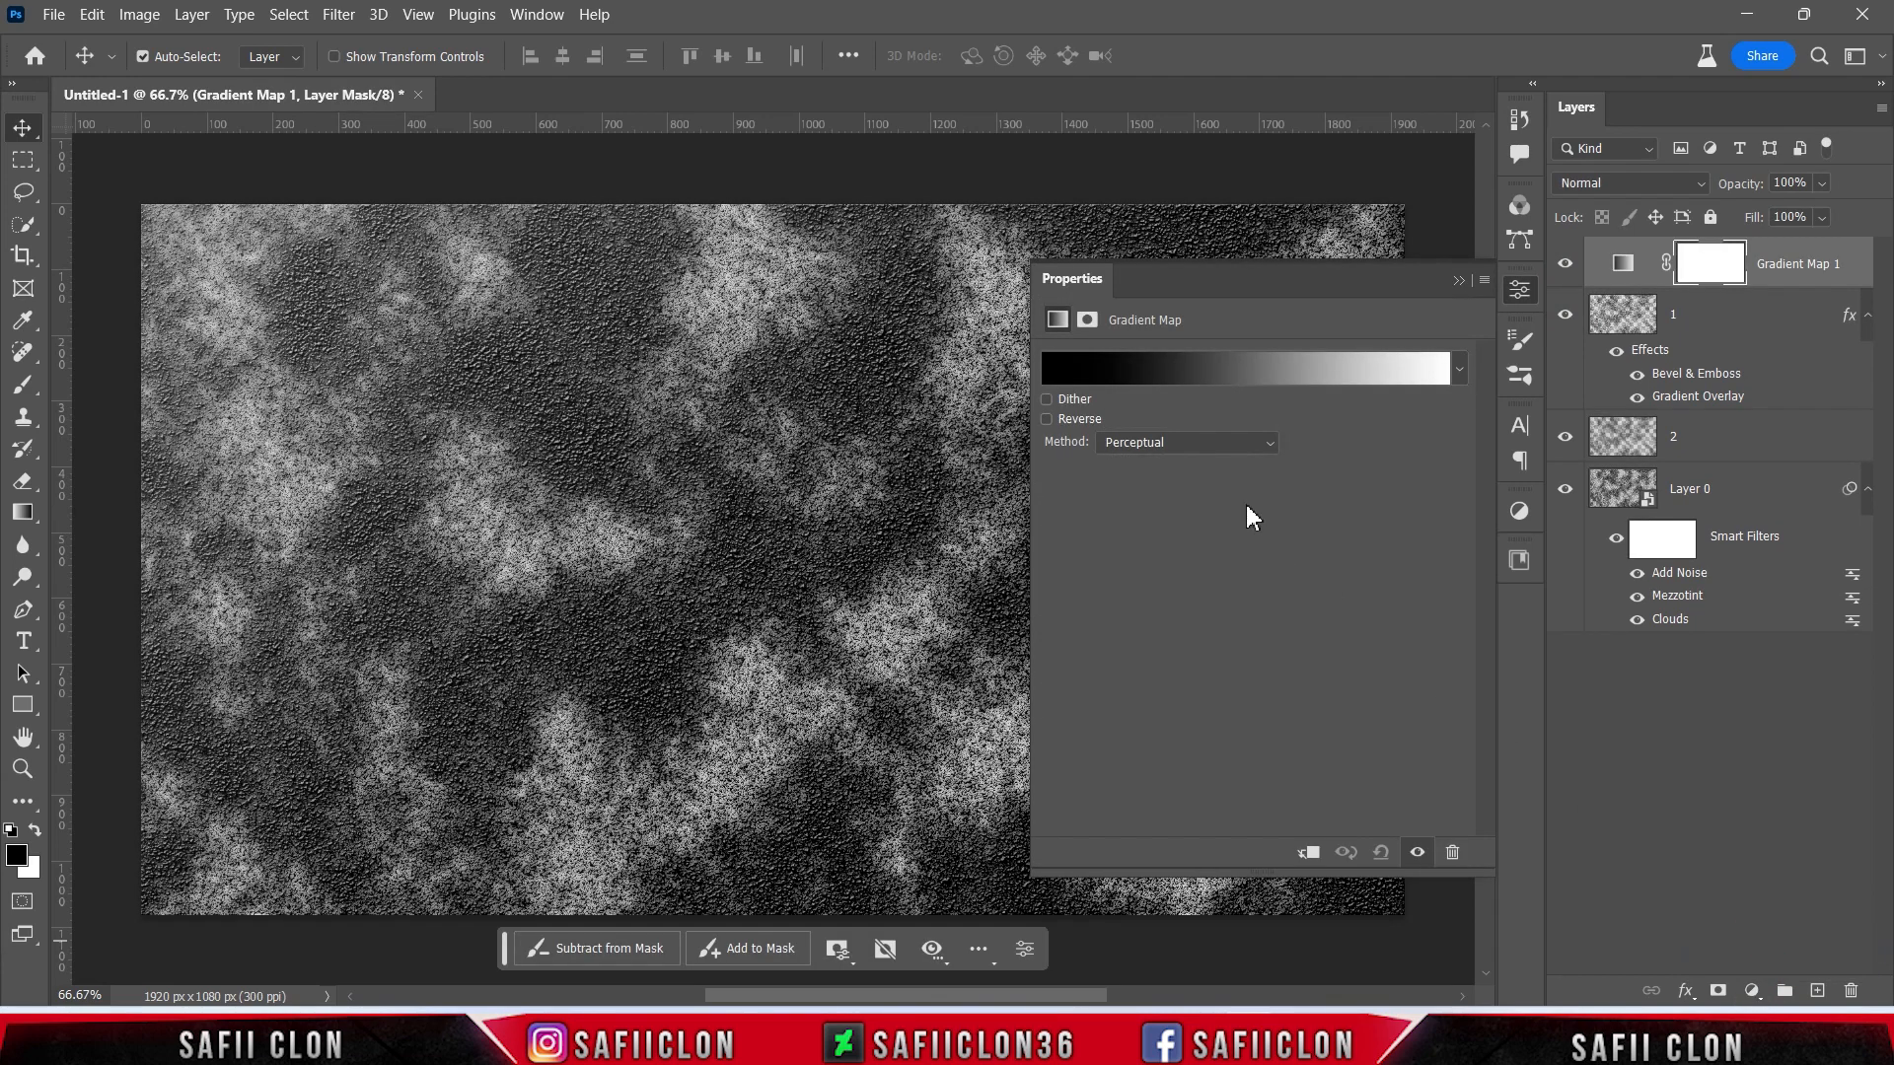
left_click(1223, 367)
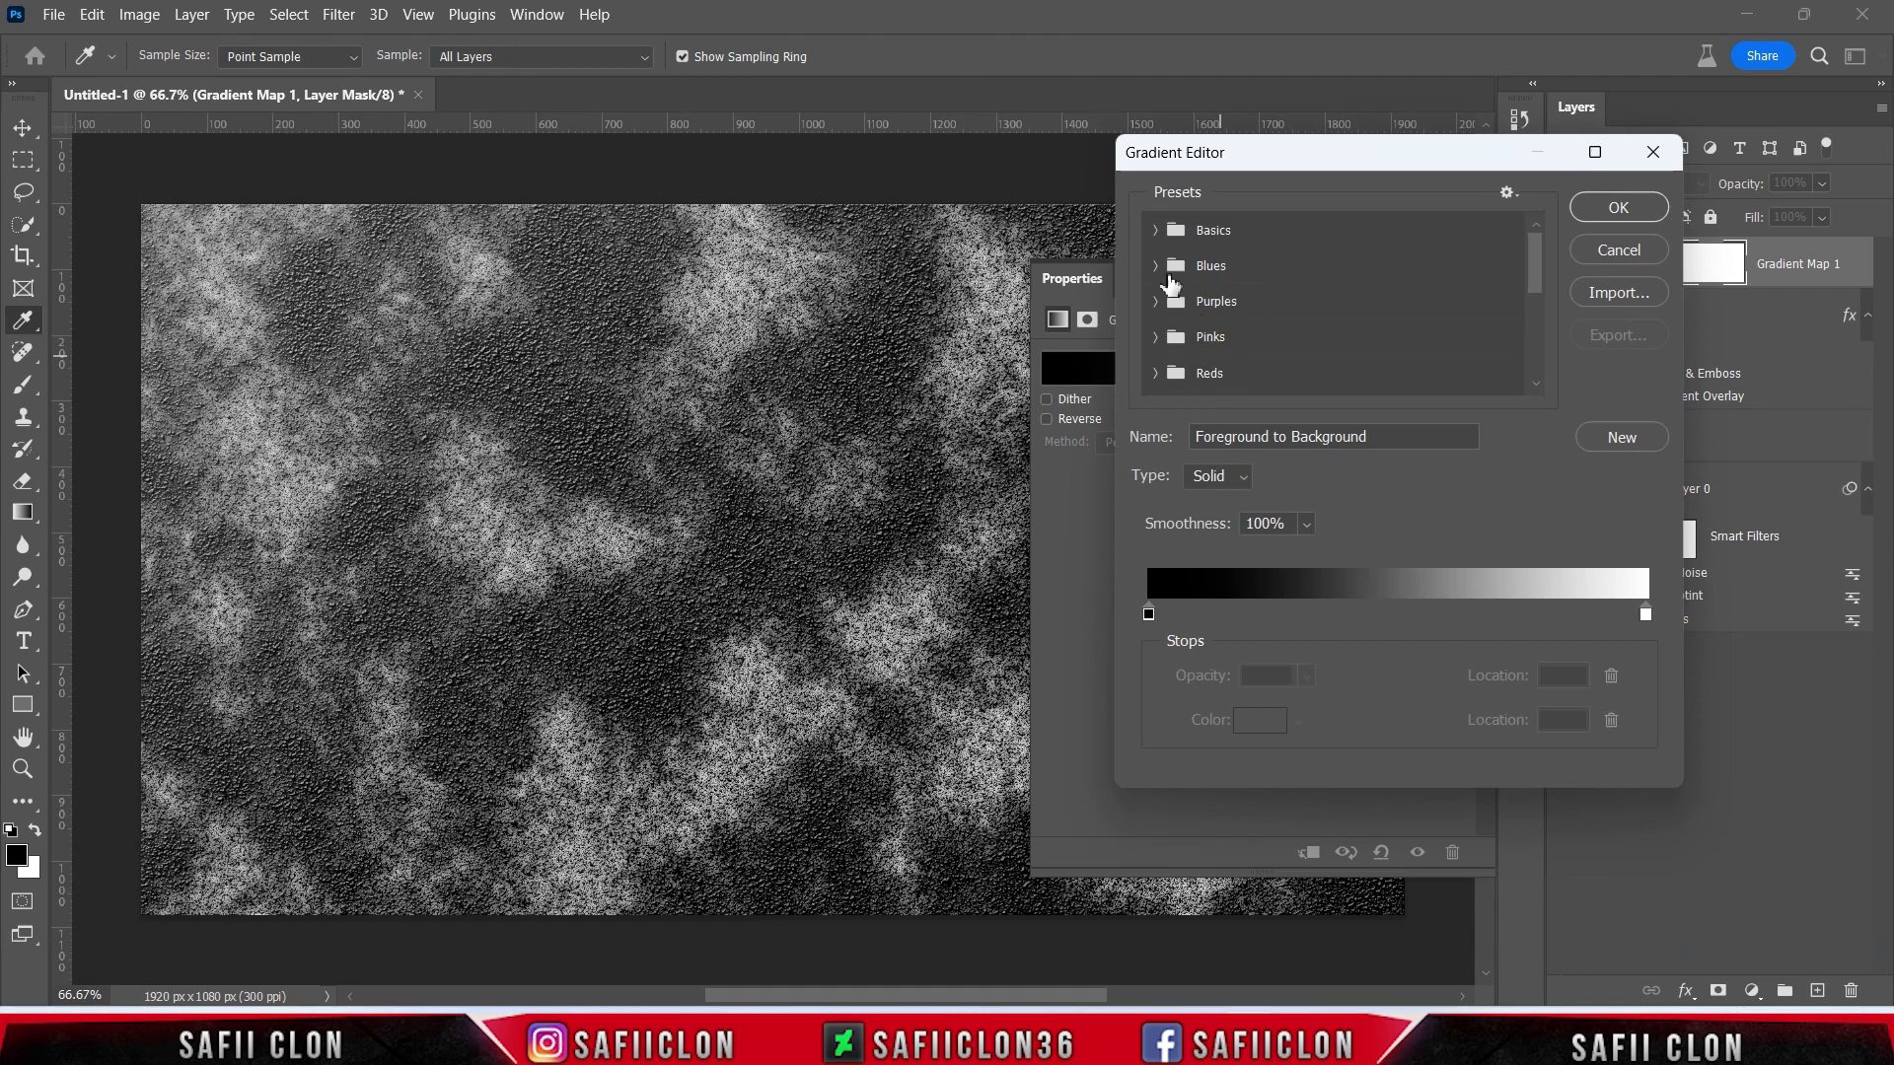
left_click(1158, 235)
left_click(1265, 269)
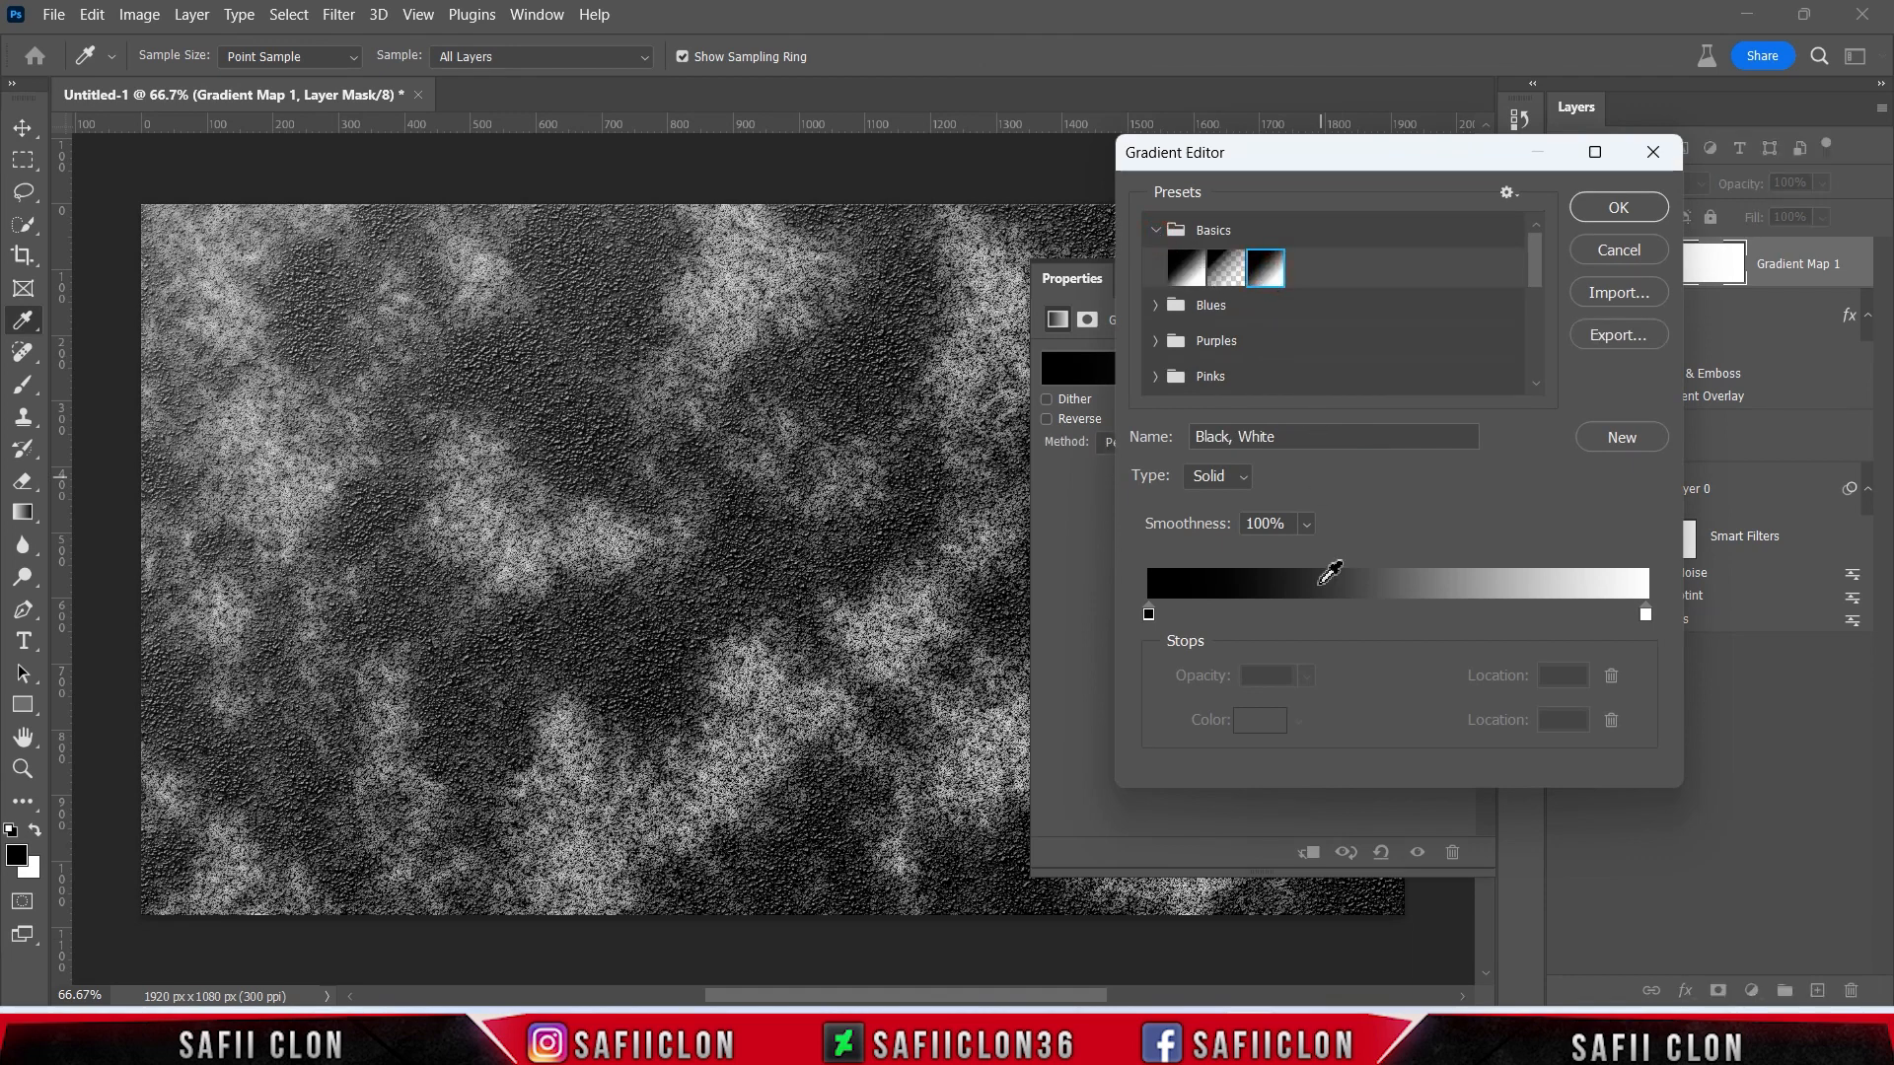
- Set the color stop at location 0 of the gradient map to black, 000000
left_click(1148, 614)
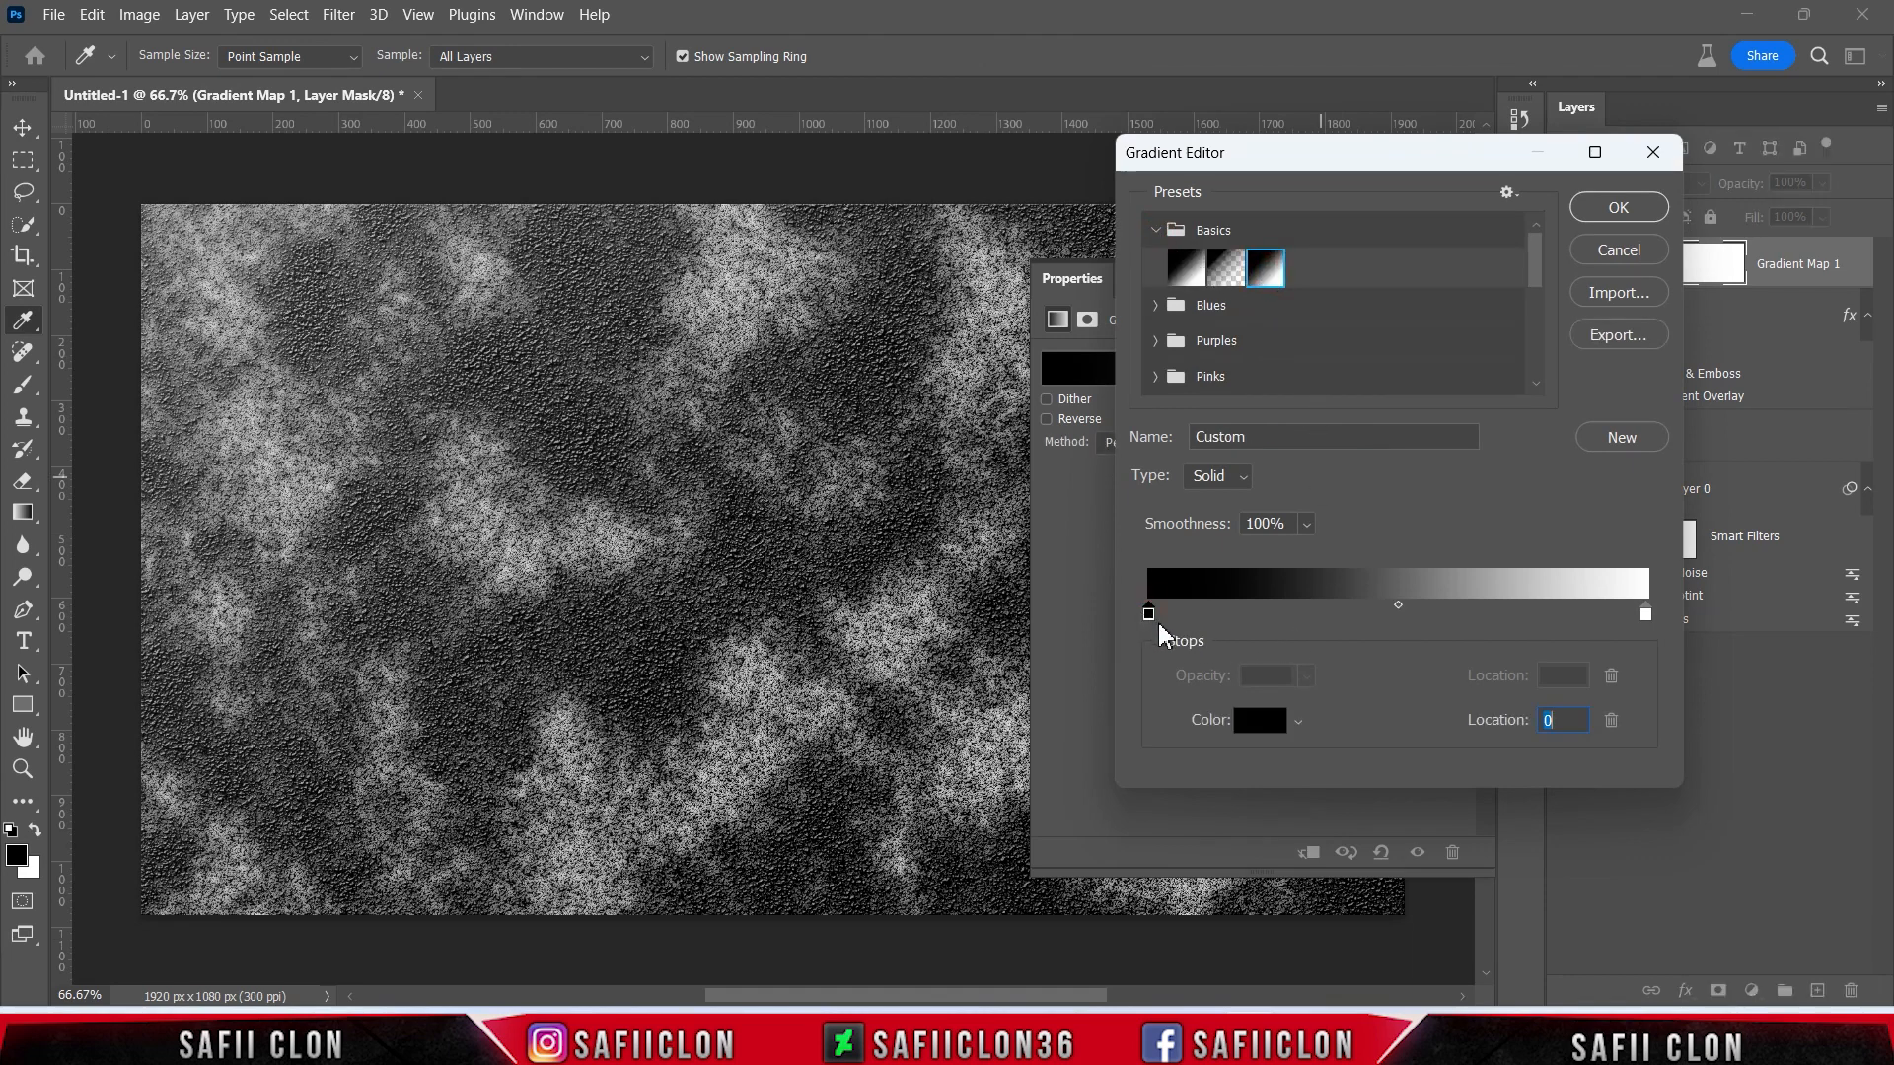
left_click(1263, 723)
left_click_drag(1317, 524, 1237, 581)
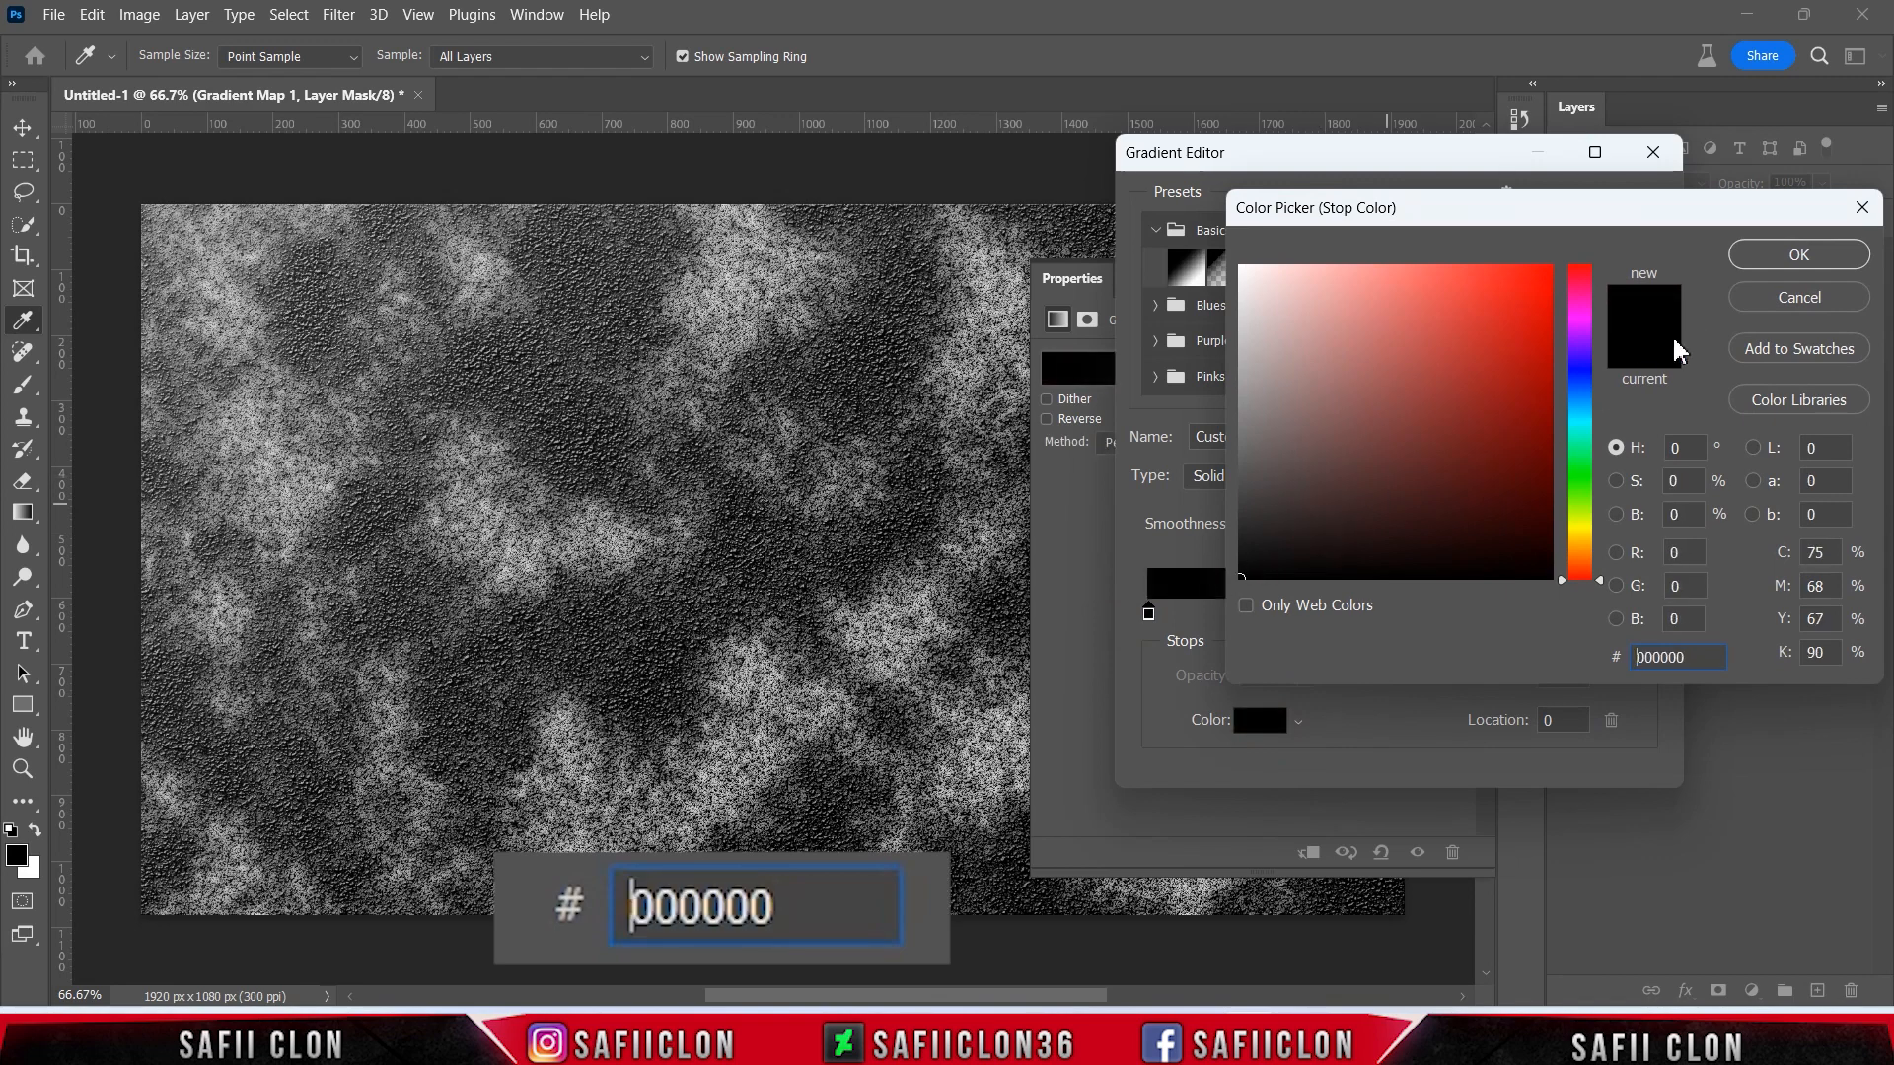
left_click(1799, 254)
- Add a color stop at location 23 of the gradient and set its color to 5e0000
left_click_drag(1192, 614, 1266, 615)
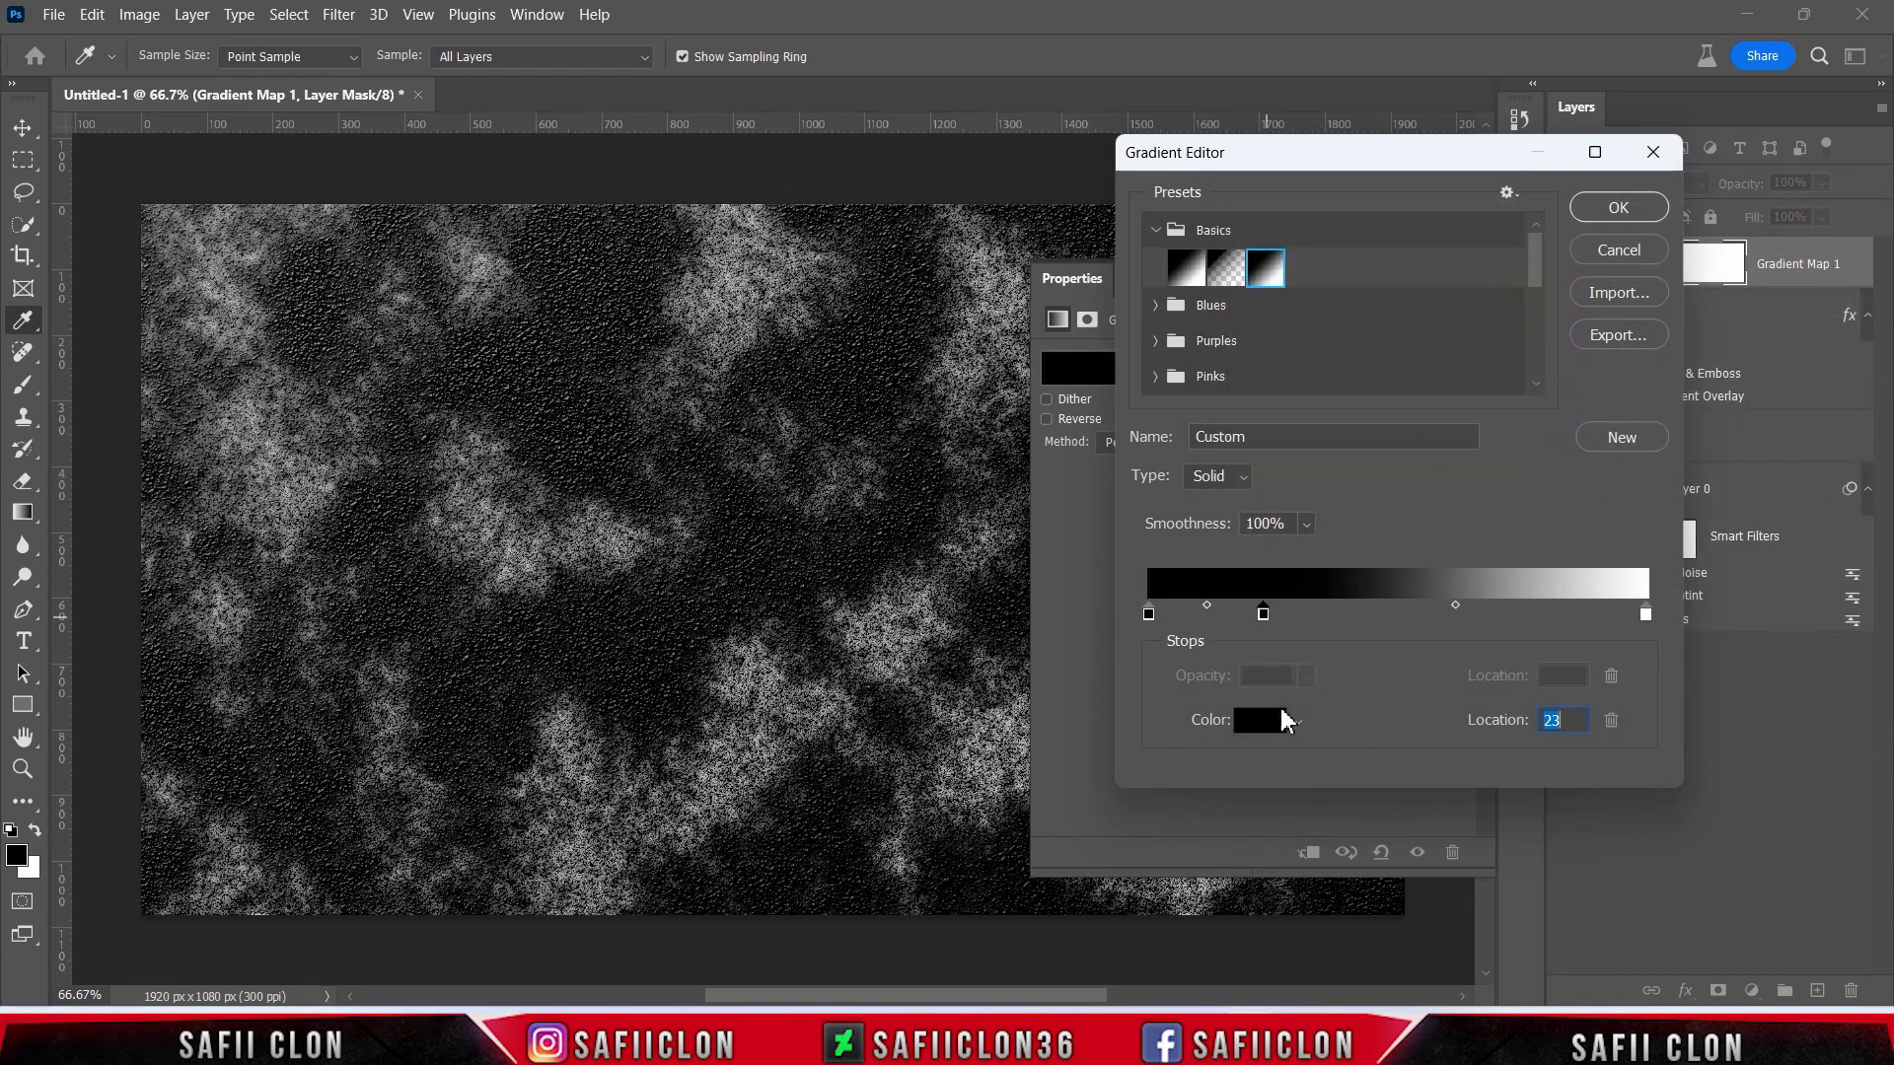
left_click(1268, 727)
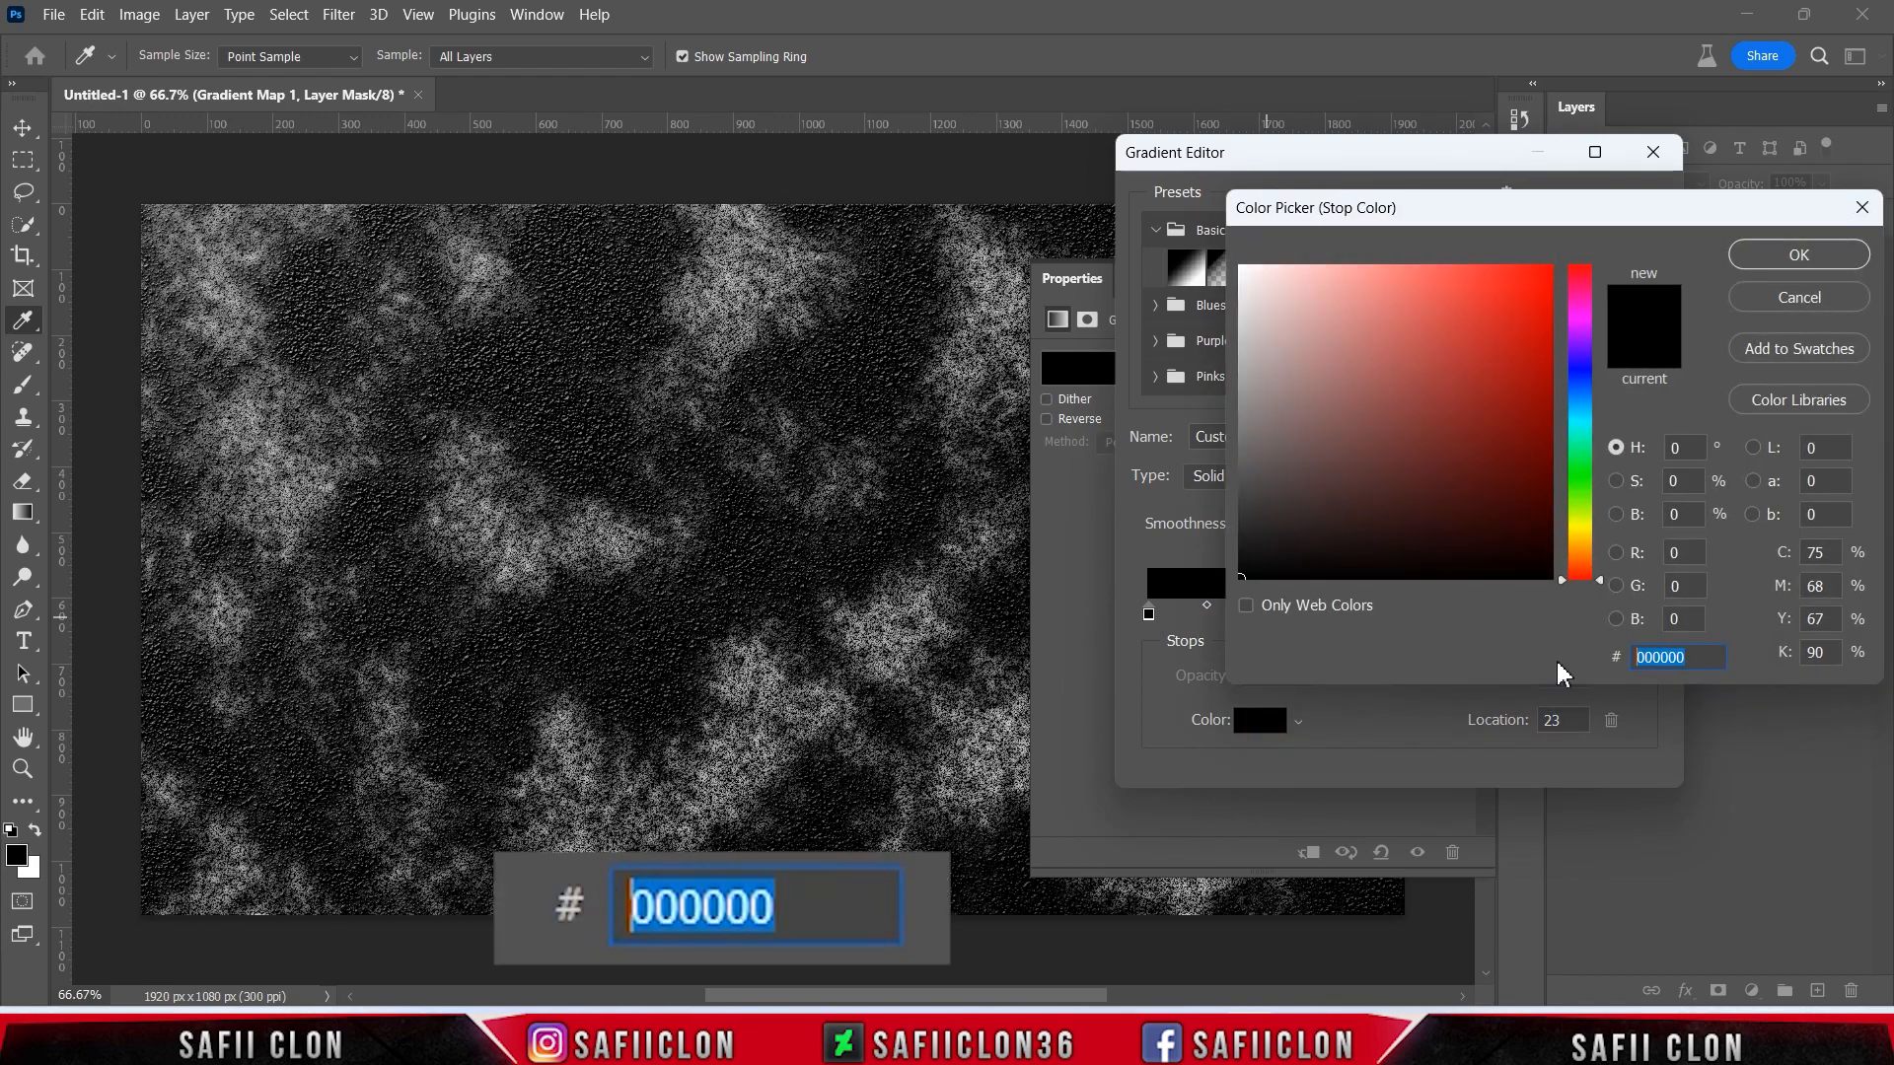
type("5e0000")
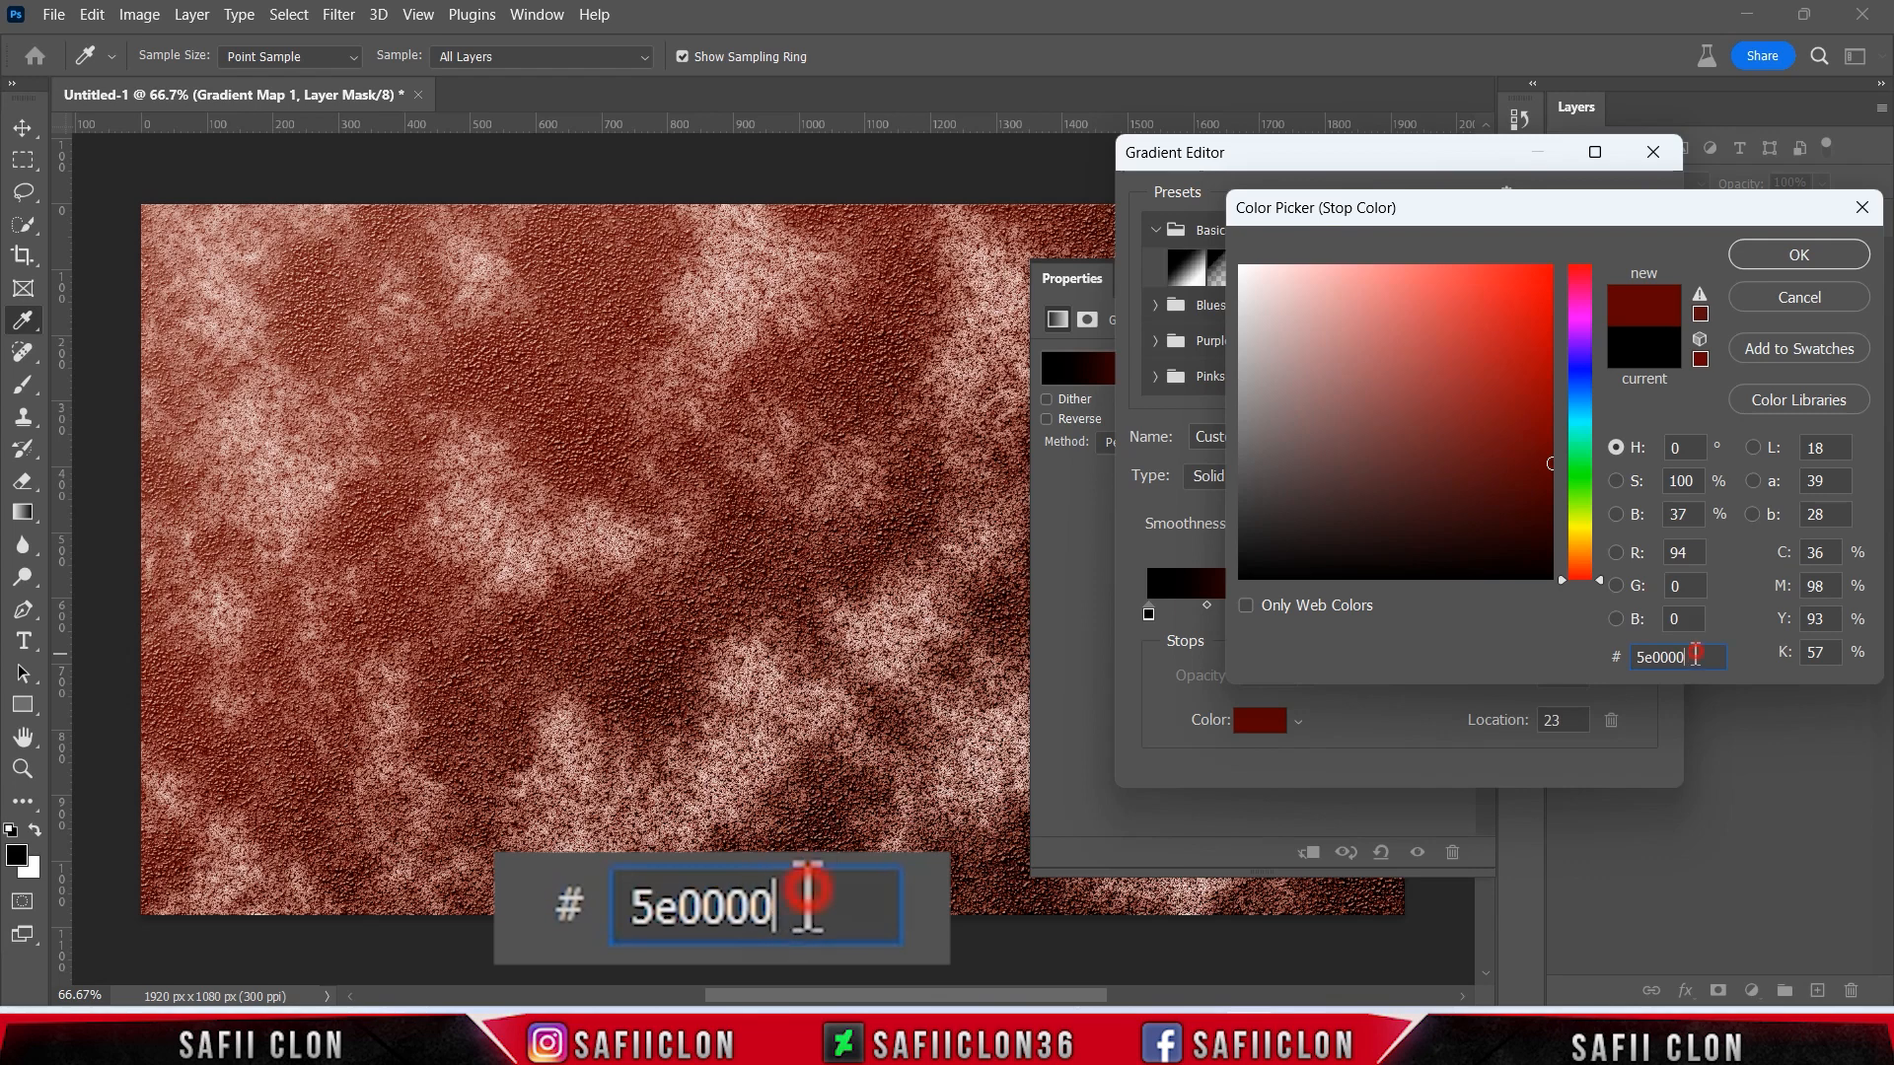
left_click(1797, 255)
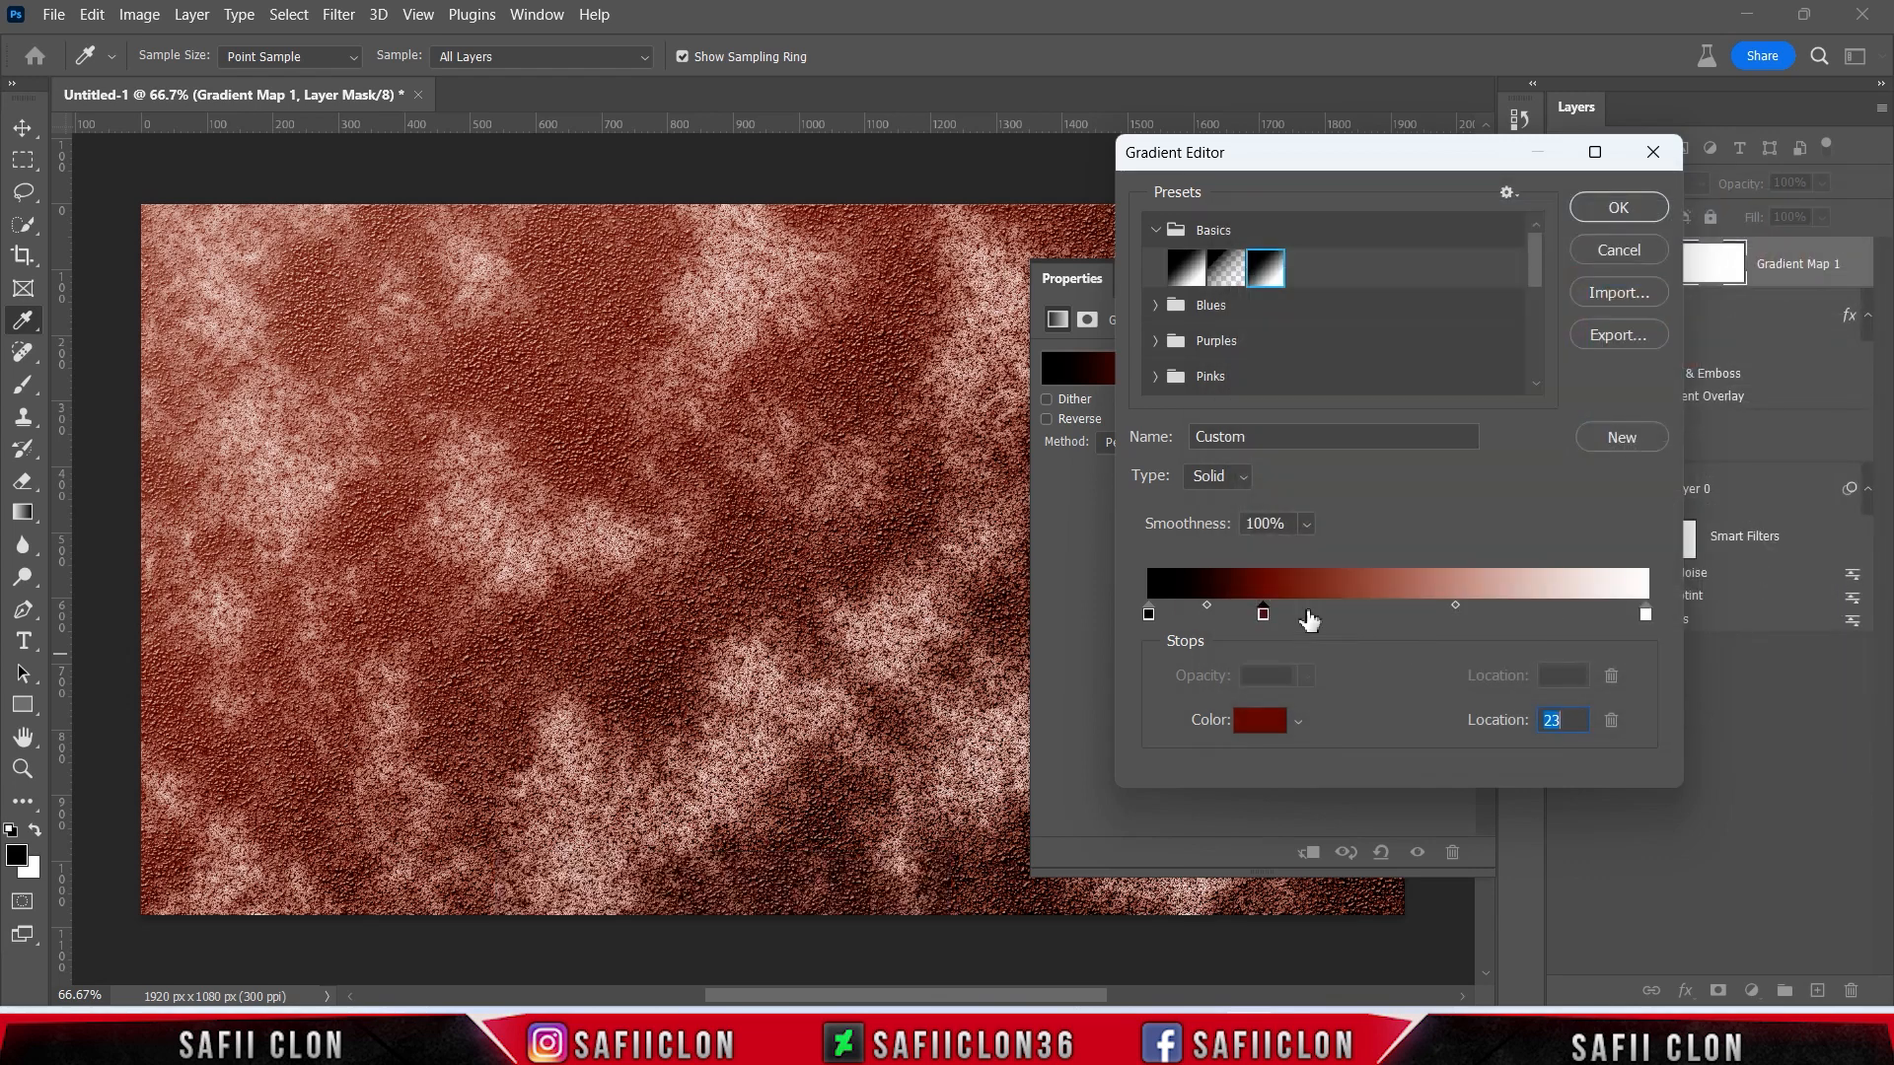
- Add a color stop at location 35 of the gradient and set its color to 04073c
mouse_move(1326, 614)
left_mouse_down()
mouse_move(1361, 612)
mouse_move(1332, 616)
left_mouse_up()
key("Delete")
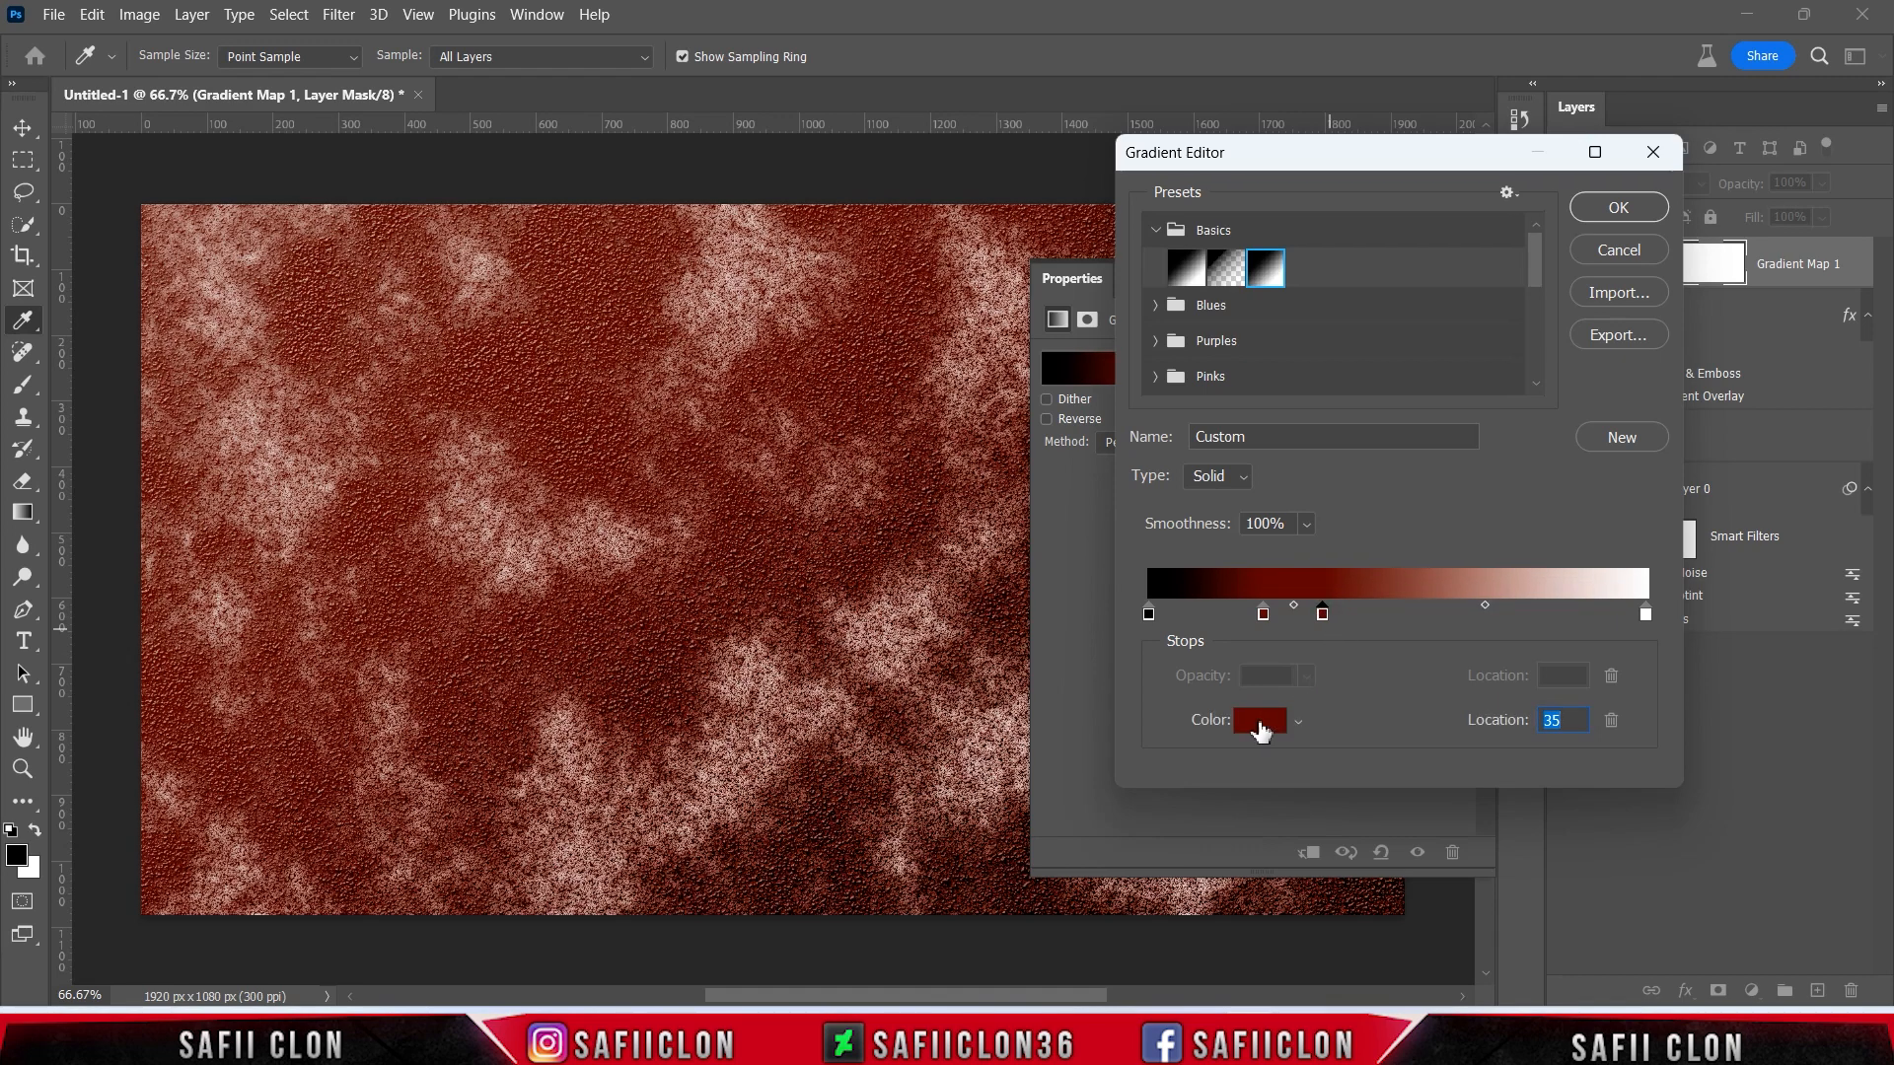
left_click(1259, 720)
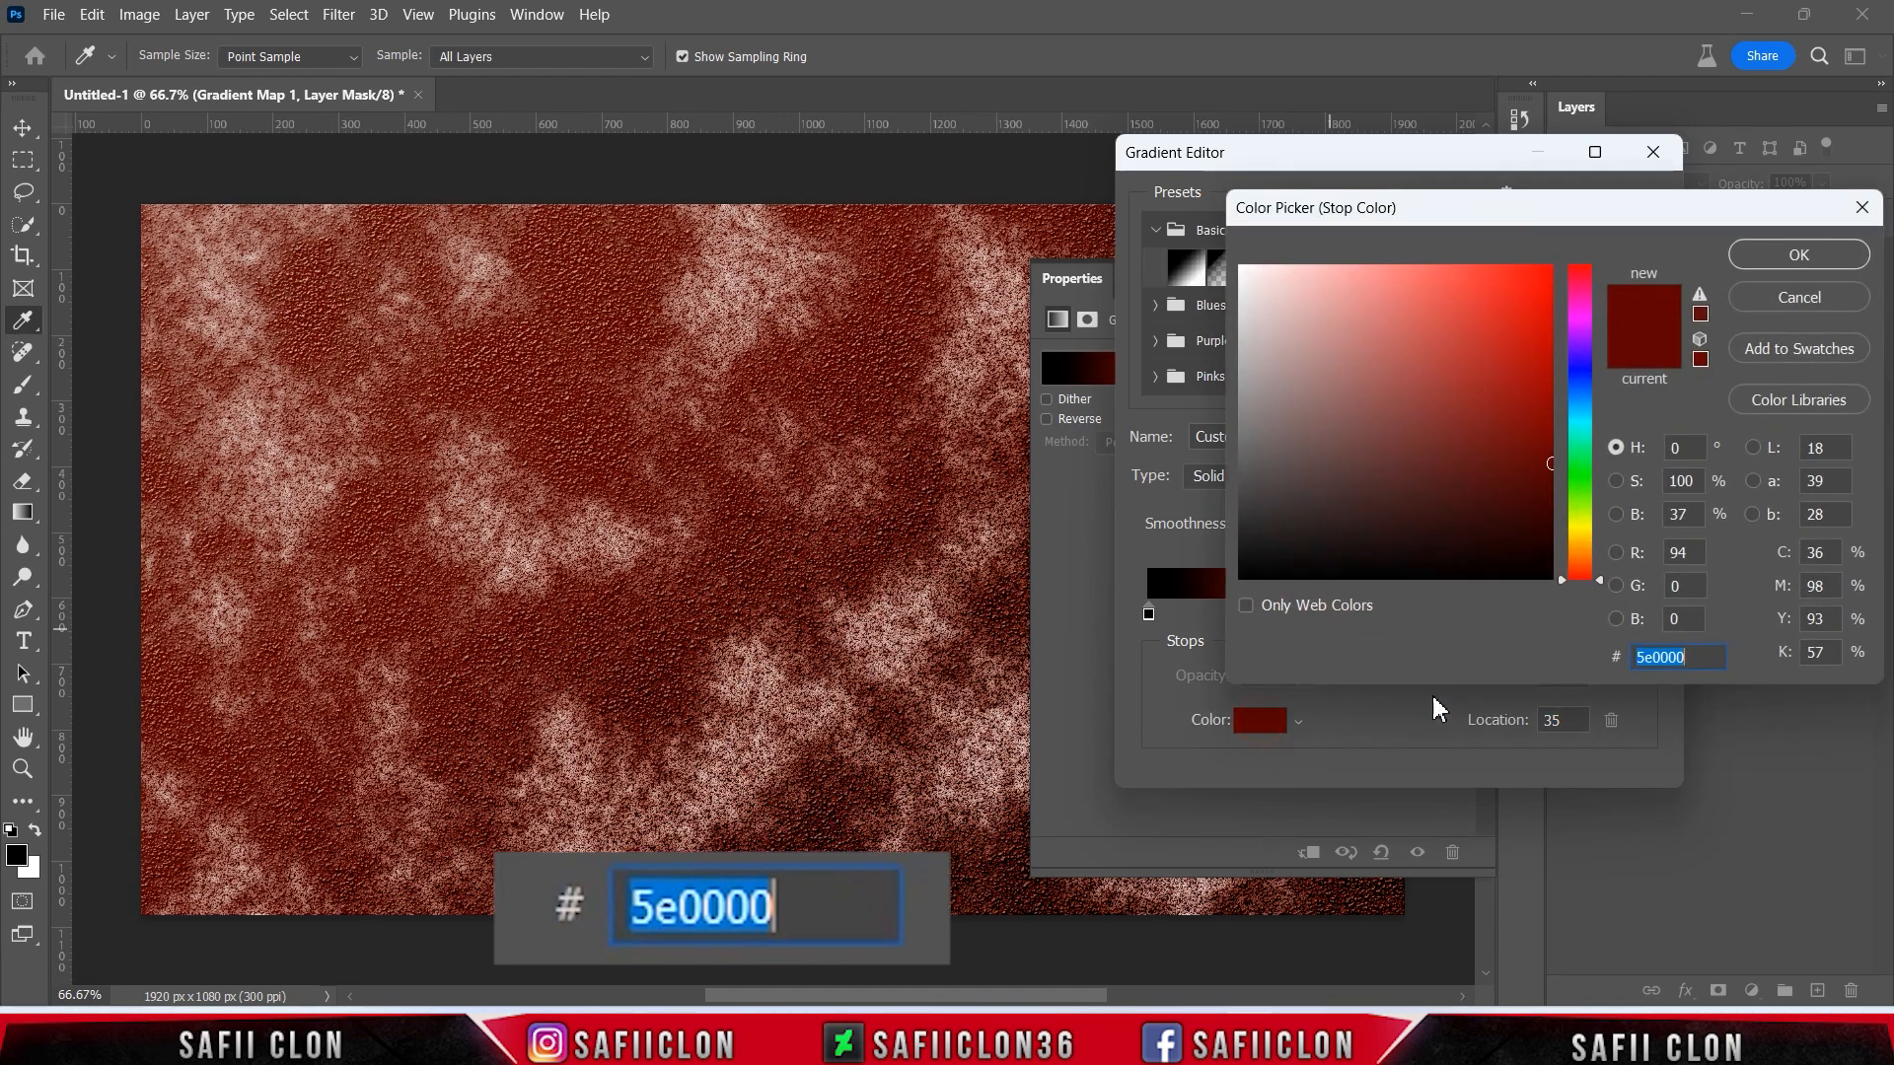
left_click_drag(1691, 659, 1615, 661)
type("04")
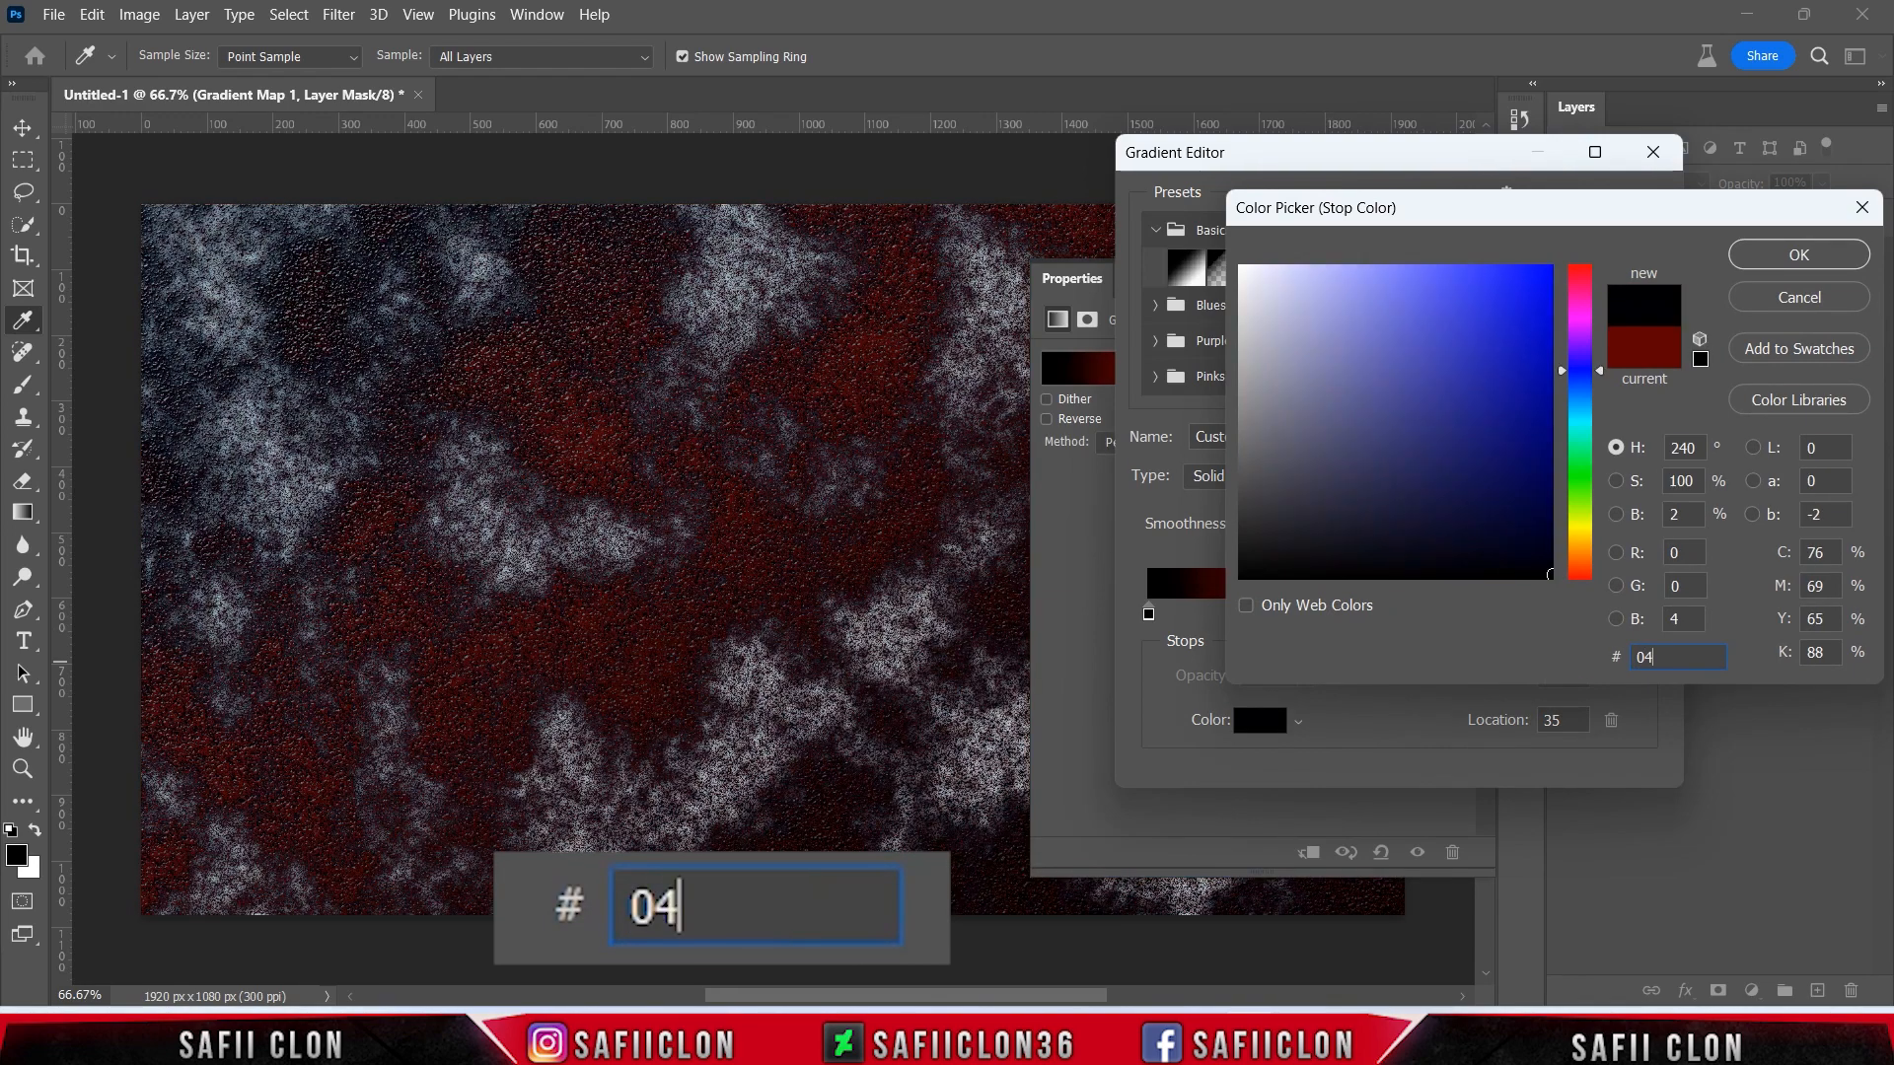
type("073")
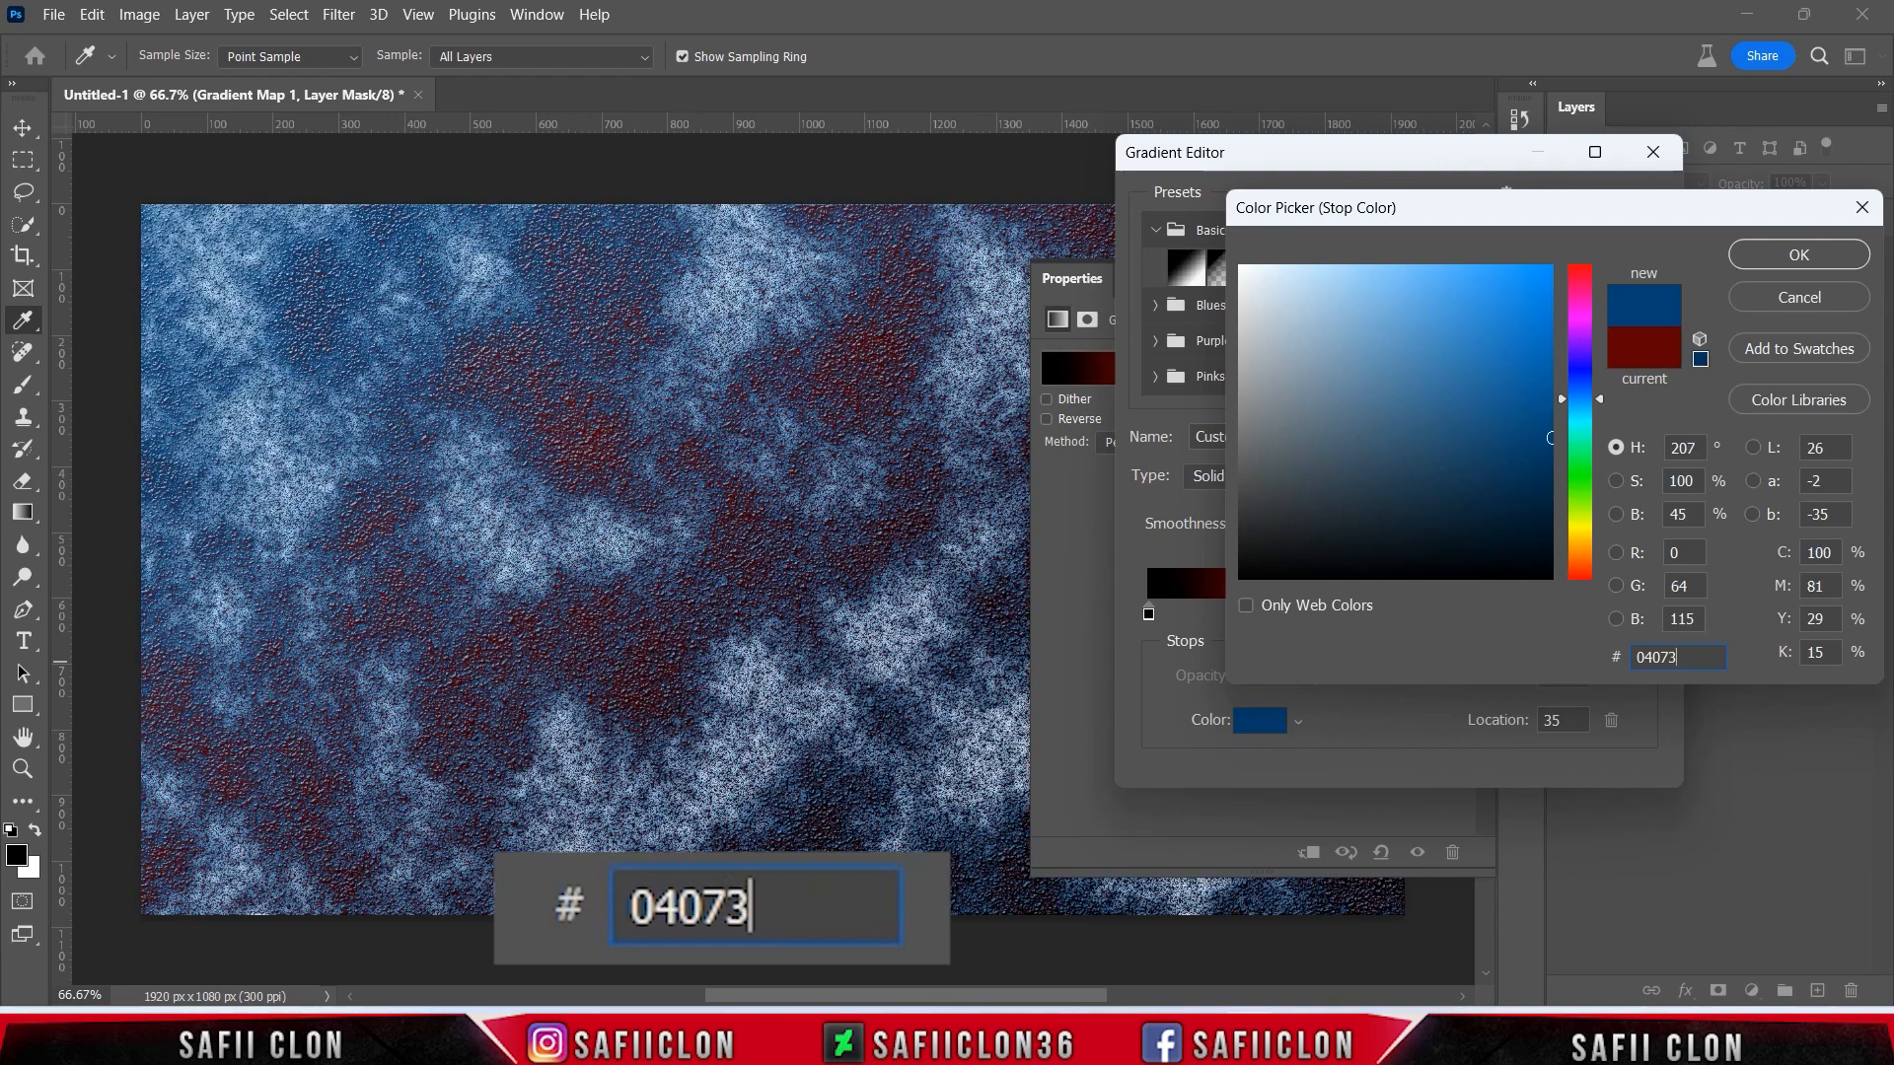
type("c")
left_click_drag(1700, 656, 1562, 652)
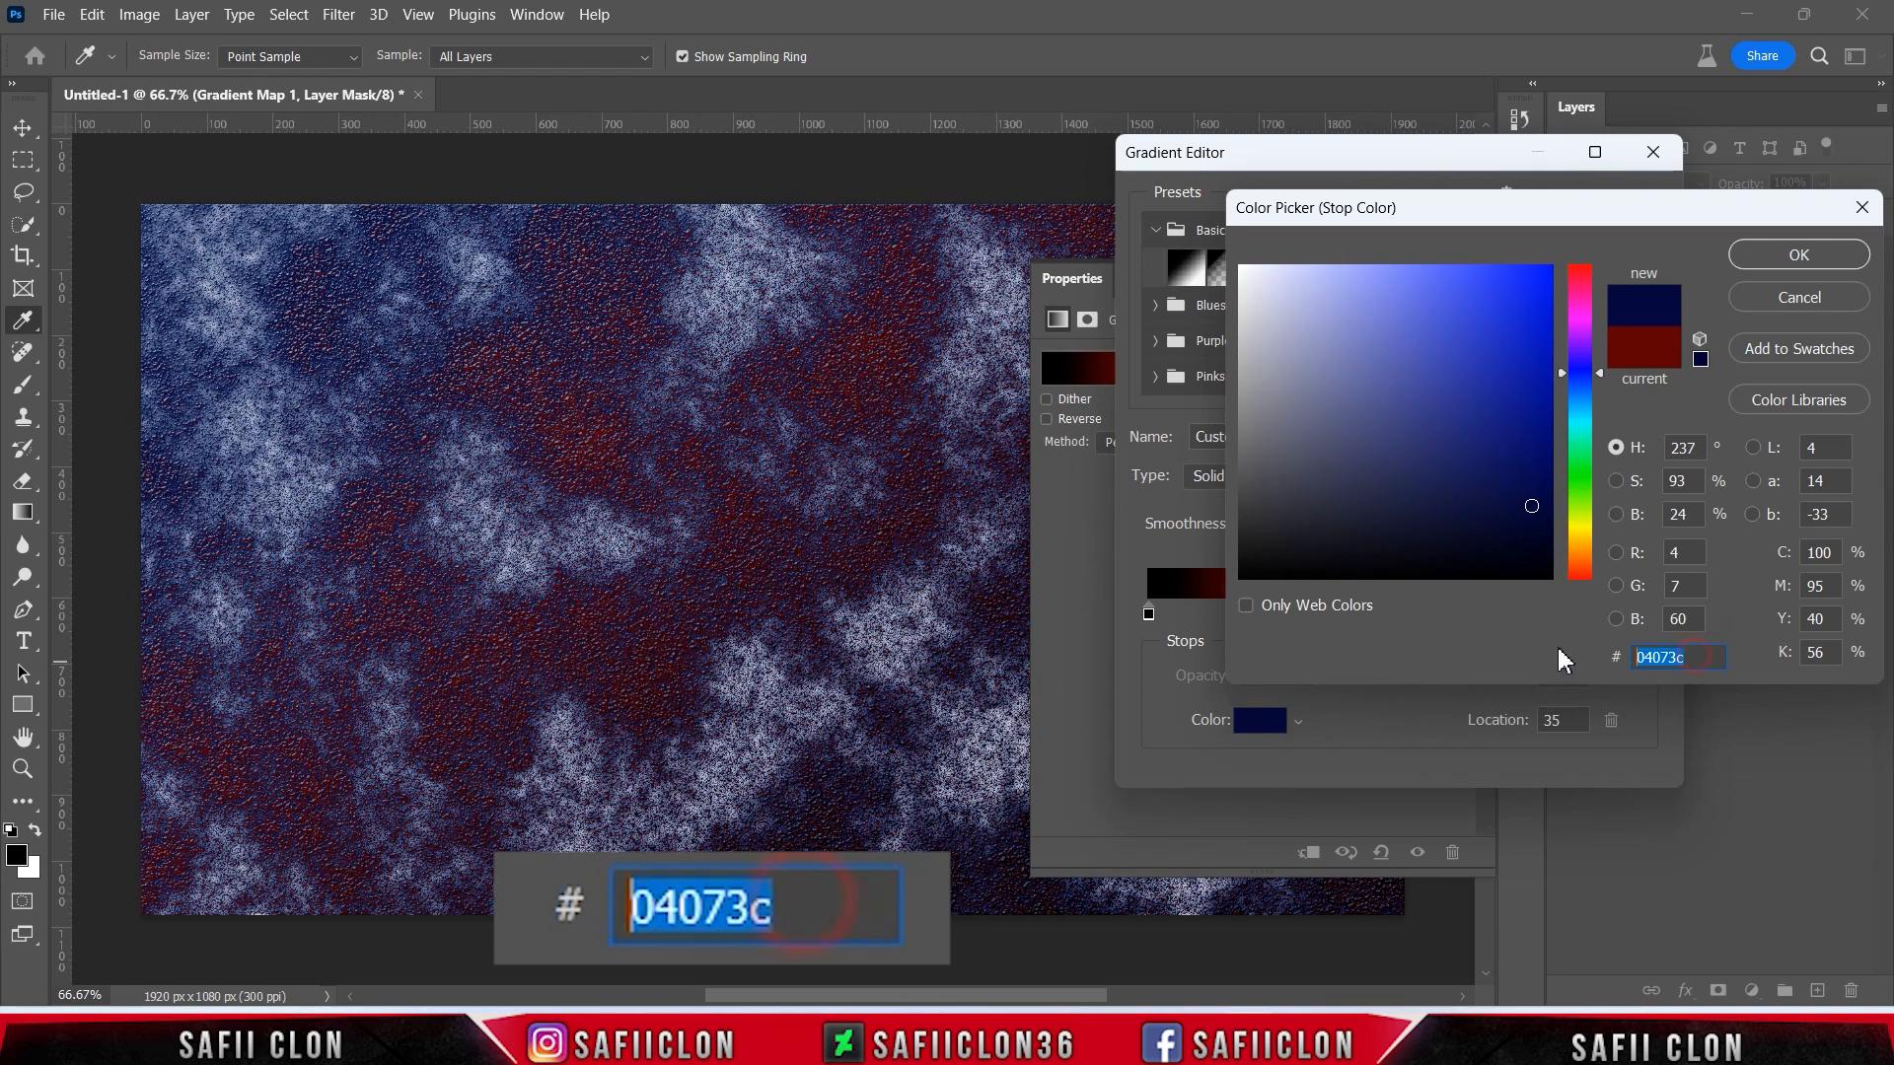
left_click(1790, 259)
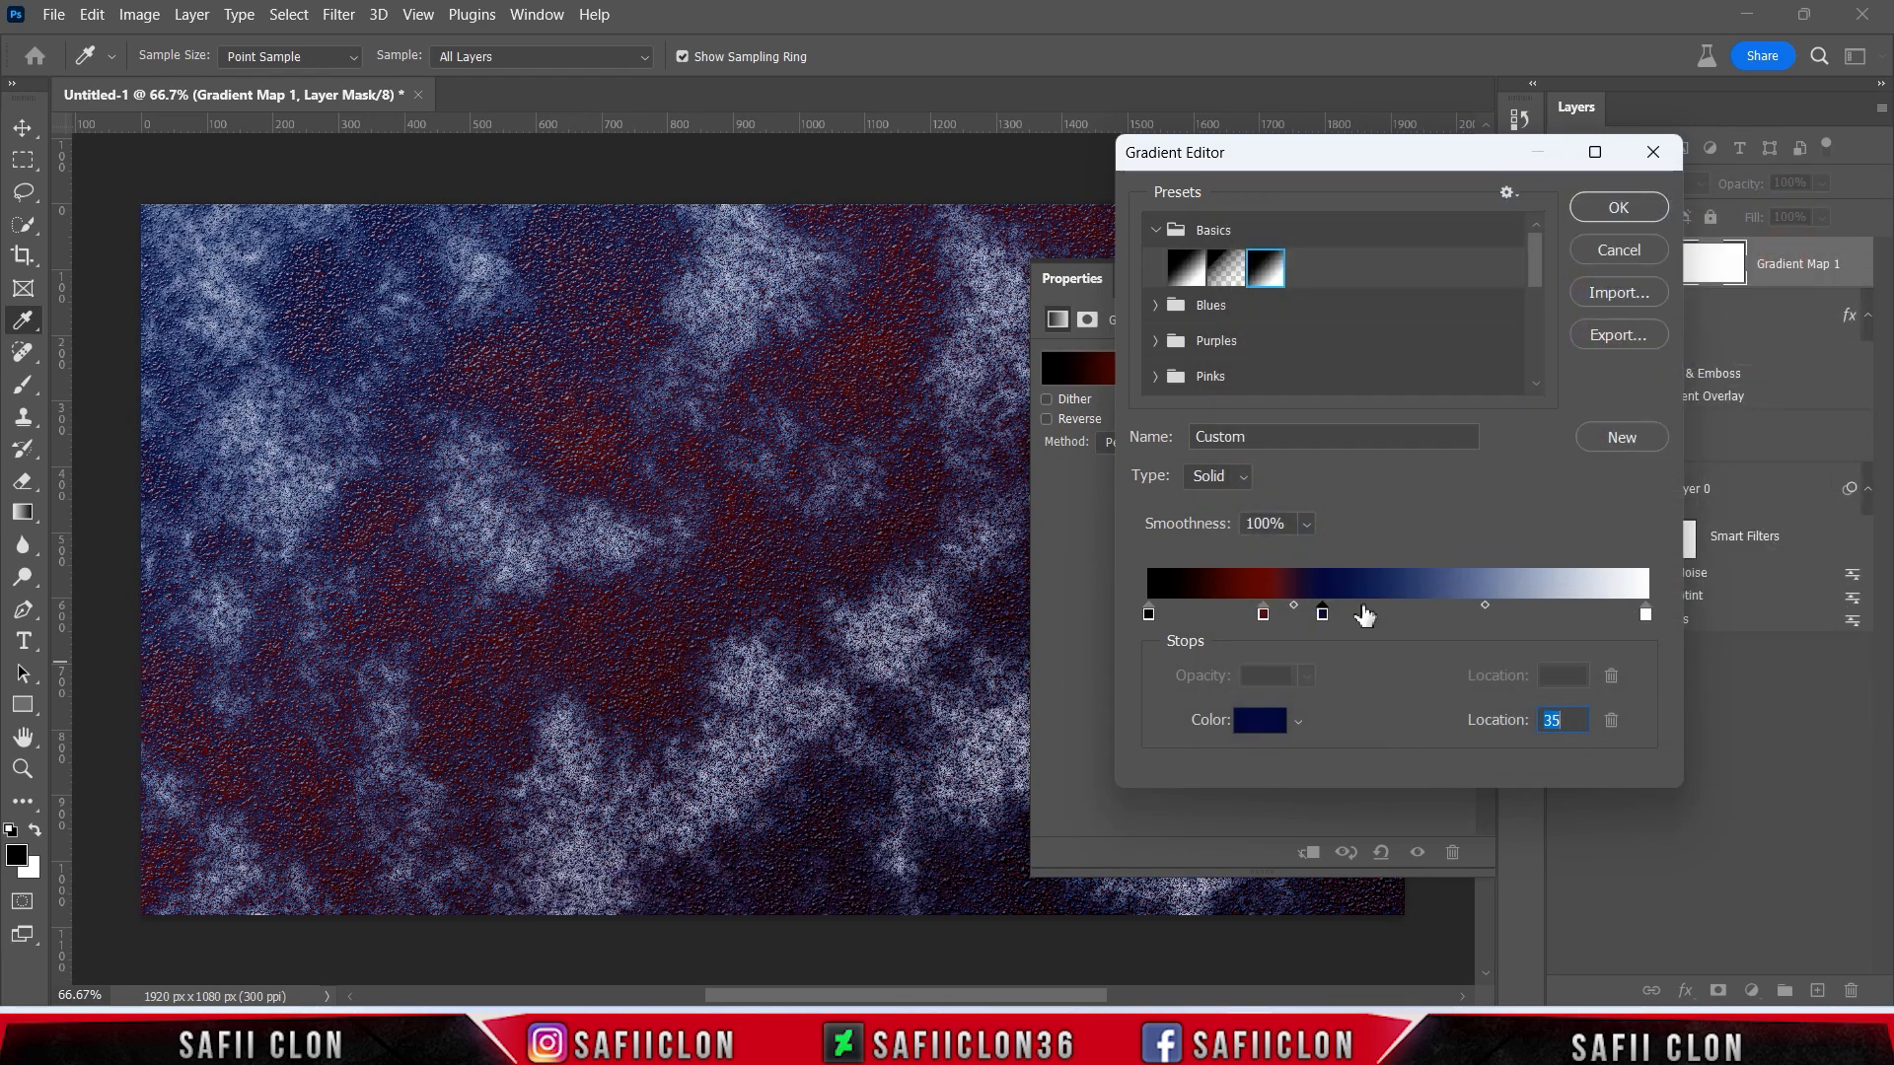
- Add a color stop at location 47 of the gradient and set its color to ff0000
left_click_drag(1365, 616, 1379, 616)
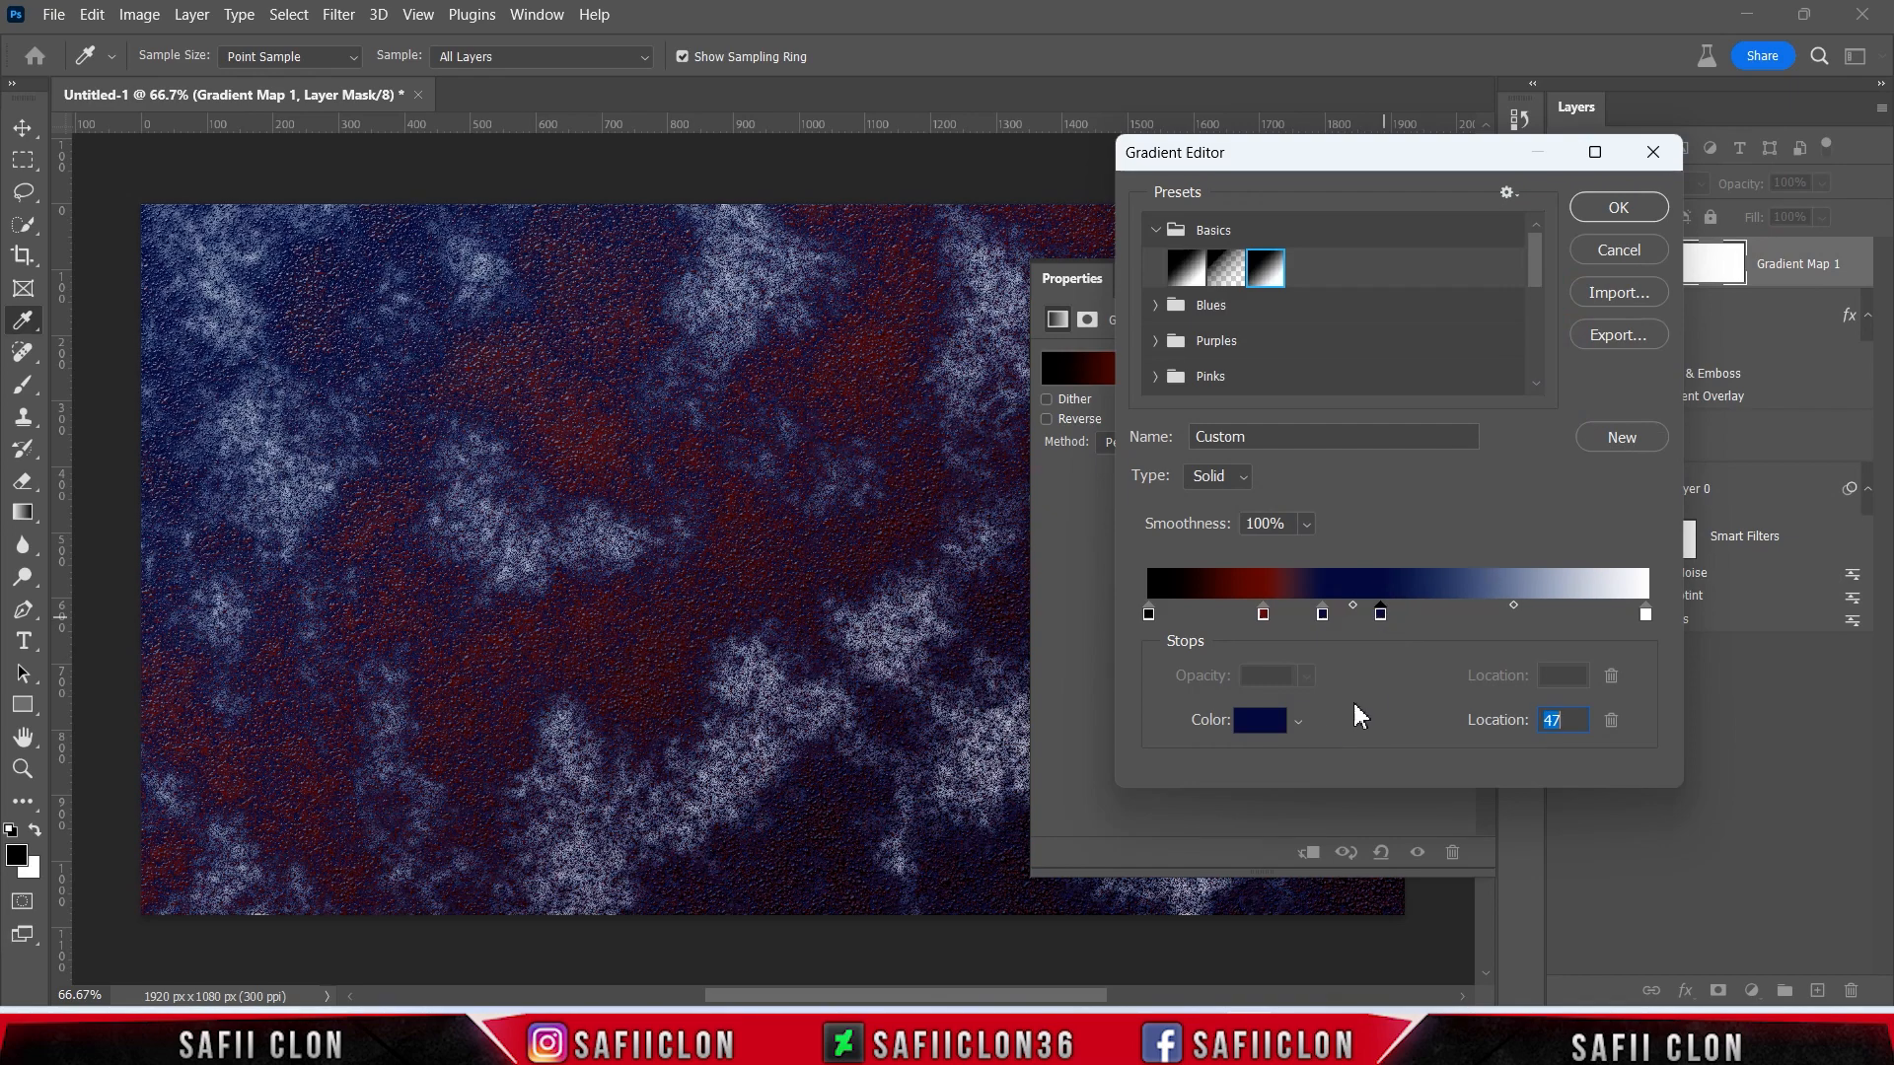
left_click(1268, 728)
left_click_drag(1699, 656, 1583, 657)
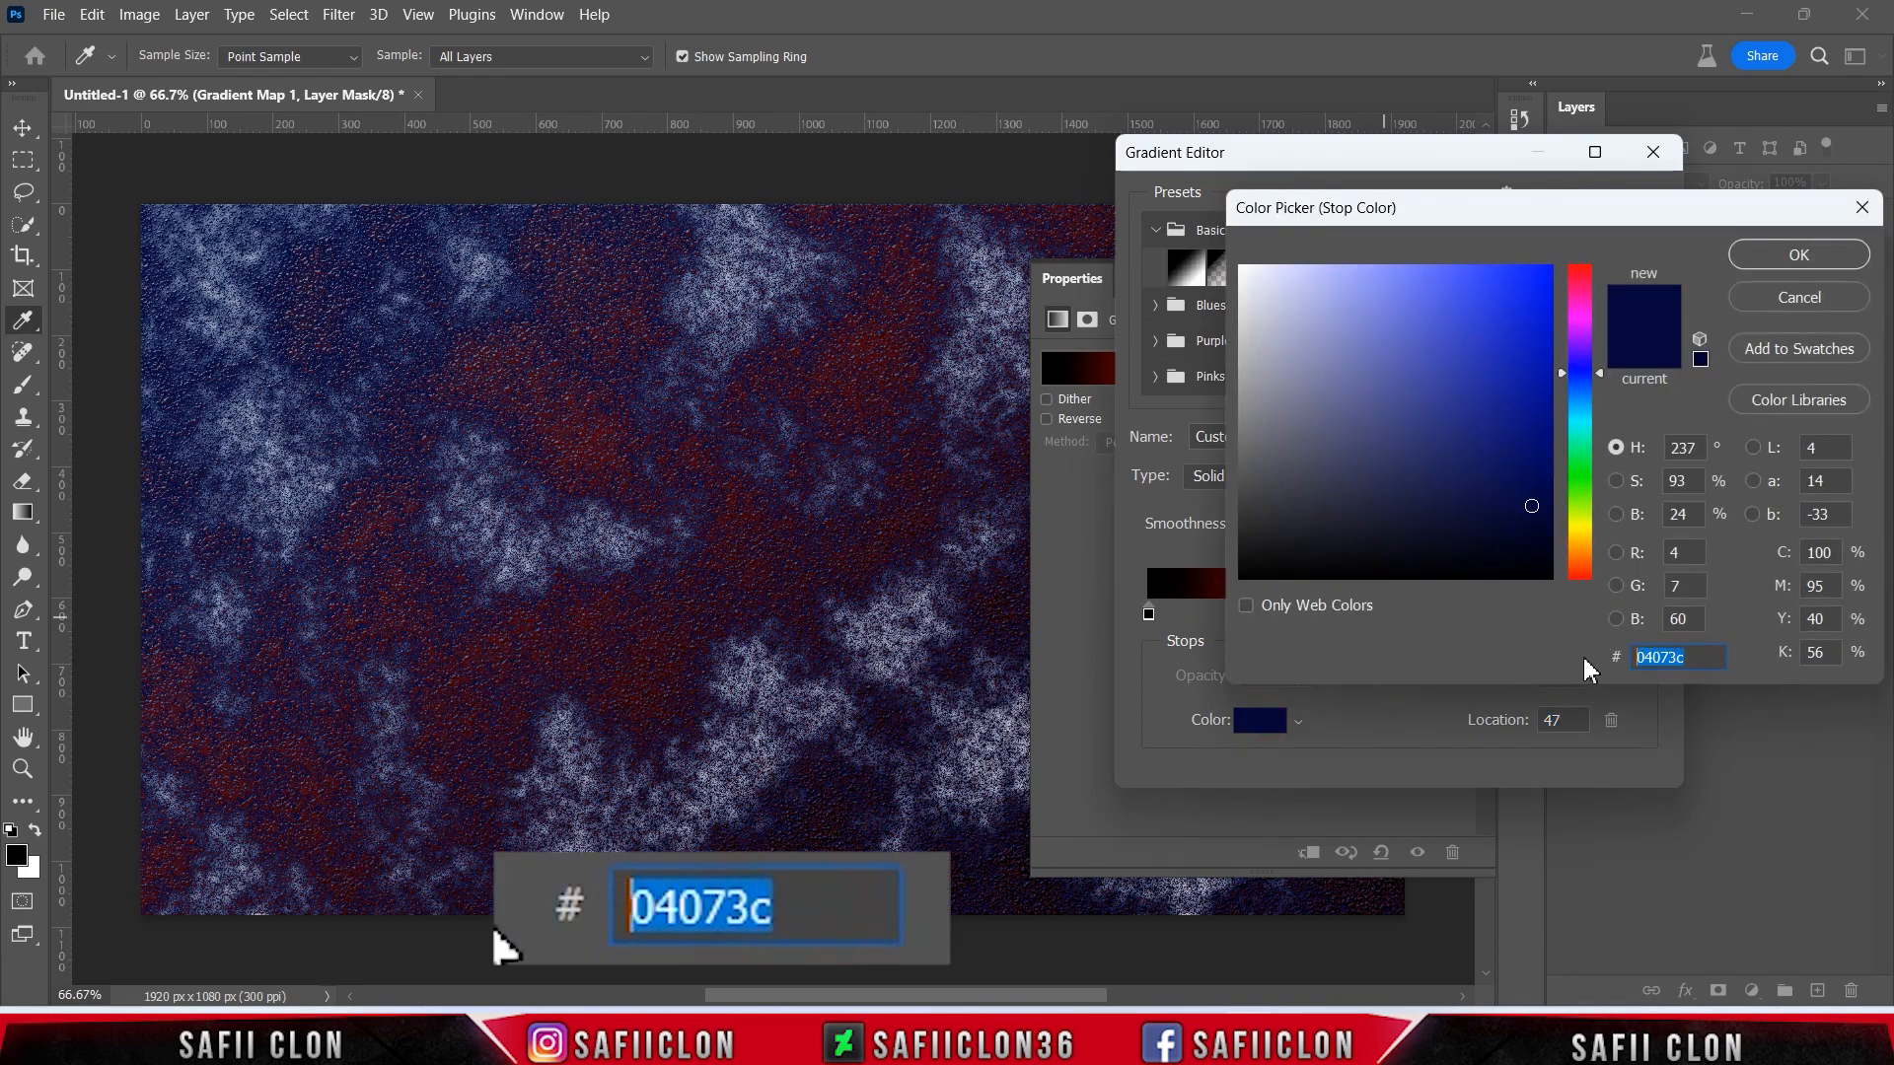
type("ff0000")
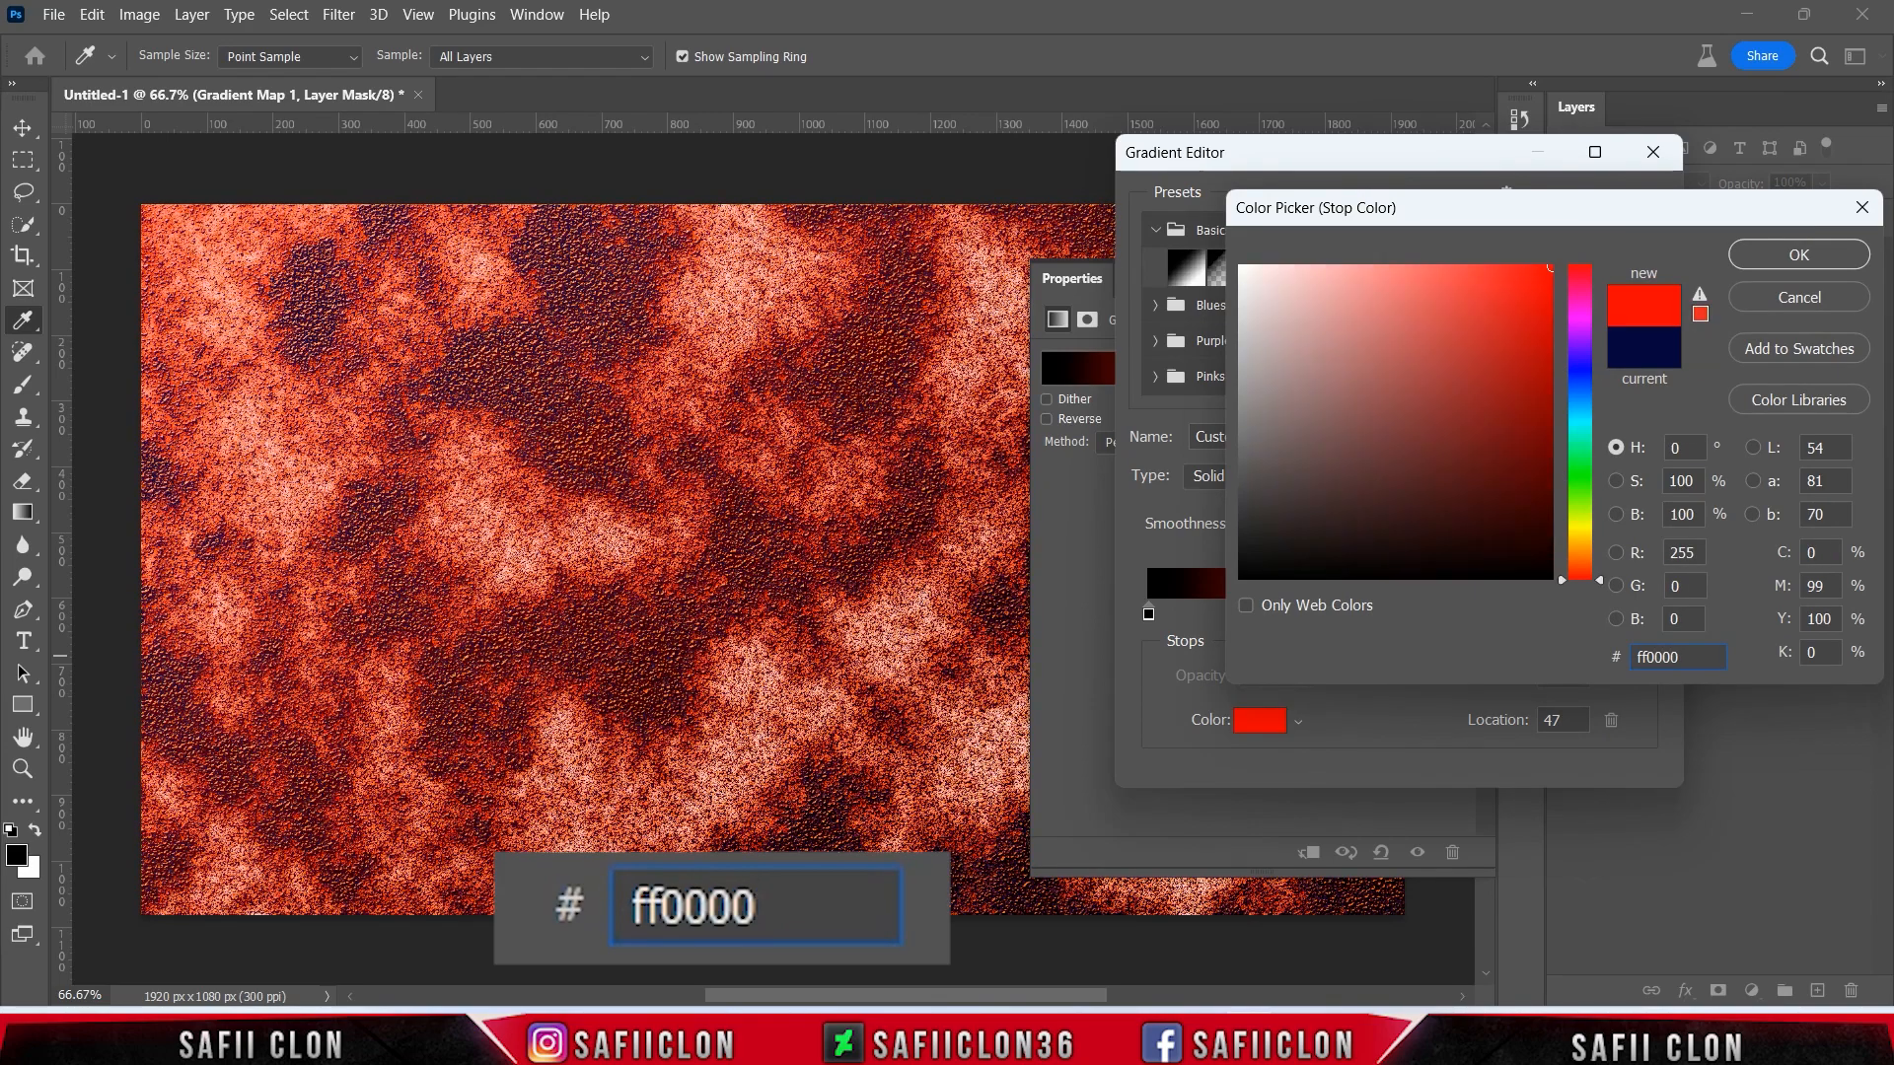
left_click_drag(1687, 657, 1586, 628)
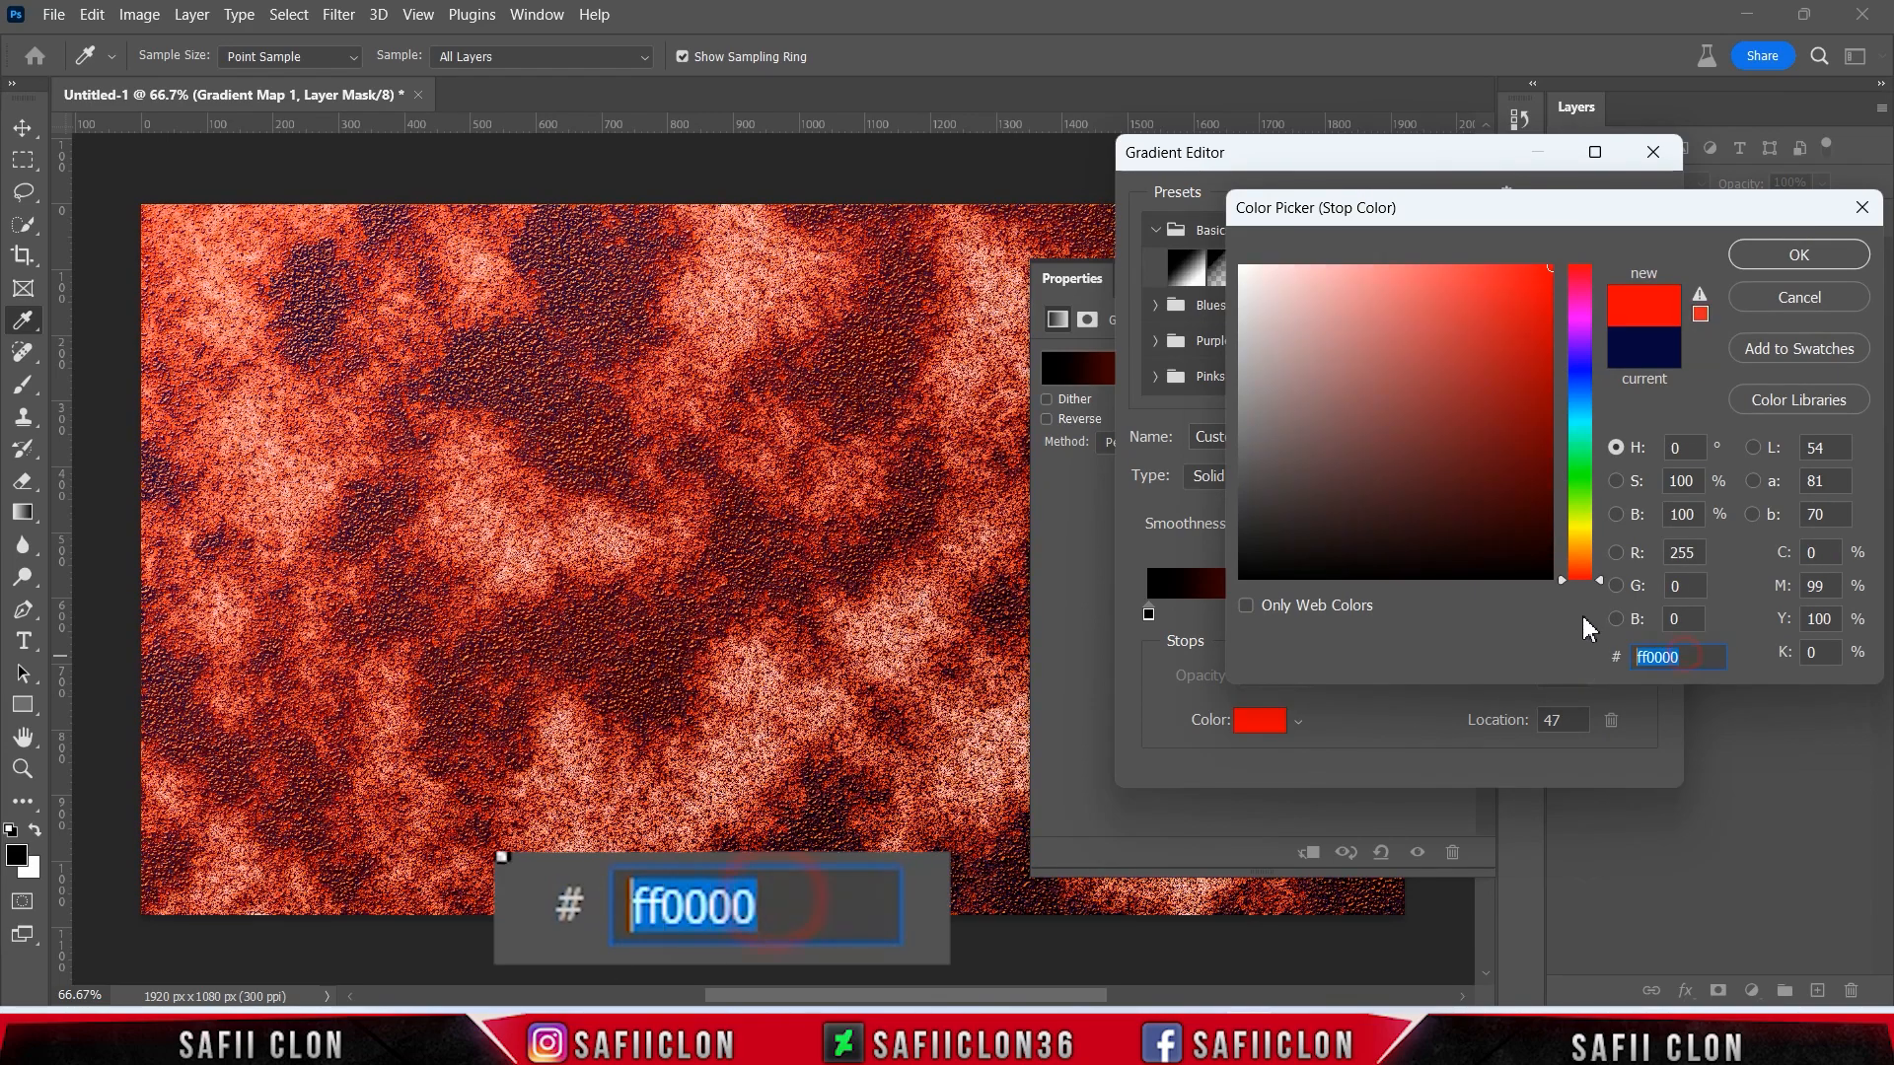
left_click(1747, 249)
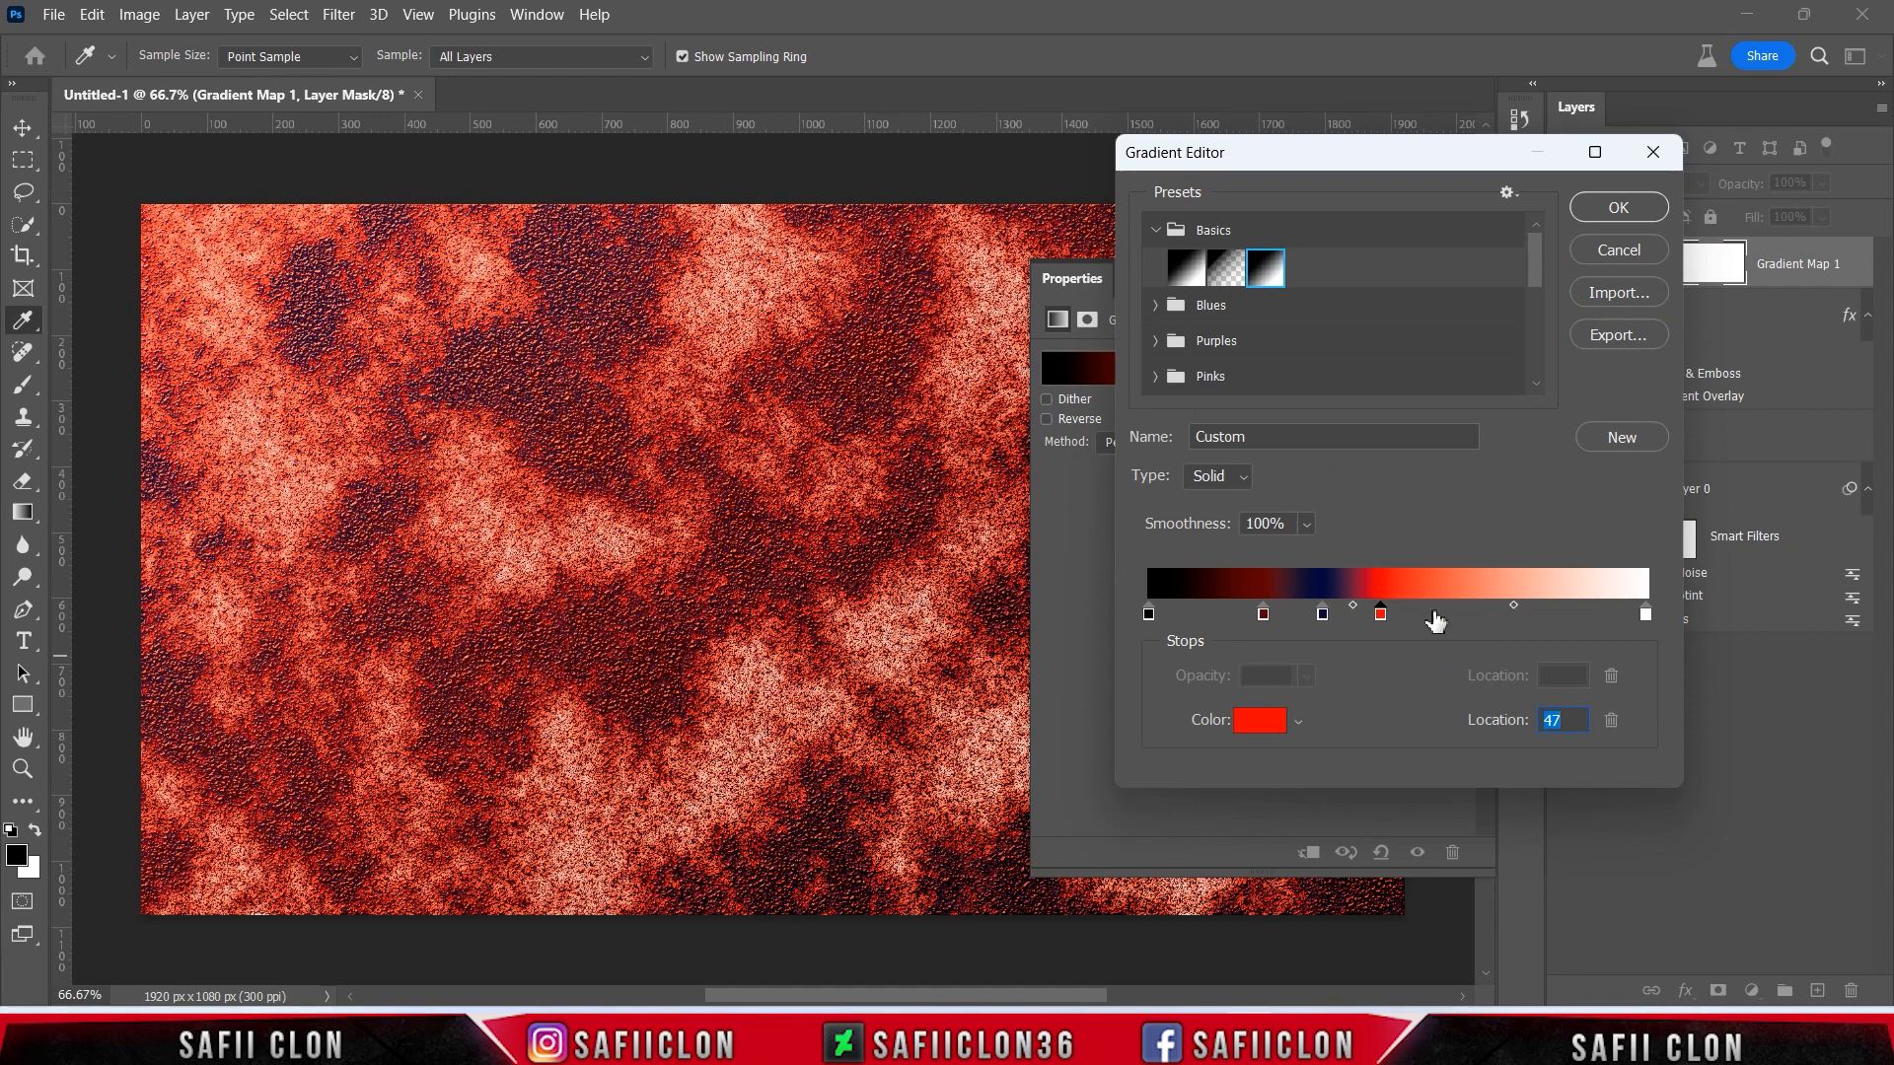
- Add a color stop at location 62 of the gradient and set its color to ffaa4f
left_click_drag(1435, 620, 1457, 624)
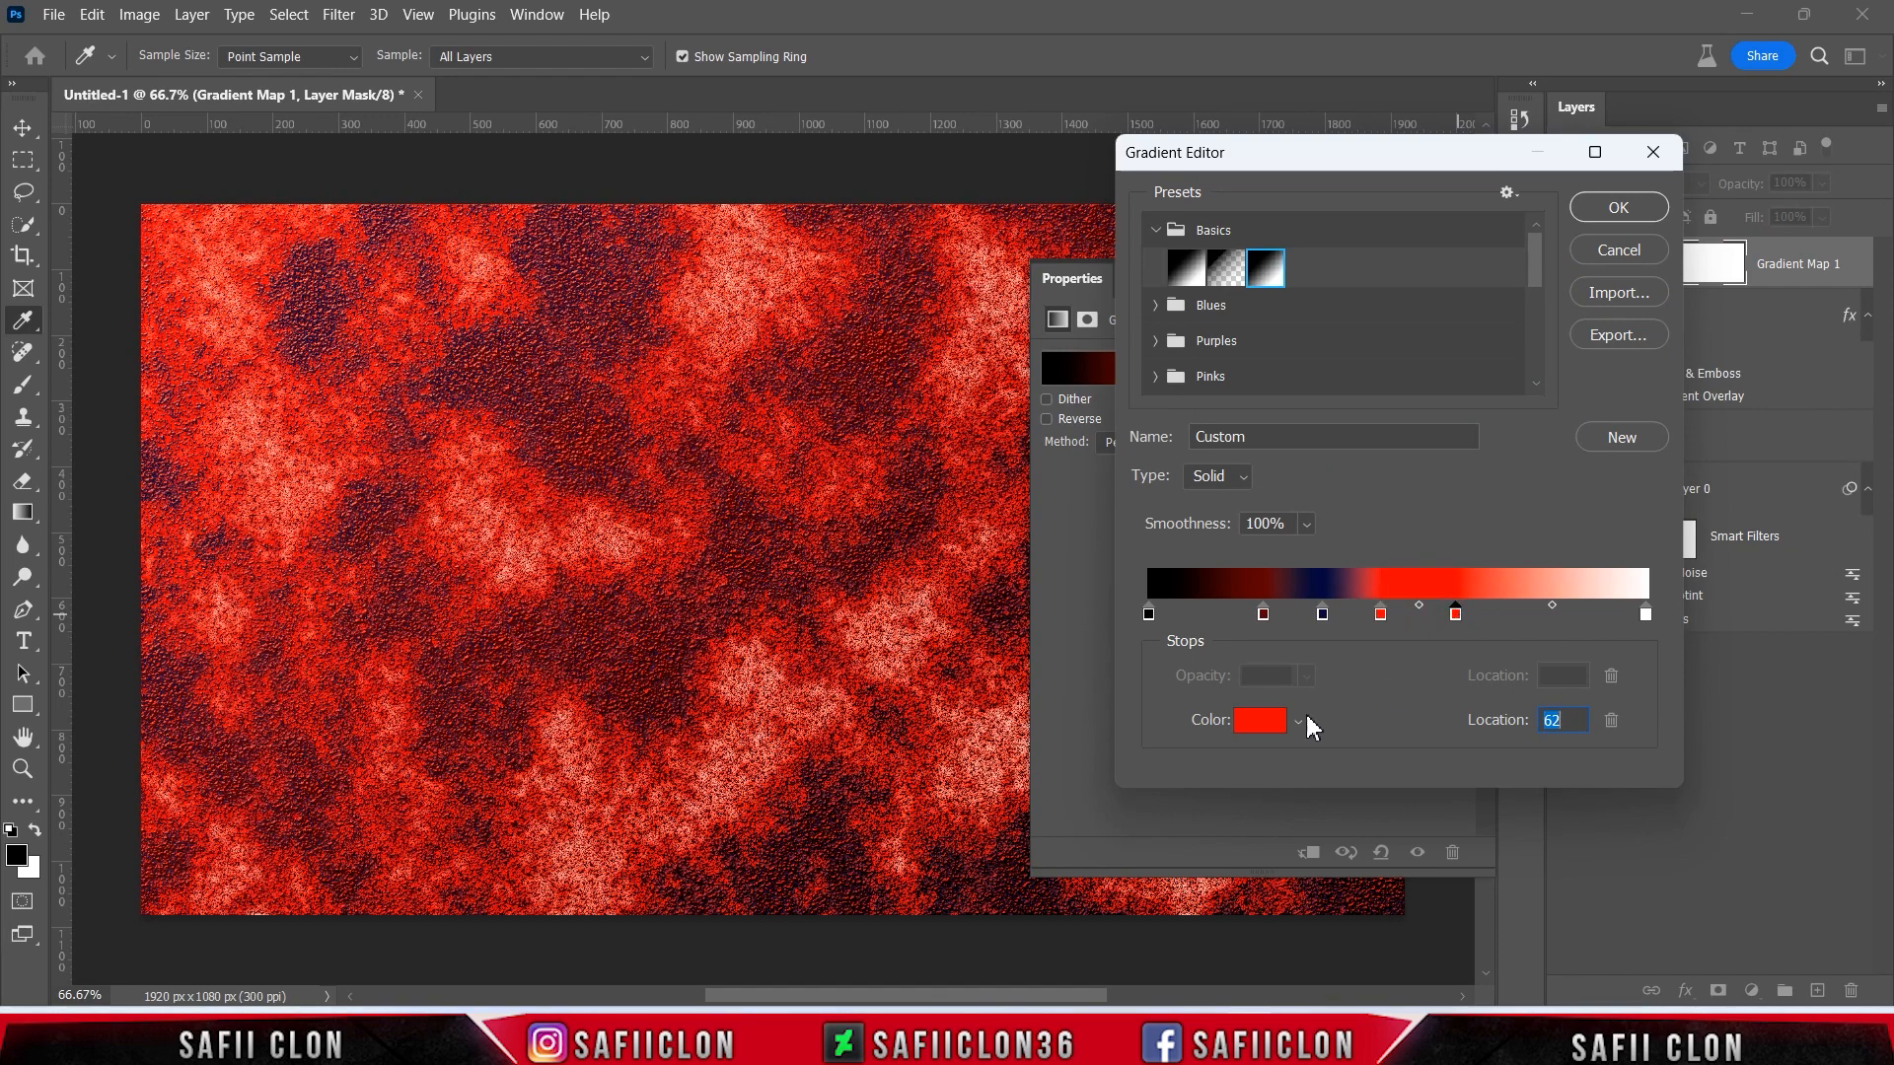
left_click(1277, 721)
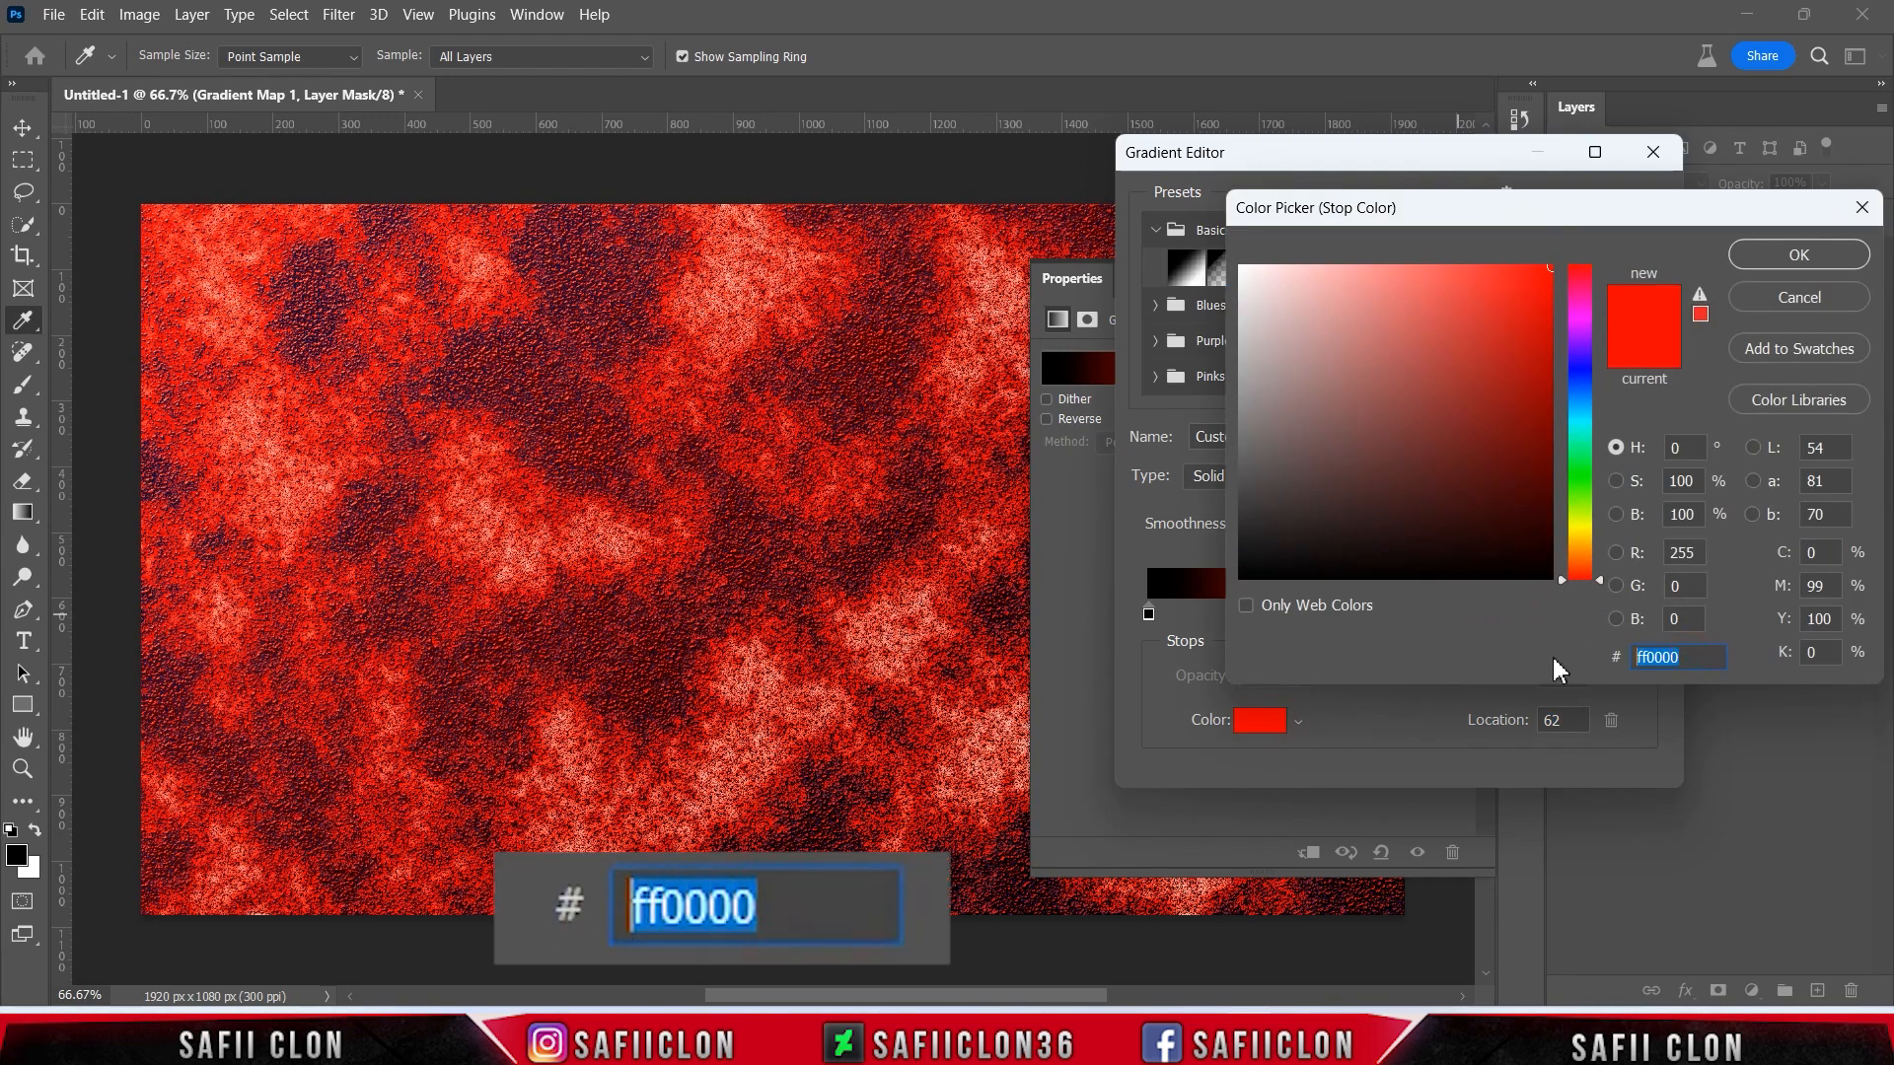
type("ff")
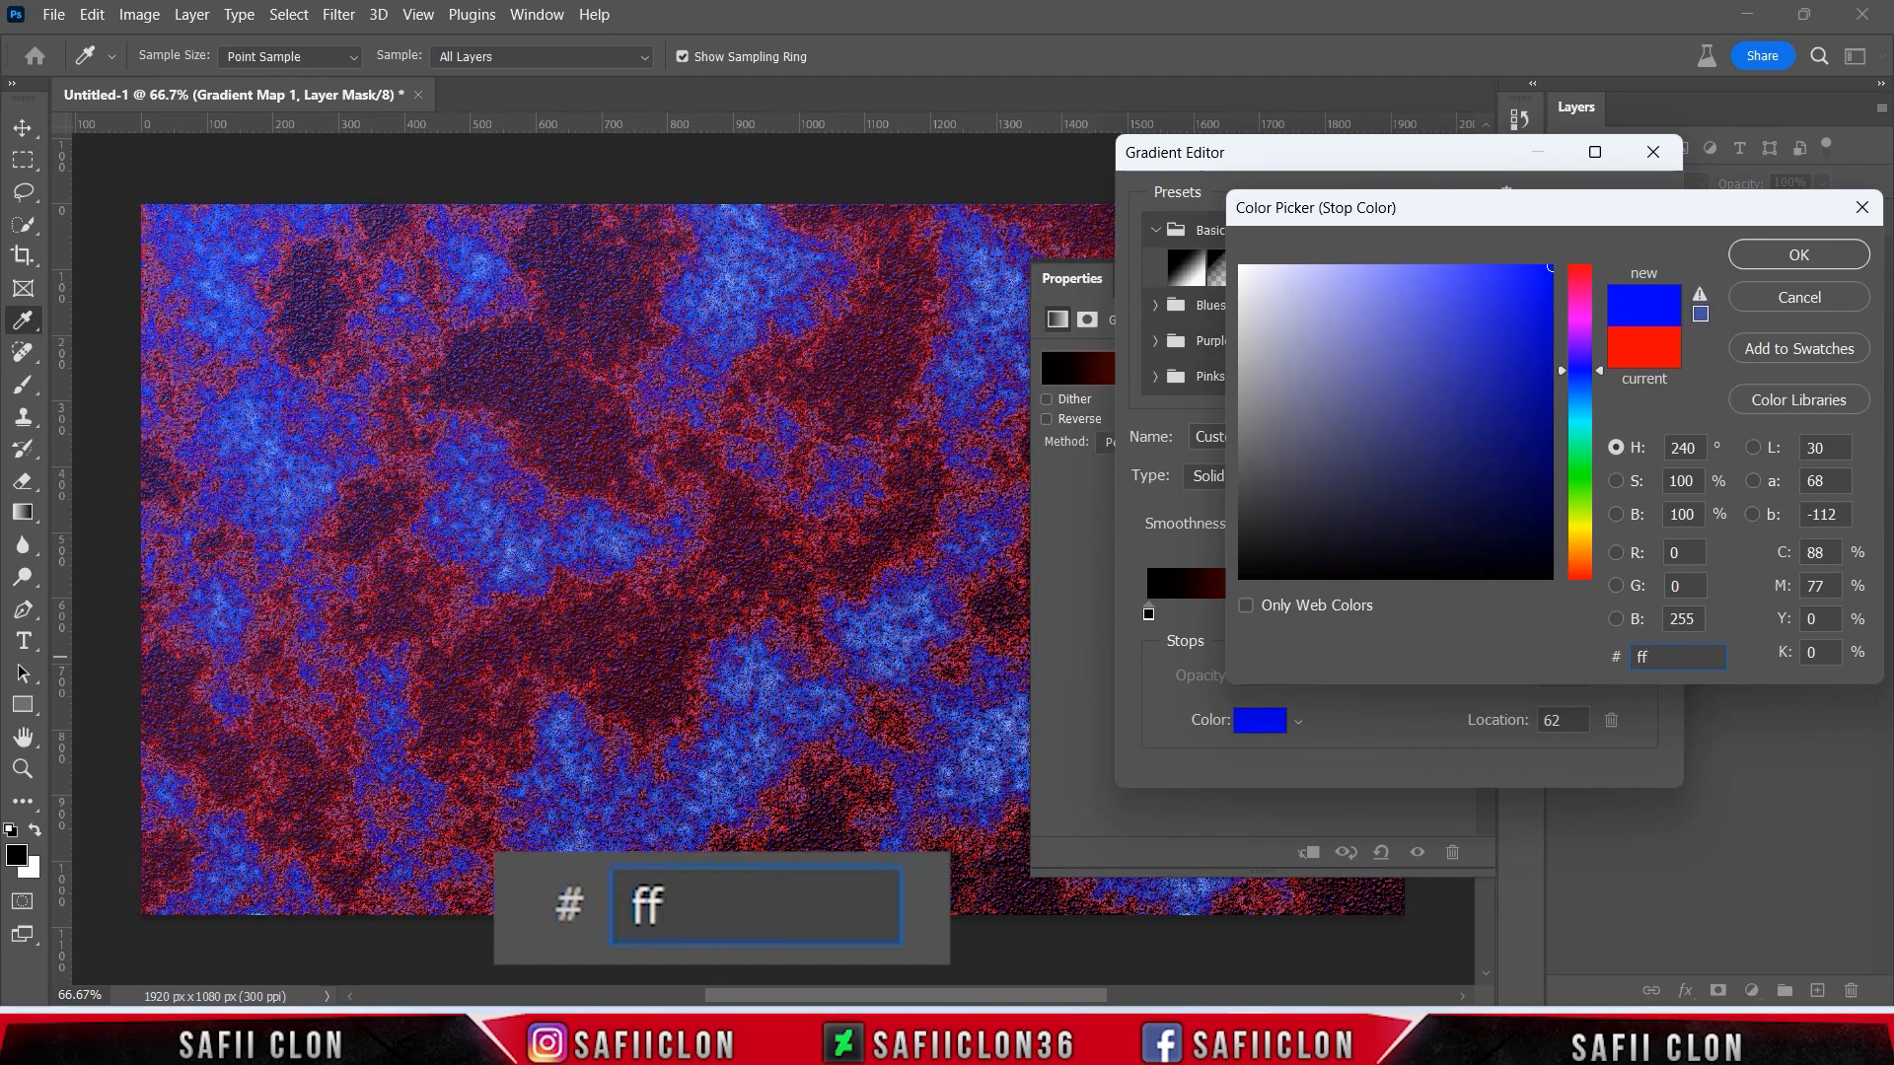
type("aa4")
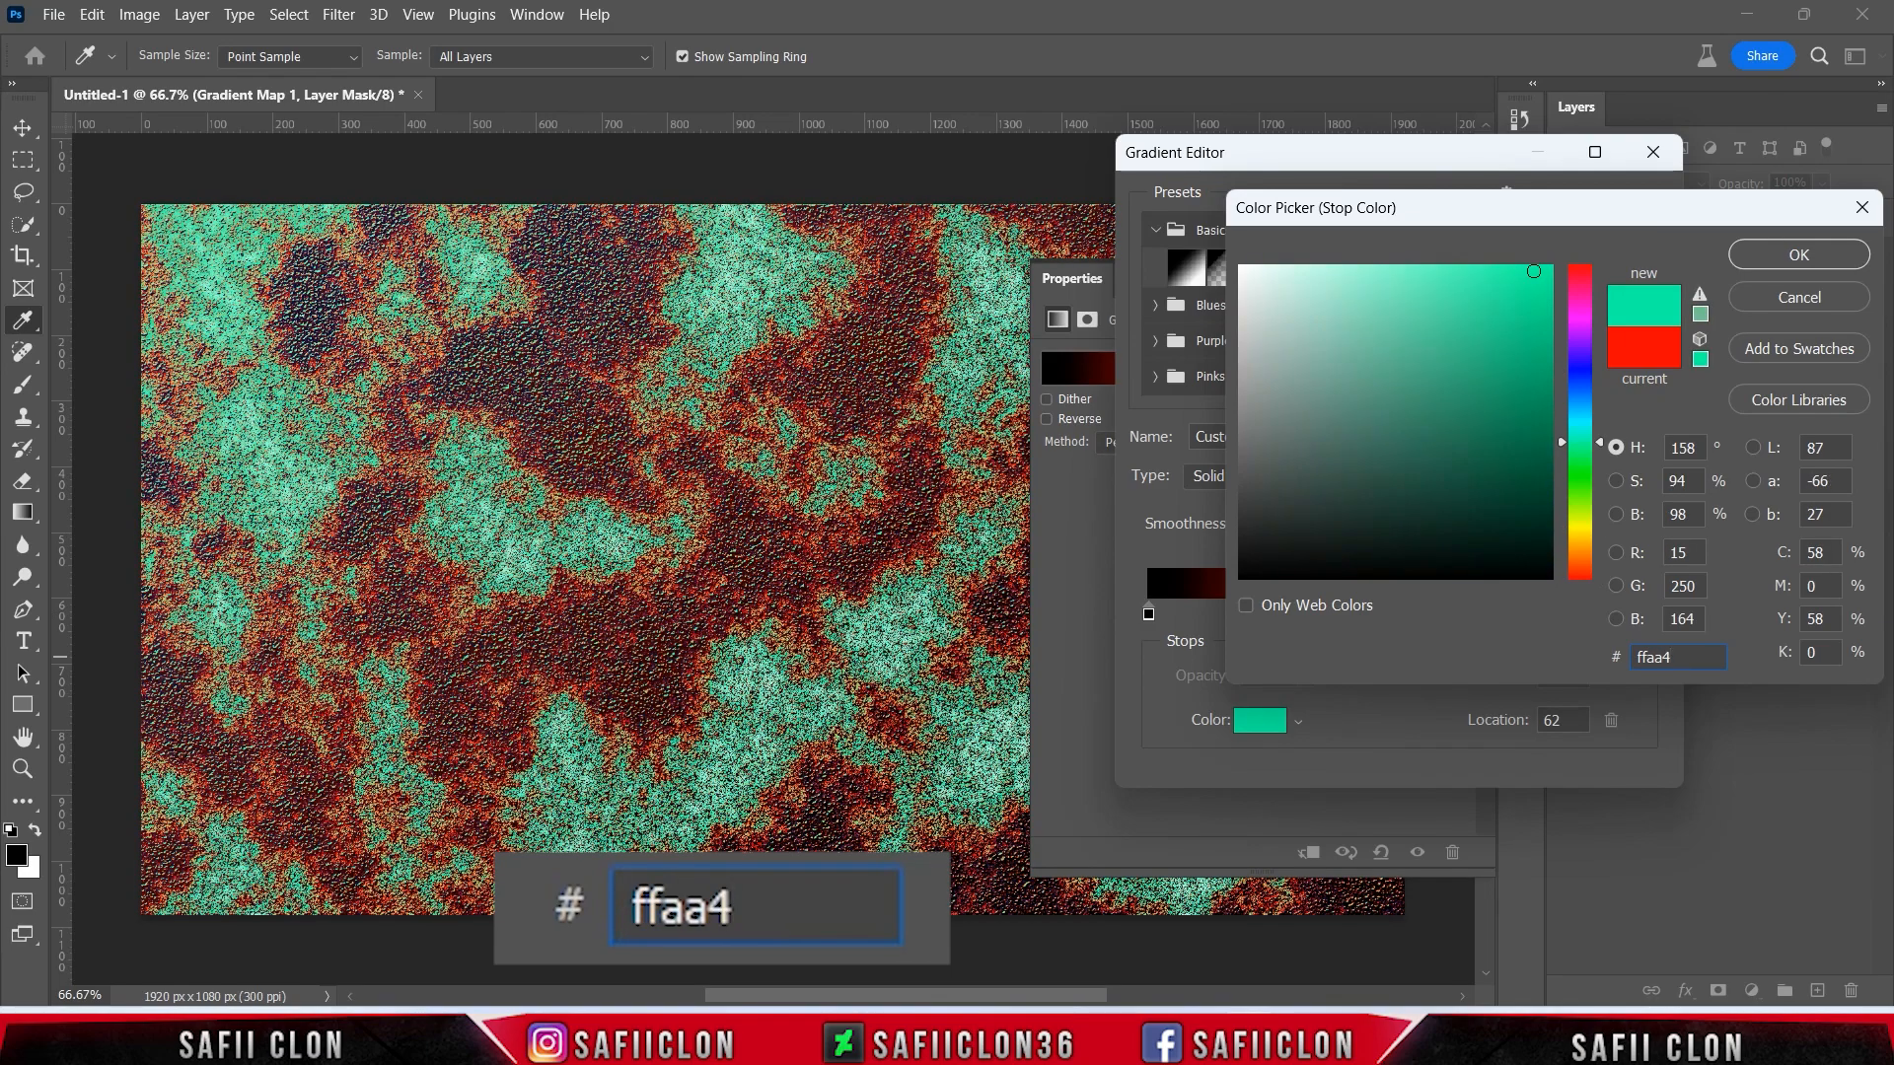
type("f")
left_click_drag(1688, 657, 1535, 658)
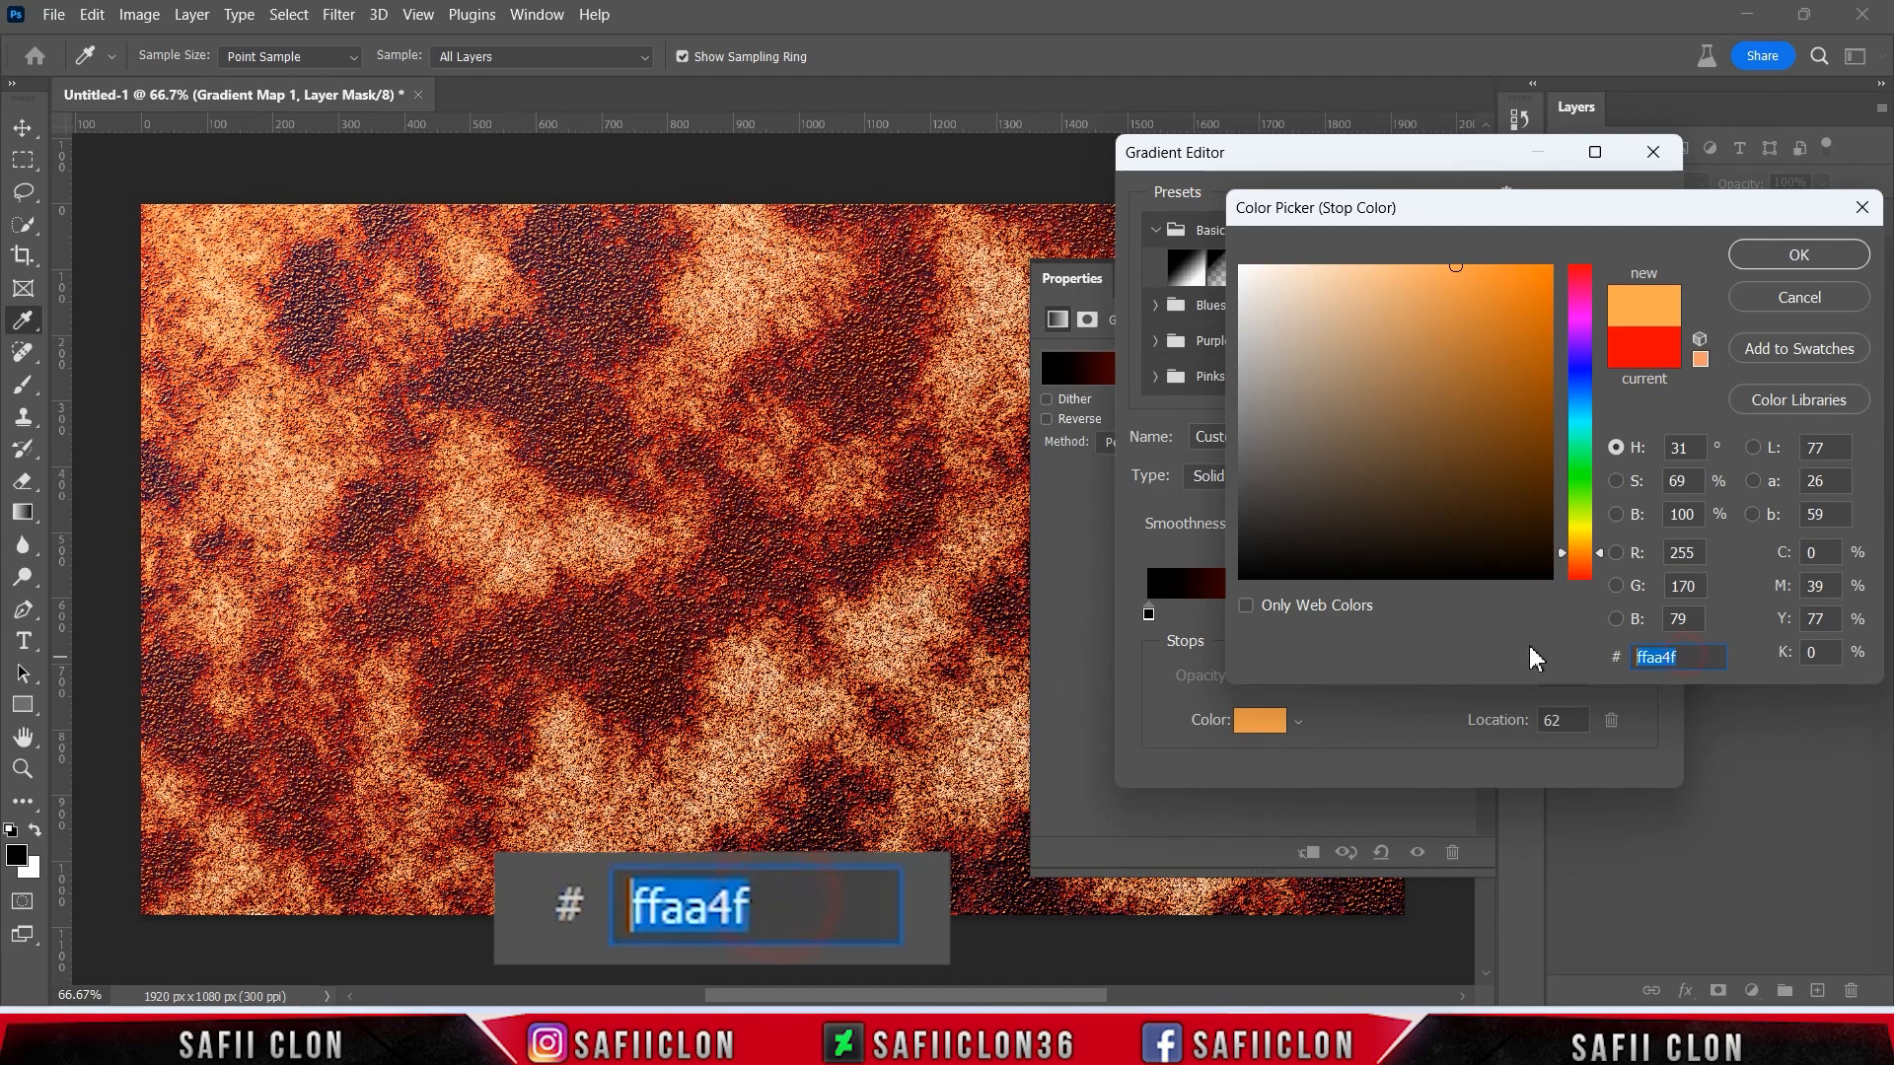
left_click(1769, 259)
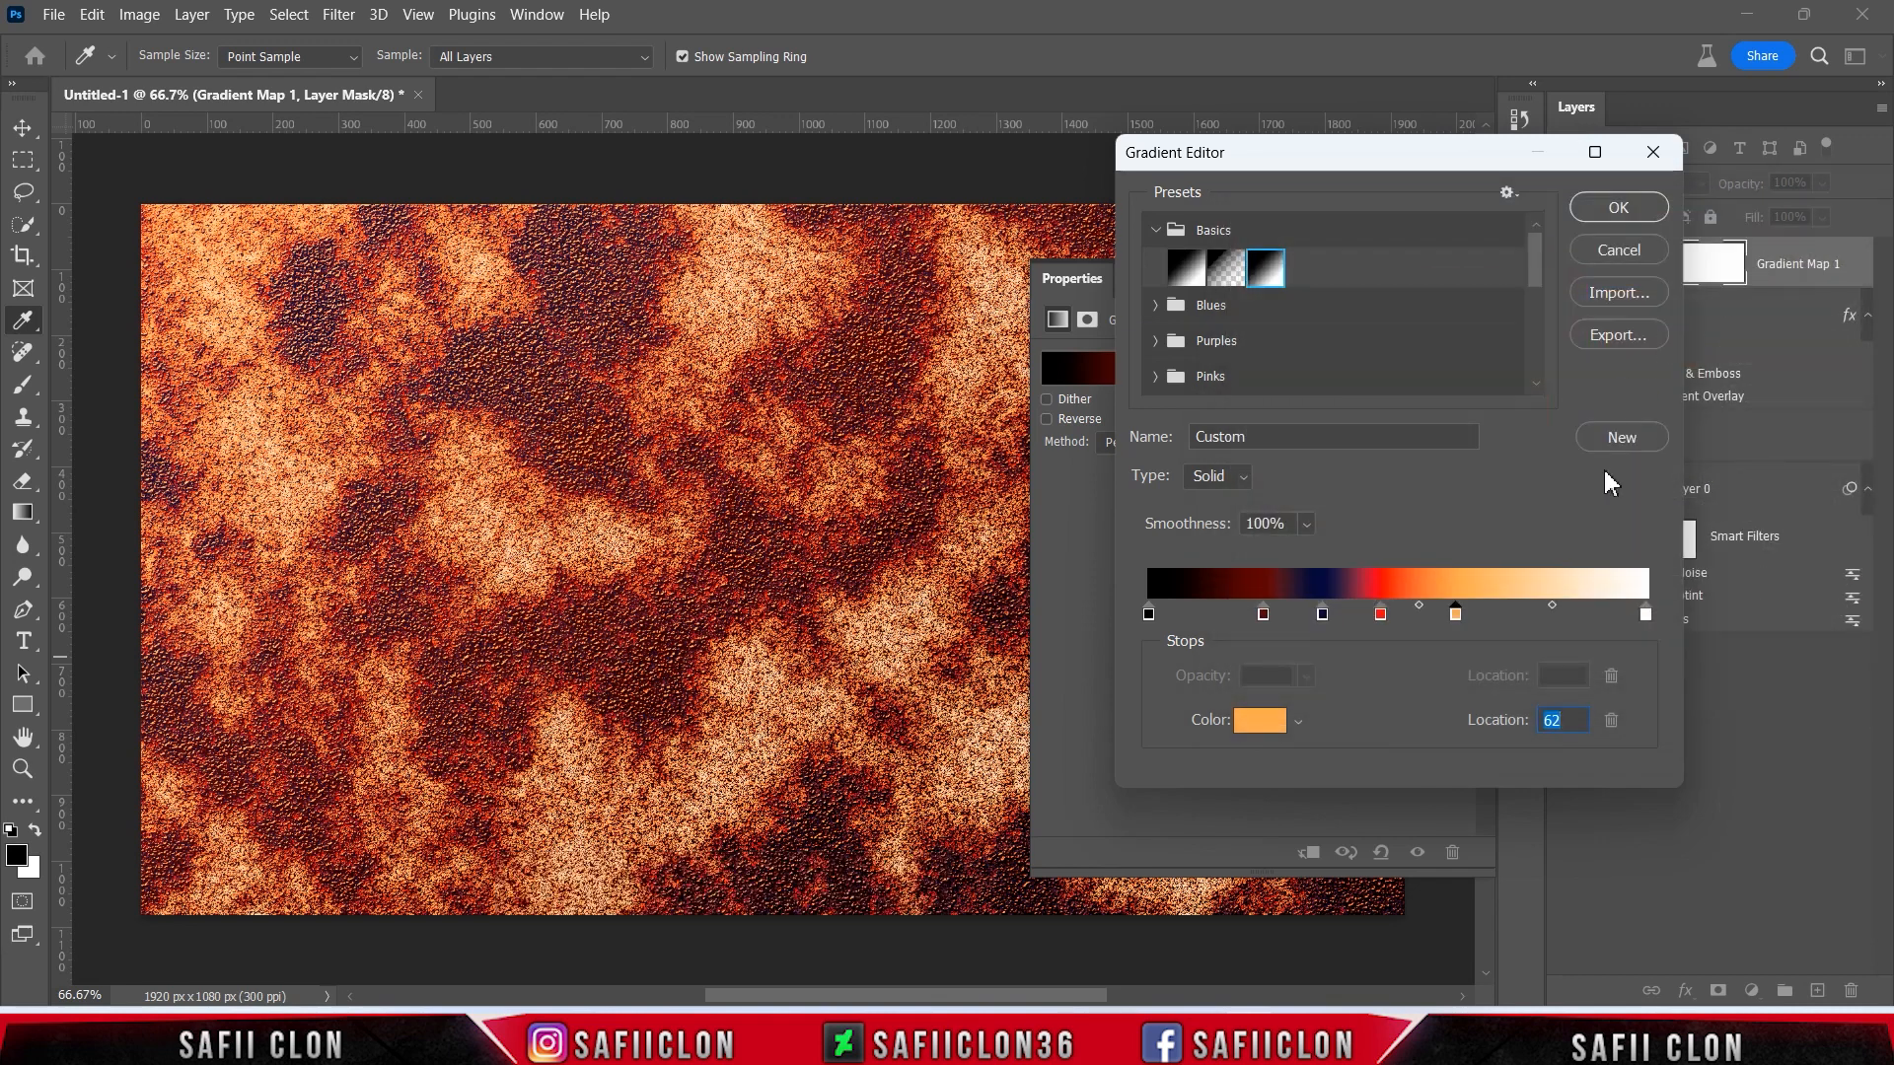
- Add a color stop at location 76 of the gradient and set its color to 00ffa8
left_click(1520, 617)
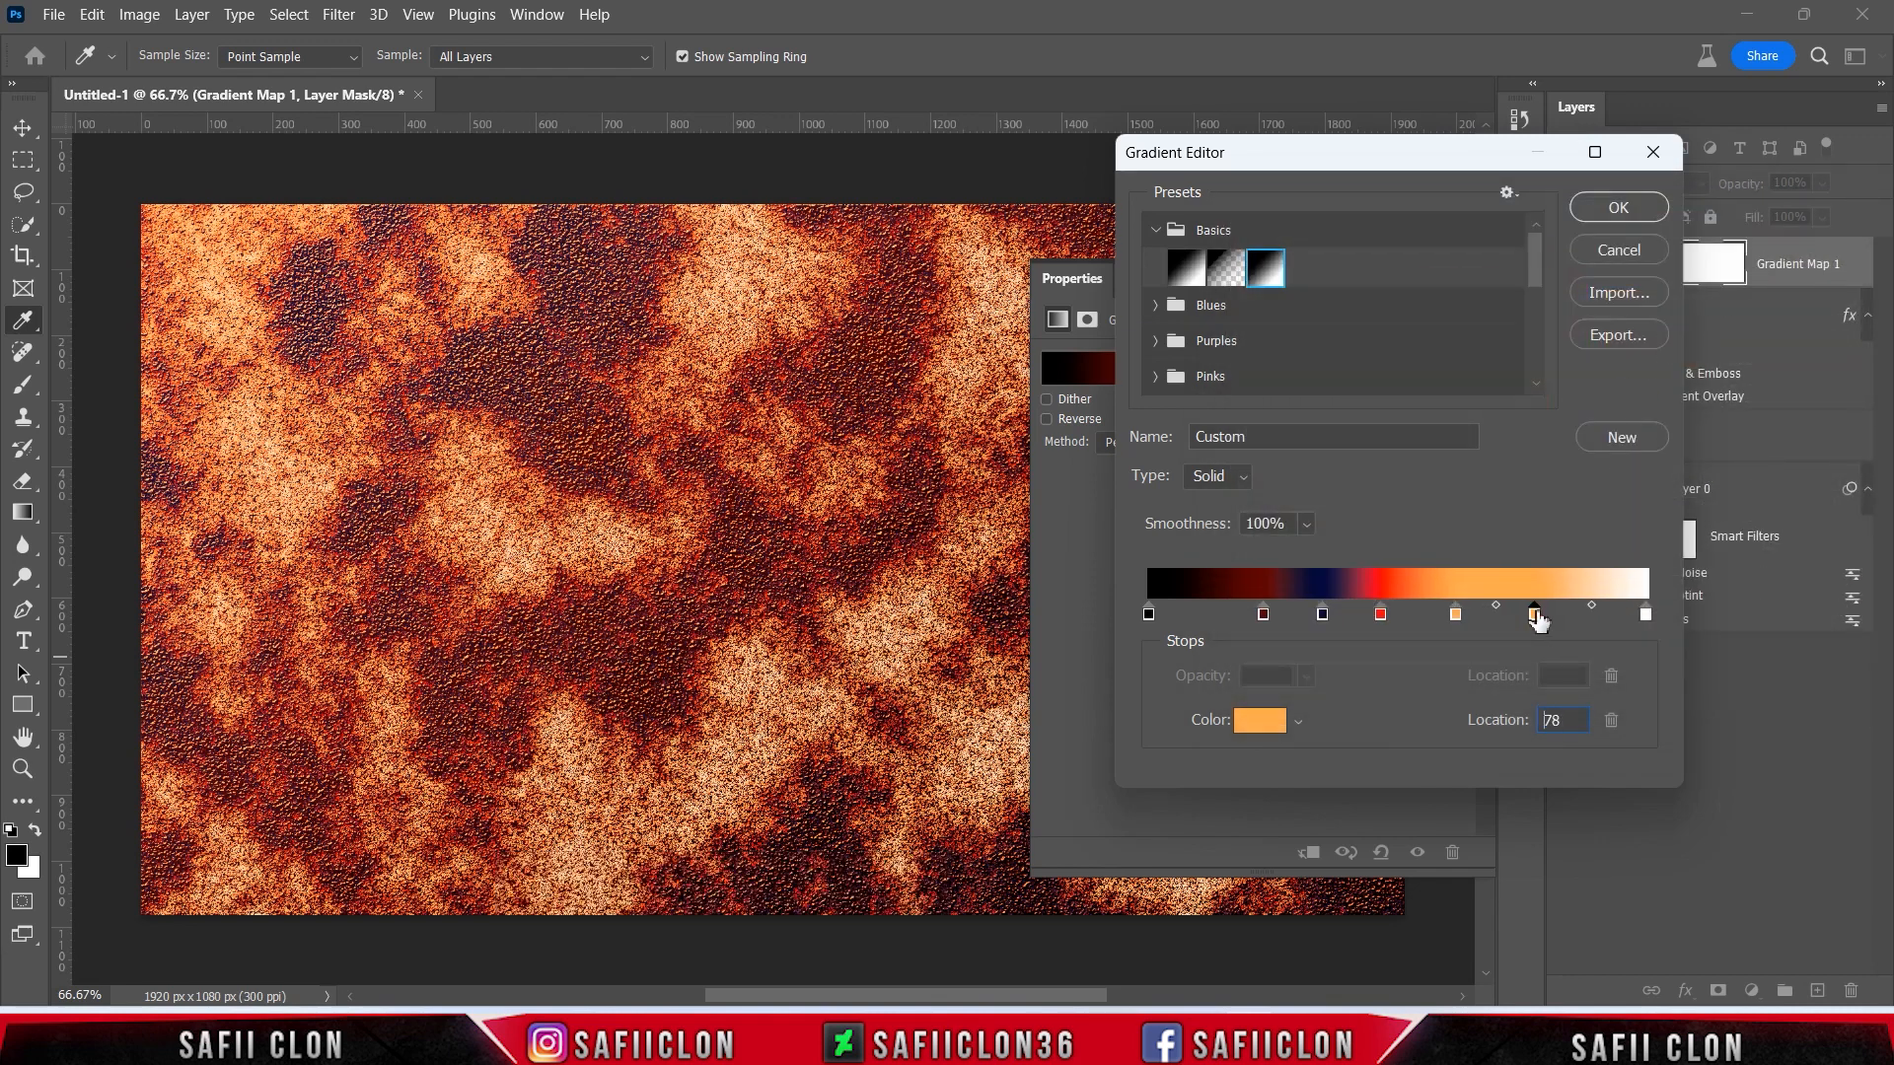
left_click_drag(1524, 619, 1527, 619)
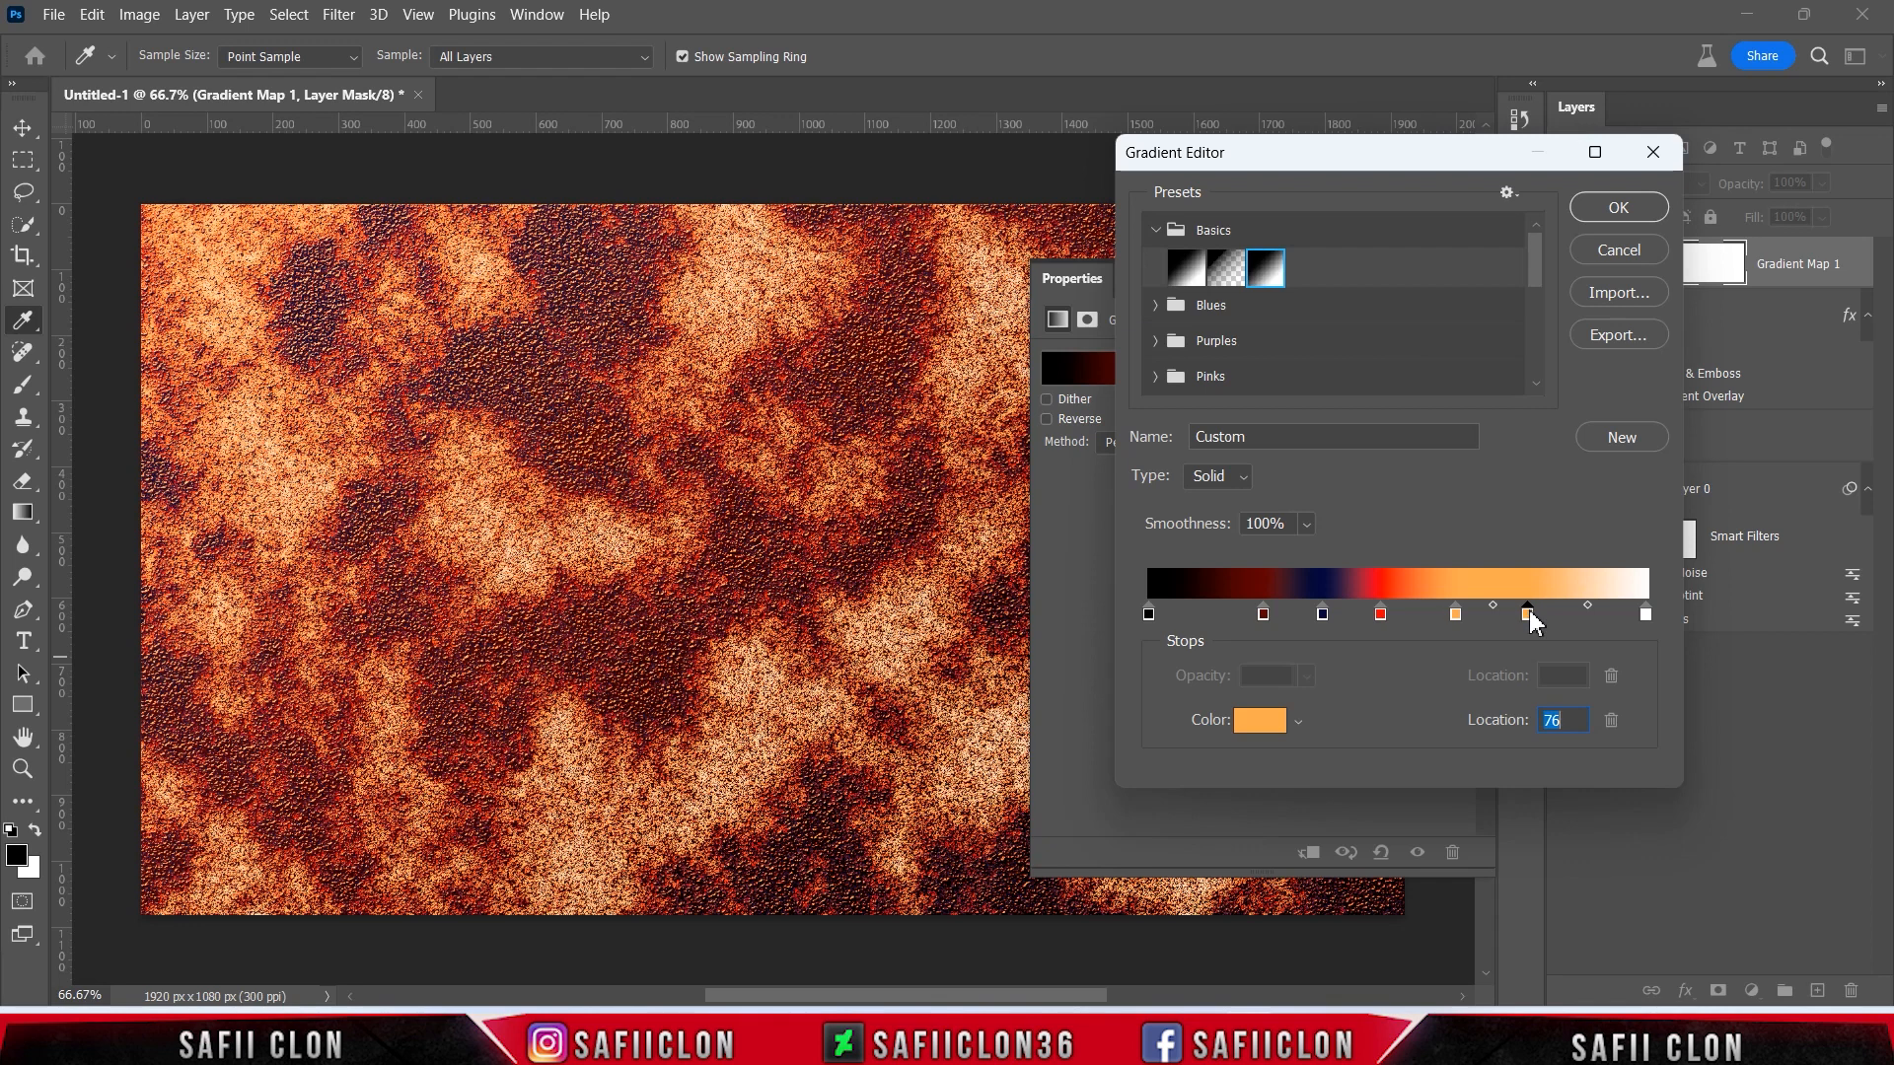
left_click(1259, 720)
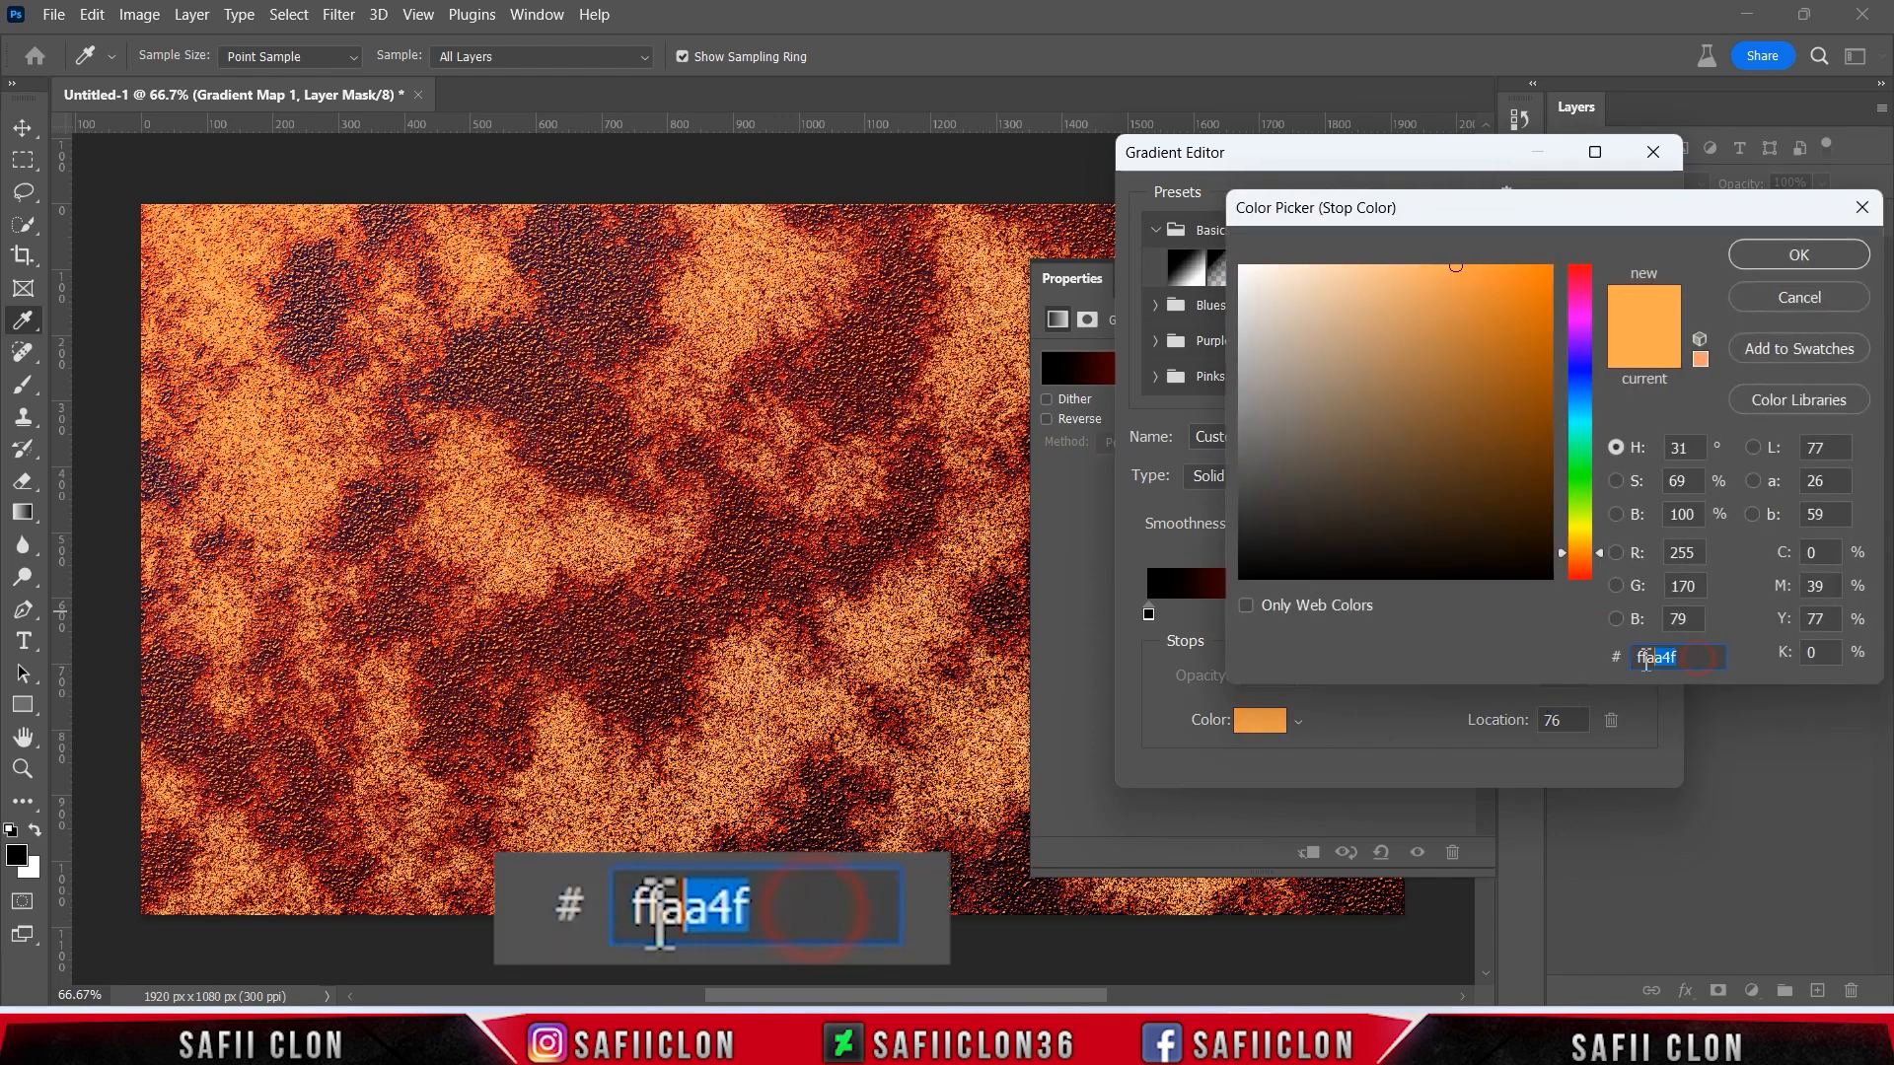
type("00")
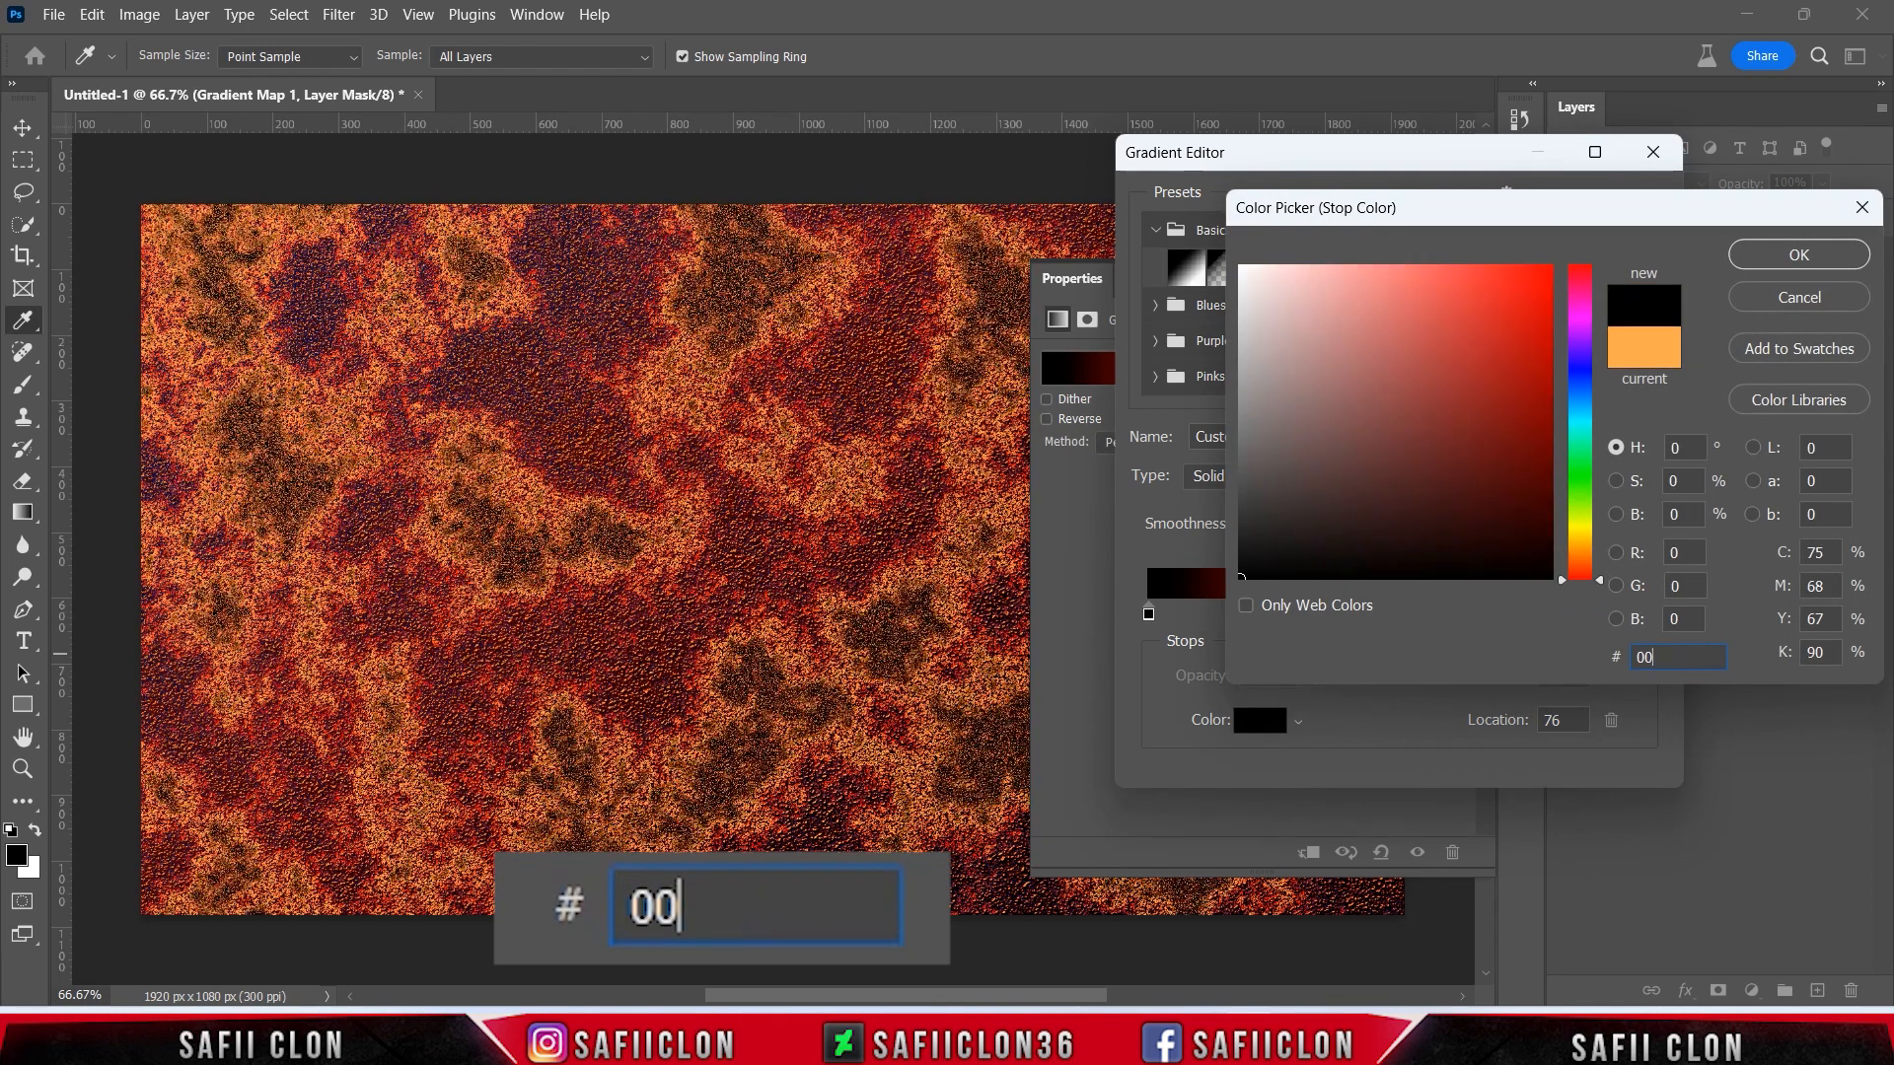
type("ffa")
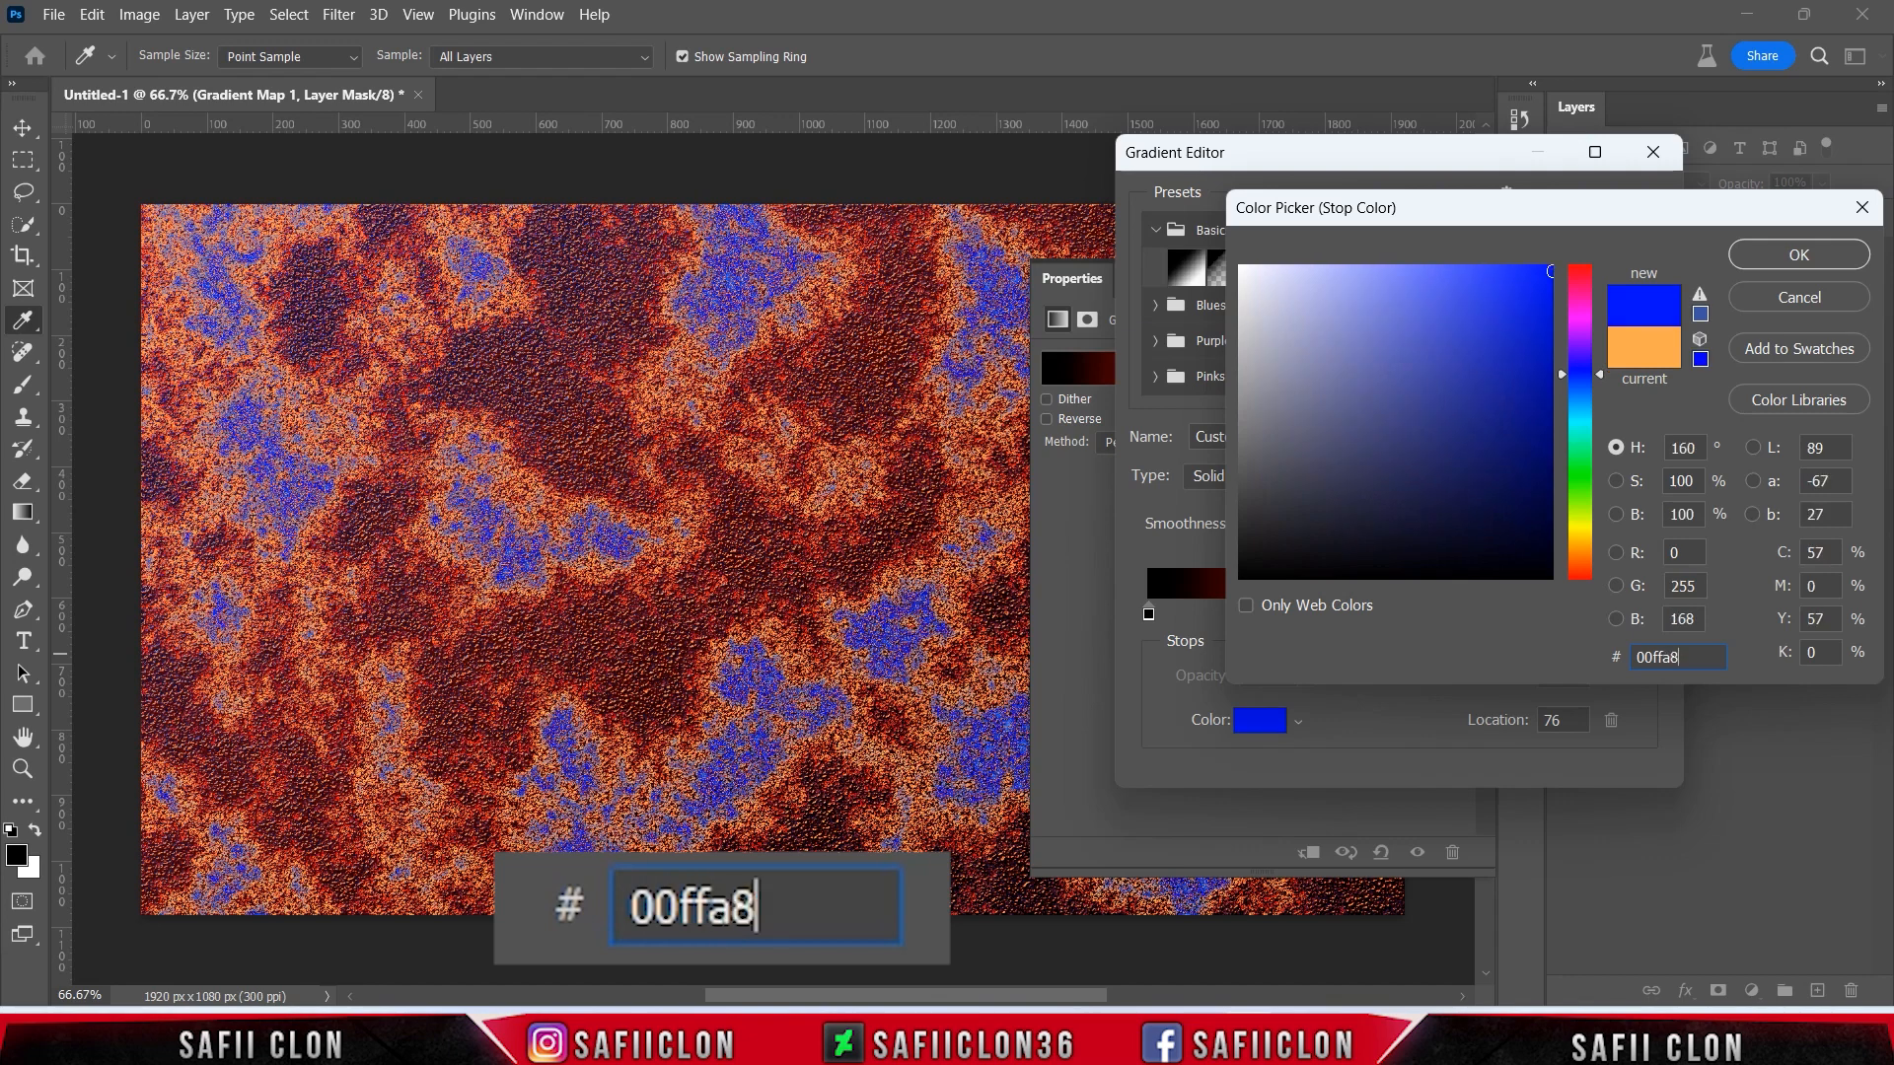
type("8")
left_click(1797, 254)
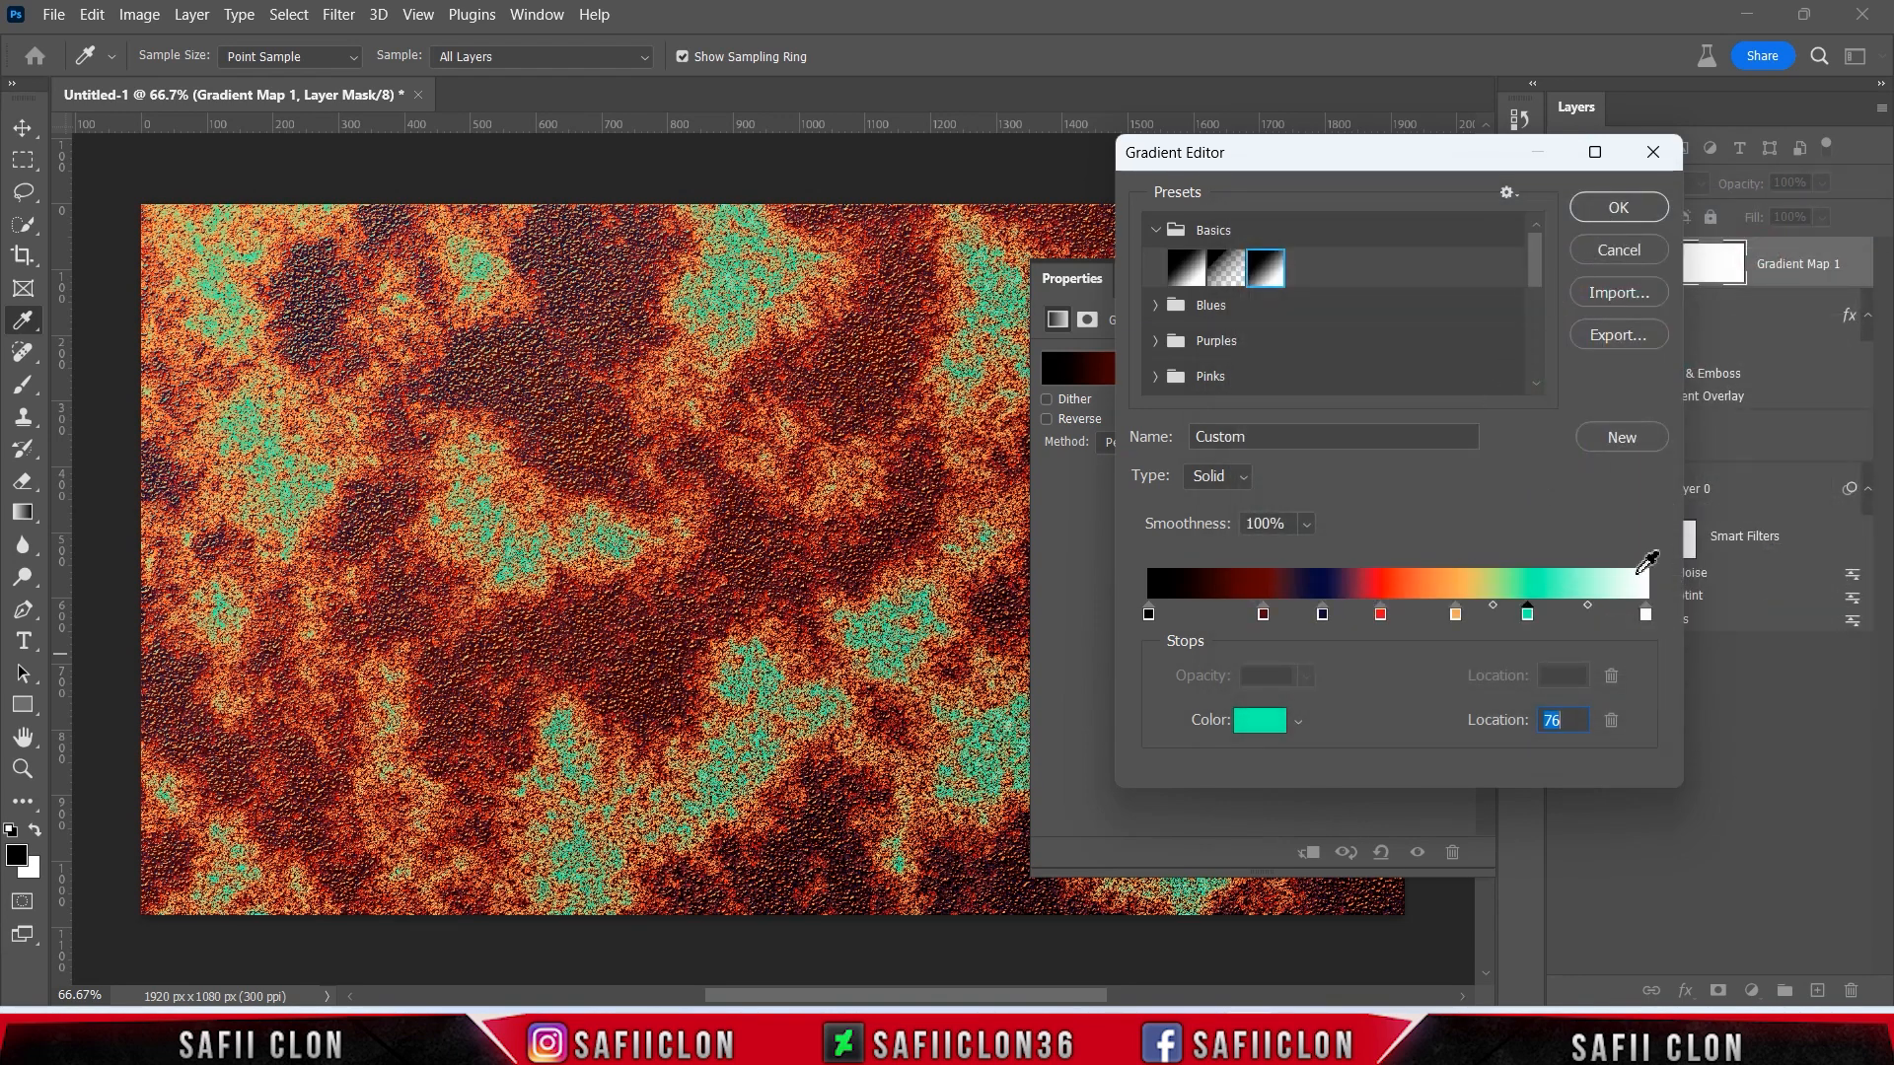
- Set the color stop at location 100 to white, ffffff, and apply the edited gradient to the gradient map
left_click_drag(1645, 613, 1642, 614)
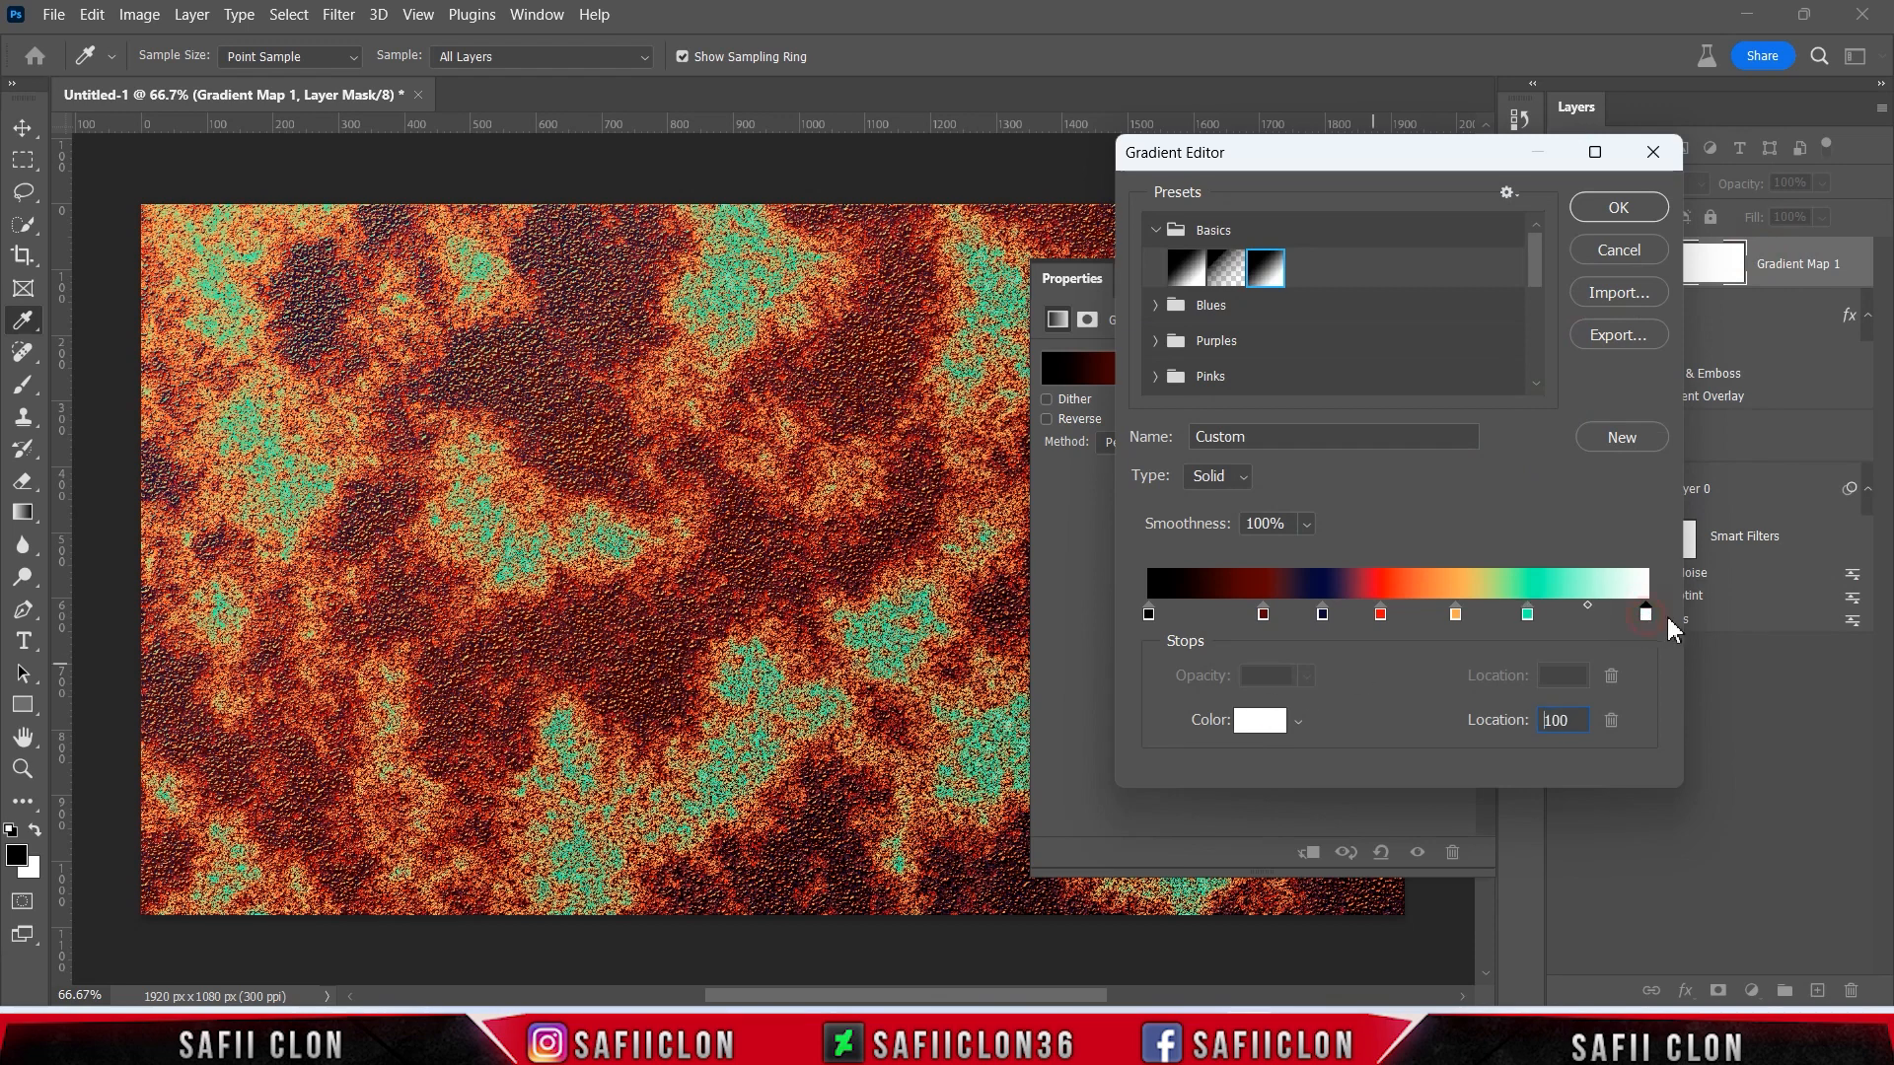
left_click(1266, 723)
type("ffffff")
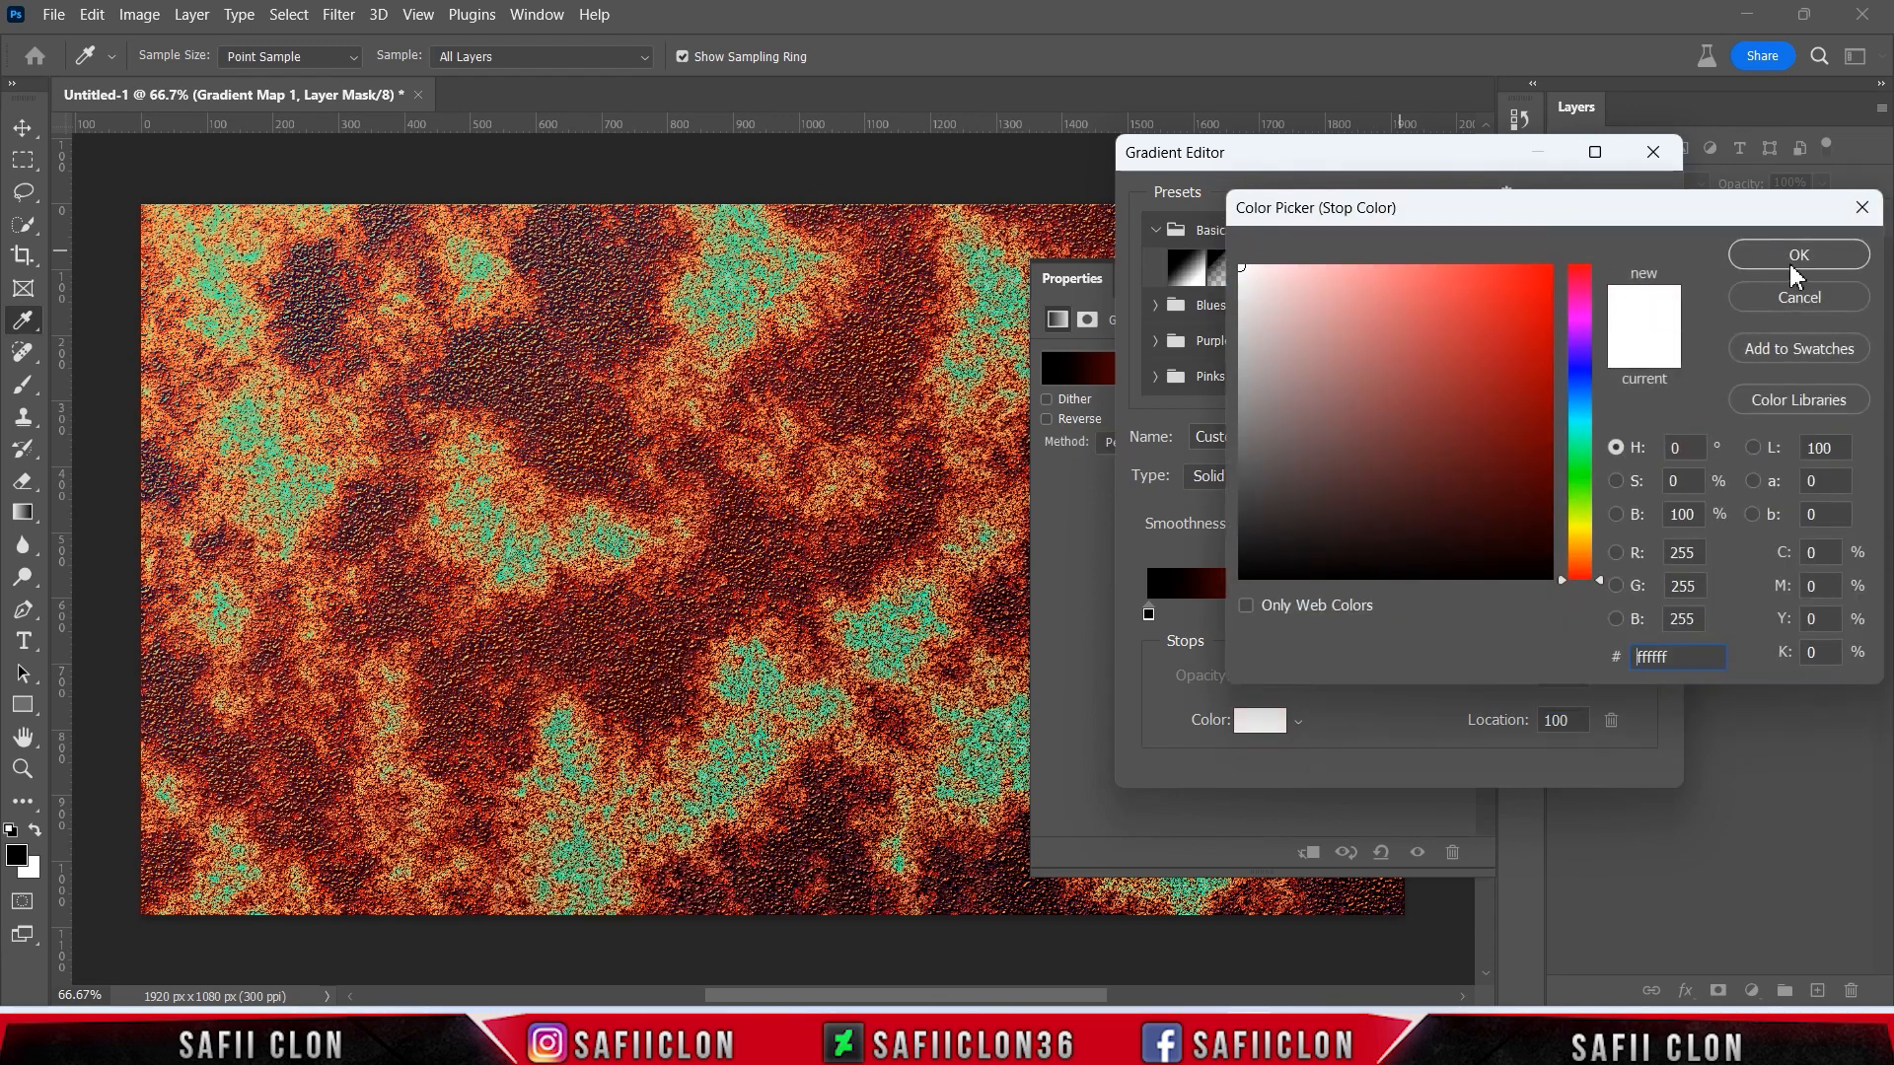
left_click(1801, 256)
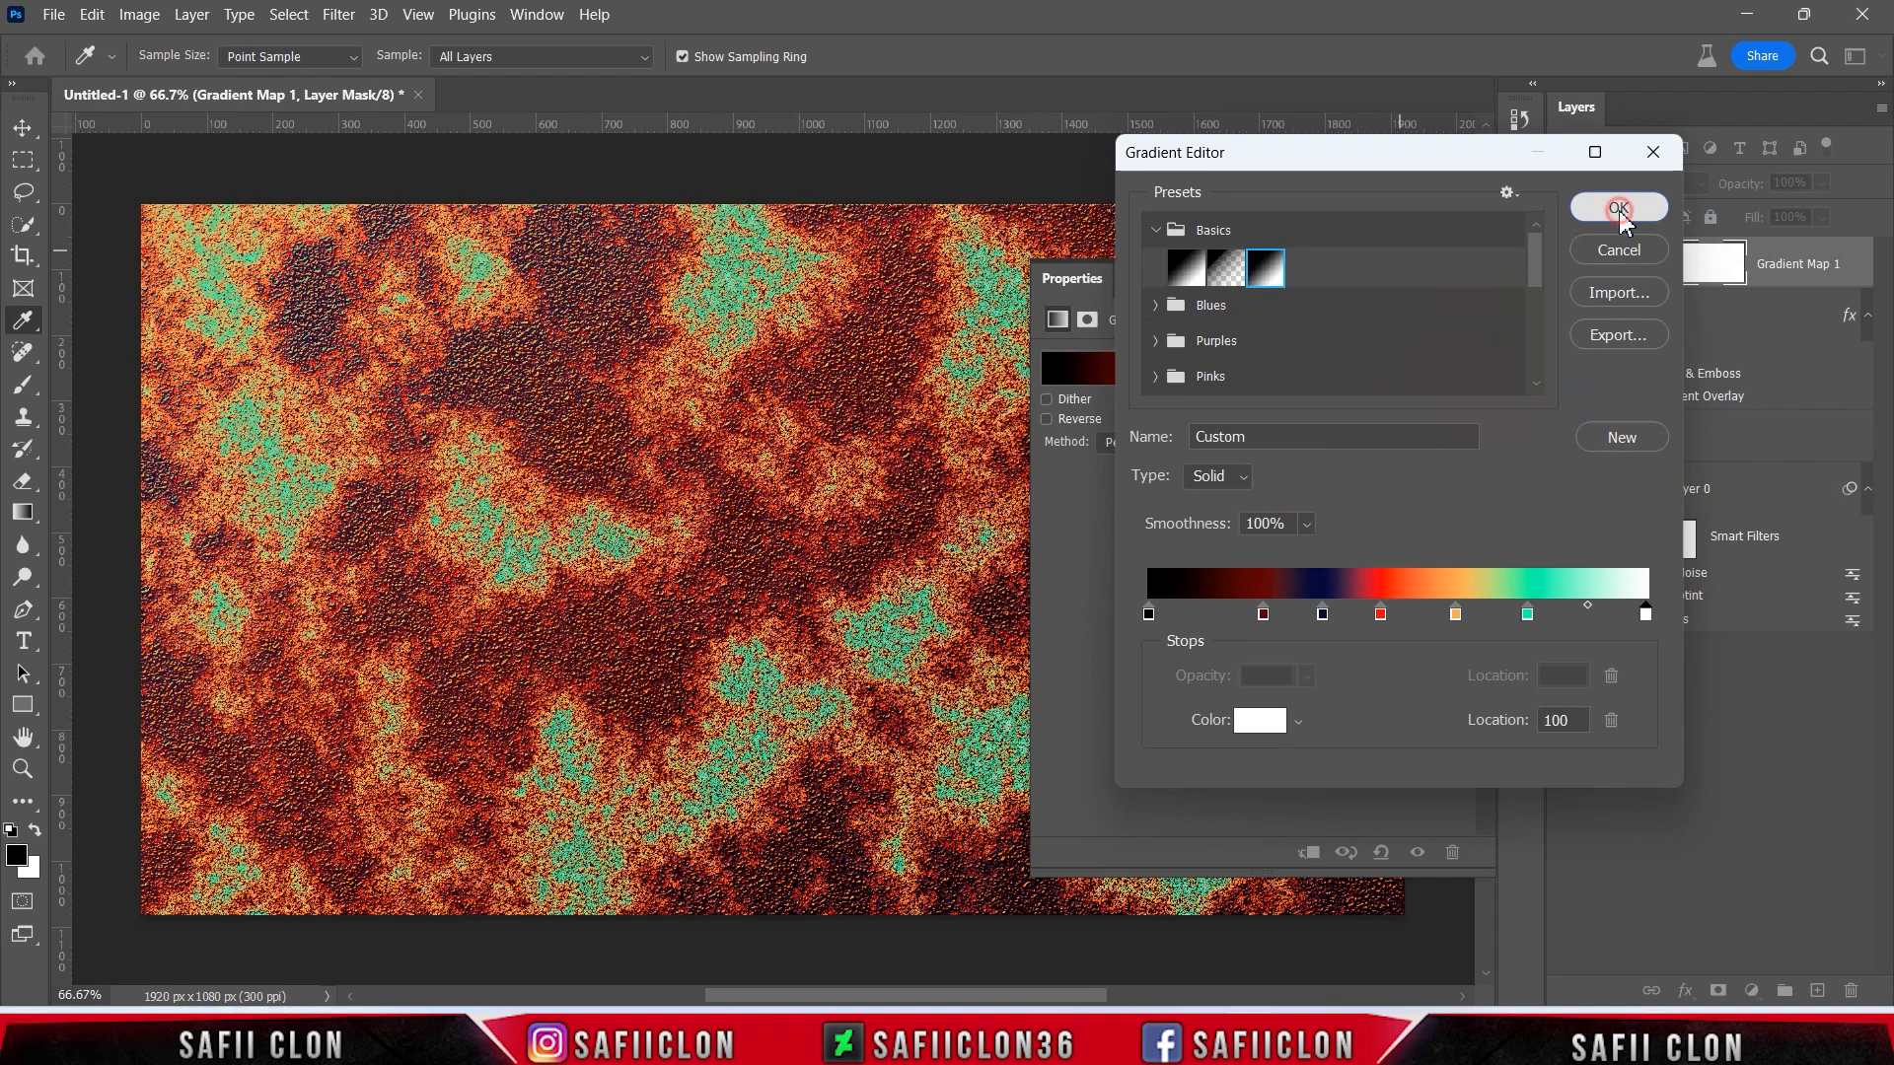
left_click(1619, 208)
left_click(1459, 281)
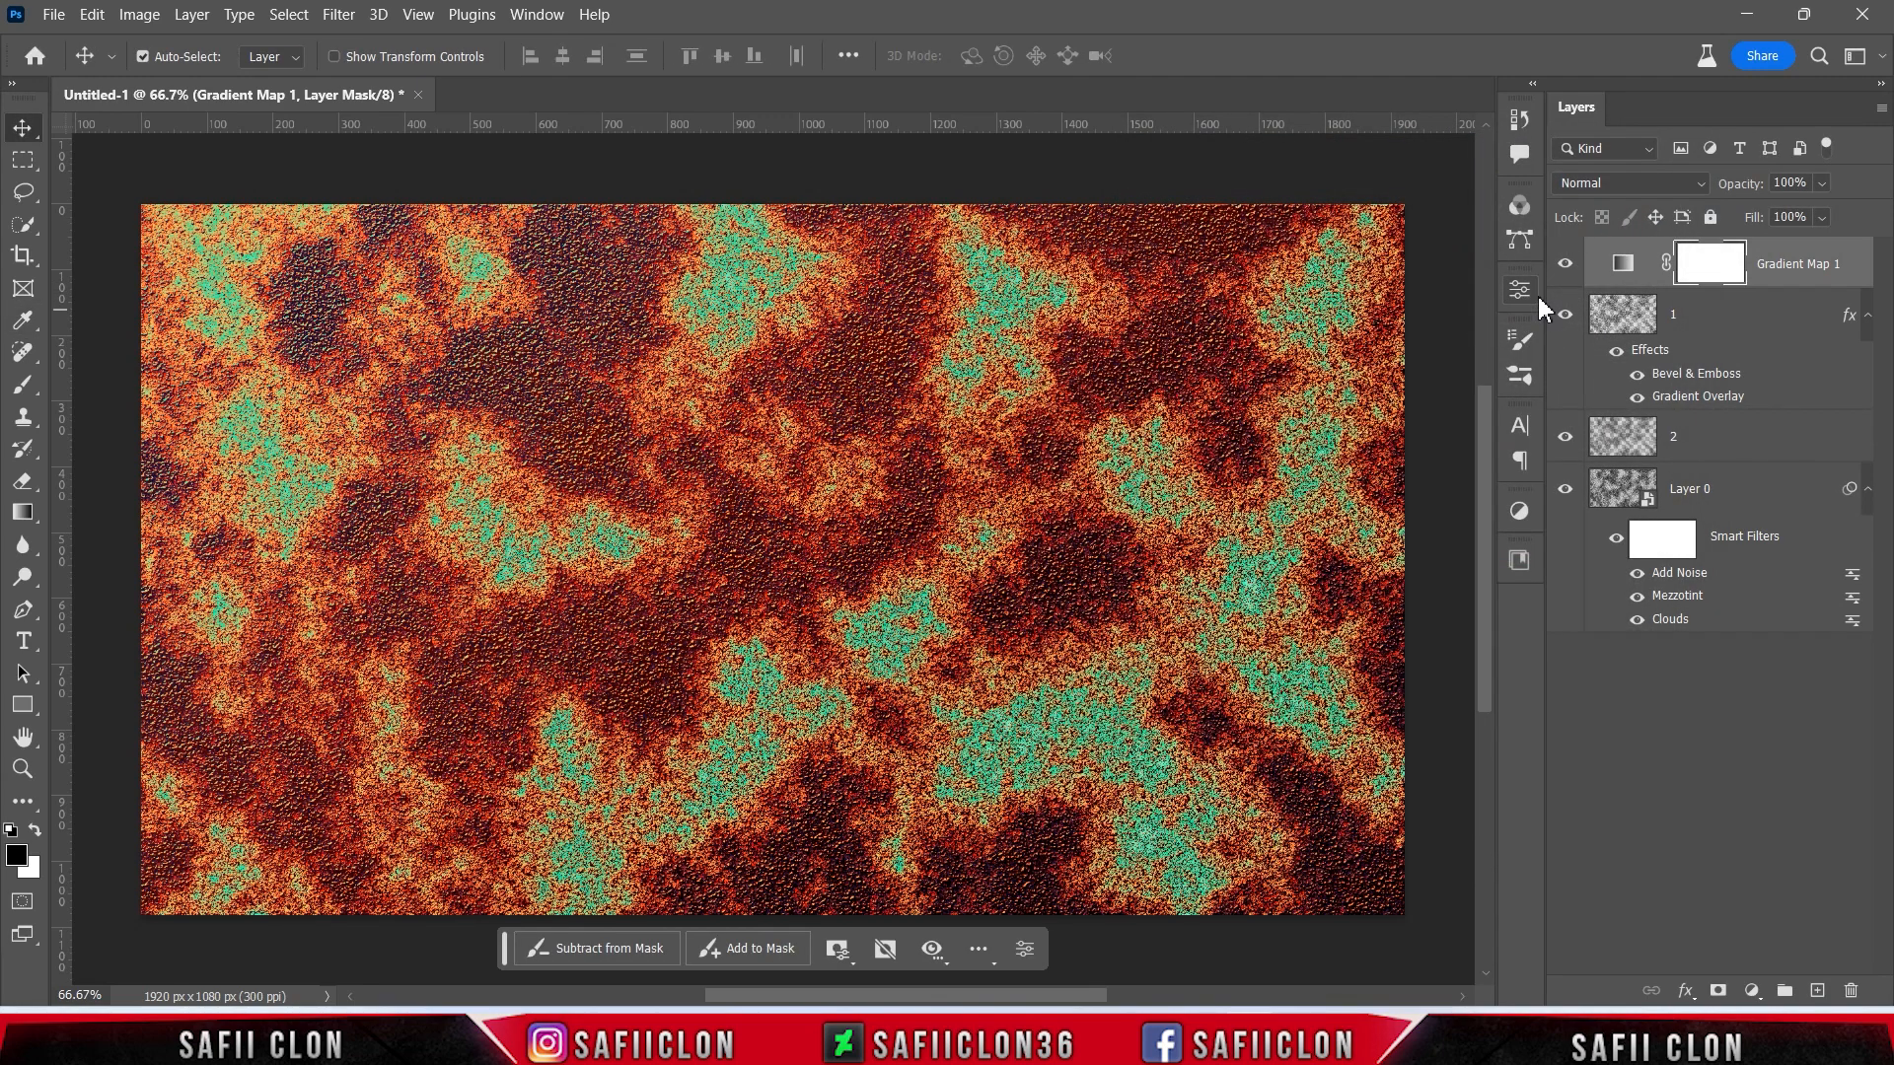
- Compare the image with and without the Gradient Map 1 adjustment layer
left_click(1567, 264)
left_click(1567, 265)
left_click(1567, 265)
left_click(1567, 264)
- Stamp all visible layers into a new layer on top and apply a High Pass filter with a 9.6 pixel radius
key("ctrl+shift+alt+e")
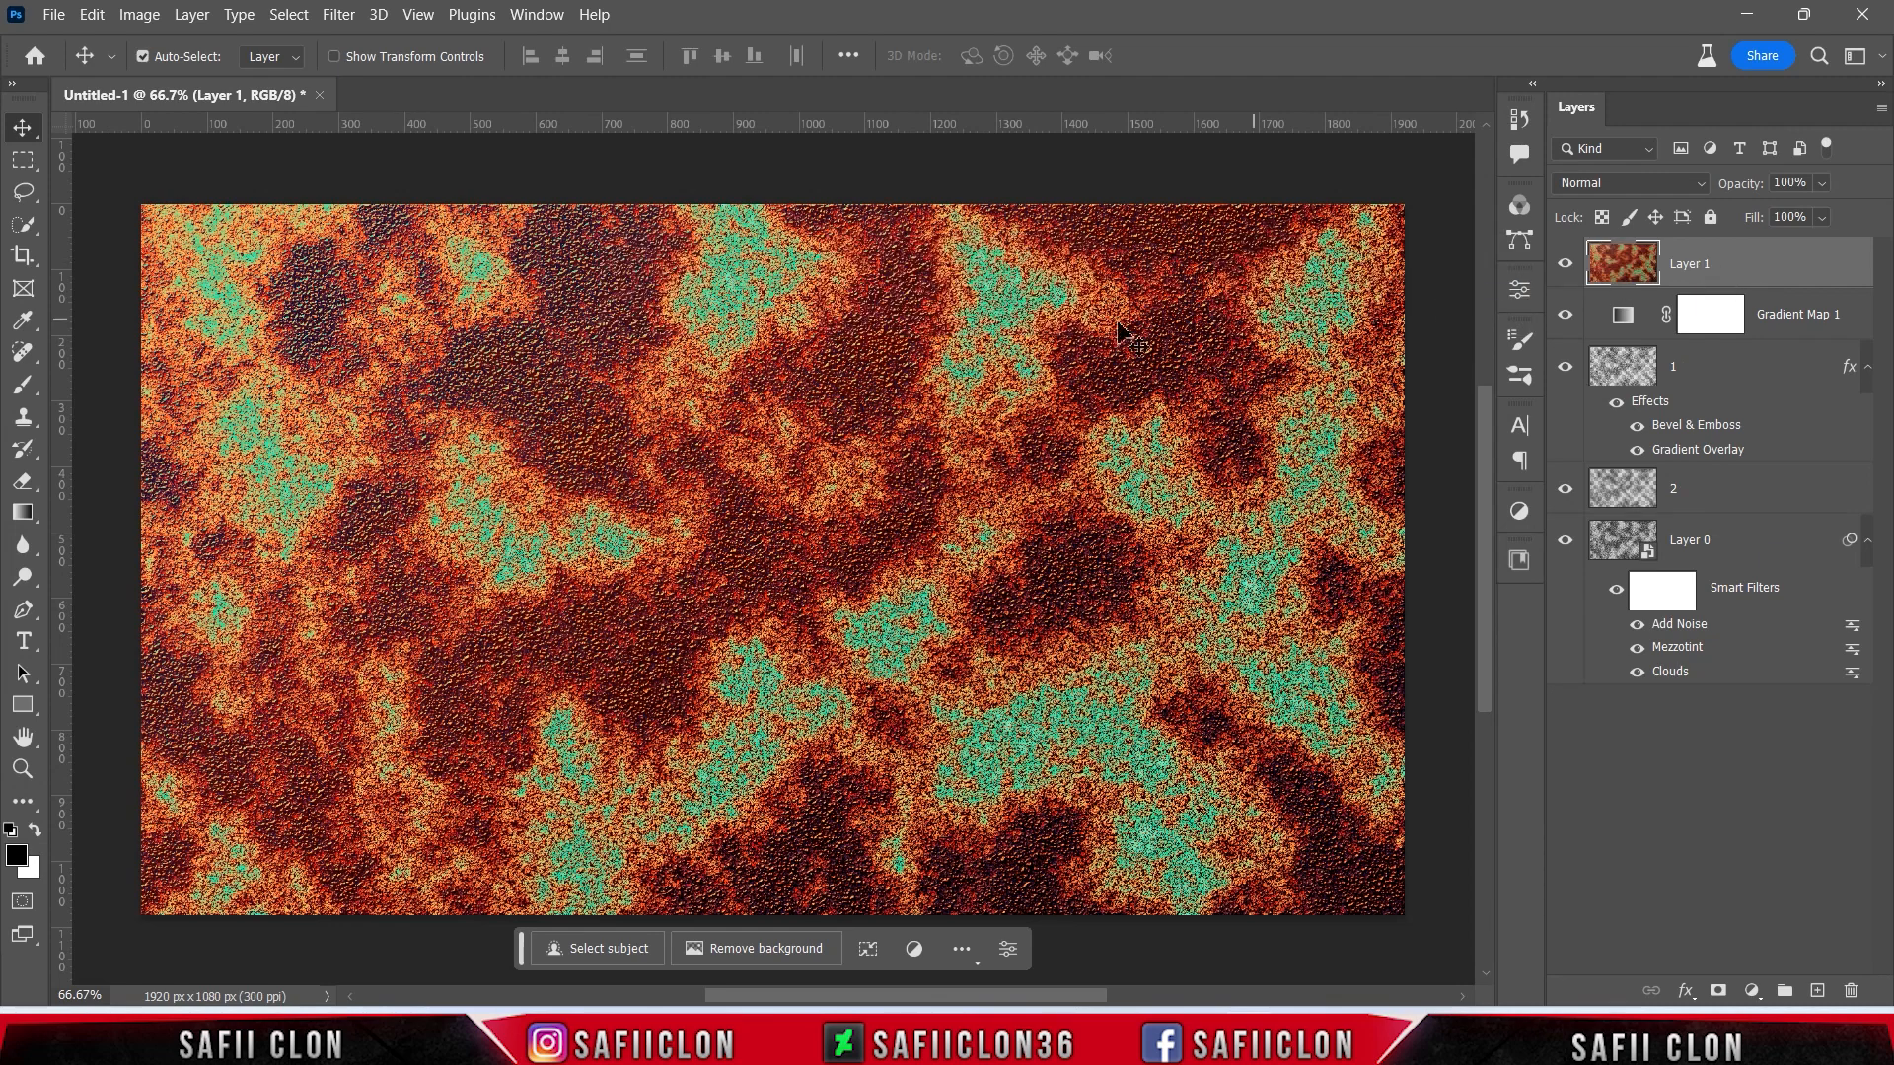
left_click(338, 14)
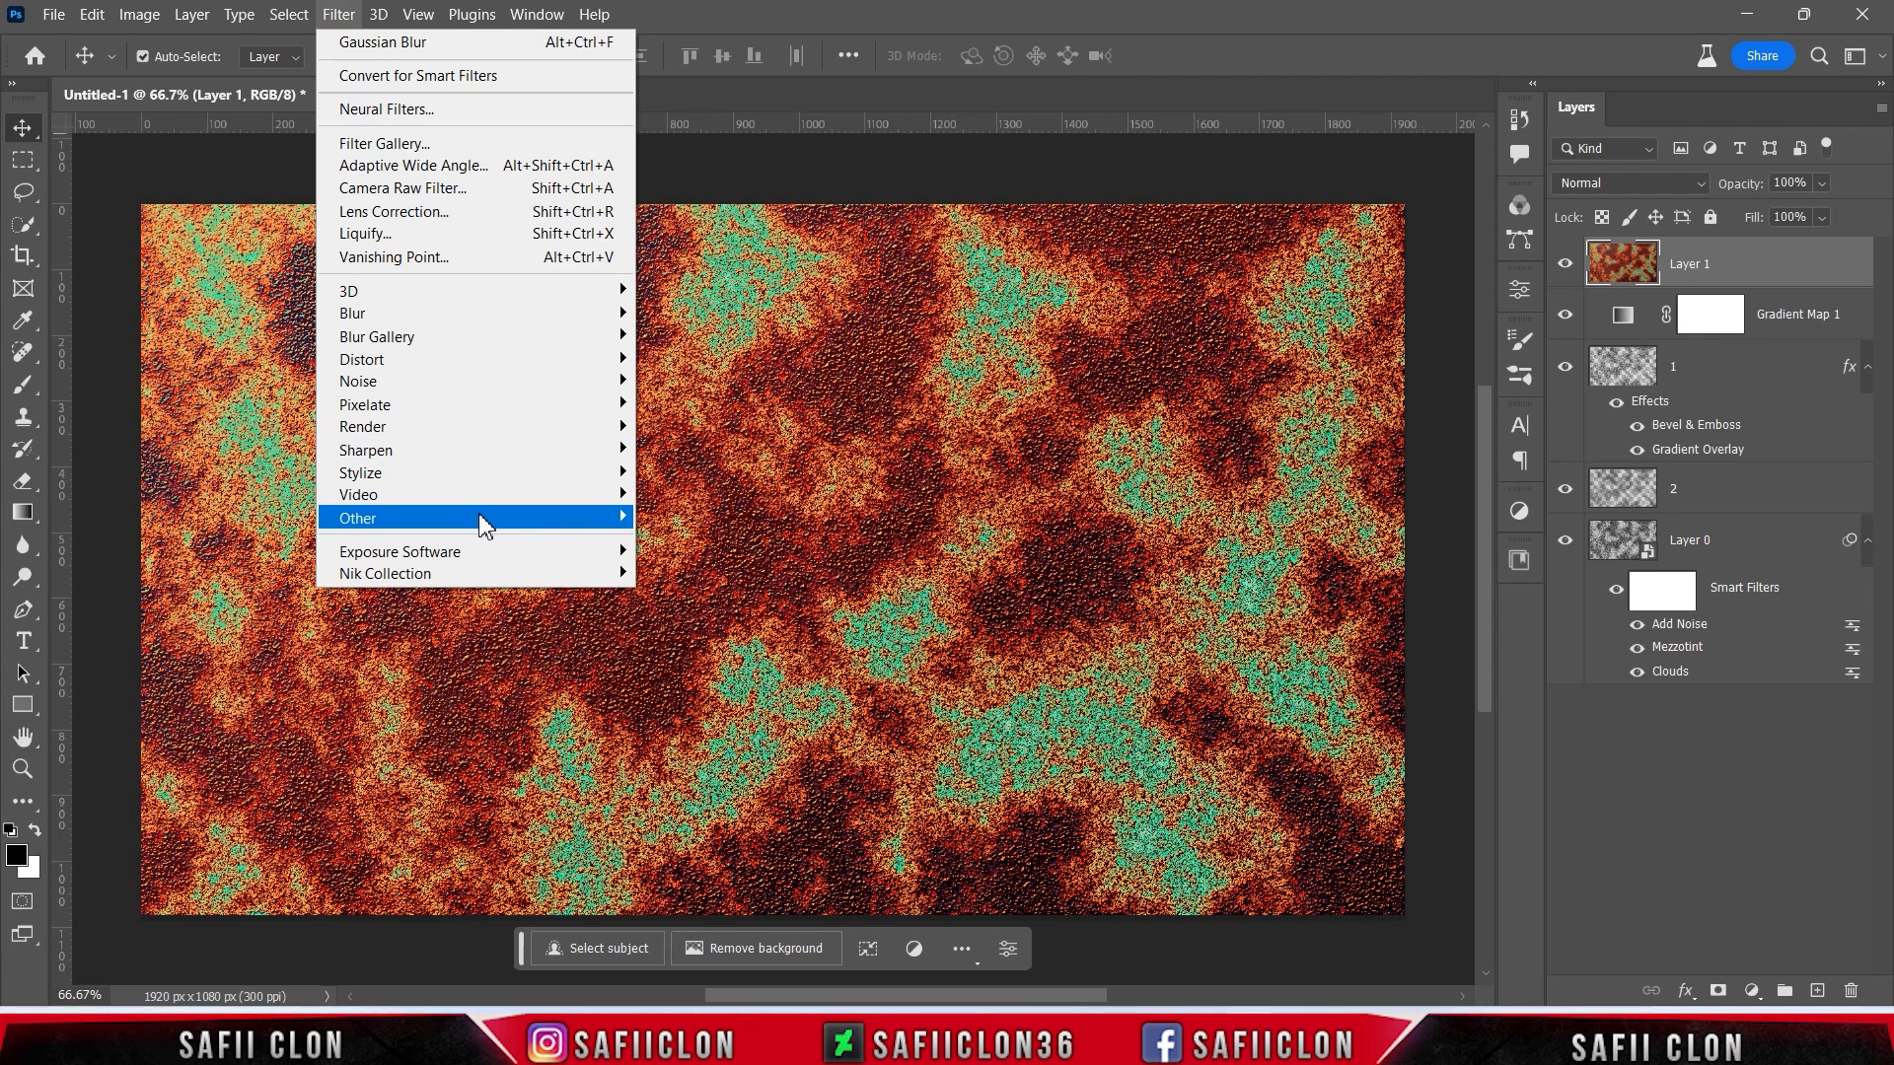
mouse_move(474, 516)
left_click(711, 546)
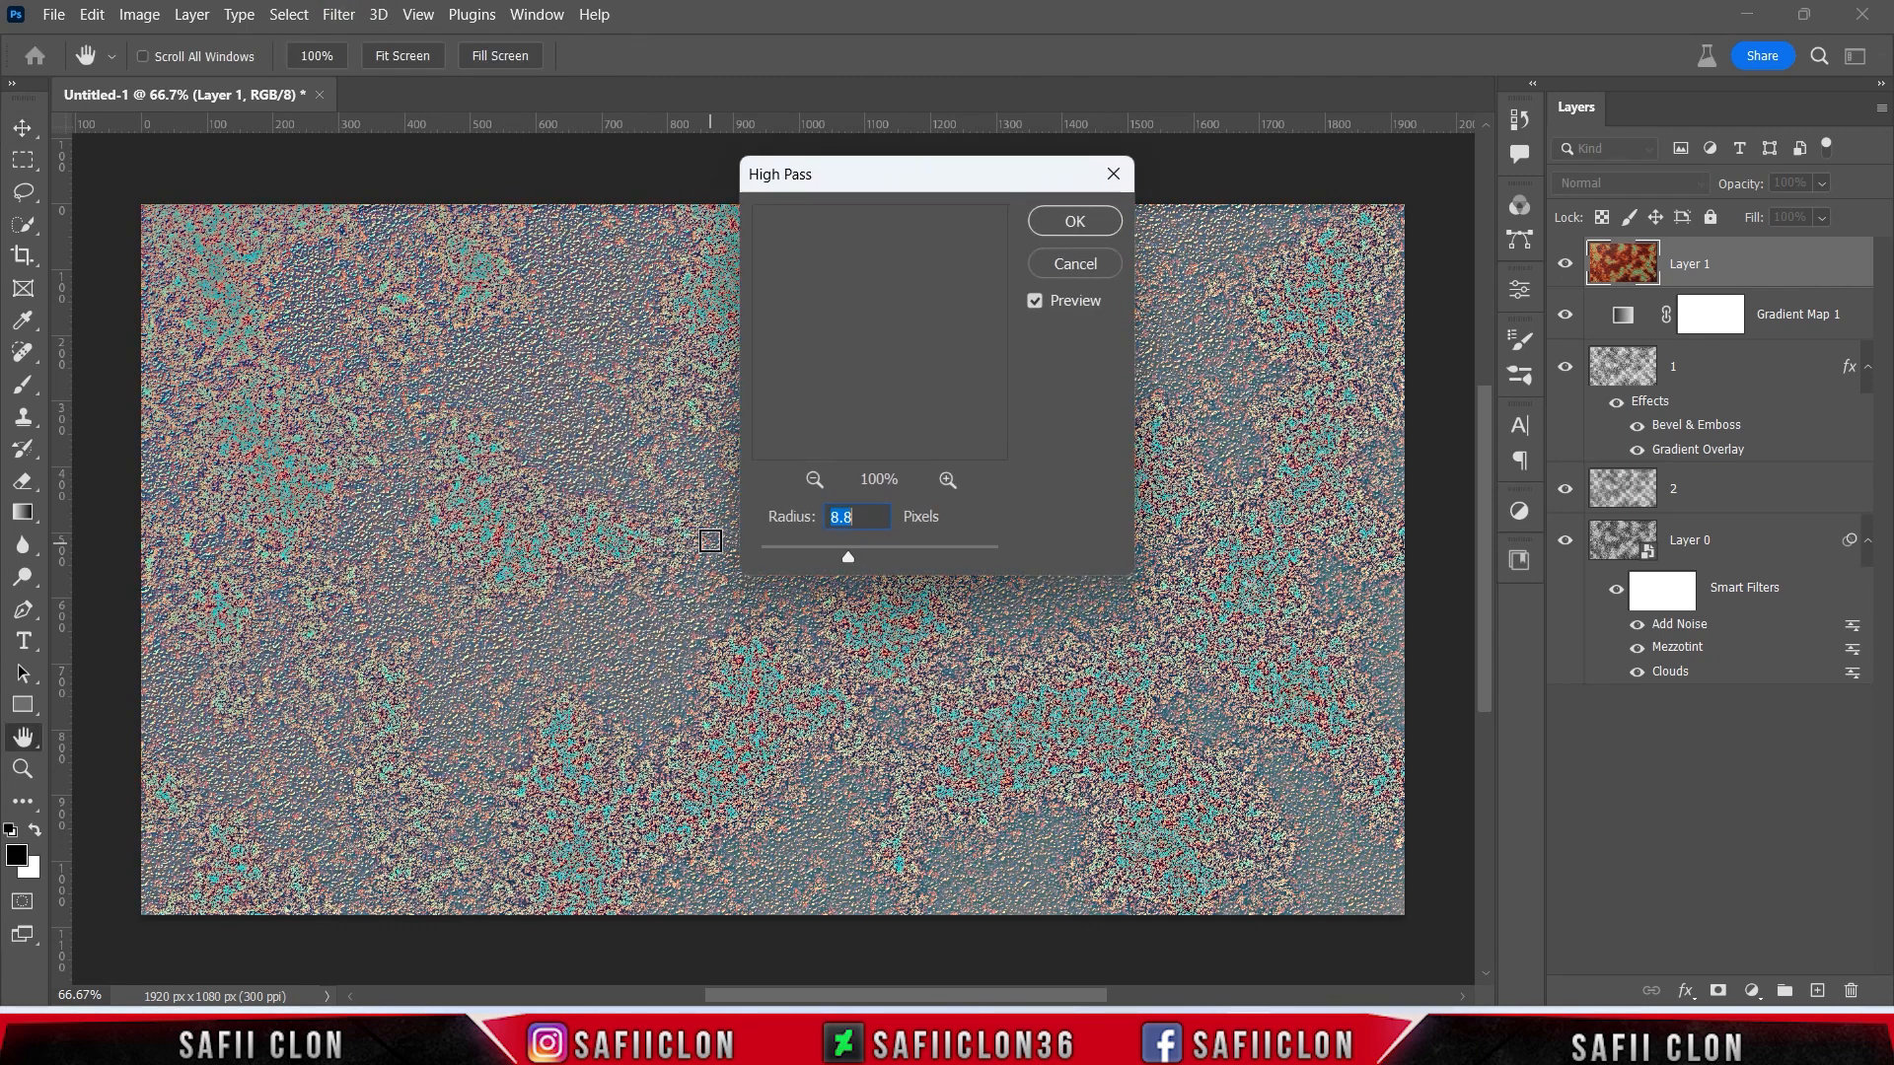
left_click_drag(854, 552, 859, 552)
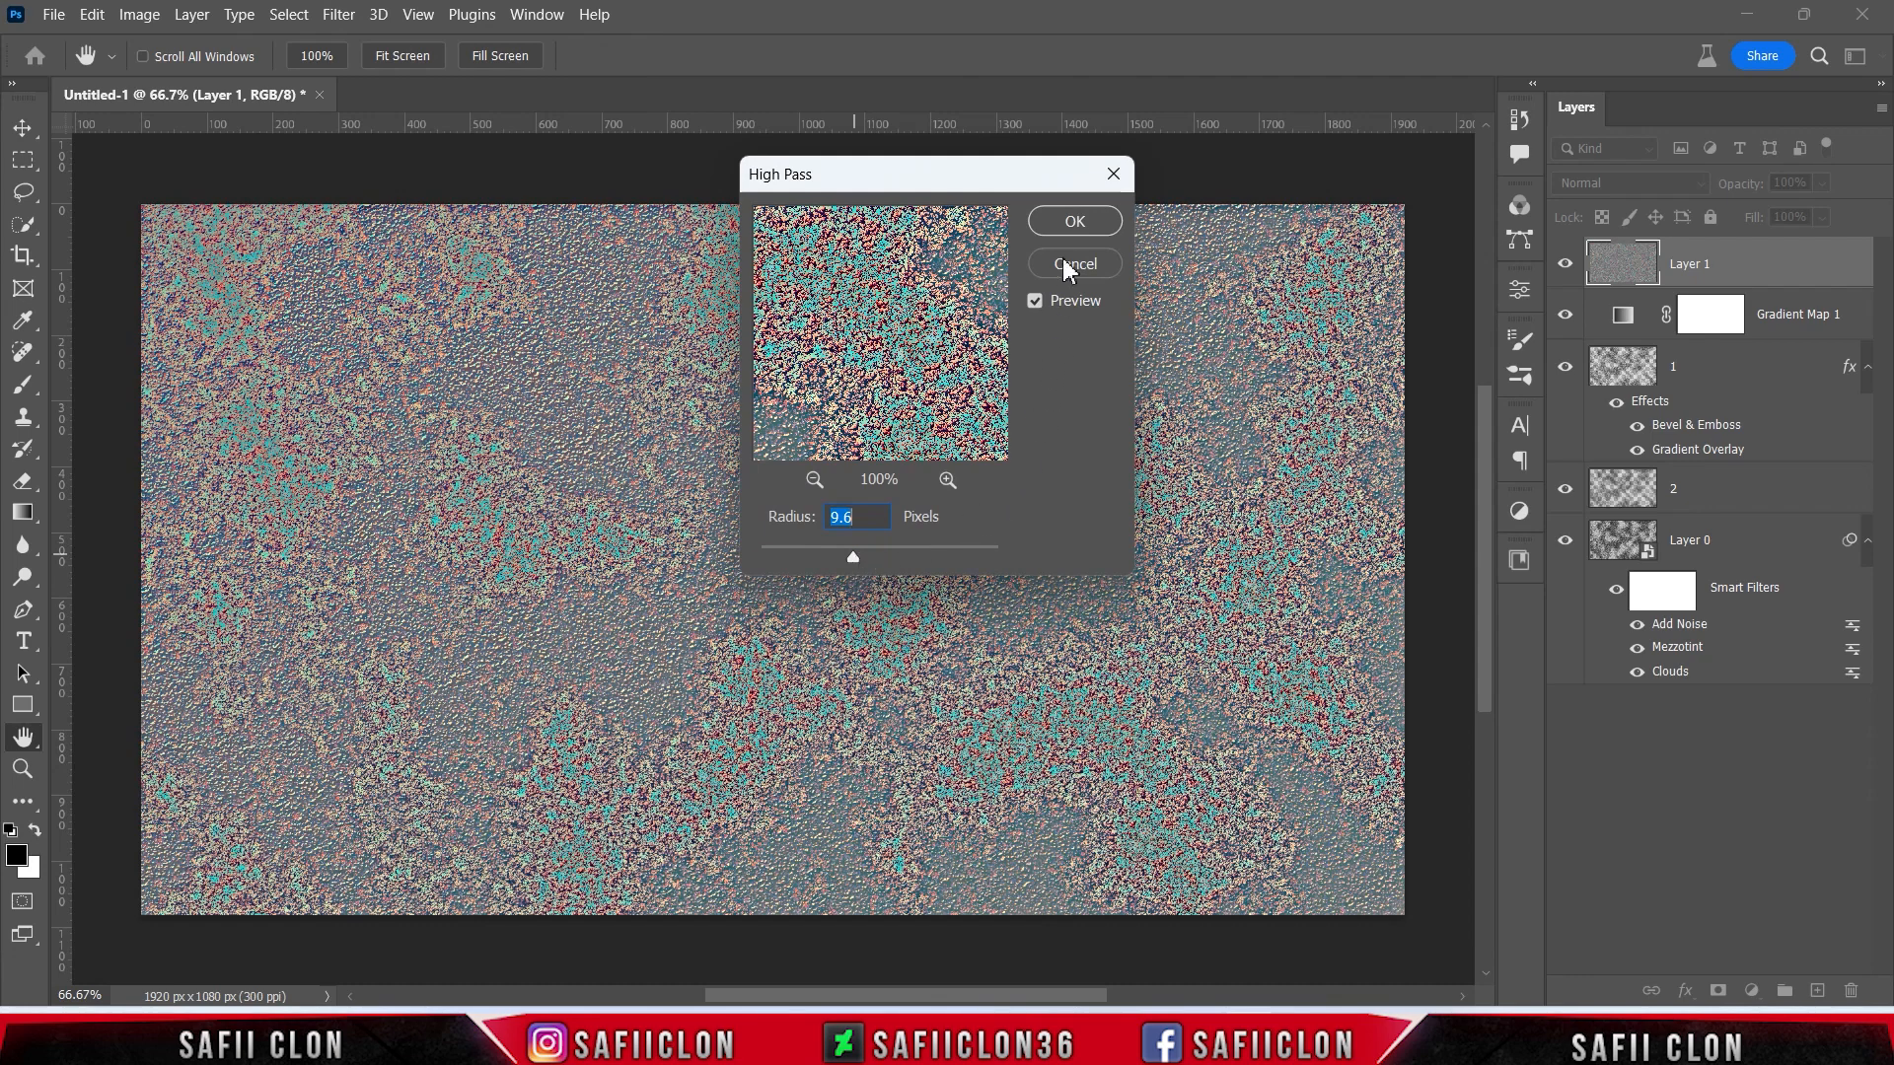
left_click(1074, 223)
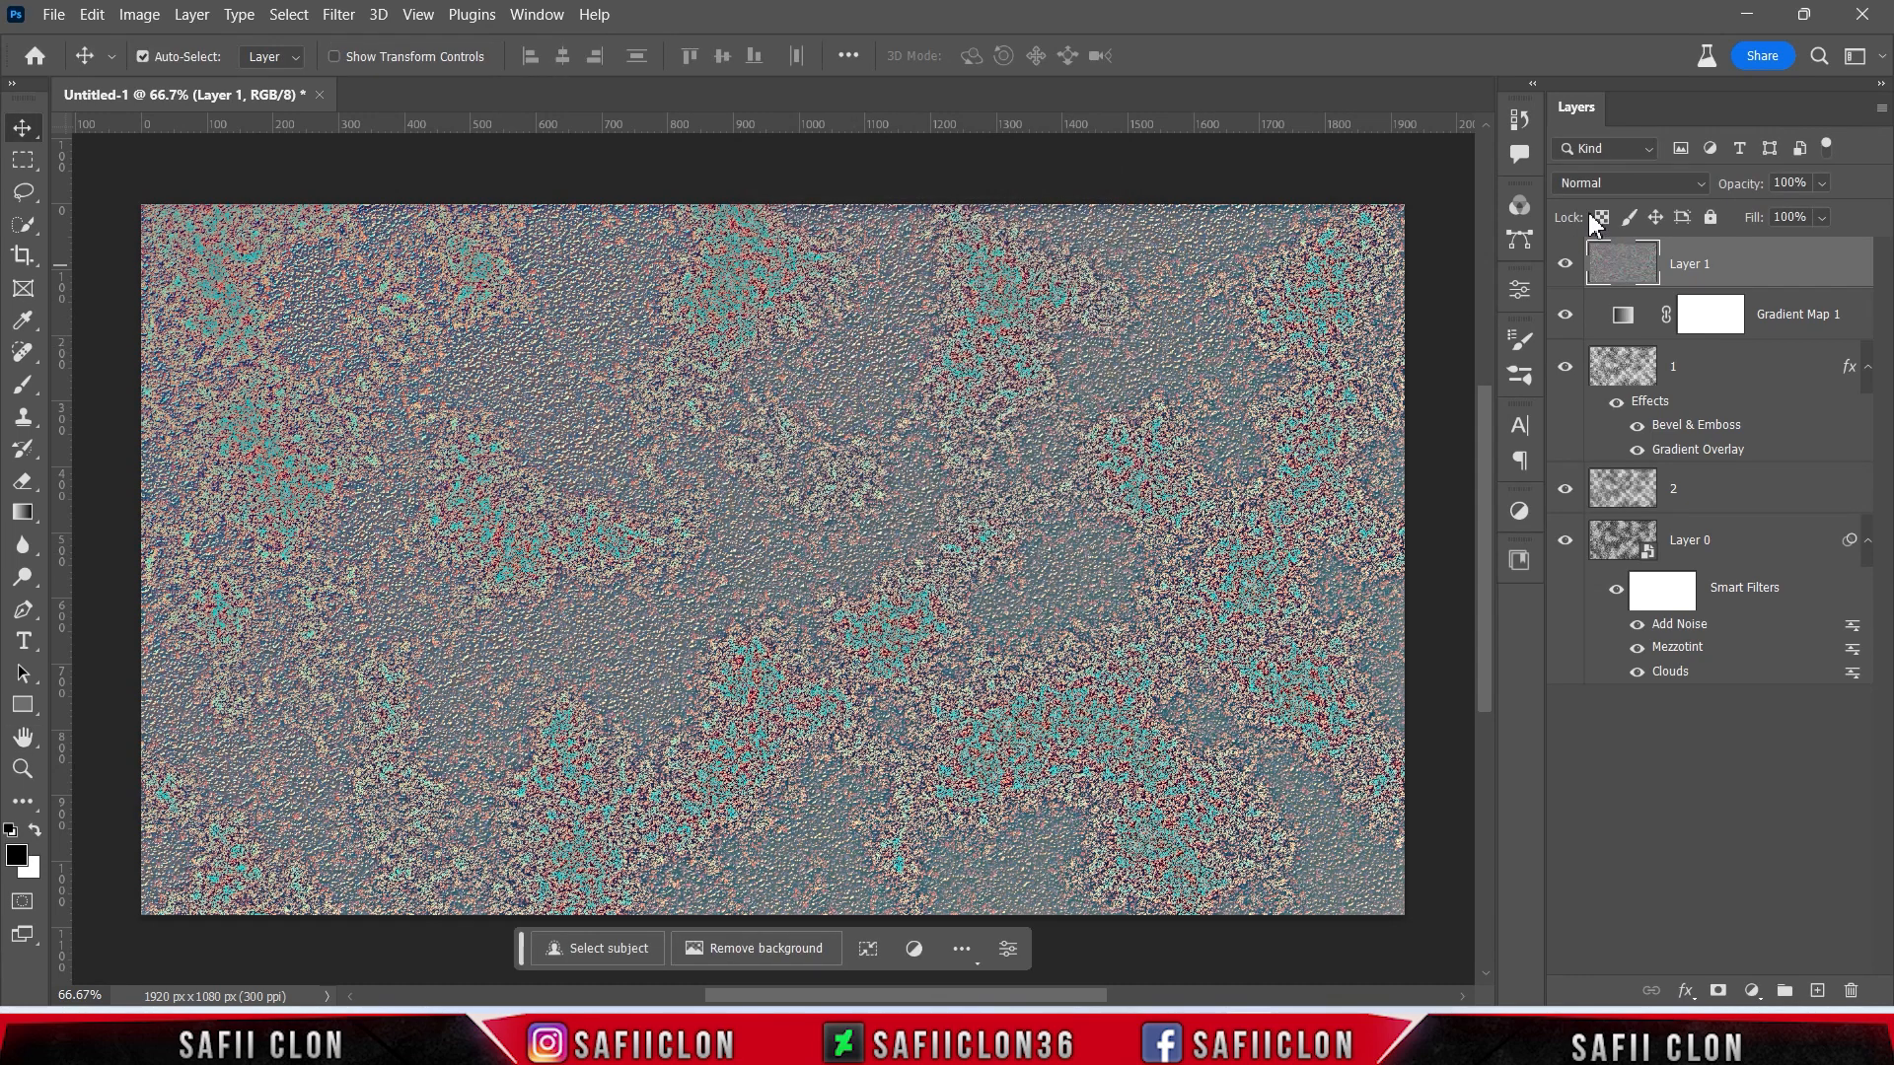
- Set the high-pass layer's blend mode to Soft Light and compare the image with and without that layer
left_click(1603, 184)
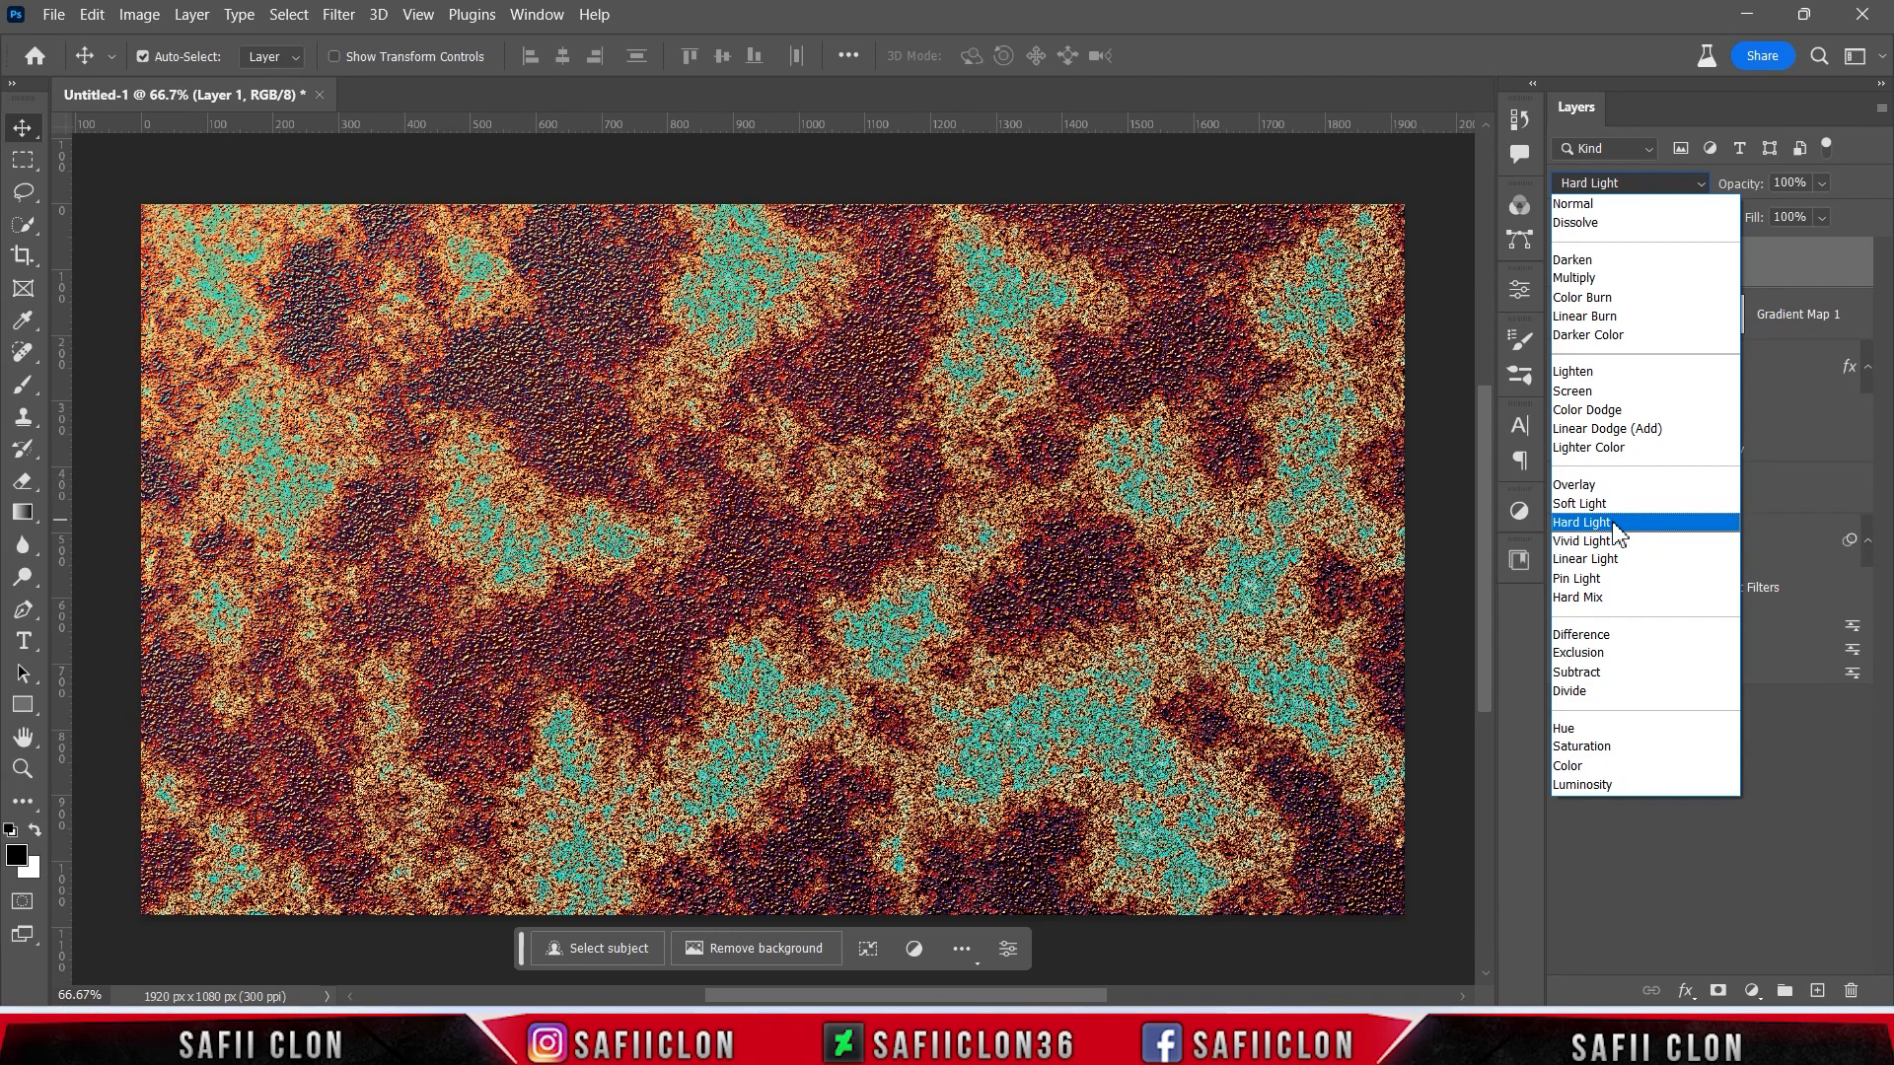
left_click(1606, 504)
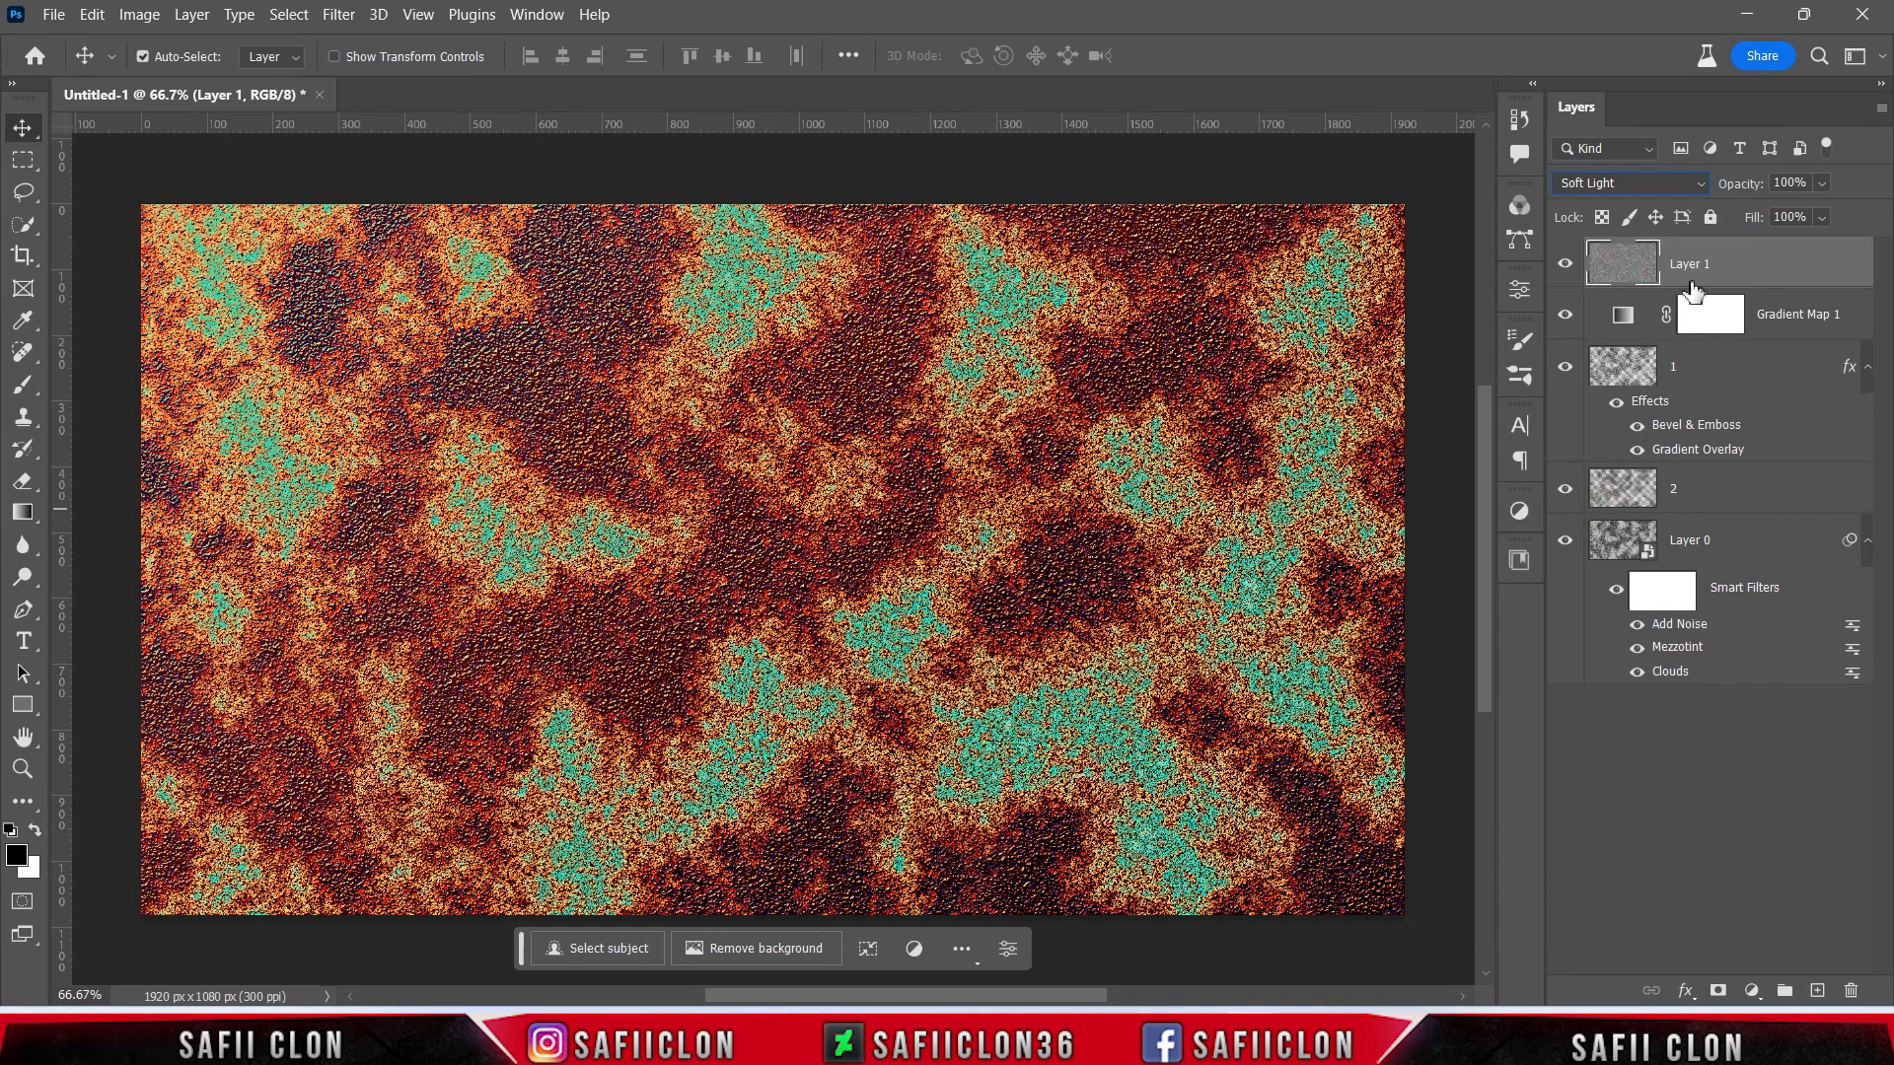
left_click(1570, 266)
left_click(1568, 267)
left_click(1568, 269)
left_click(1569, 266)
- Add a Brightness/Contrast adjustment layer above the high-pass layer and adjust its contrast and brightness
left_click(1752, 988)
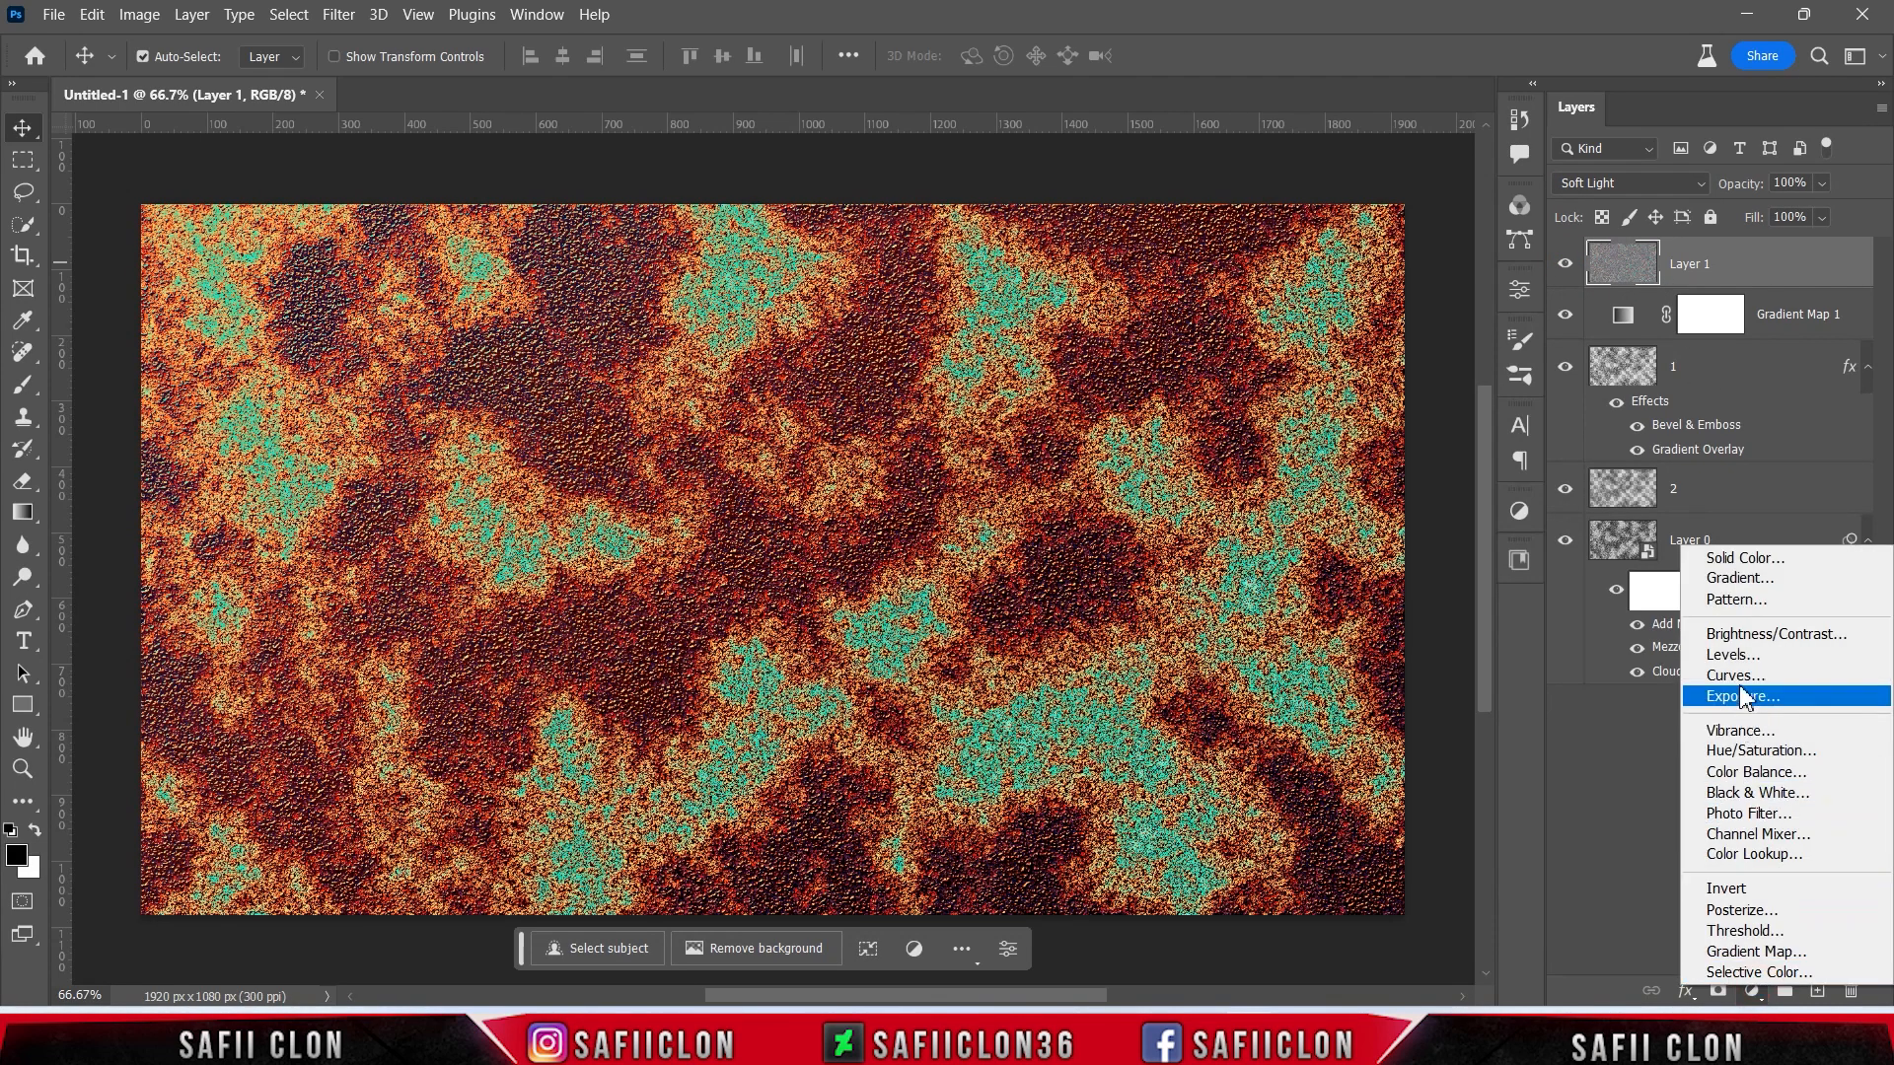
left_click(1741, 635)
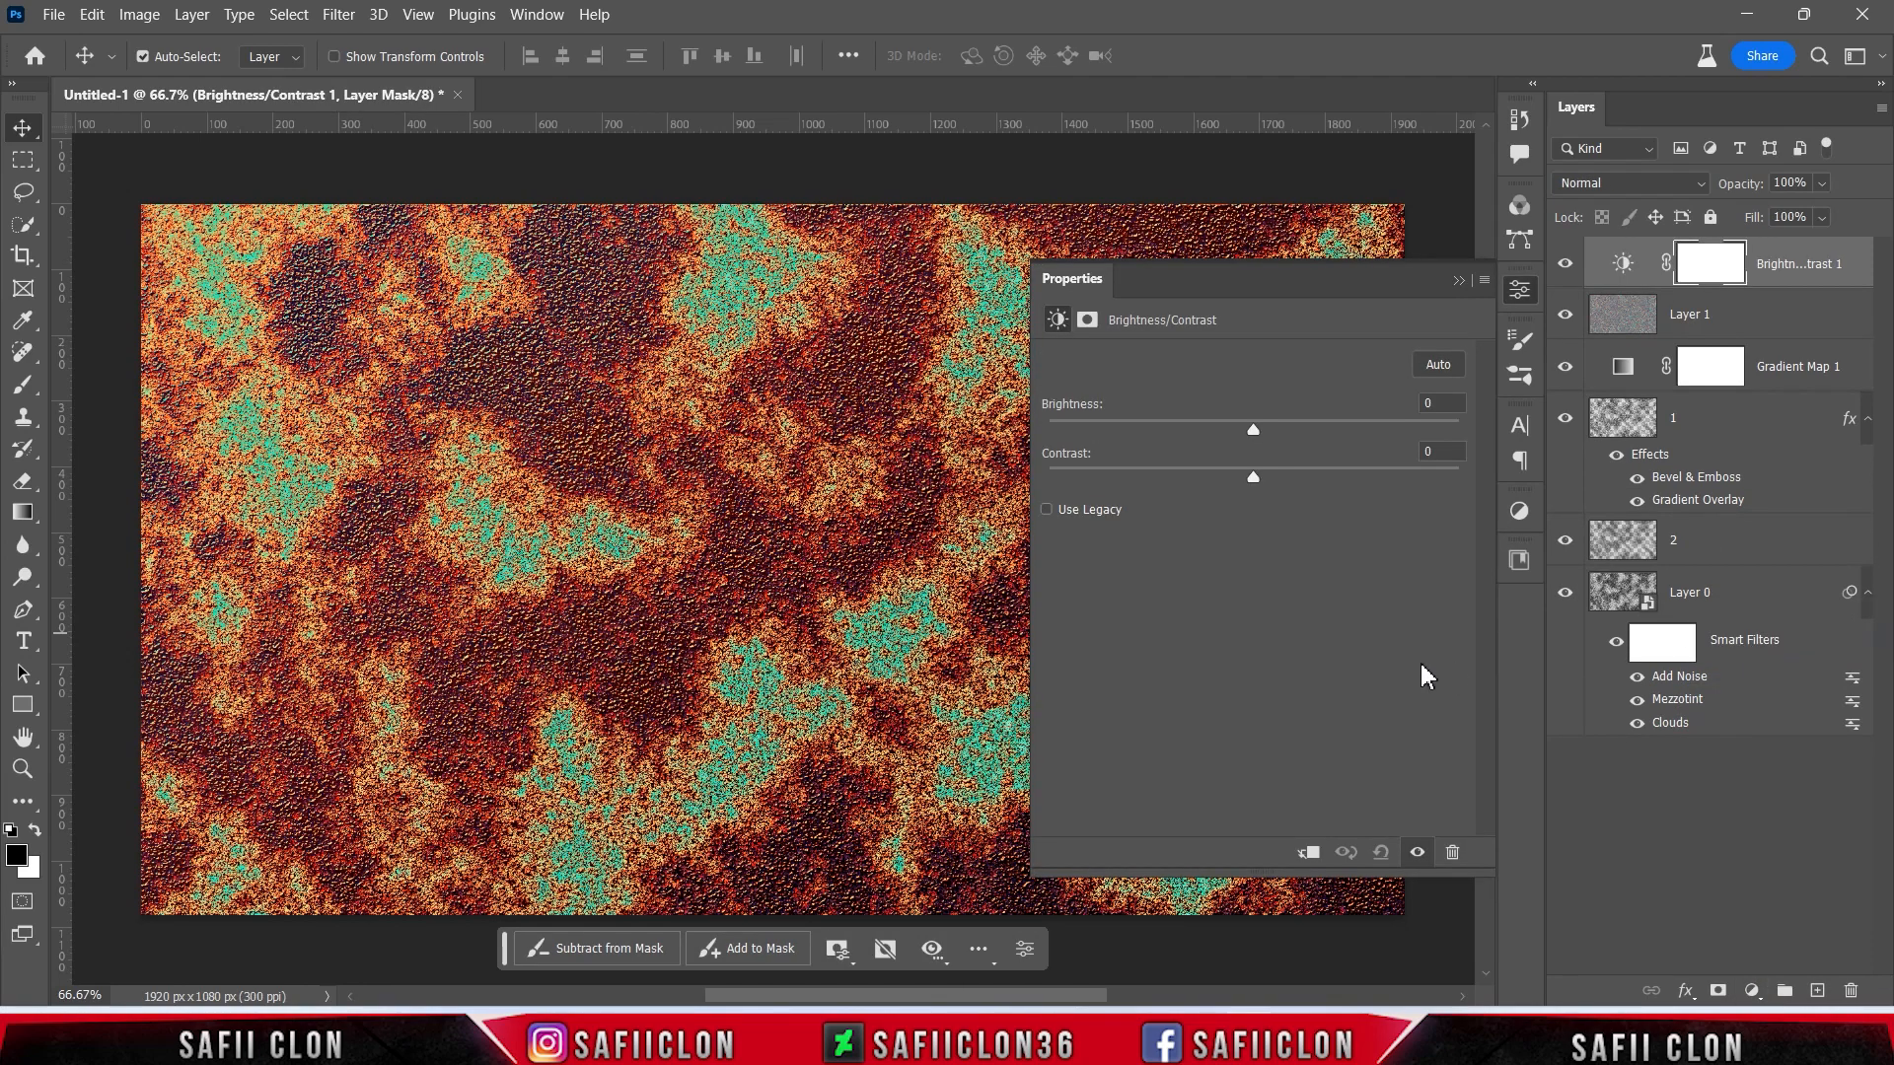
left_click_drag(1249, 490, 1123, 499)
left_click_drag(1240, 508, 1156, 471)
left_click_drag(1289, 435, 1246, 436)
left_click(1459, 281)
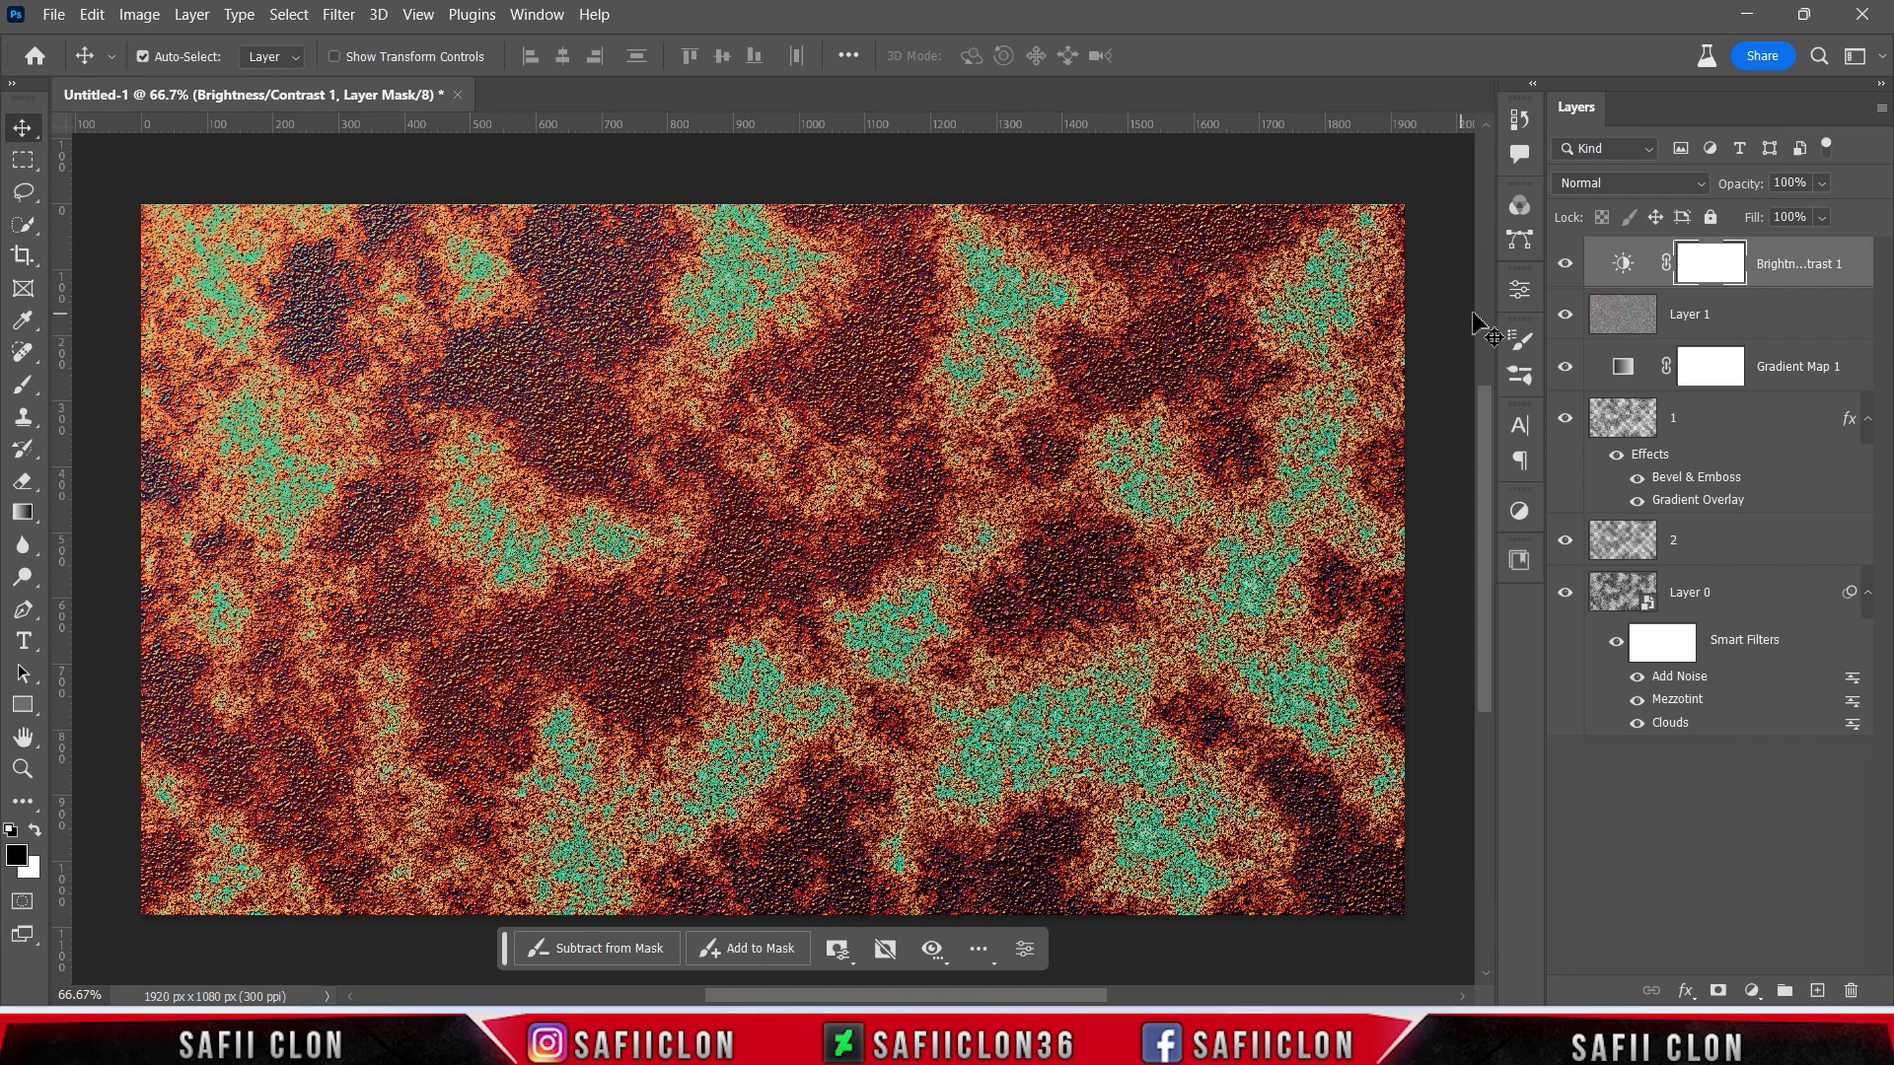
- Compare the image with and without the Brightness/Contrast, high-pass and Gradient Map layers in turn
left_click(1566, 266)
left_click(1566, 265)
left_click(1566, 265)
left_click(1566, 265)
left_click(1564, 316)
left_click(1566, 367)
left_click(1567, 367)
left_click(1566, 366)
left_click(1566, 366)
- Compare the image with and without layers 1, 2 and Layer 0 in turn, and examine the texture's detail up close
left_click(1566, 419)
left_click(1566, 419)
left_click(1566, 420)
left_click(1566, 419)
left_click(1566, 544)
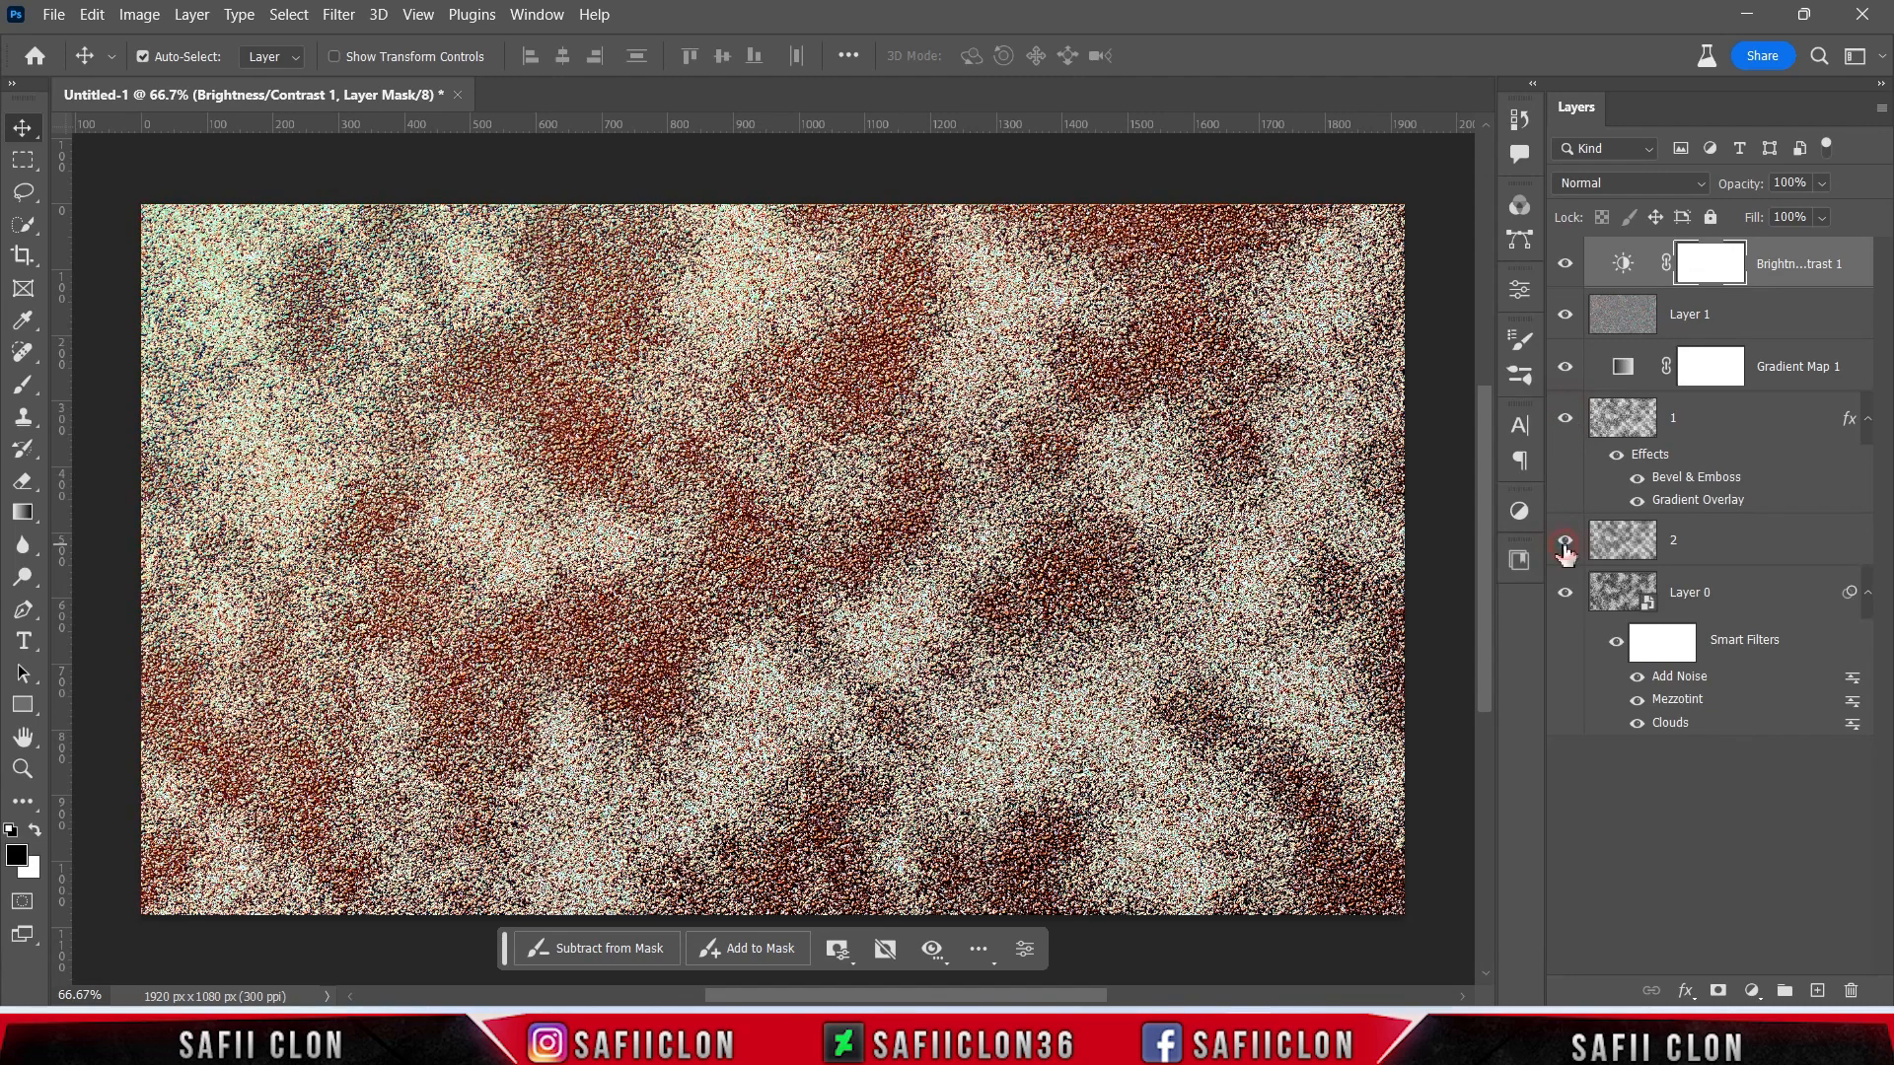
left_click(1565, 544)
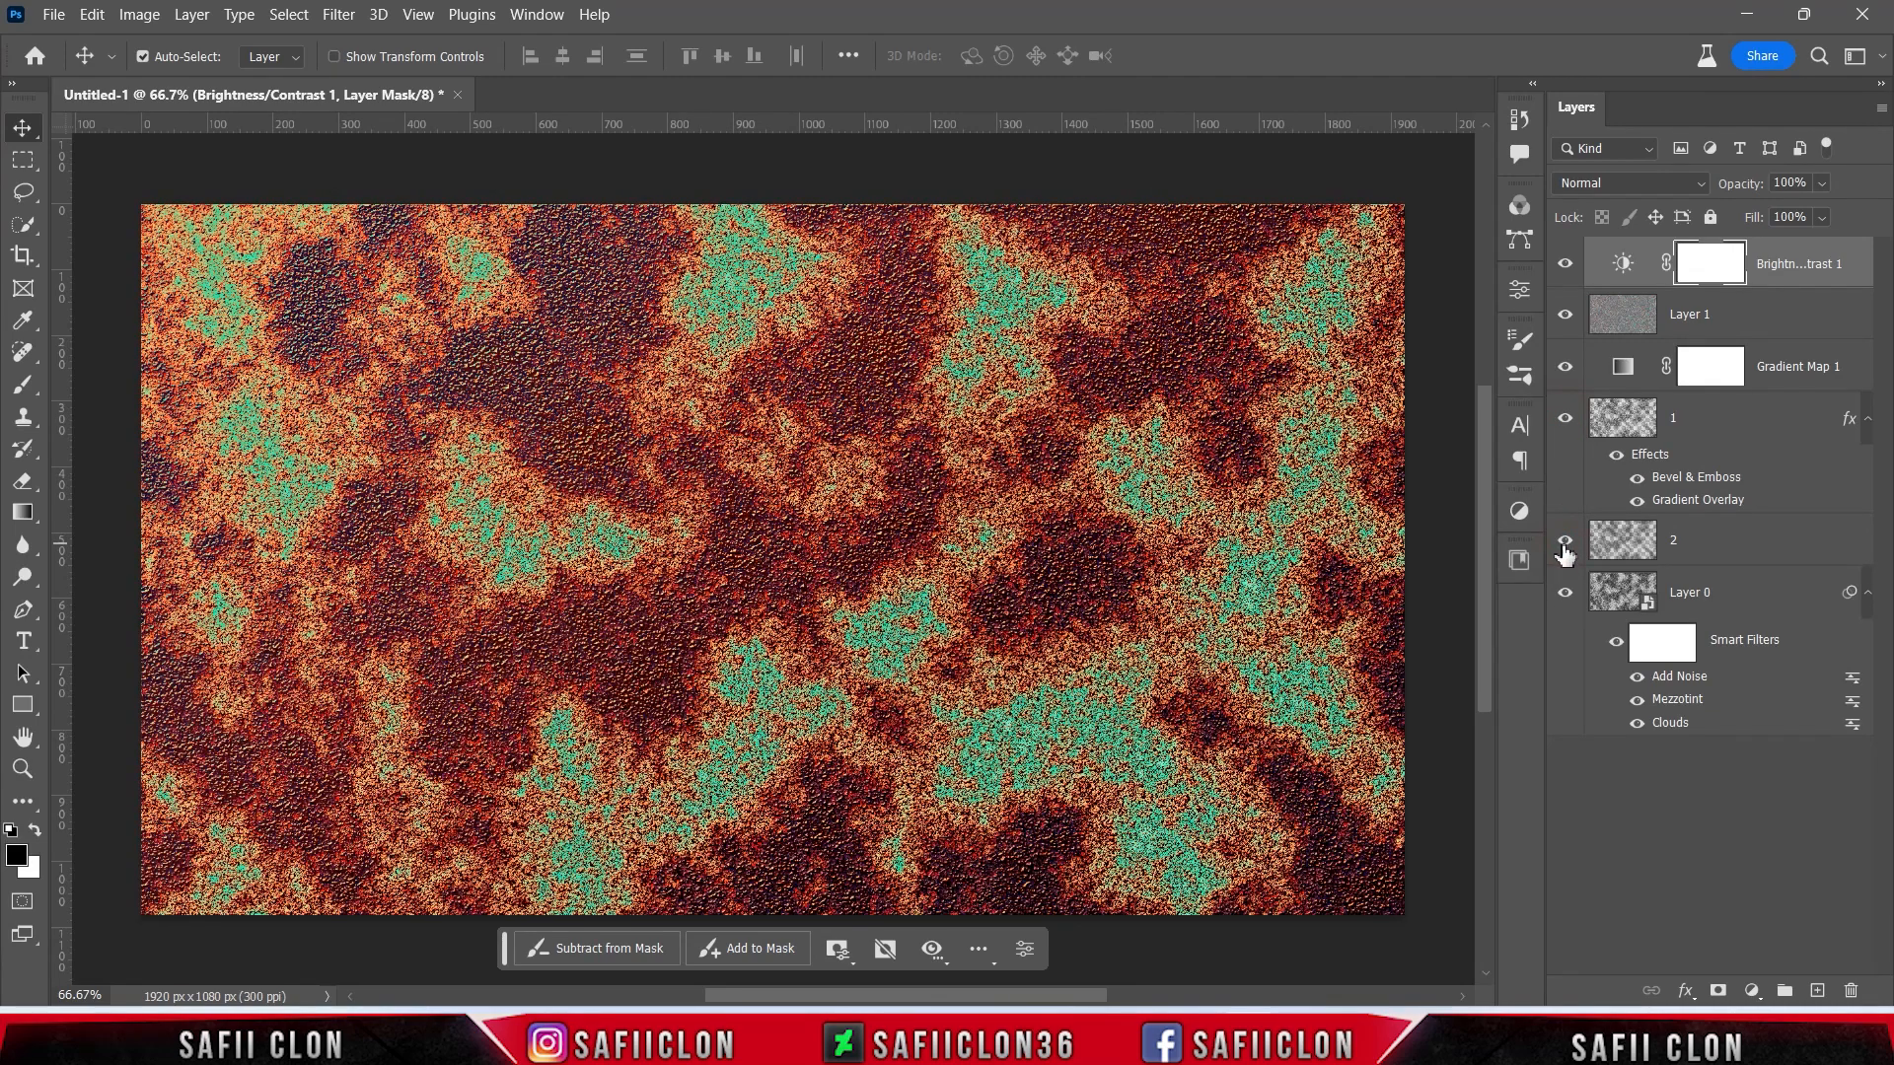
left_click(1565, 594)
key("ctrl+plus")
key("ctrl+plus")
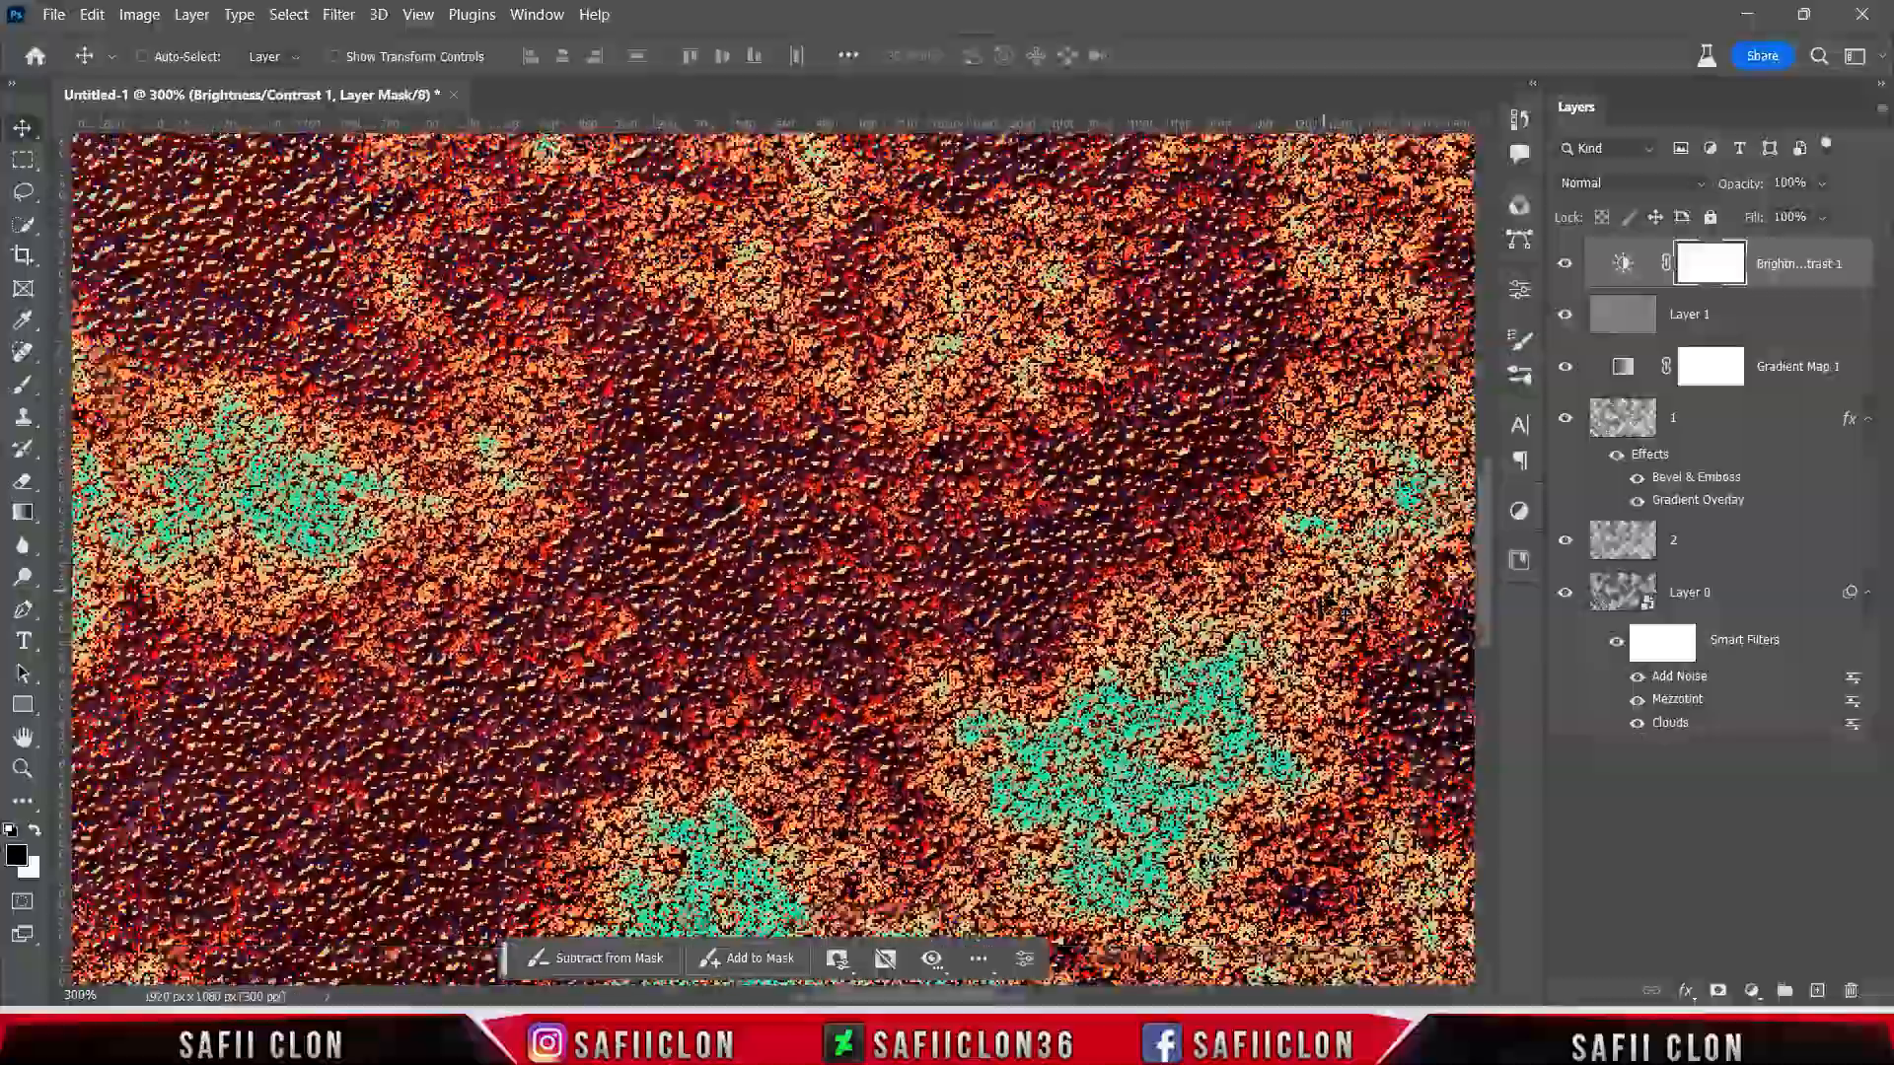